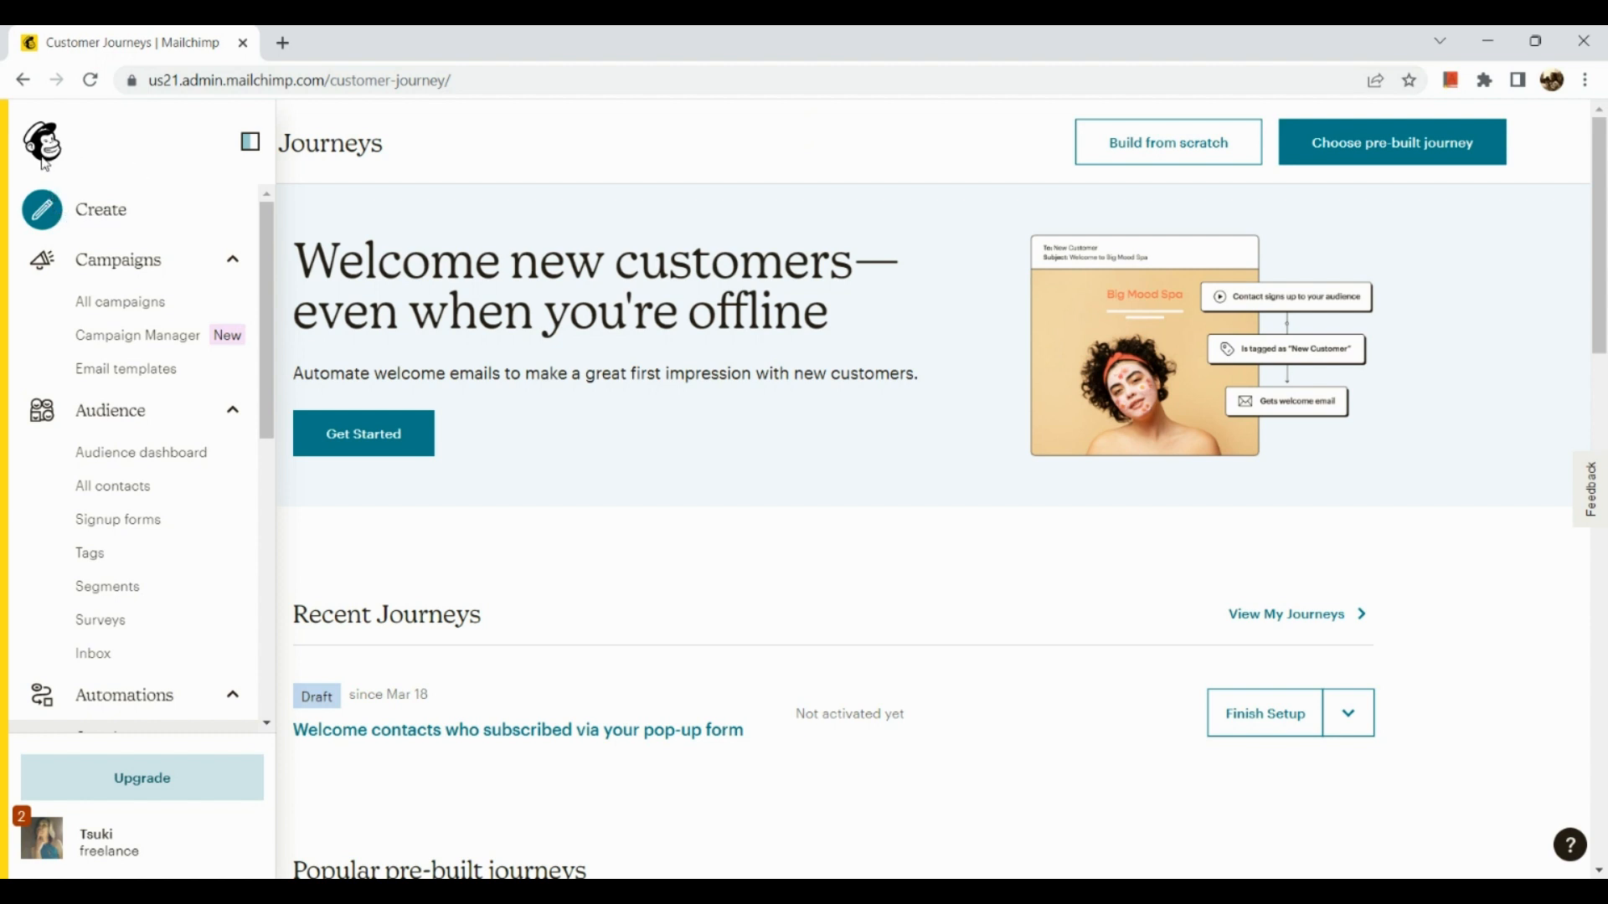
Open the account dashboard and look over its recommended next steps for connecting a store.
click(44, 162)
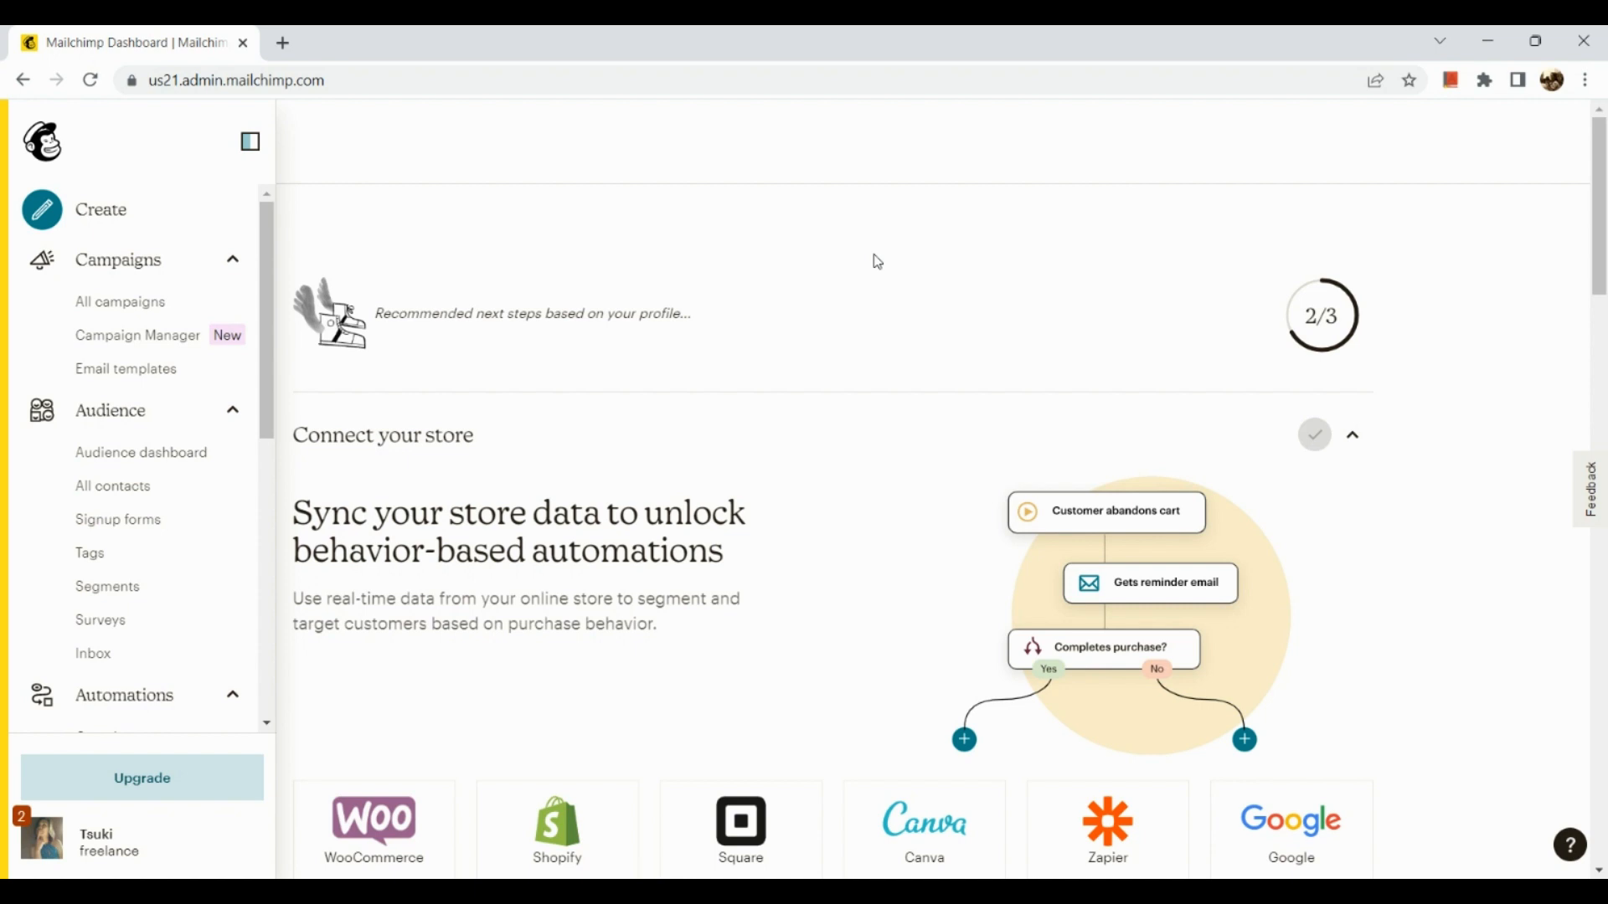
scroll(842, 442, down, 1)
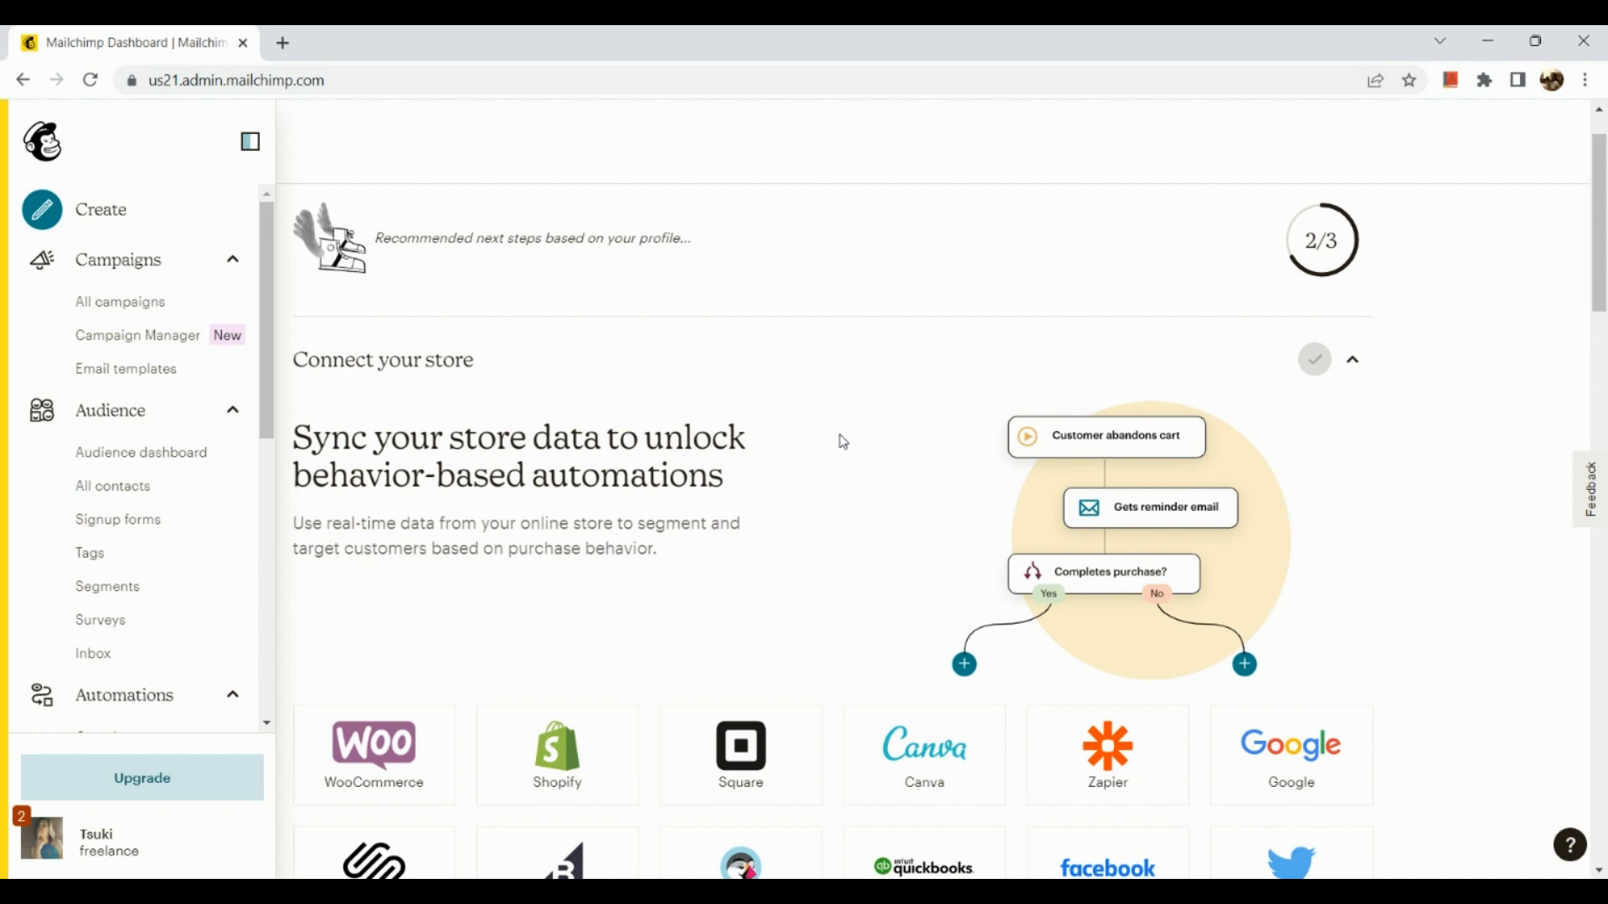
scroll(842, 442, down, 1)
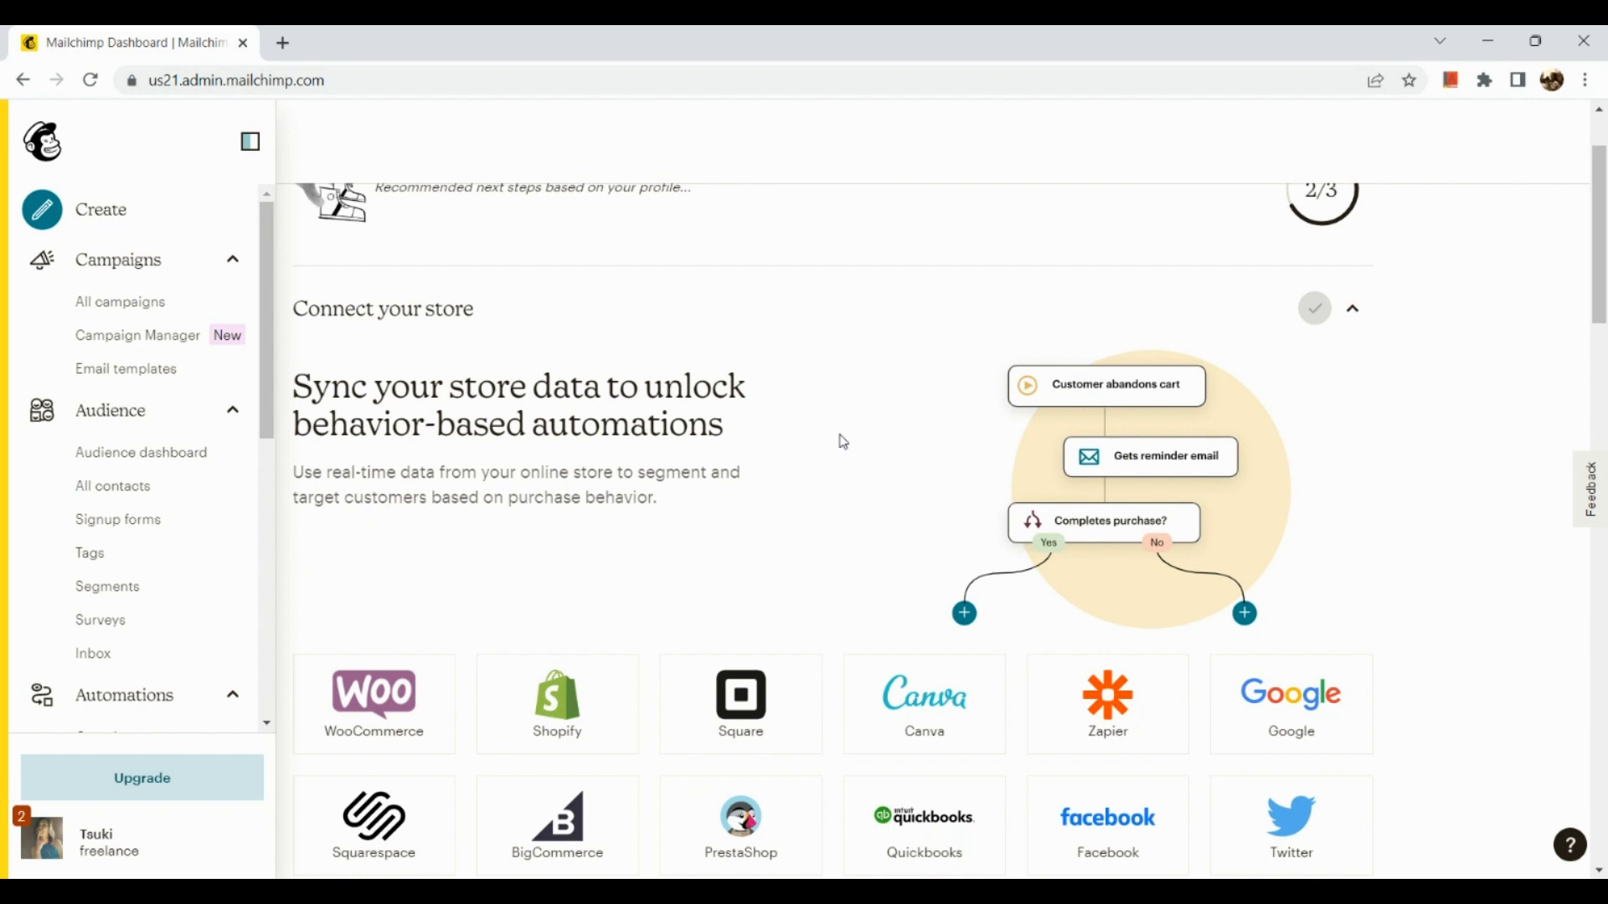
scroll(211, 268, up, 5)
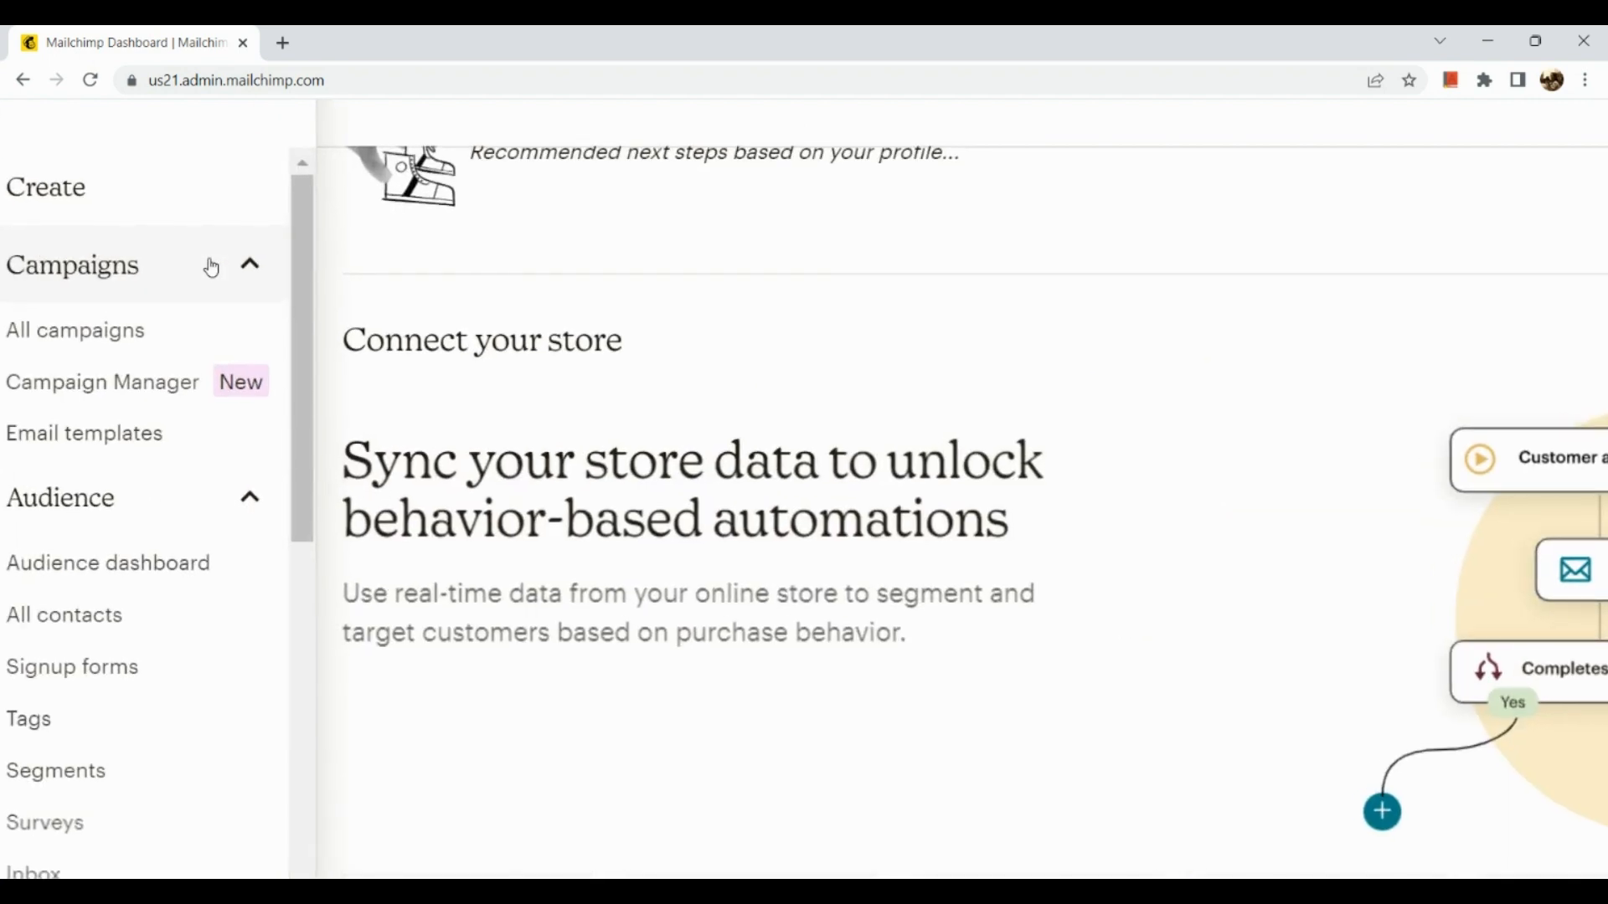
Open the Automations overview of customer journeys.
scroll(211, 267, left, 2)
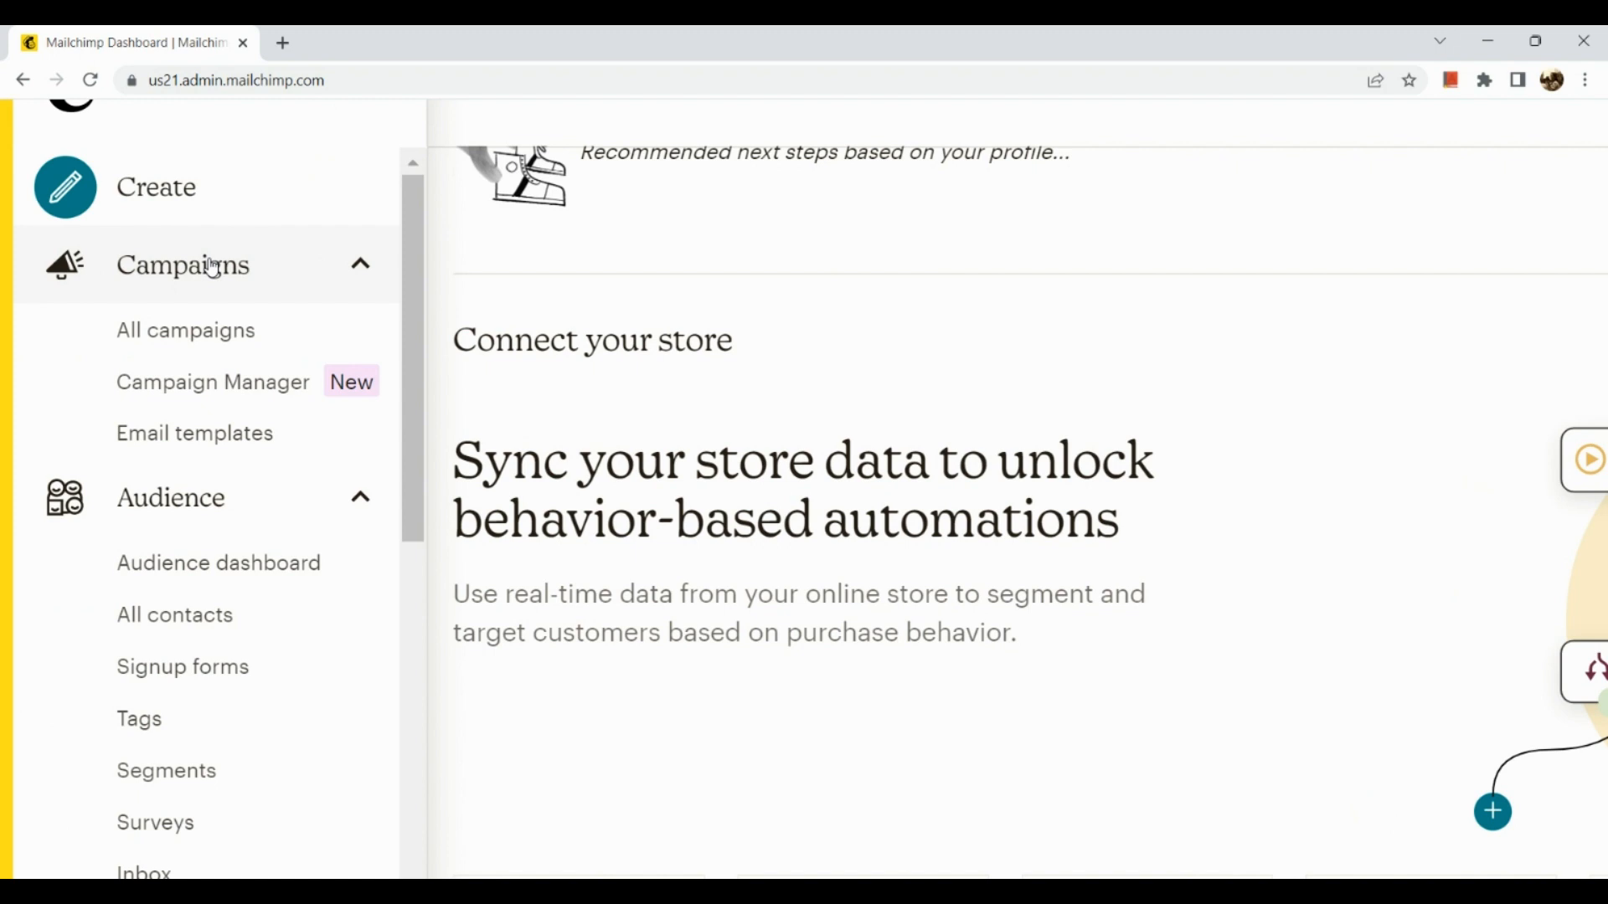
scroll(214, 268, down, 5)
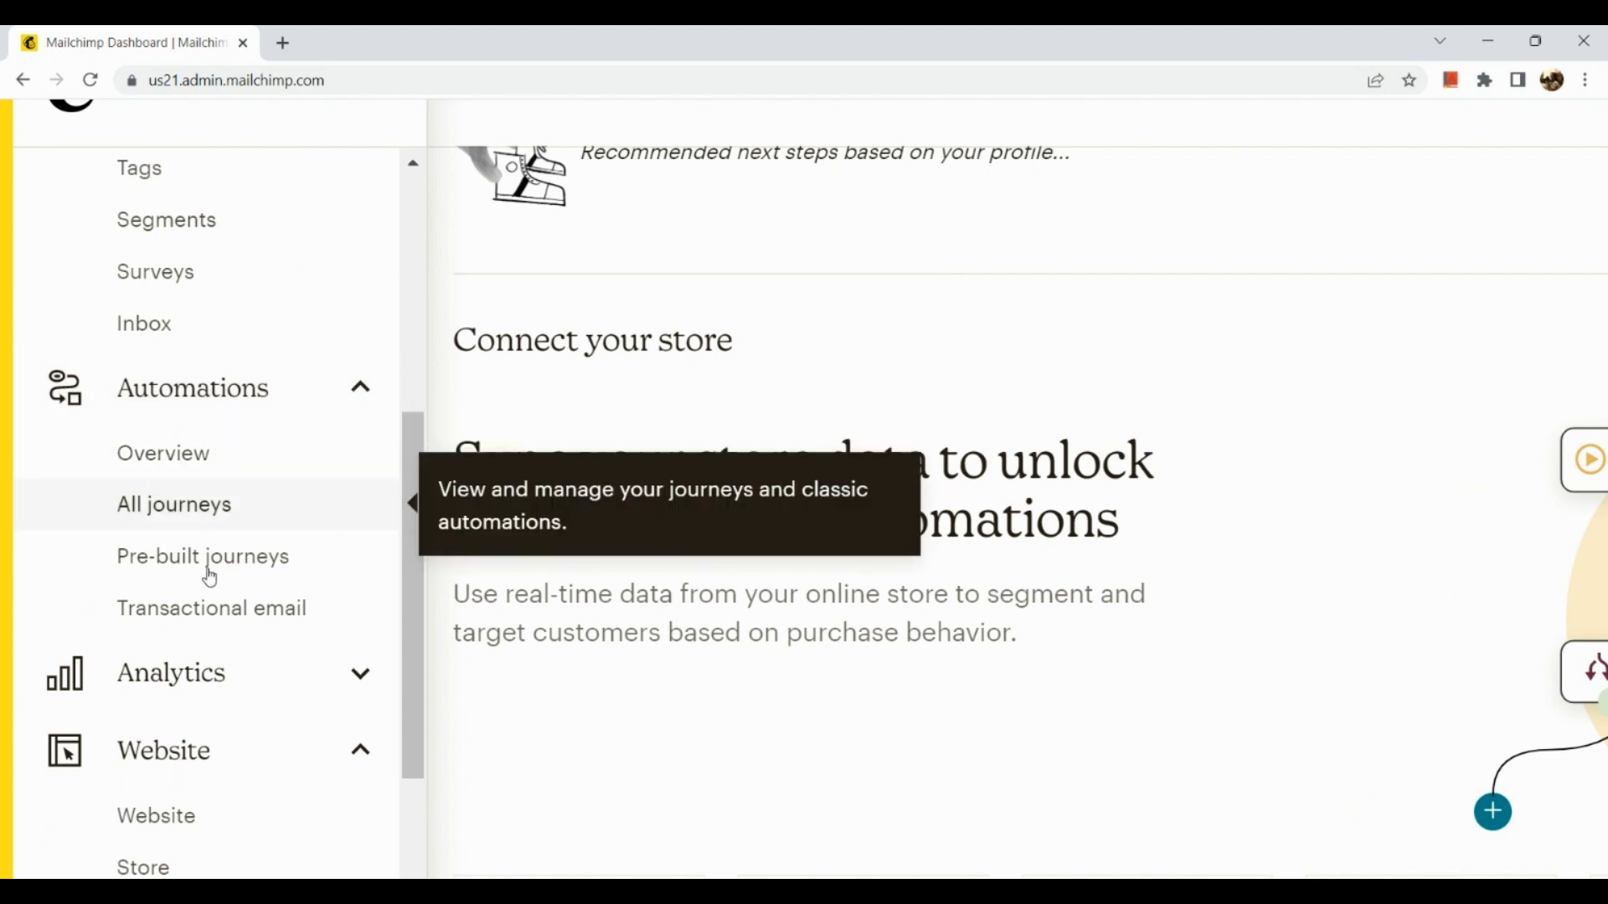
click(184, 469)
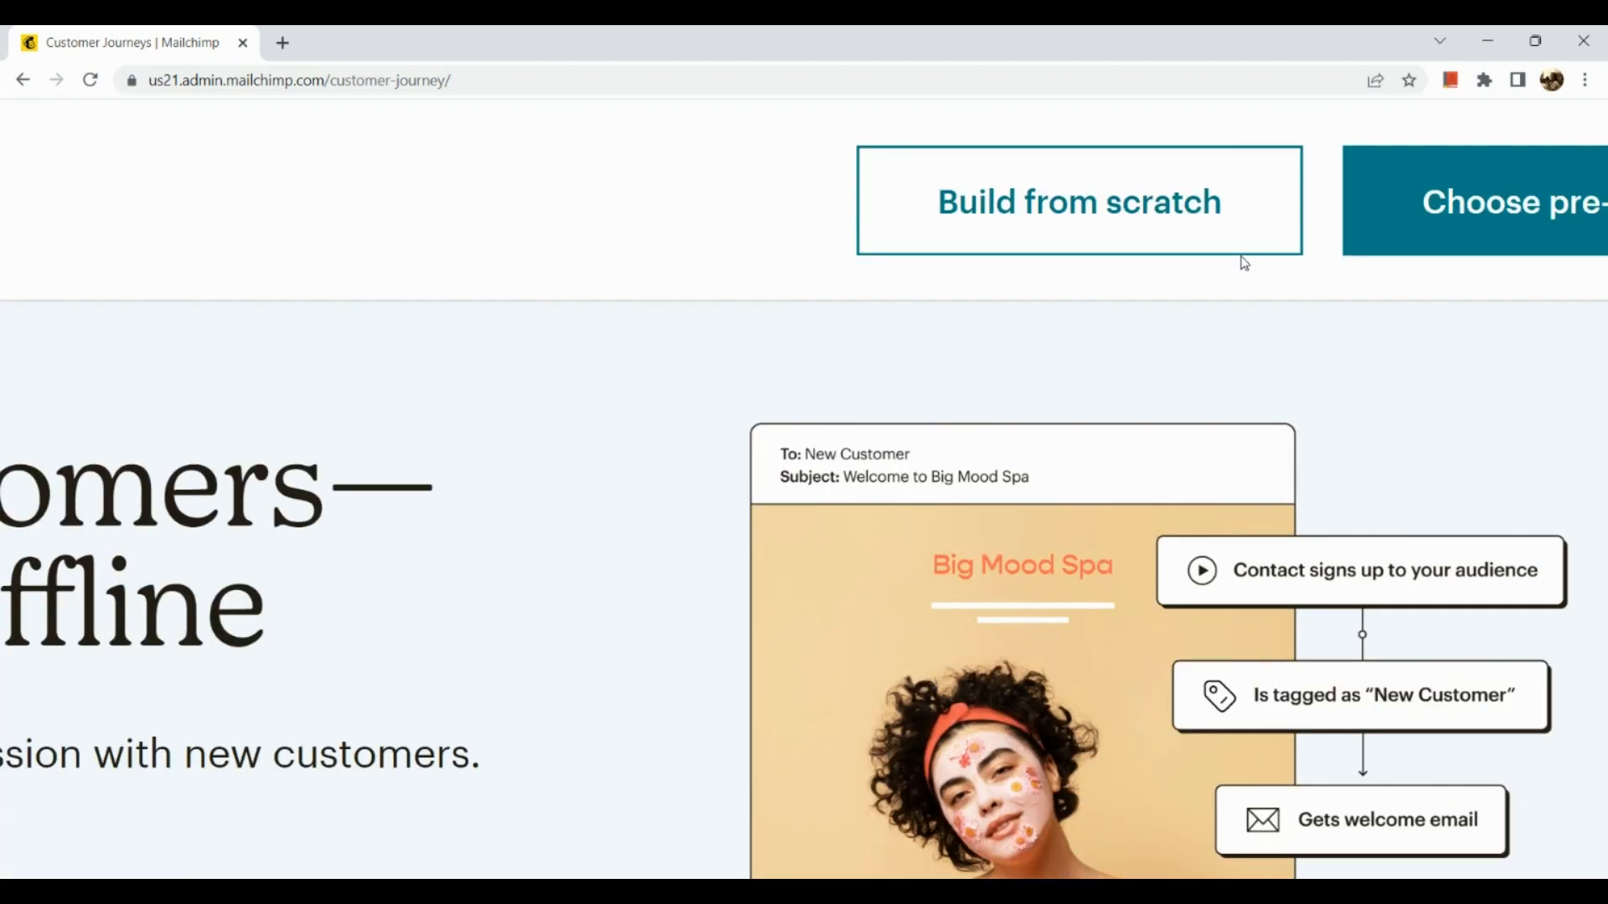
Look over the recent and popular journeys, and open the collection of pre-built journeys.
scroll(1200, 253, right, 5)
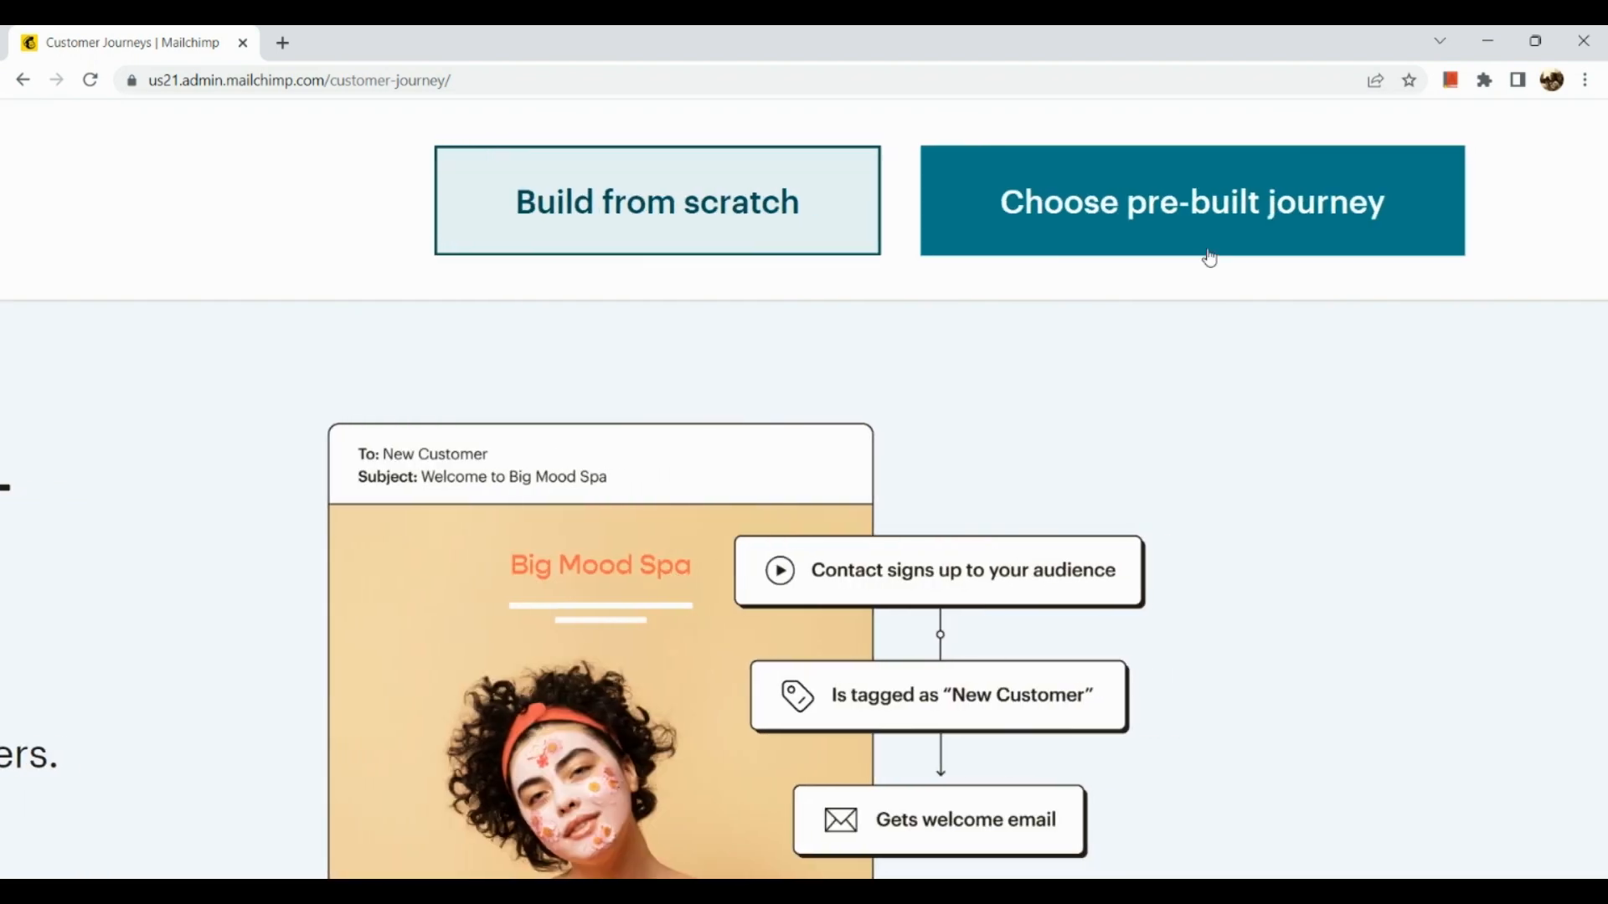
scroll(1214, 220, down, 5)
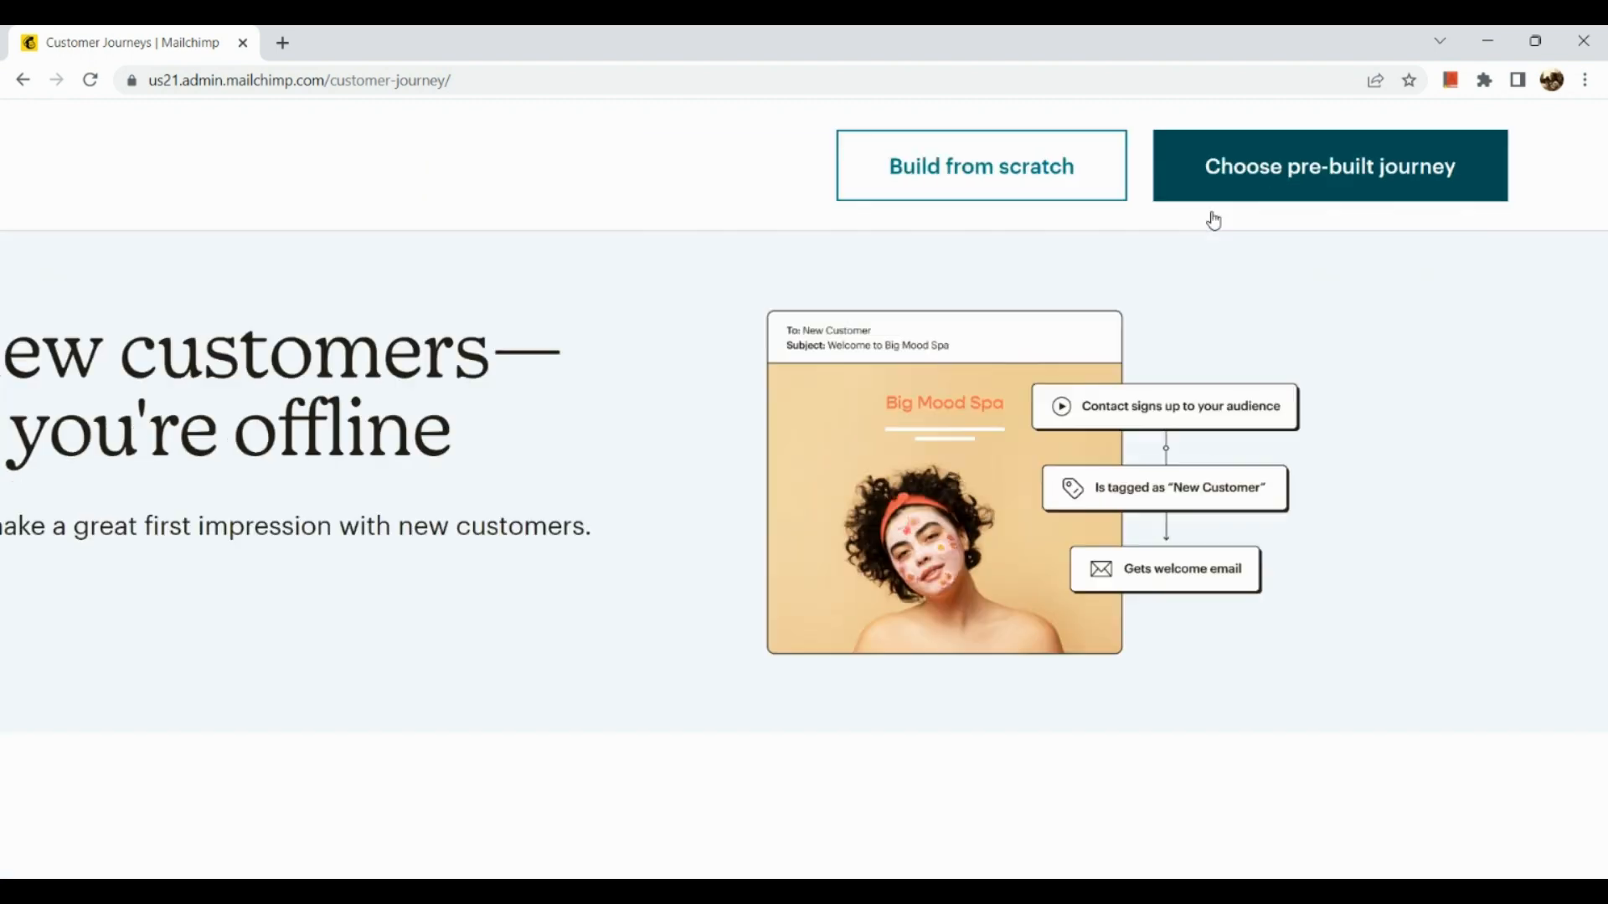
scroll(947, 472, down, 2)
scroll(946, 471, down, 6)
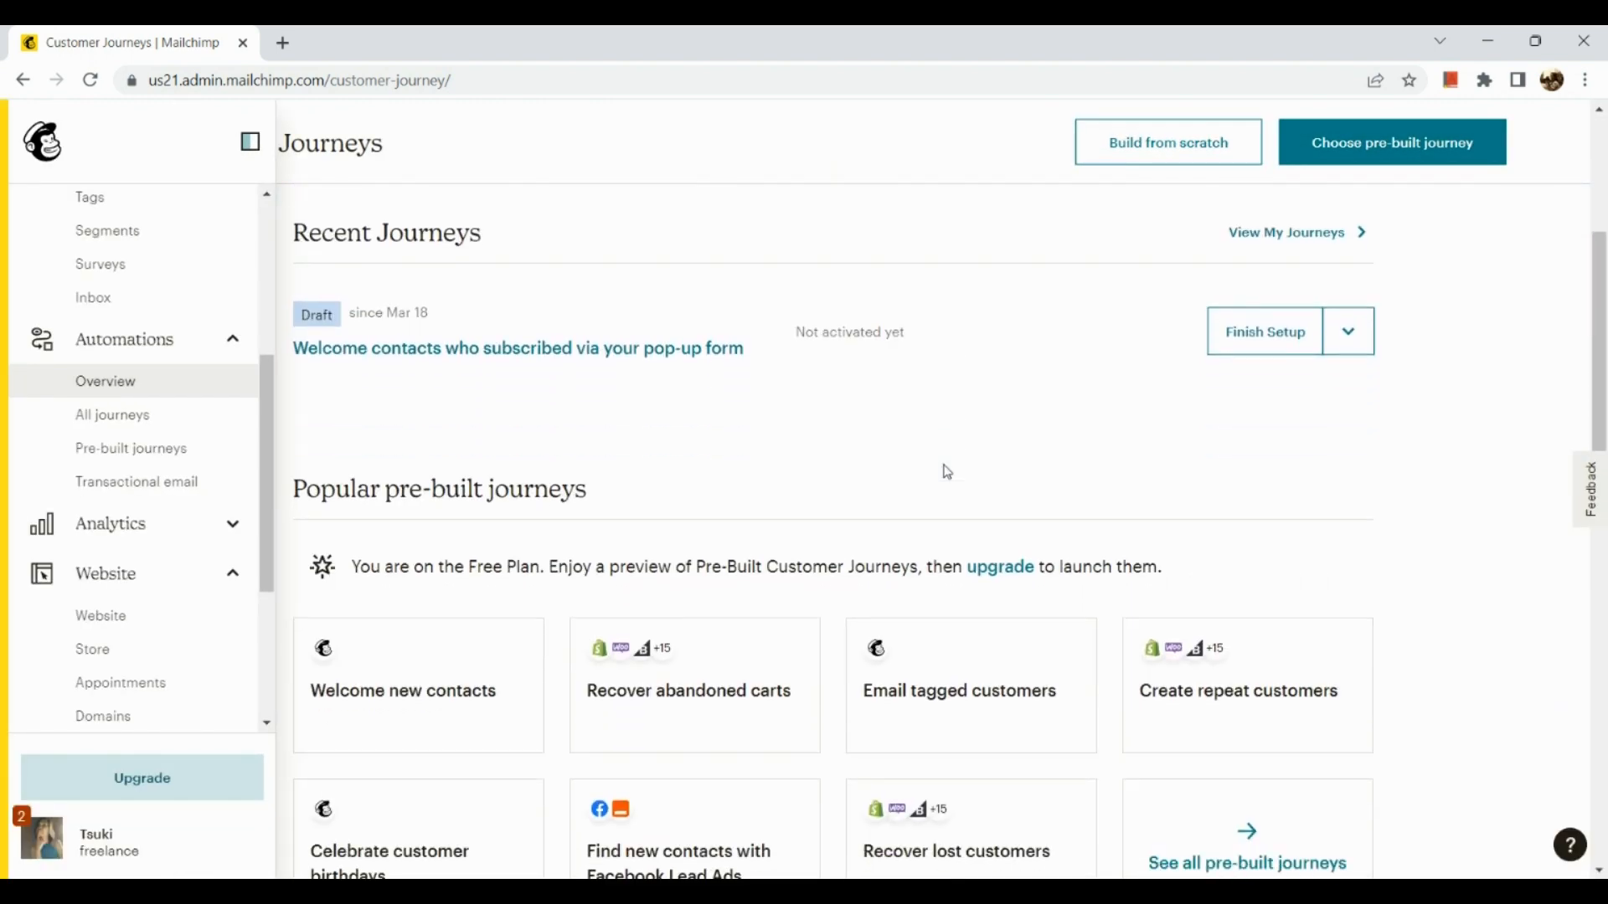
scroll(944, 471, up, 7)
scroll(946, 473, down, 3)
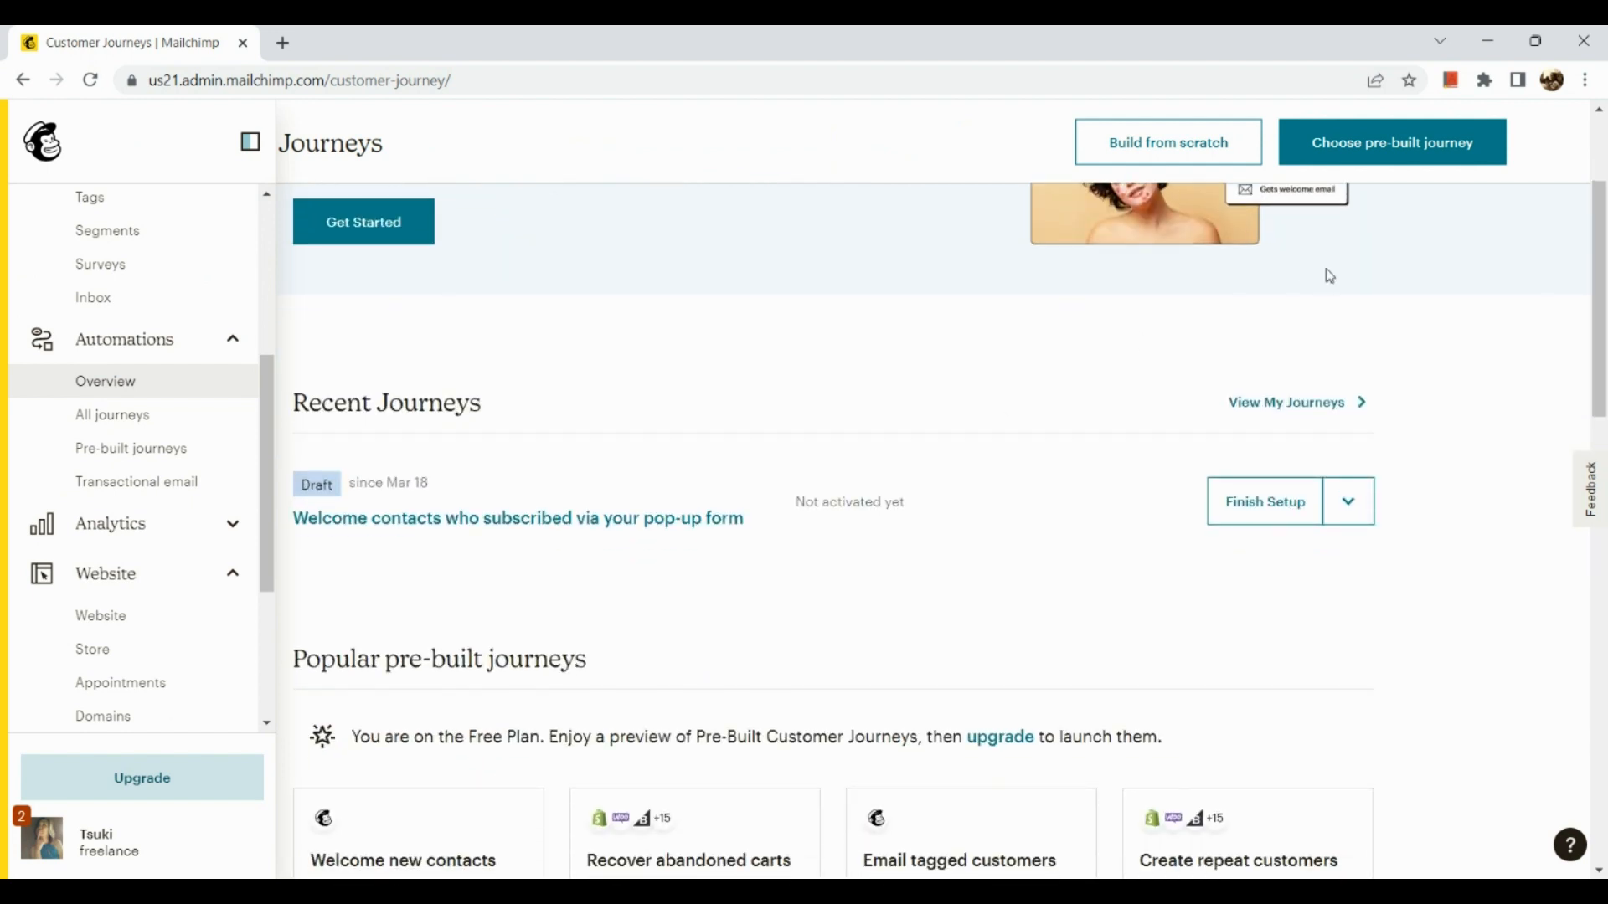
click(1408, 156)
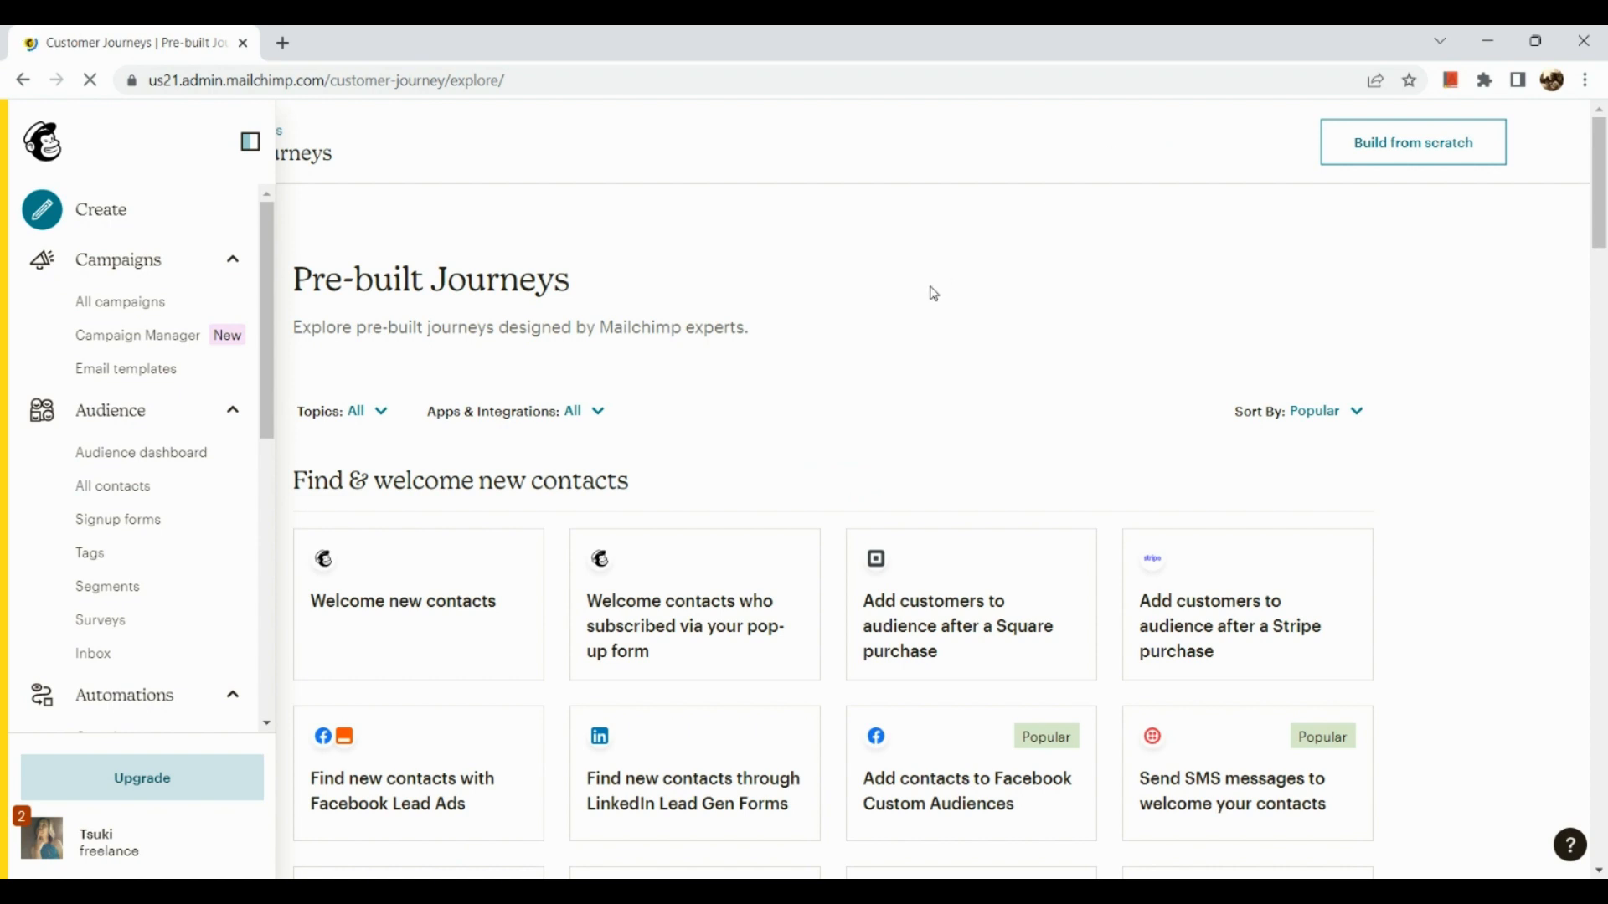
Examine the pre-built journeys offered for finding and welcoming new contacts.
scroll(909, 452, down, 1)
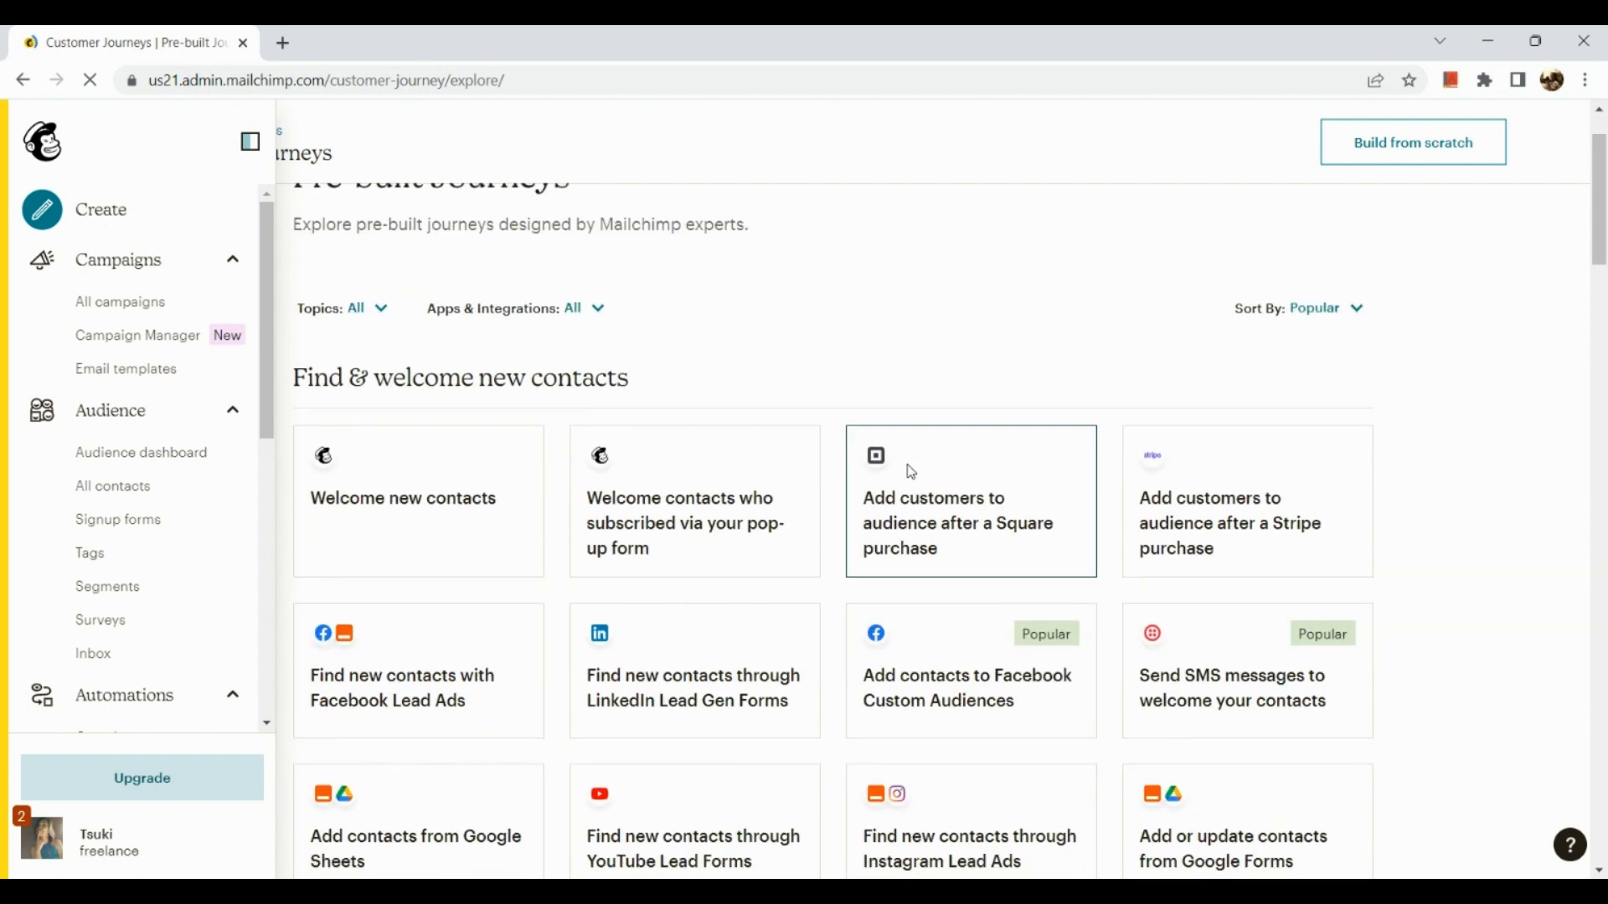
scroll(911, 472, down, 1)
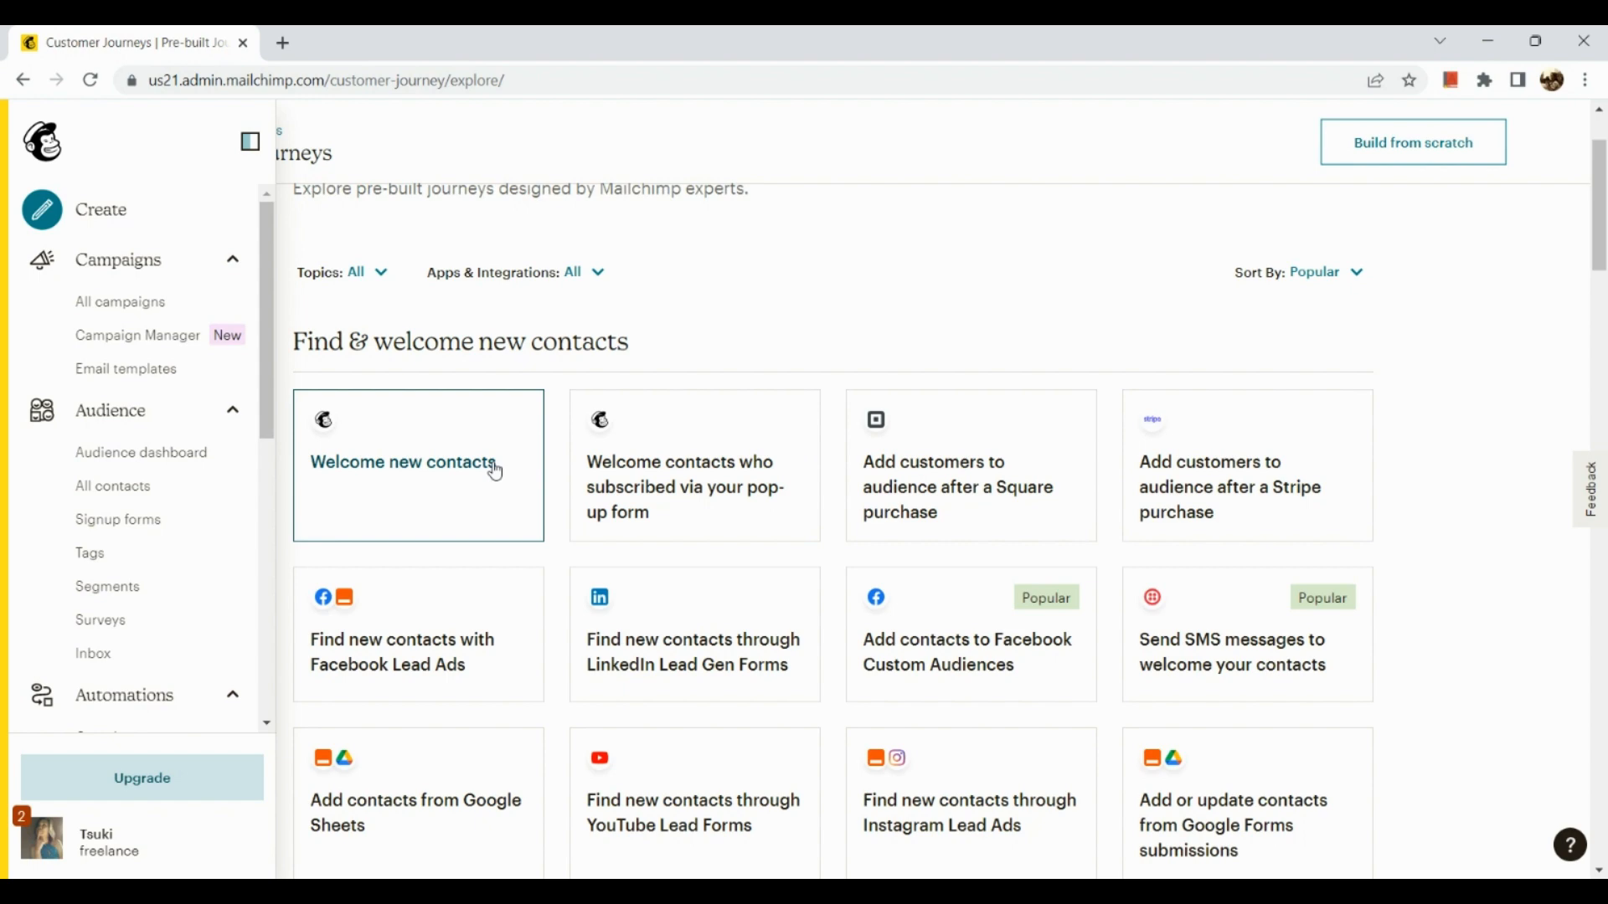
scroll(495, 471, up, 4)
scroll(495, 472, down, 4)
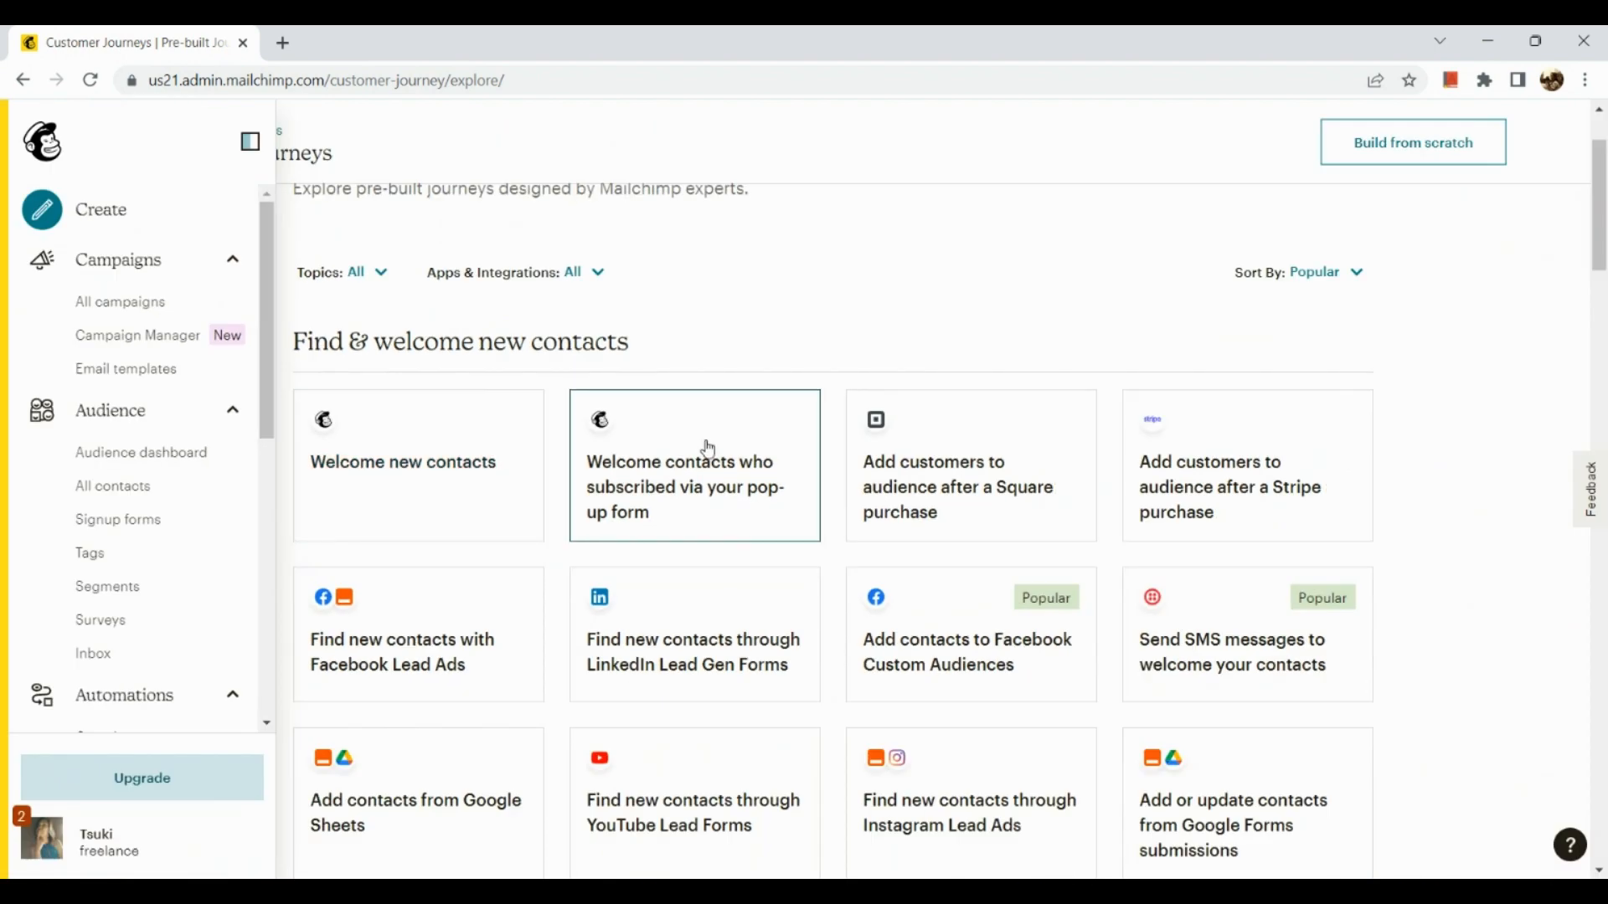
scroll(707, 450, up, 4)
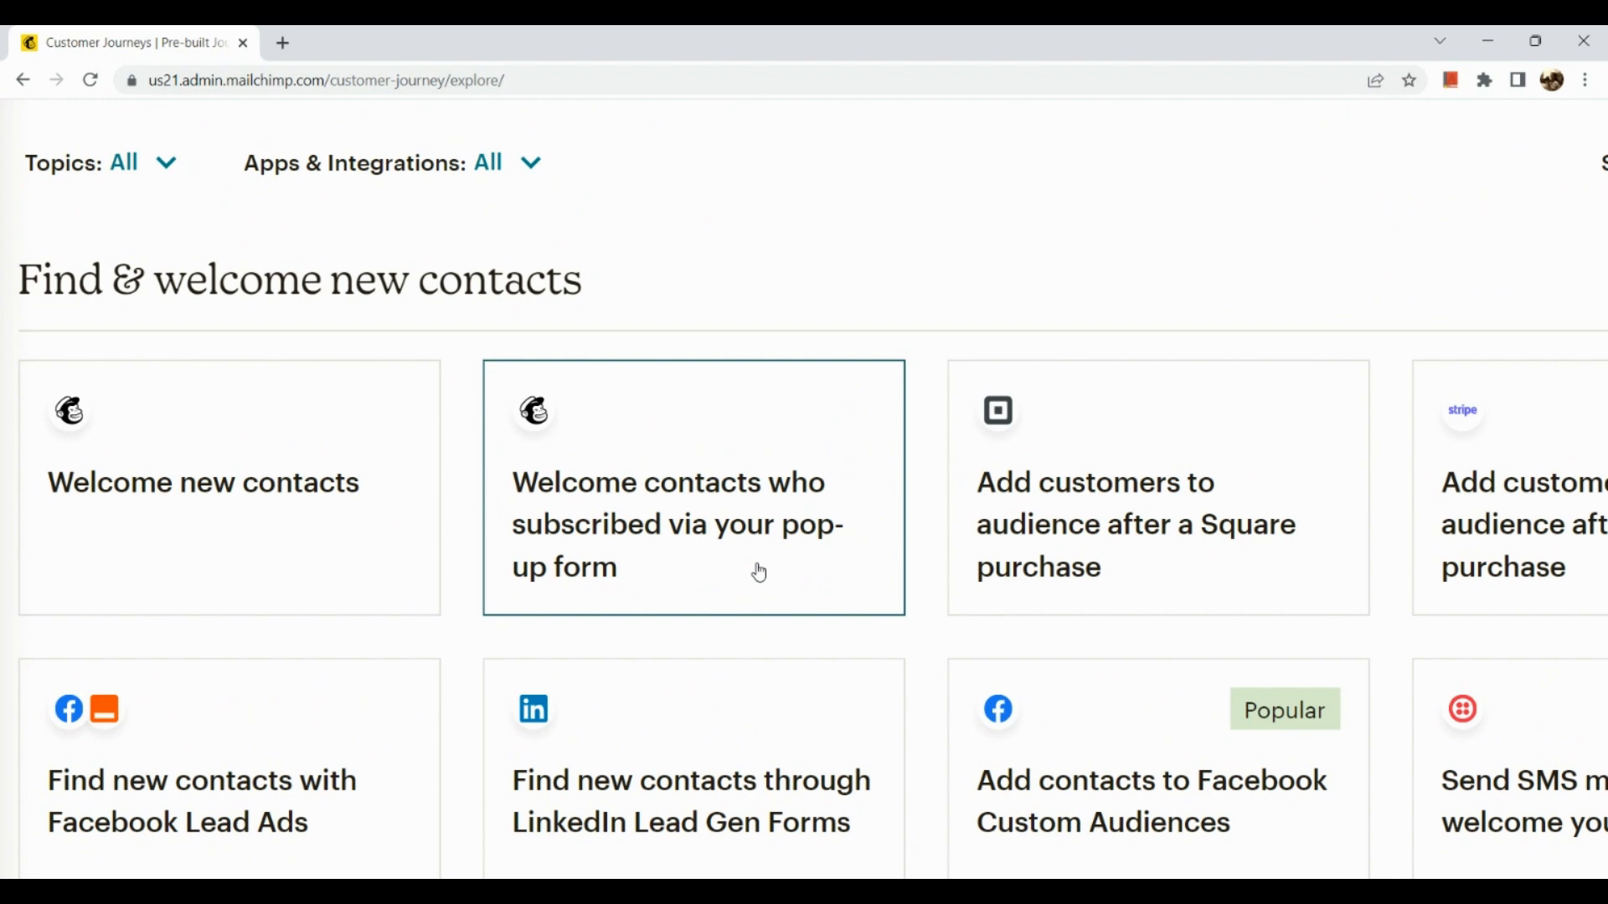
scroll(760, 573, down, 4)
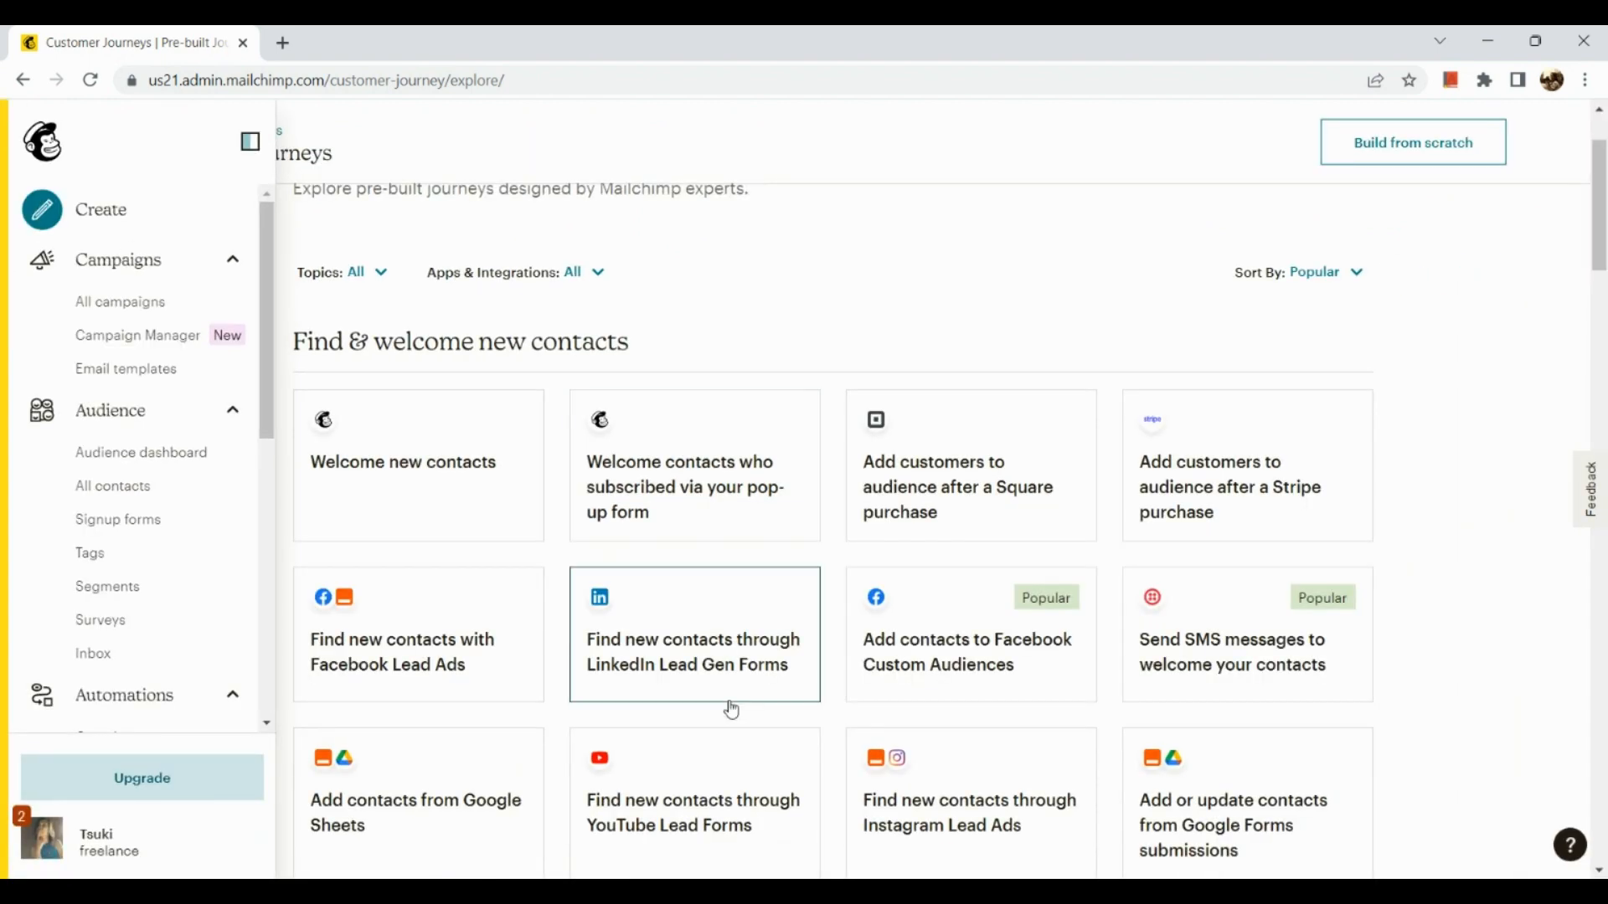
scroll(730, 708, up, 4)
scroll(731, 709, down, 2)
scroll(711, 656, down, 2)
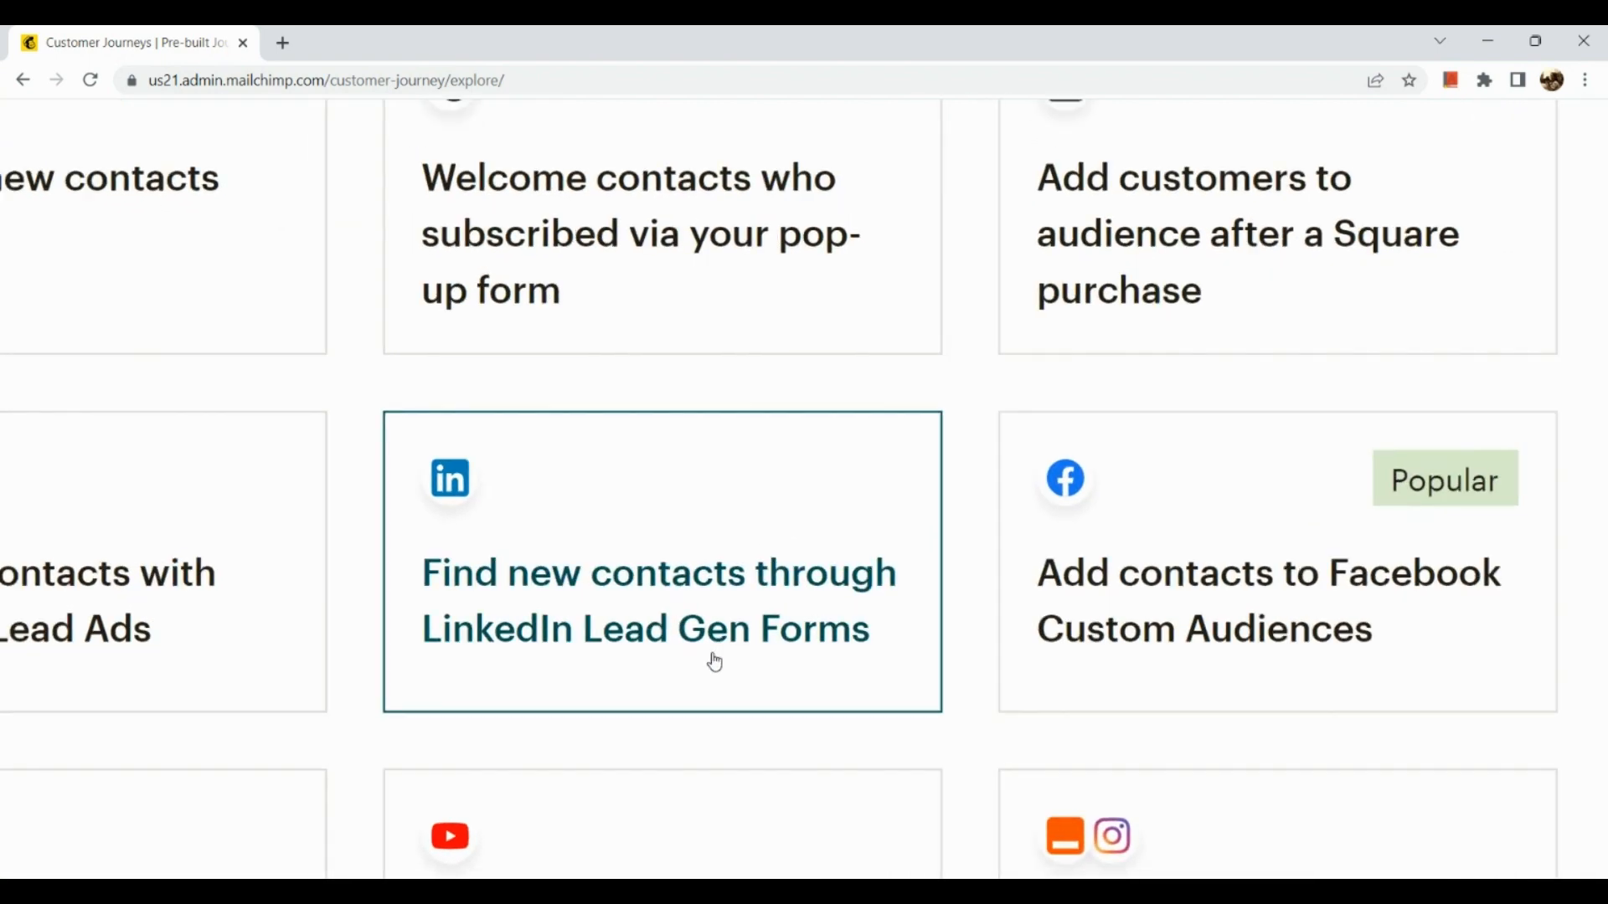
scroll(714, 662, down, 6)
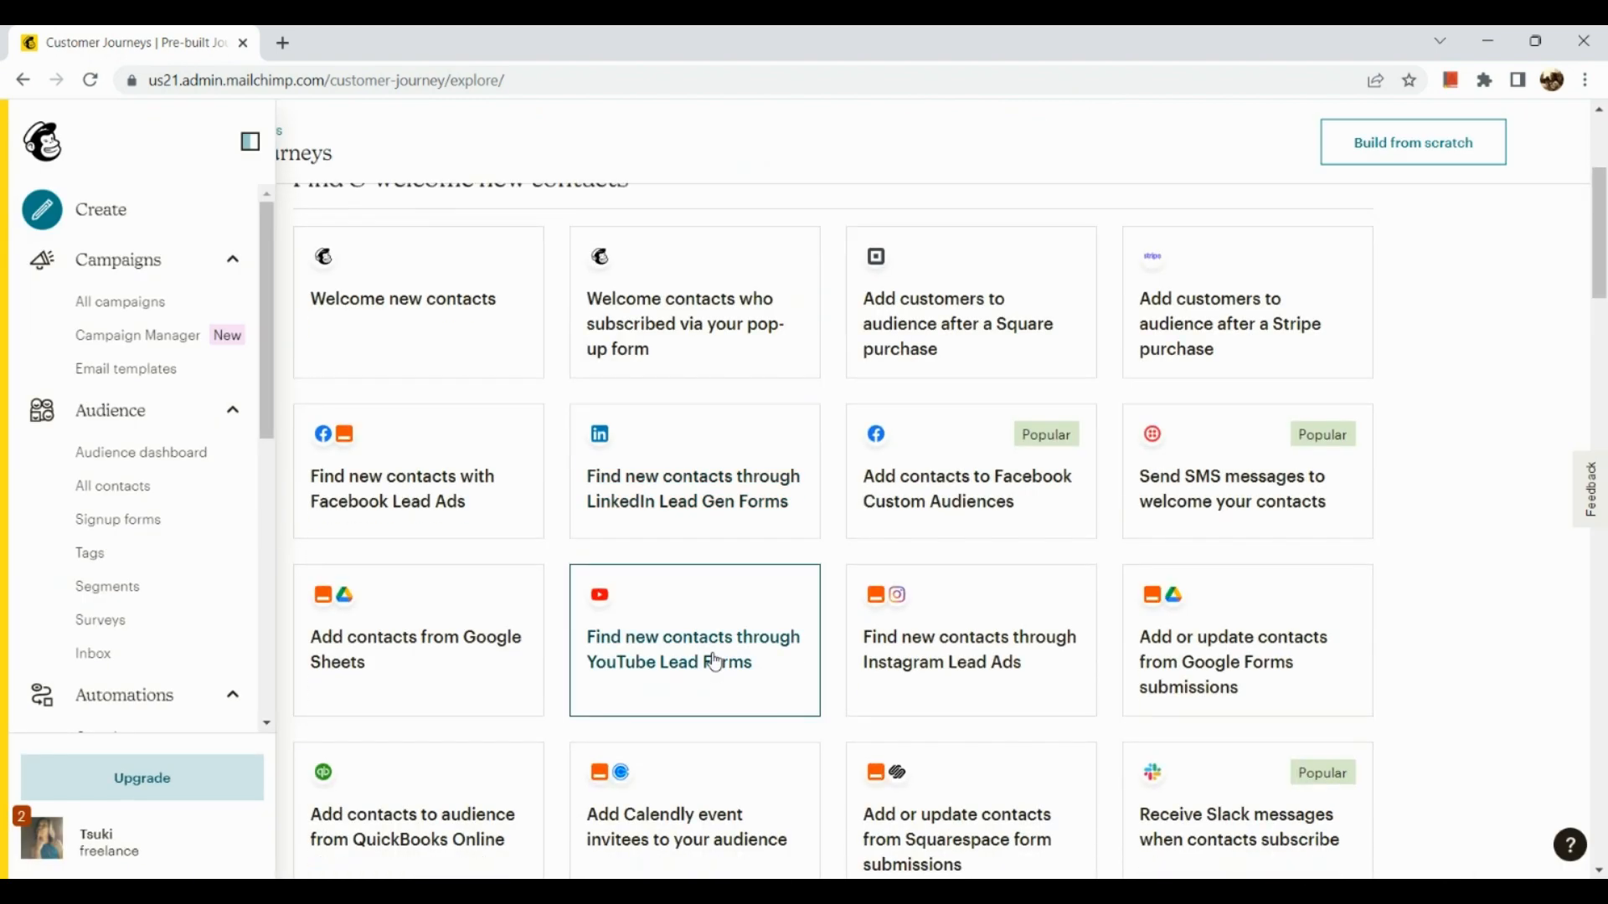
Examine the pre-built journeys for nurturing leads, re-engaging contacts, and supporting and managing contacts.
scroll(955, 639, down, 7)
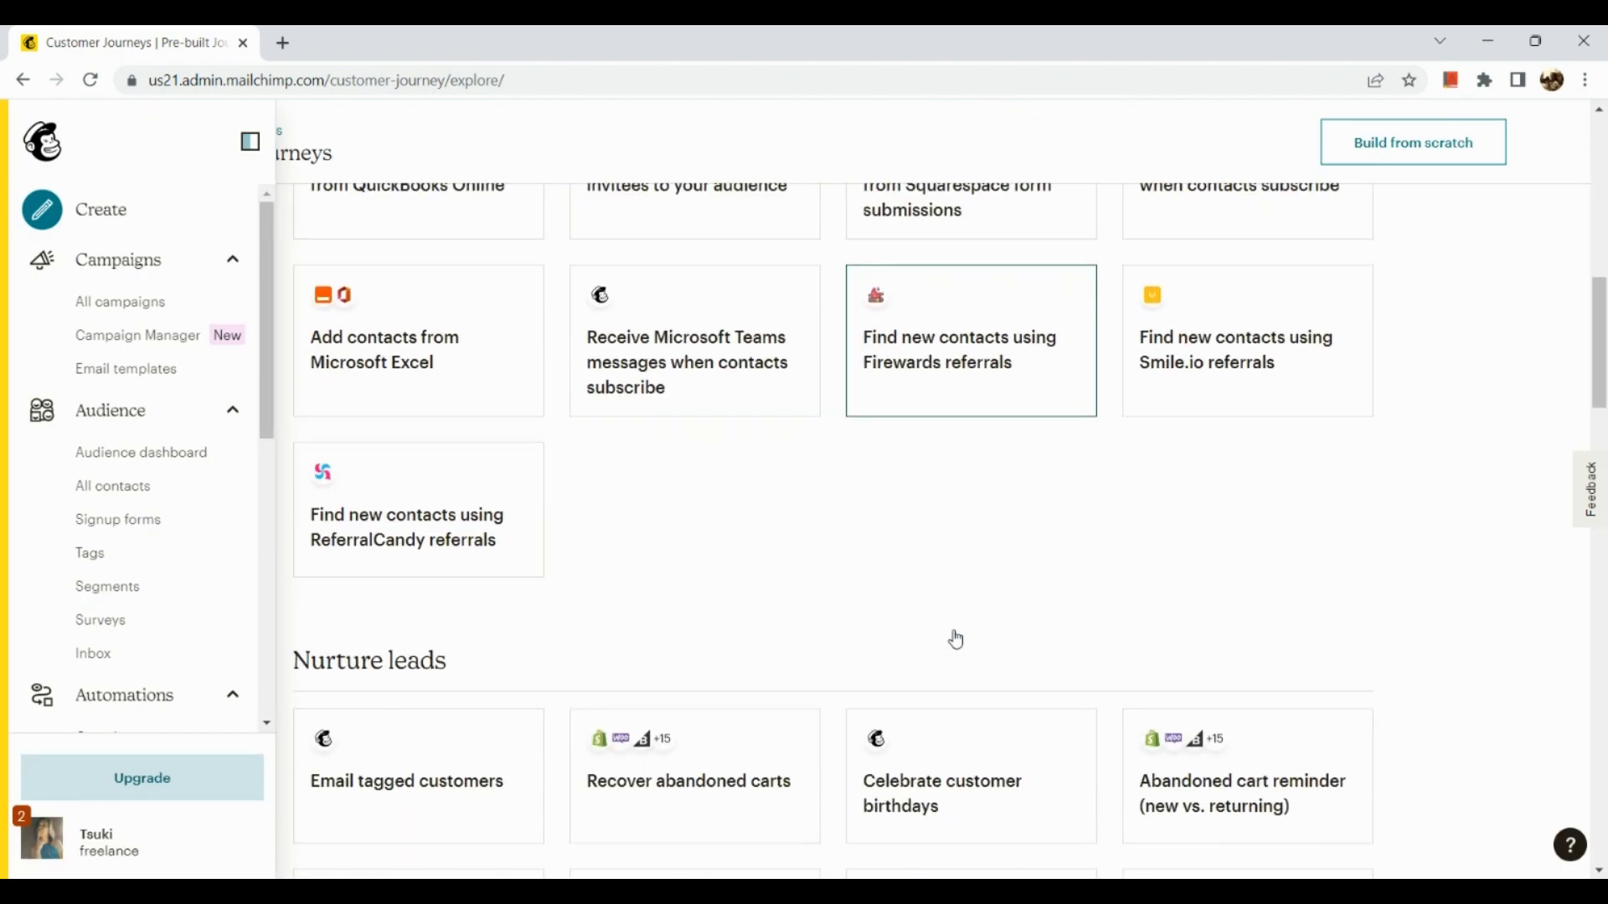
scroll(832, 609, down, 6)
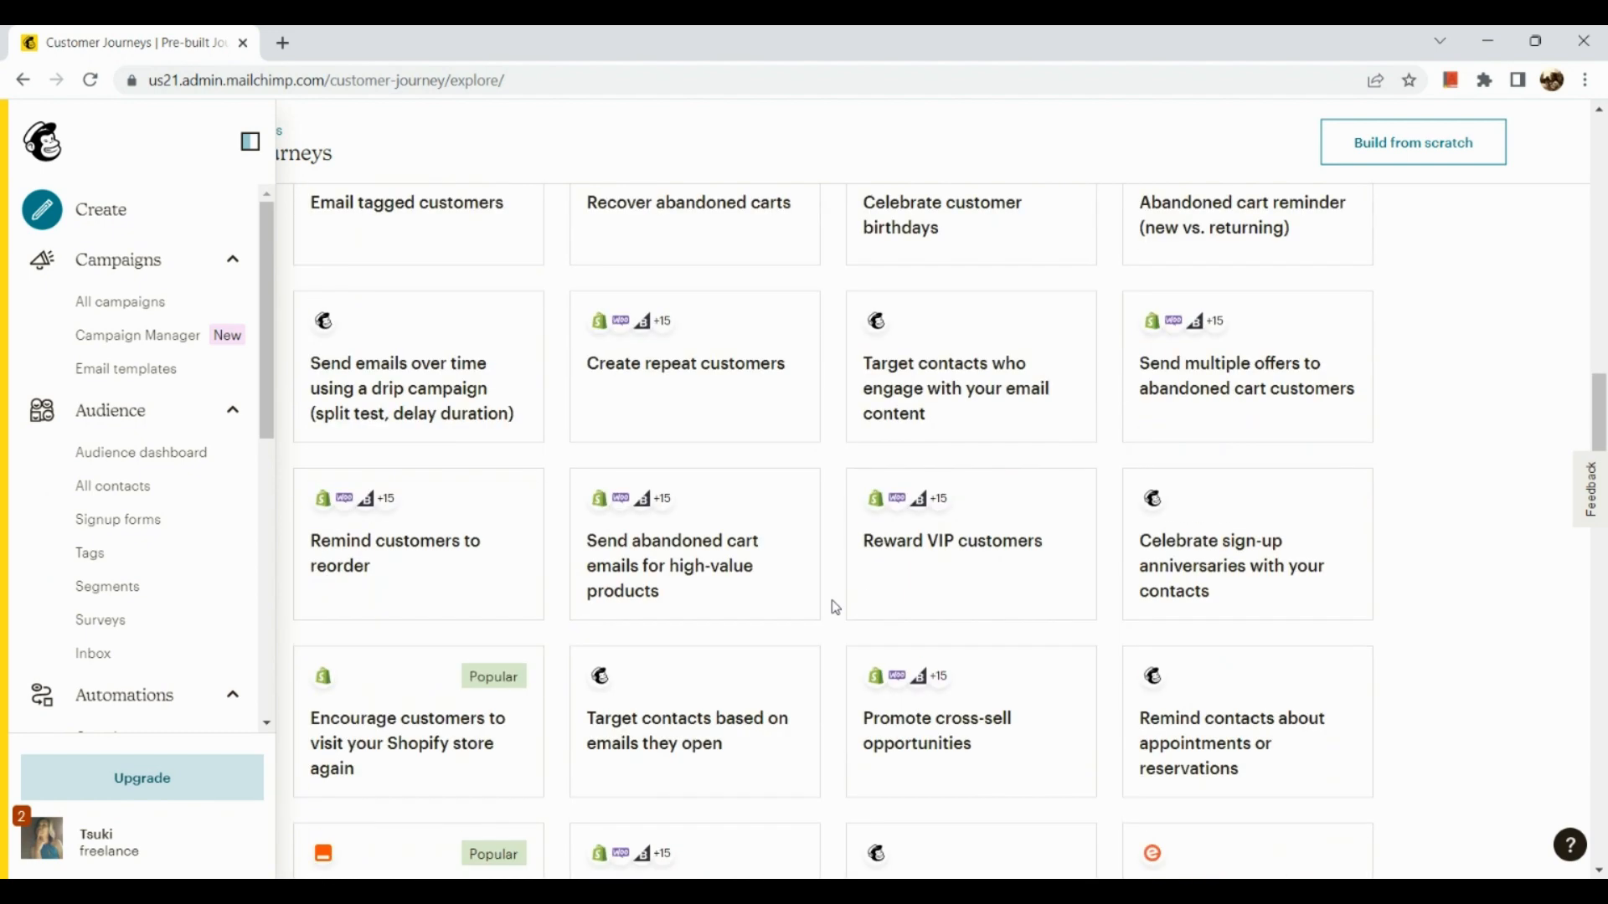
scroll(805, 711, down, 1)
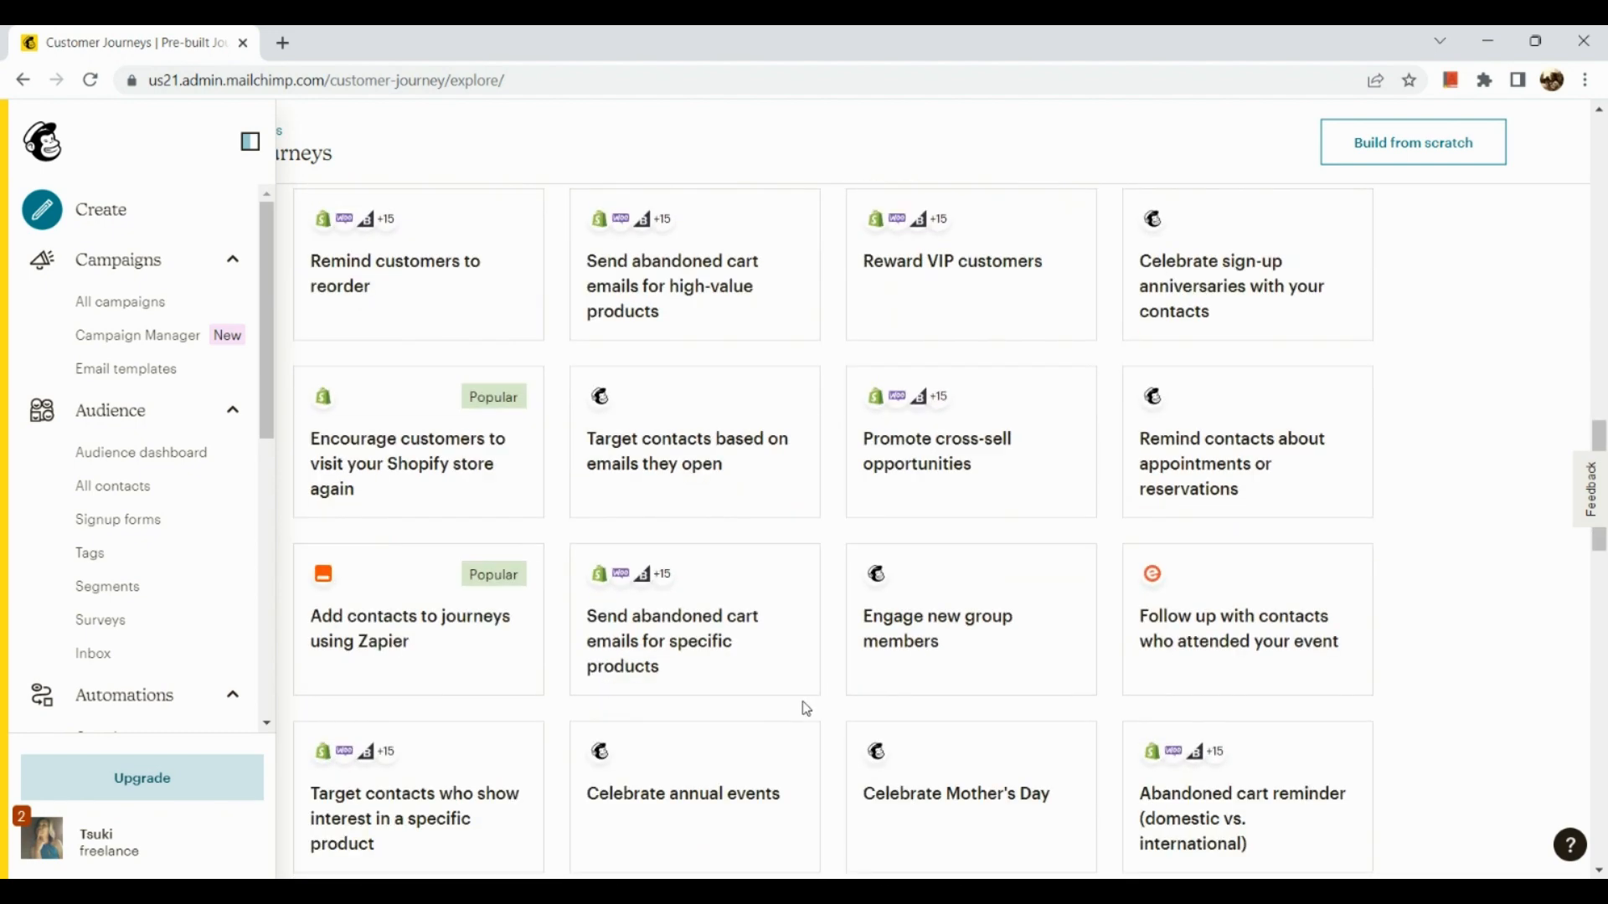
scroll(805, 711, down, 1)
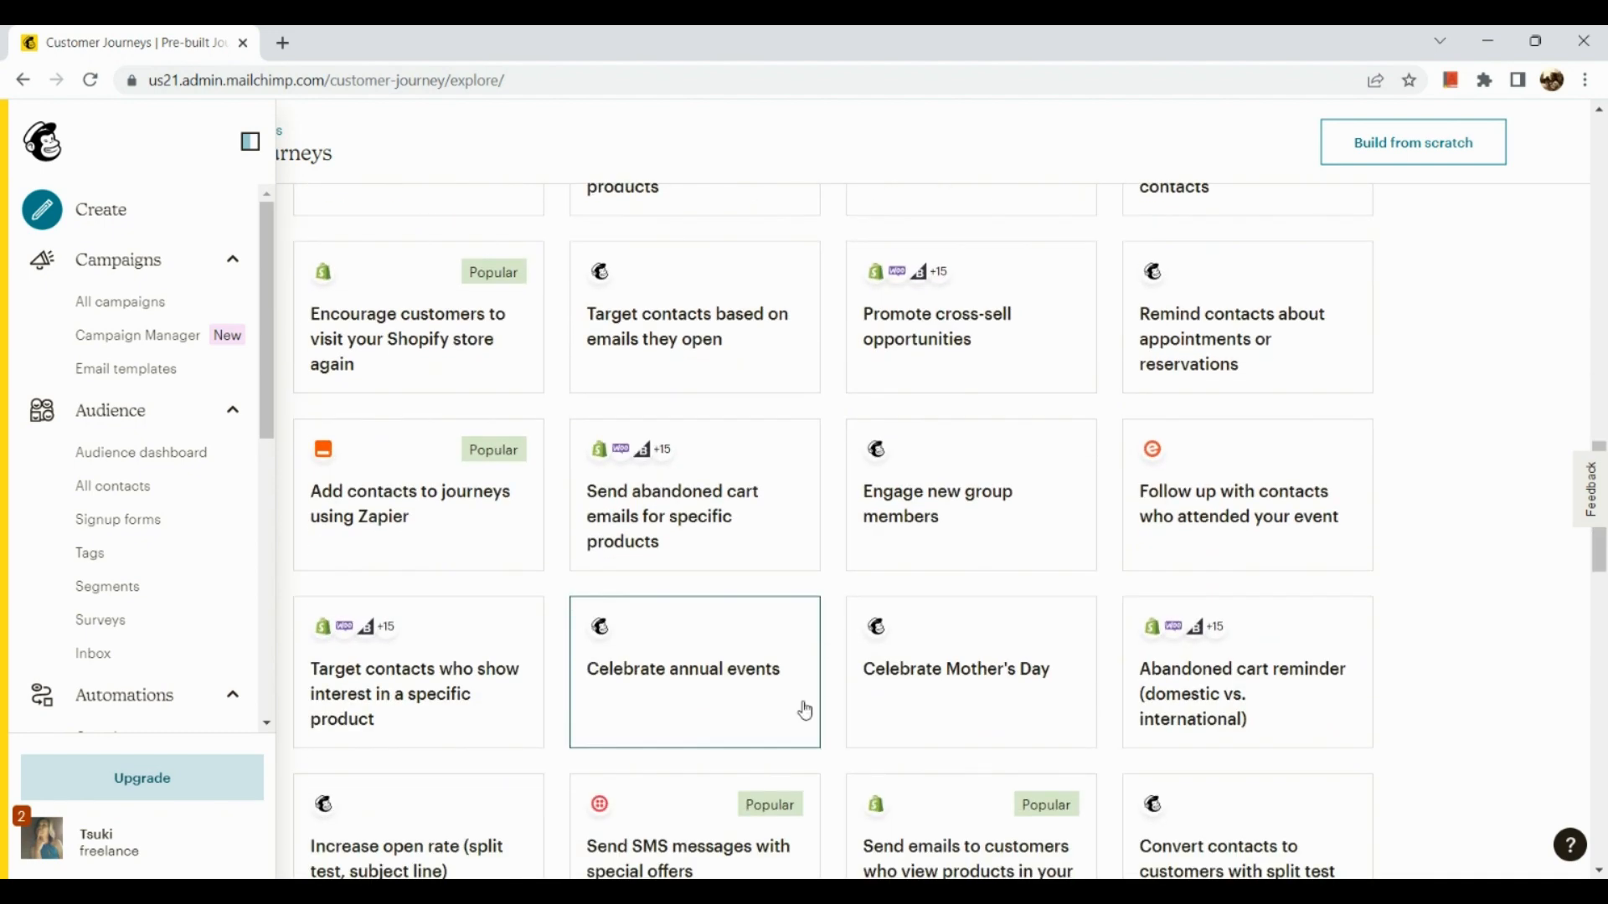
scroll(805, 711, down, 15)
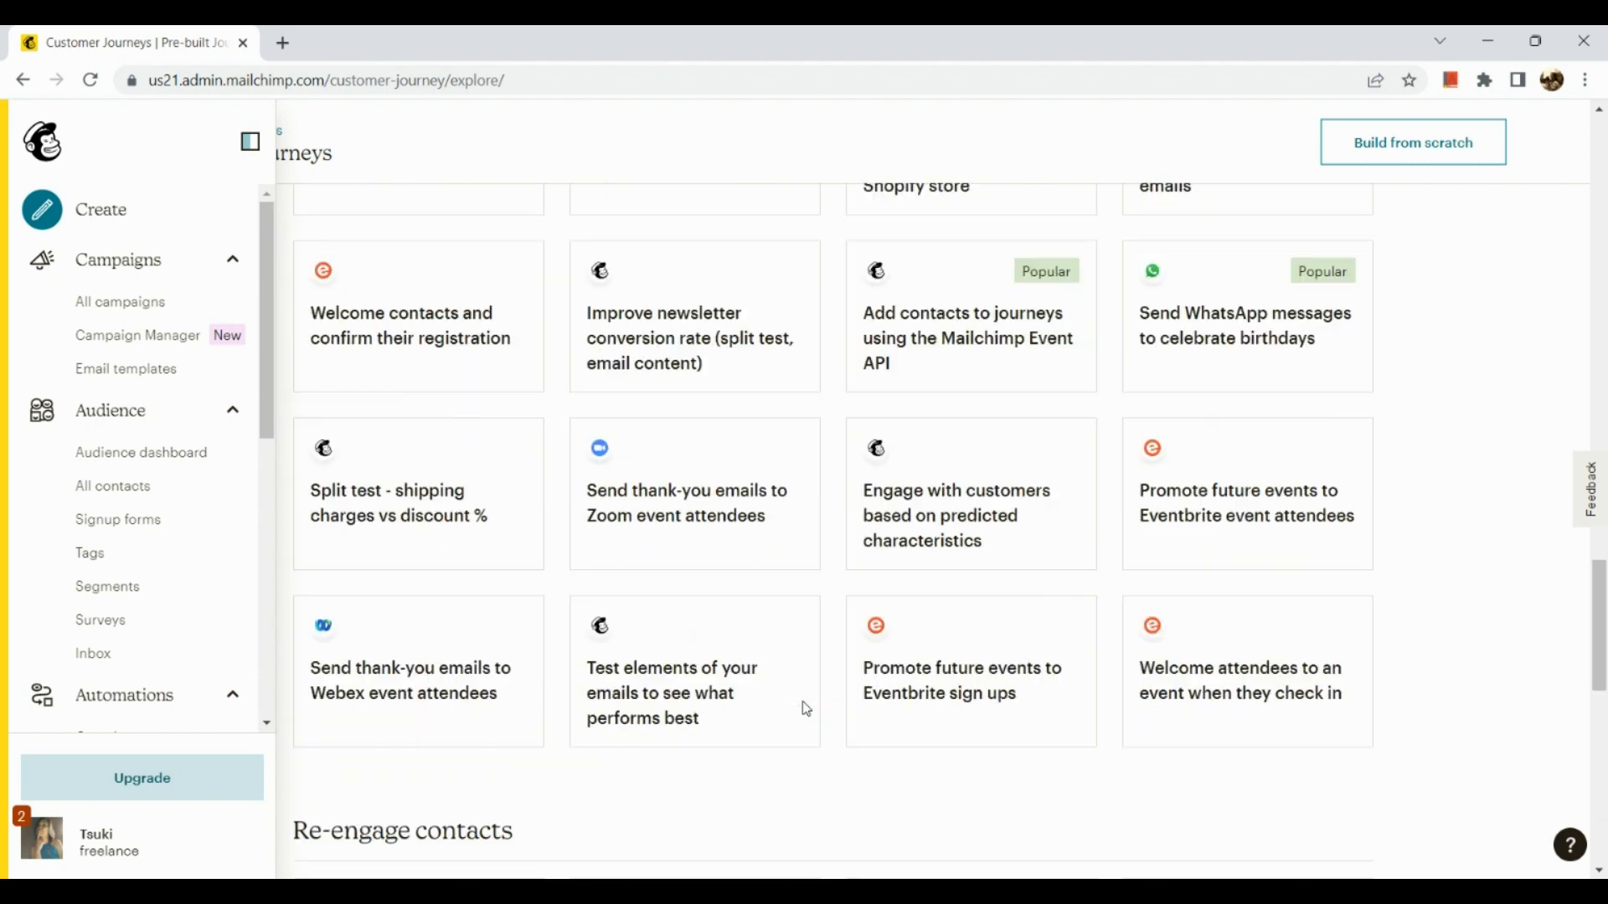
scroll(805, 711, down, 3)
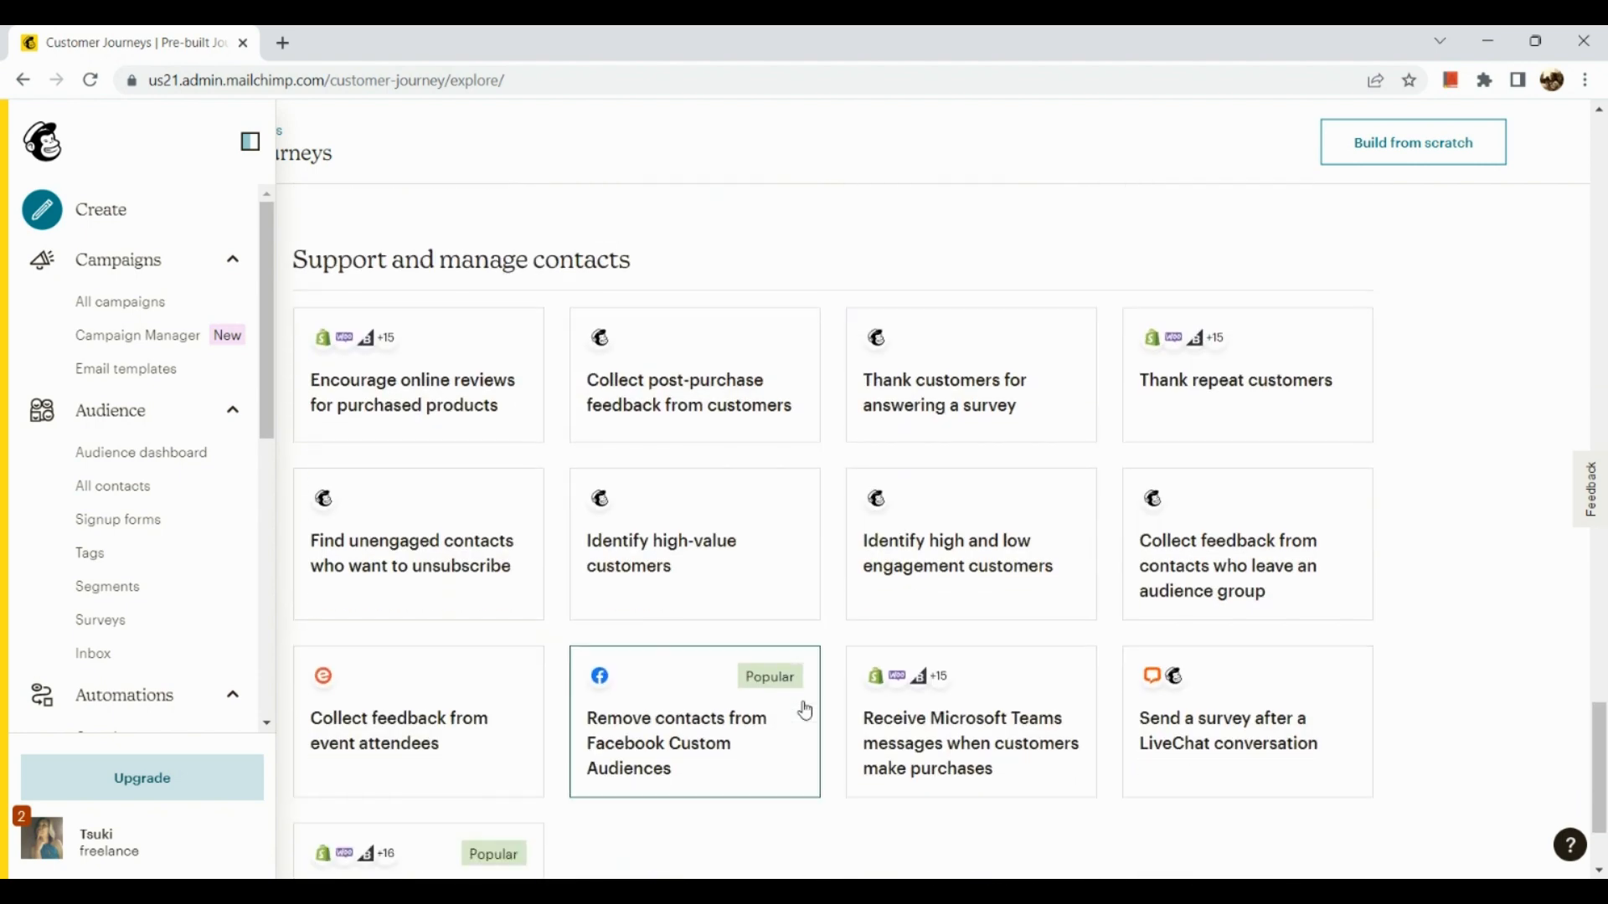
scroll(804, 712, up, 4)
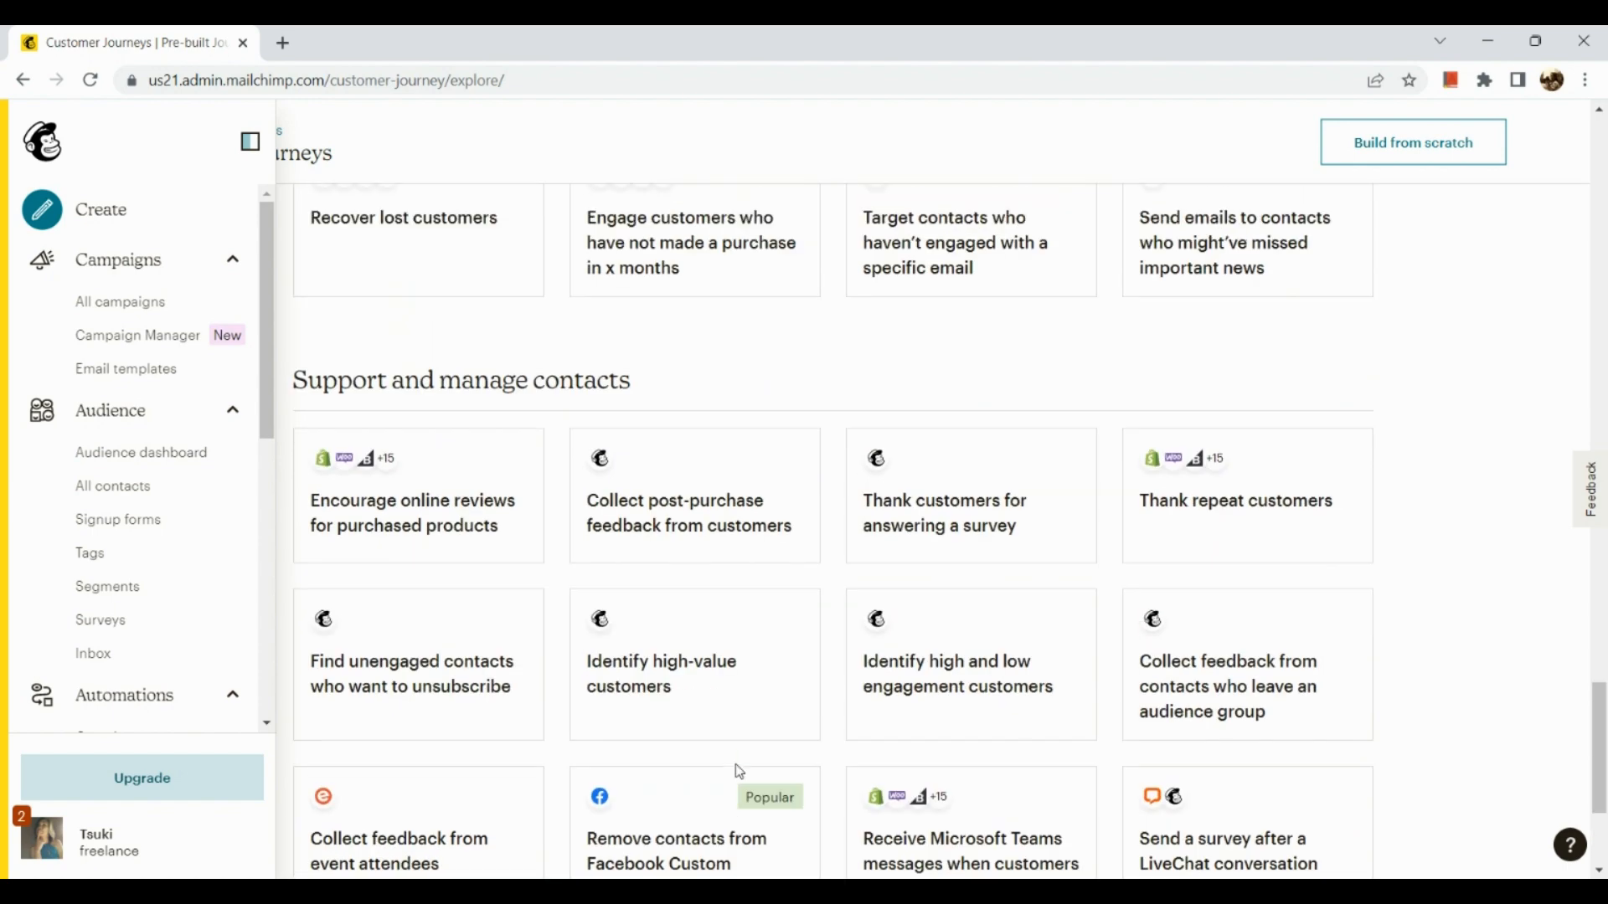
scroll(724, 563, down, 1)
scroll(728, 568, down, 4)
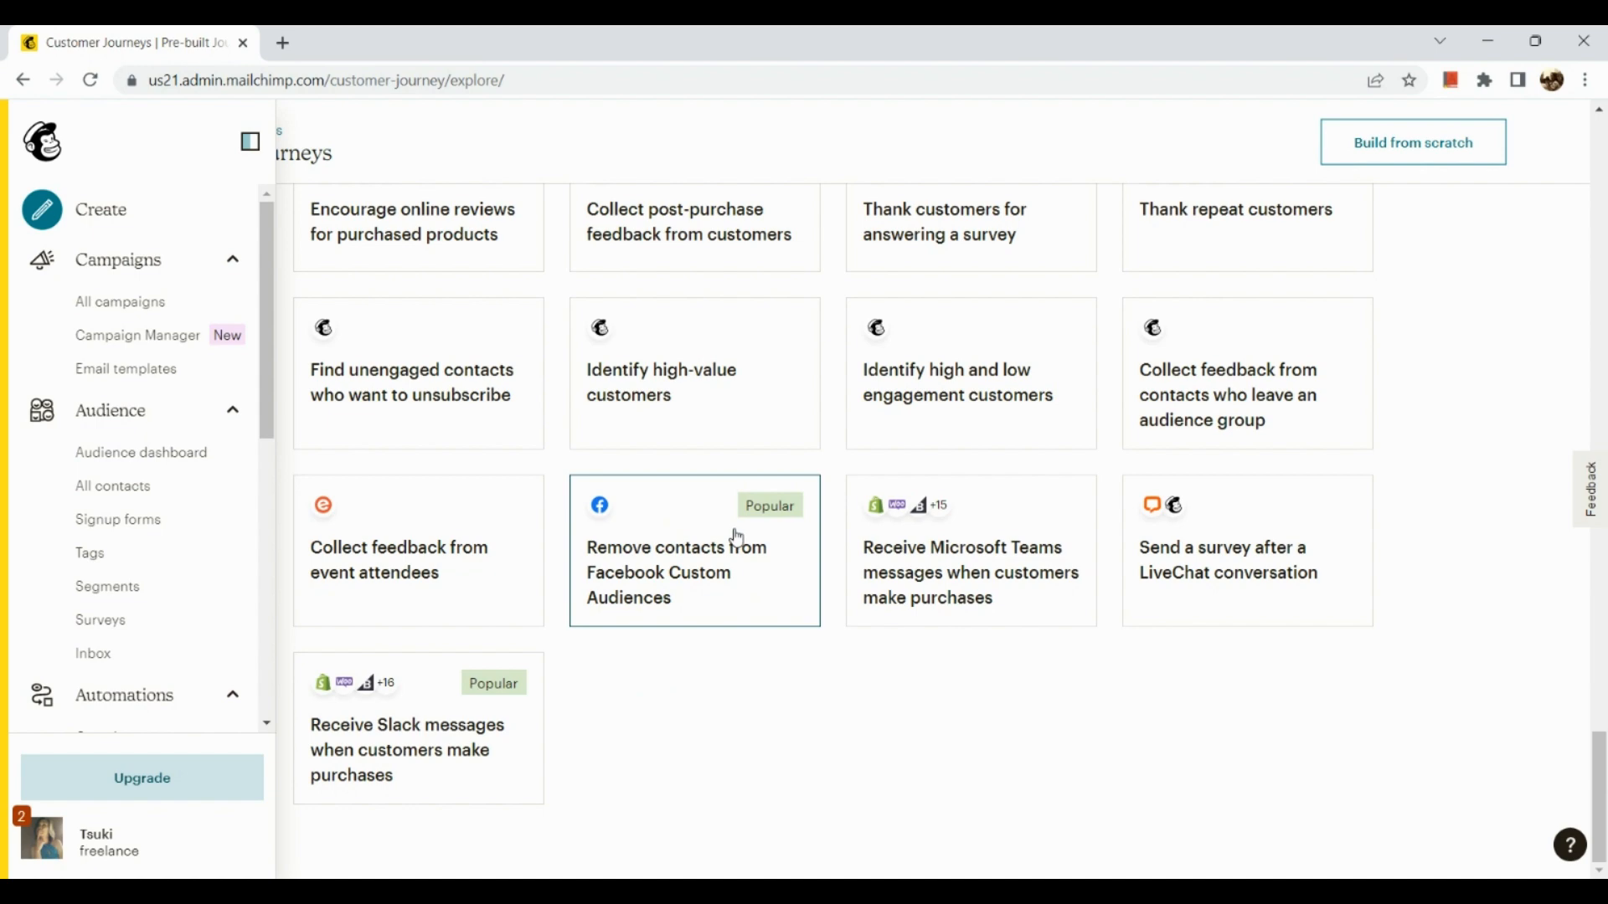
scroll(737, 538, up, 8)
scroll(737, 537, down, 8)
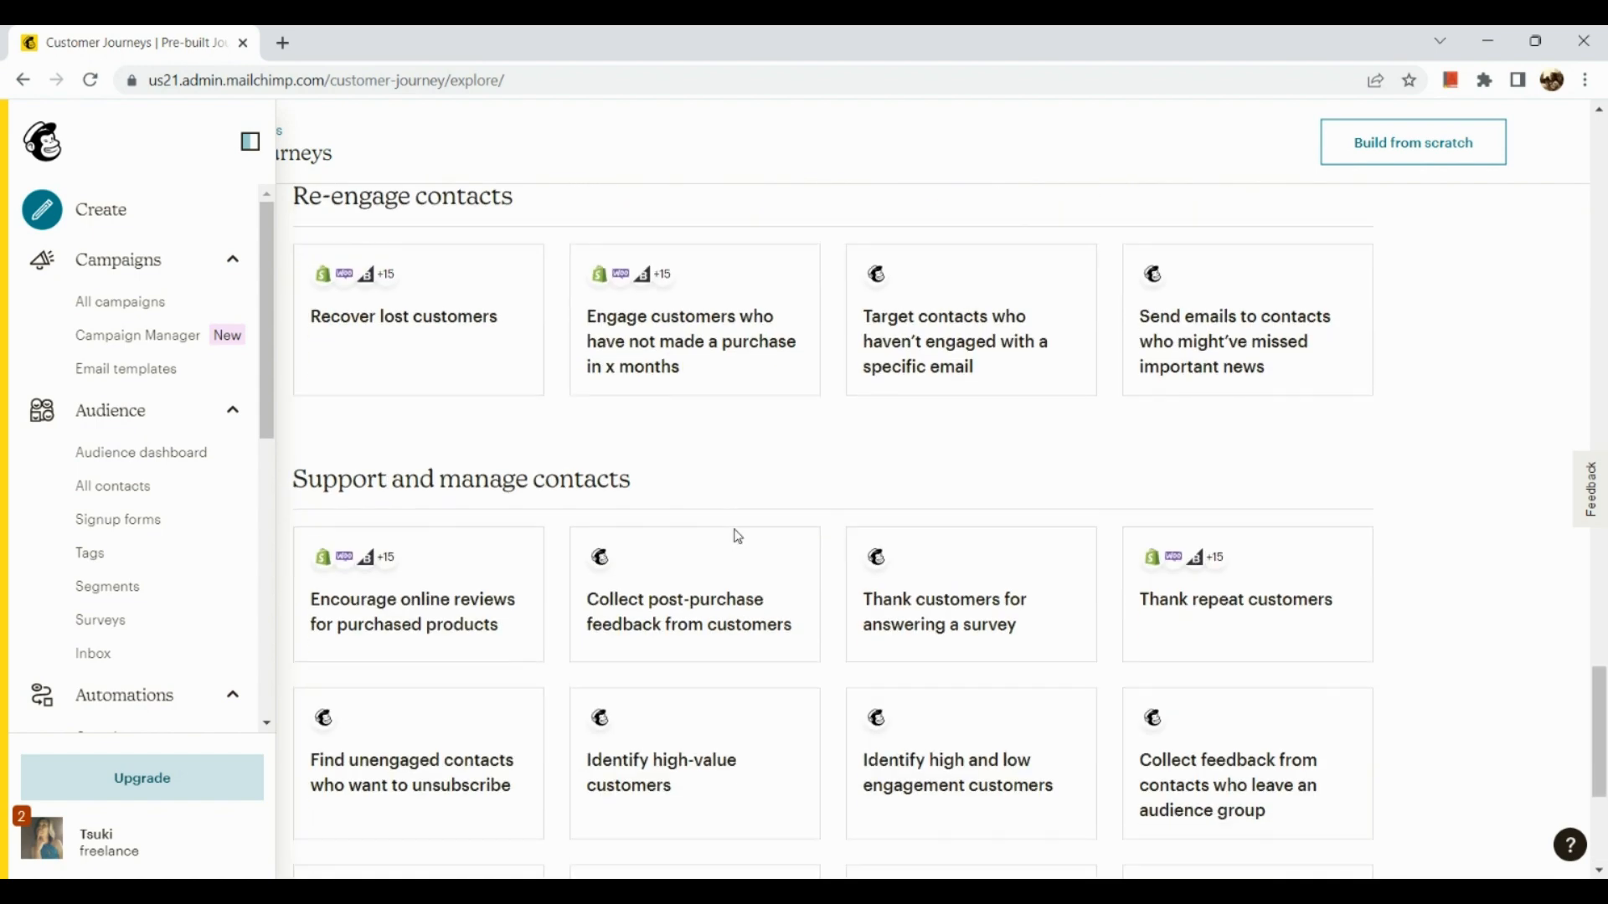
scroll(737, 538, up, 8)
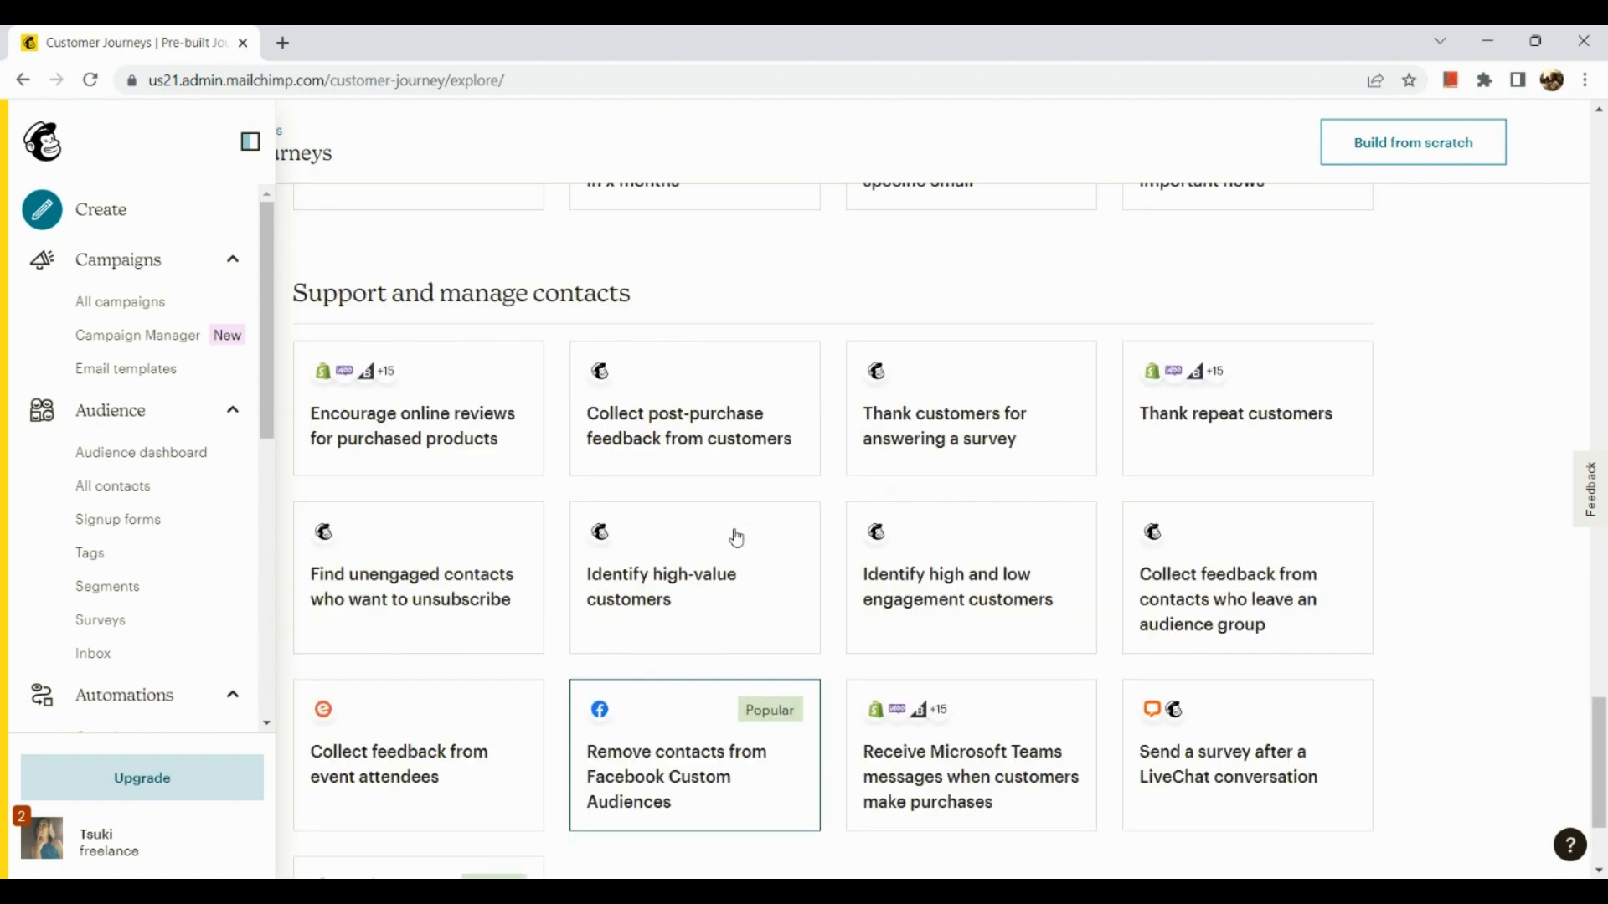
scroll(736, 537, down, 1)
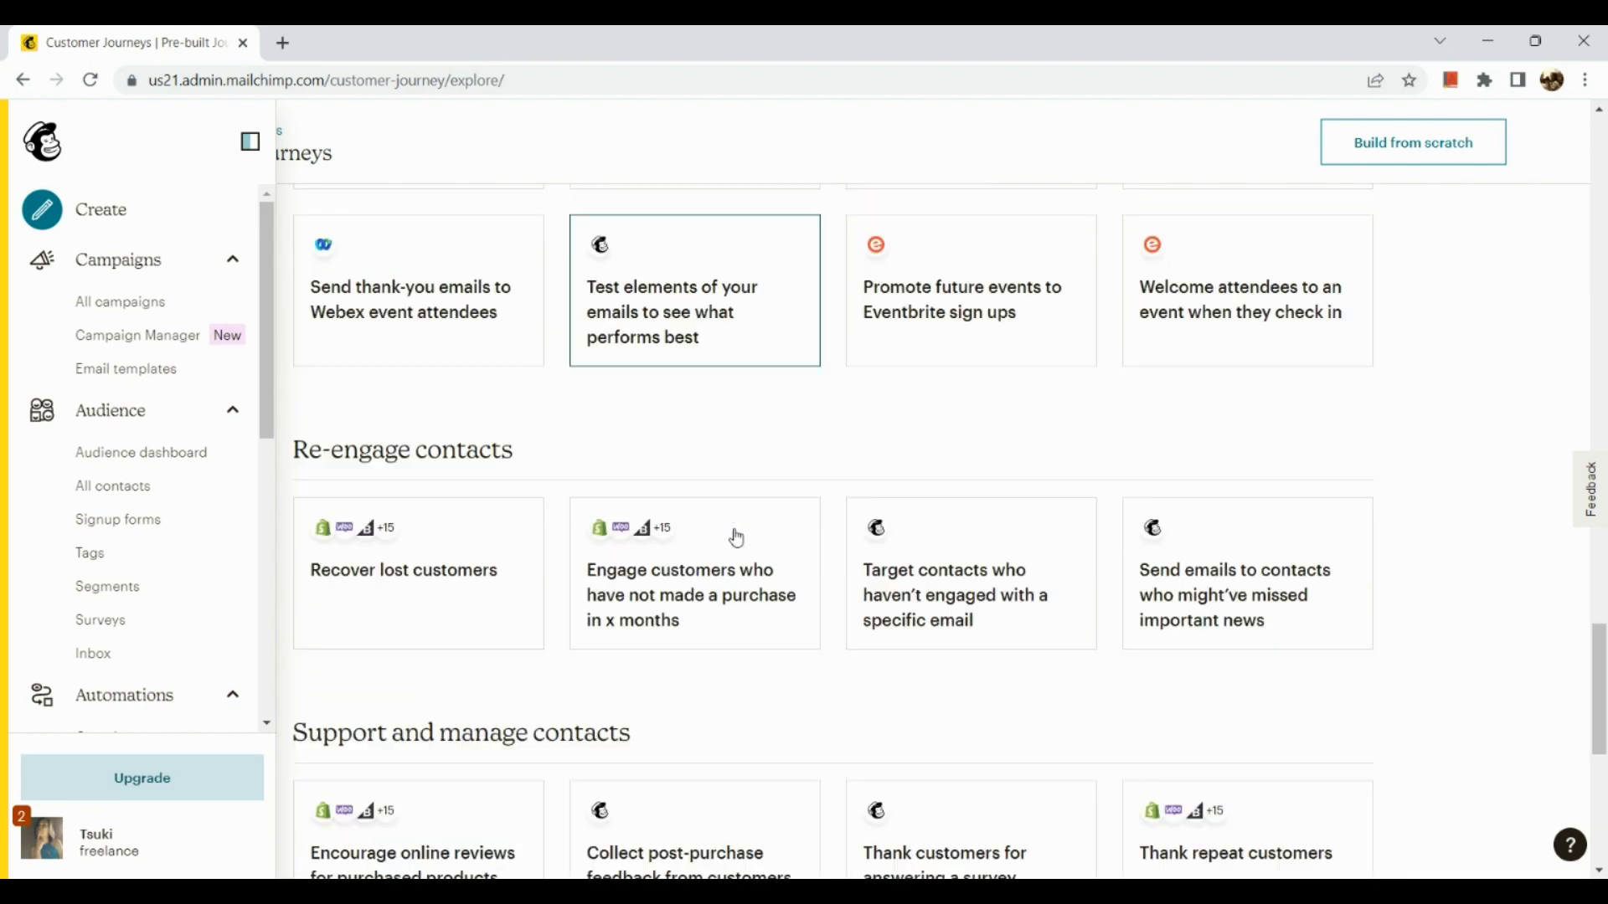
Open the "Email tagged customers" pre-built journey from the Nurture leads group and view its description.
scroll(736, 538, up, 16)
scroll(737, 538, up, 10)
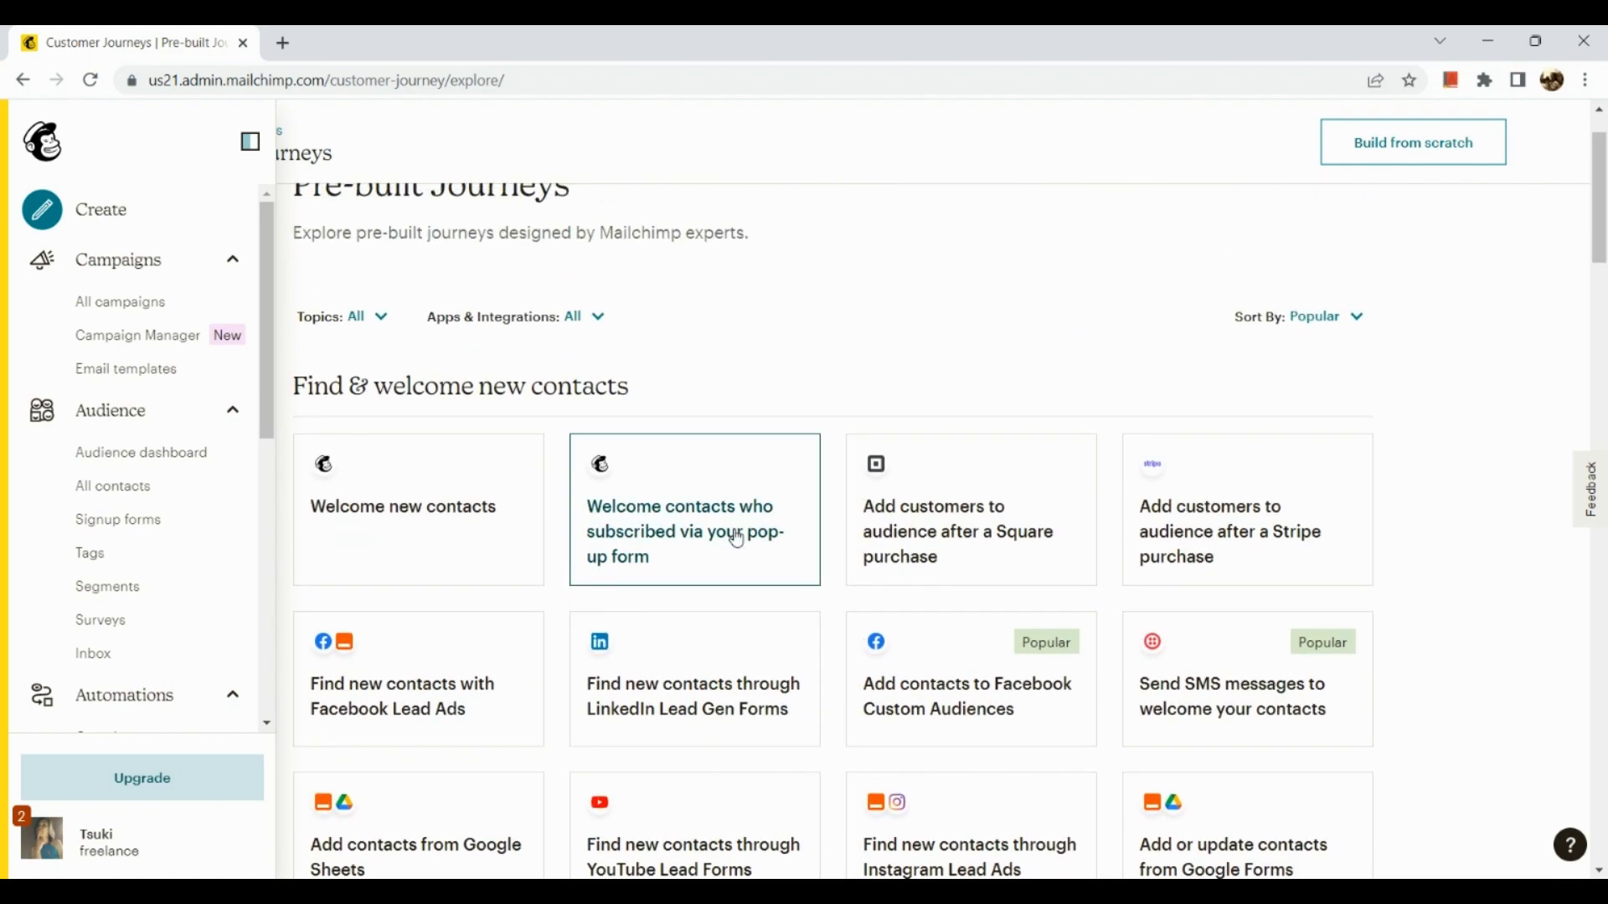
scroll(737, 538, down, 12)
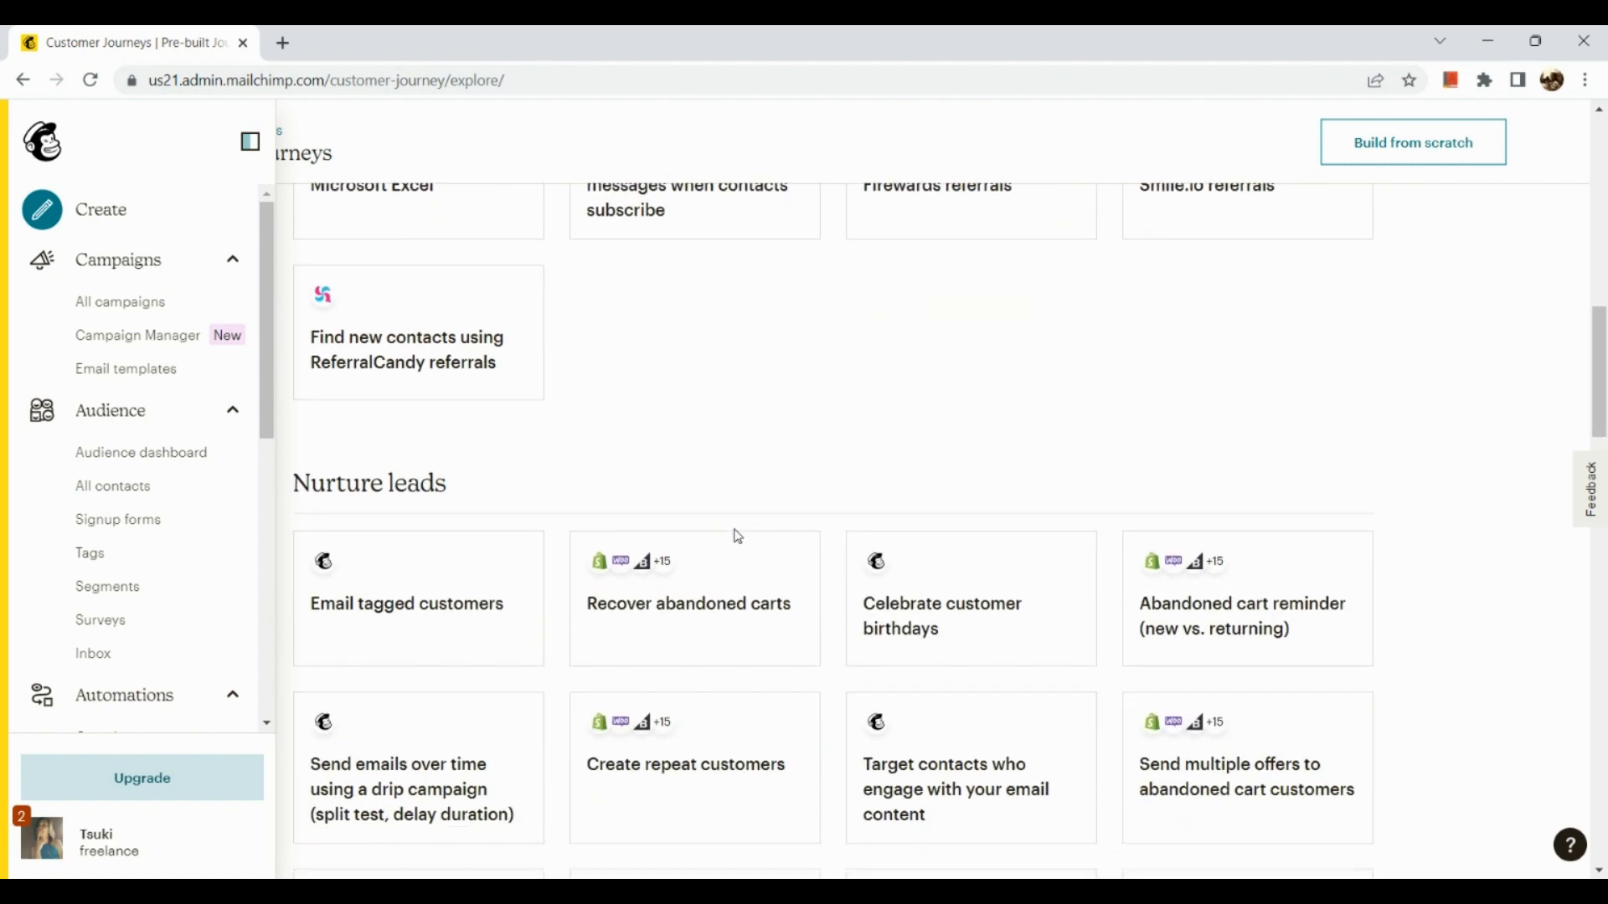
scroll(737, 537, down, 1)
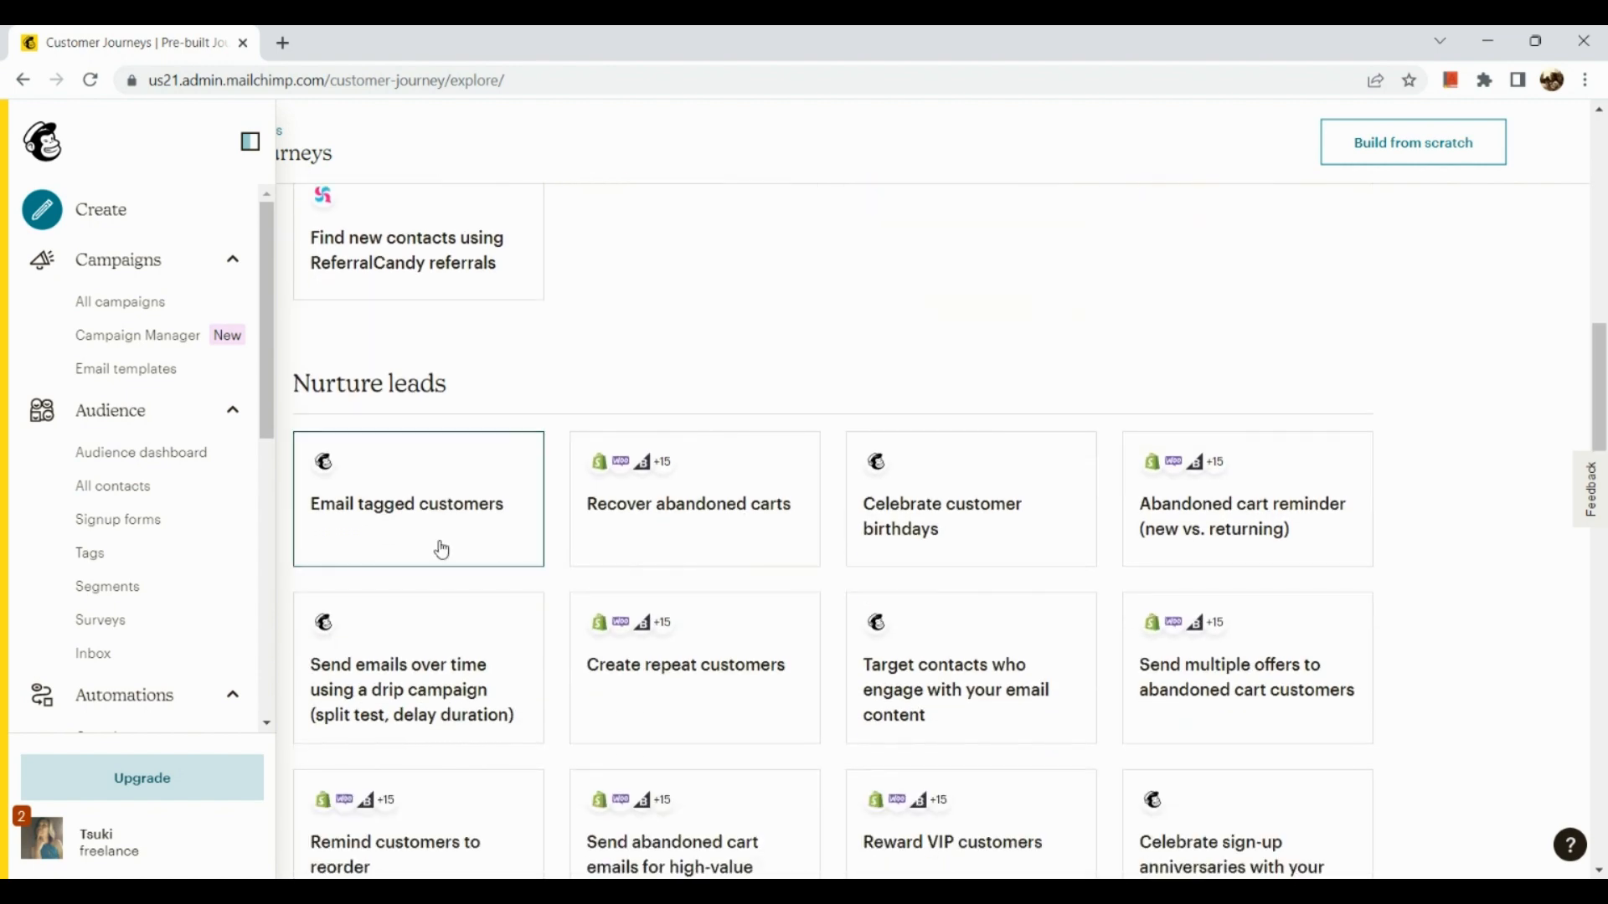
click(442, 549)
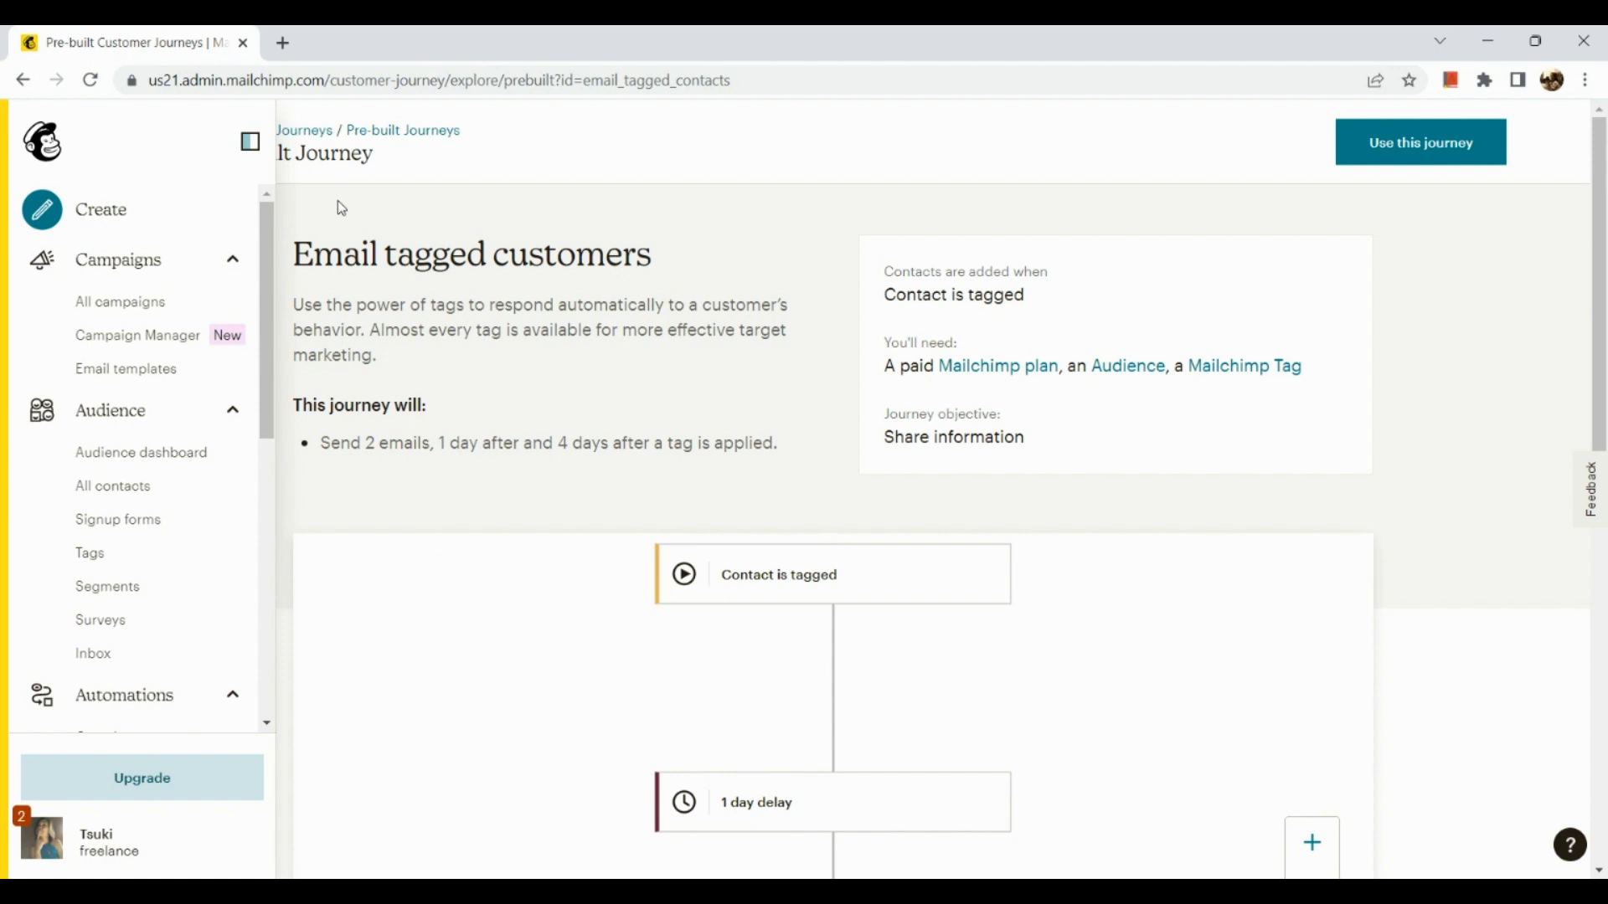
scroll(372, 330, up, 4)
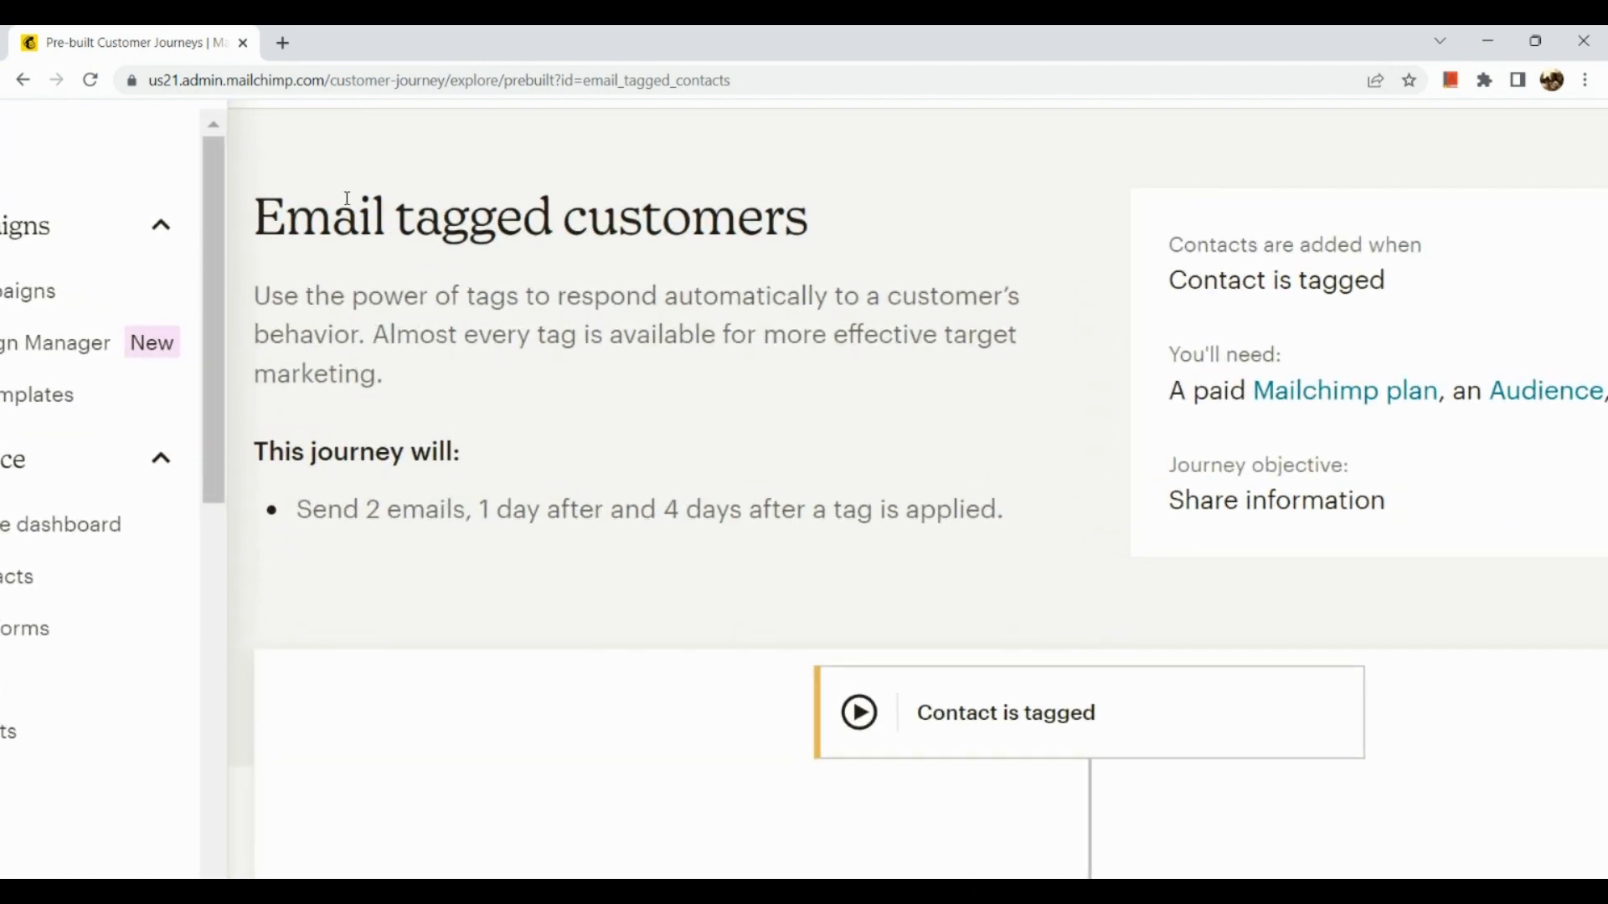
Read the description of the "Email tagged customers" journey and the emails it will send.
scroll(380, 285, up, 2)
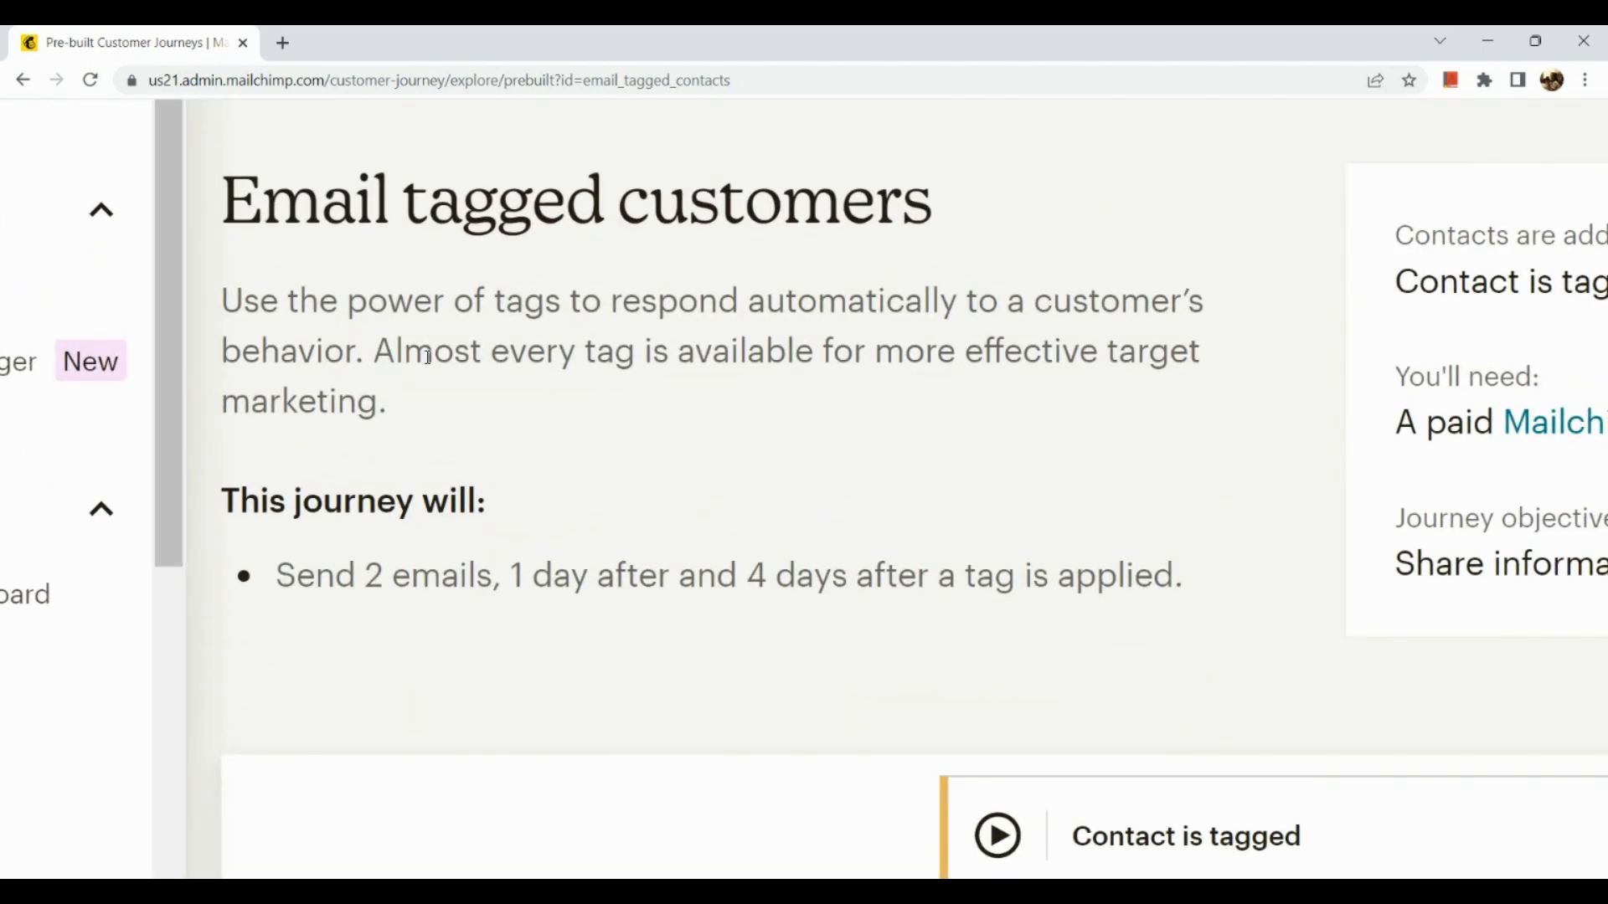
scroll(427, 358, down, 1)
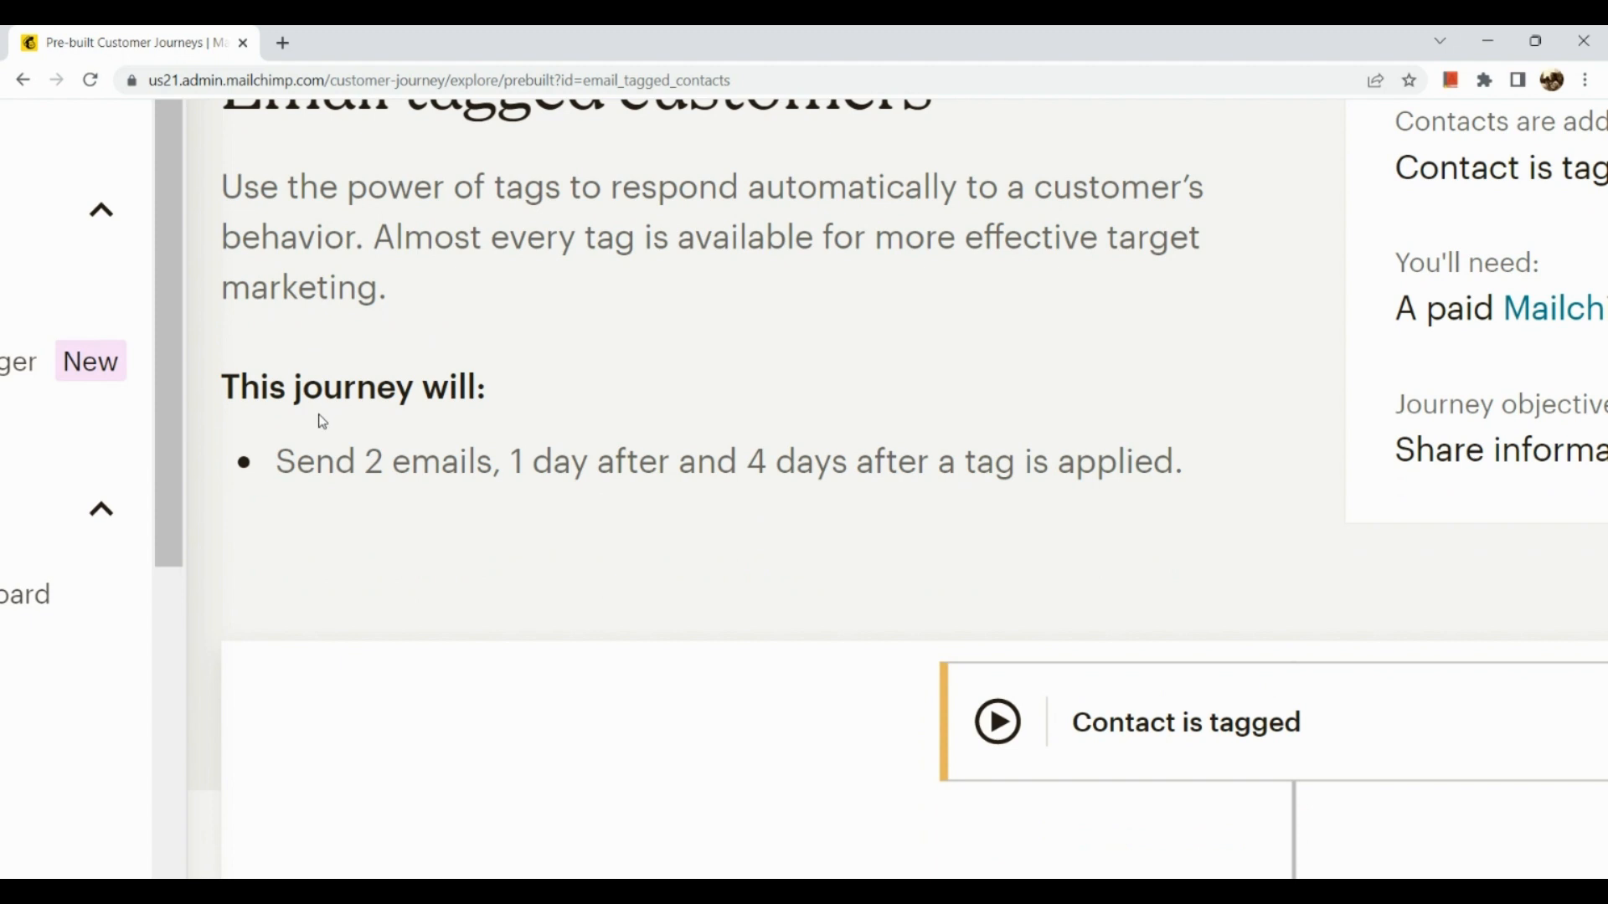
scroll(460, 506, right, 5)
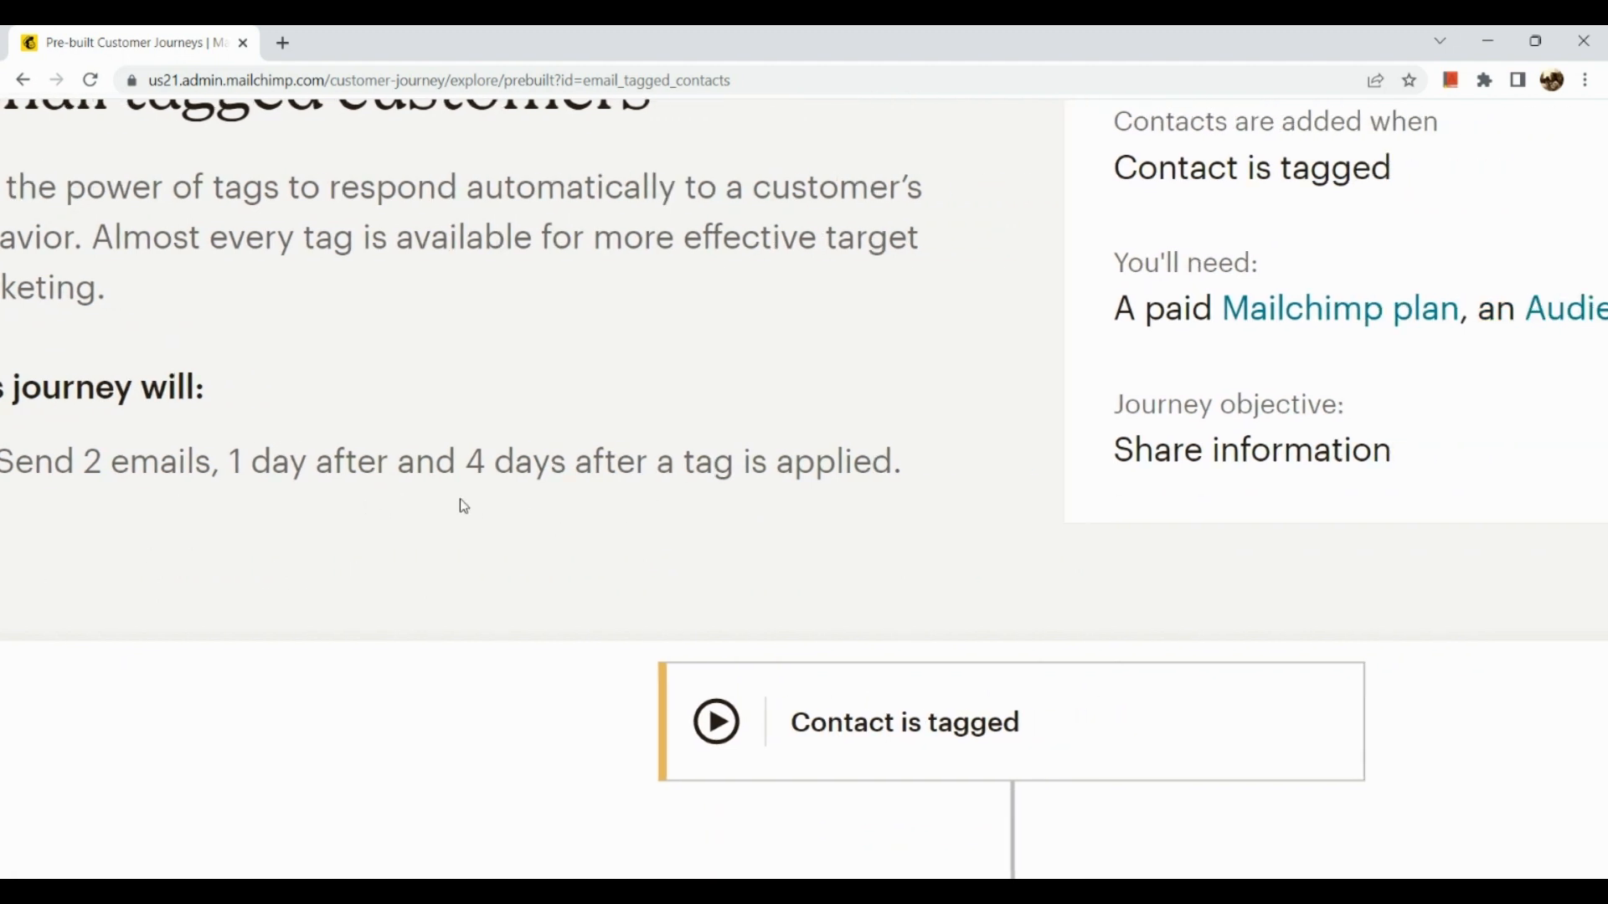
scroll(464, 507, right, 5)
Examine the journey's entry condition, its plan, audience and tag requirements, and its objective.
scroll(464, 506, up, 1)
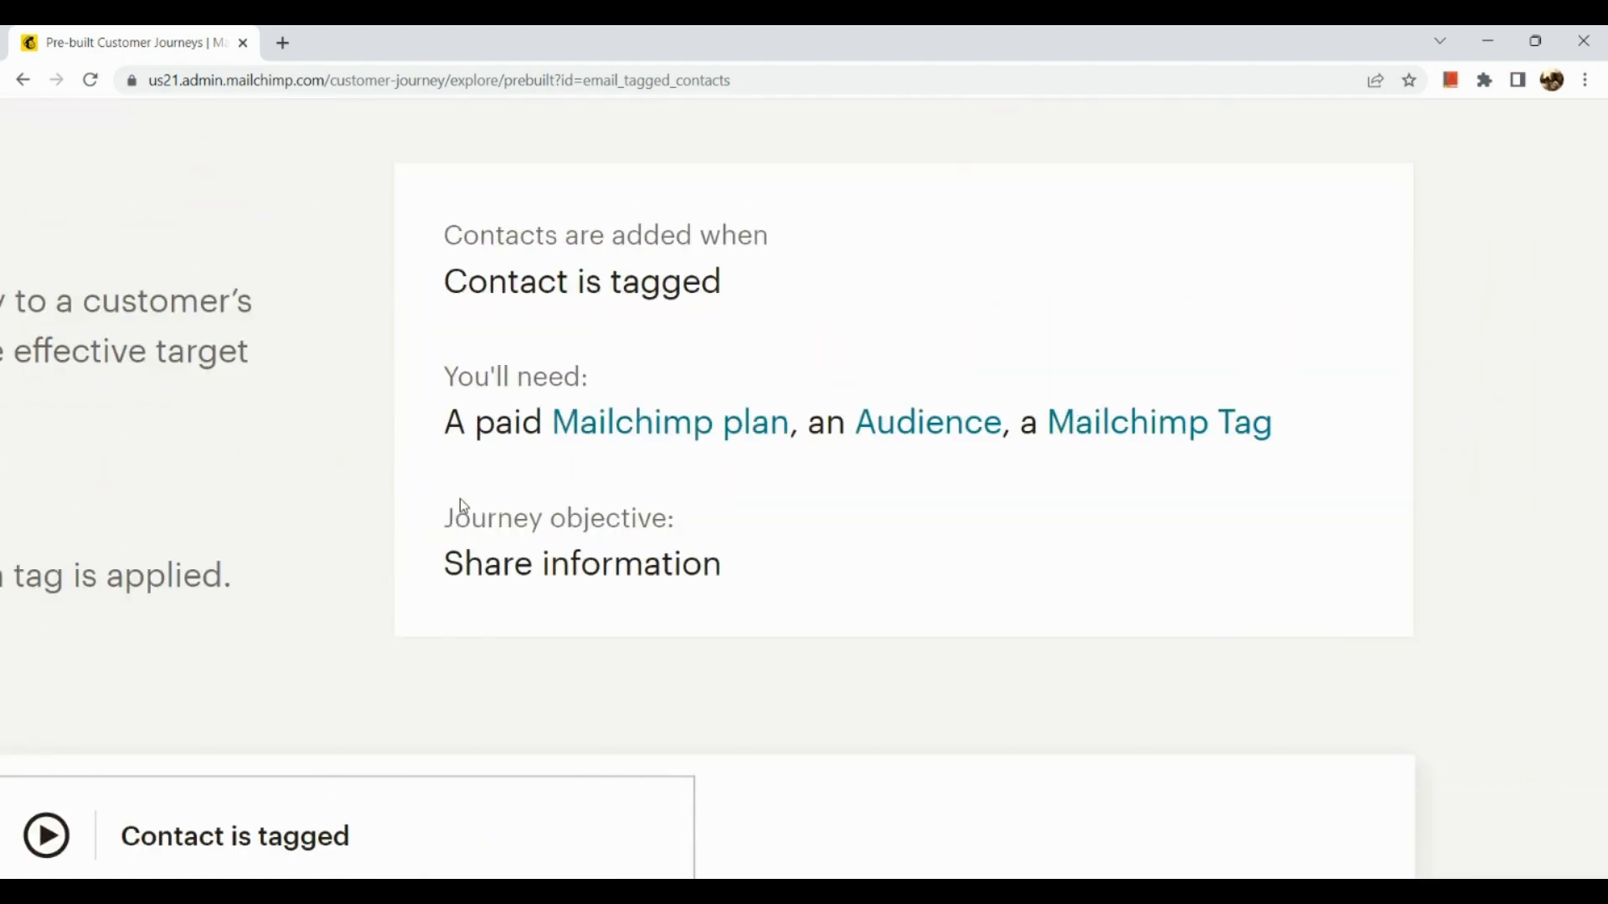
scroll(545, 356, up, 1)
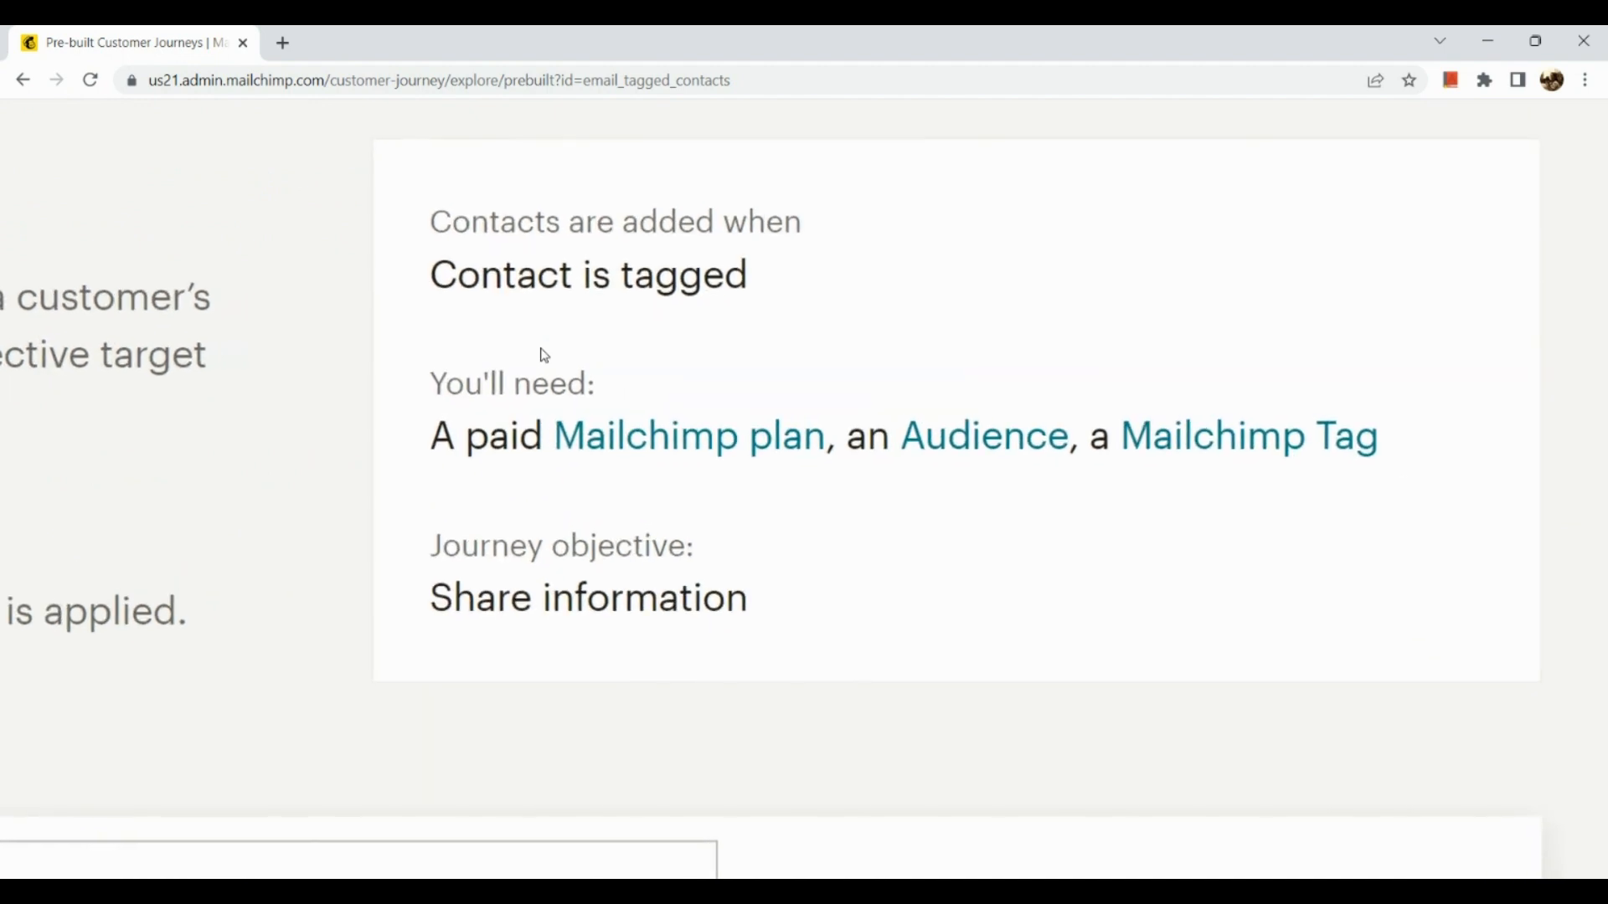
scroll(538, 352, right, 1)
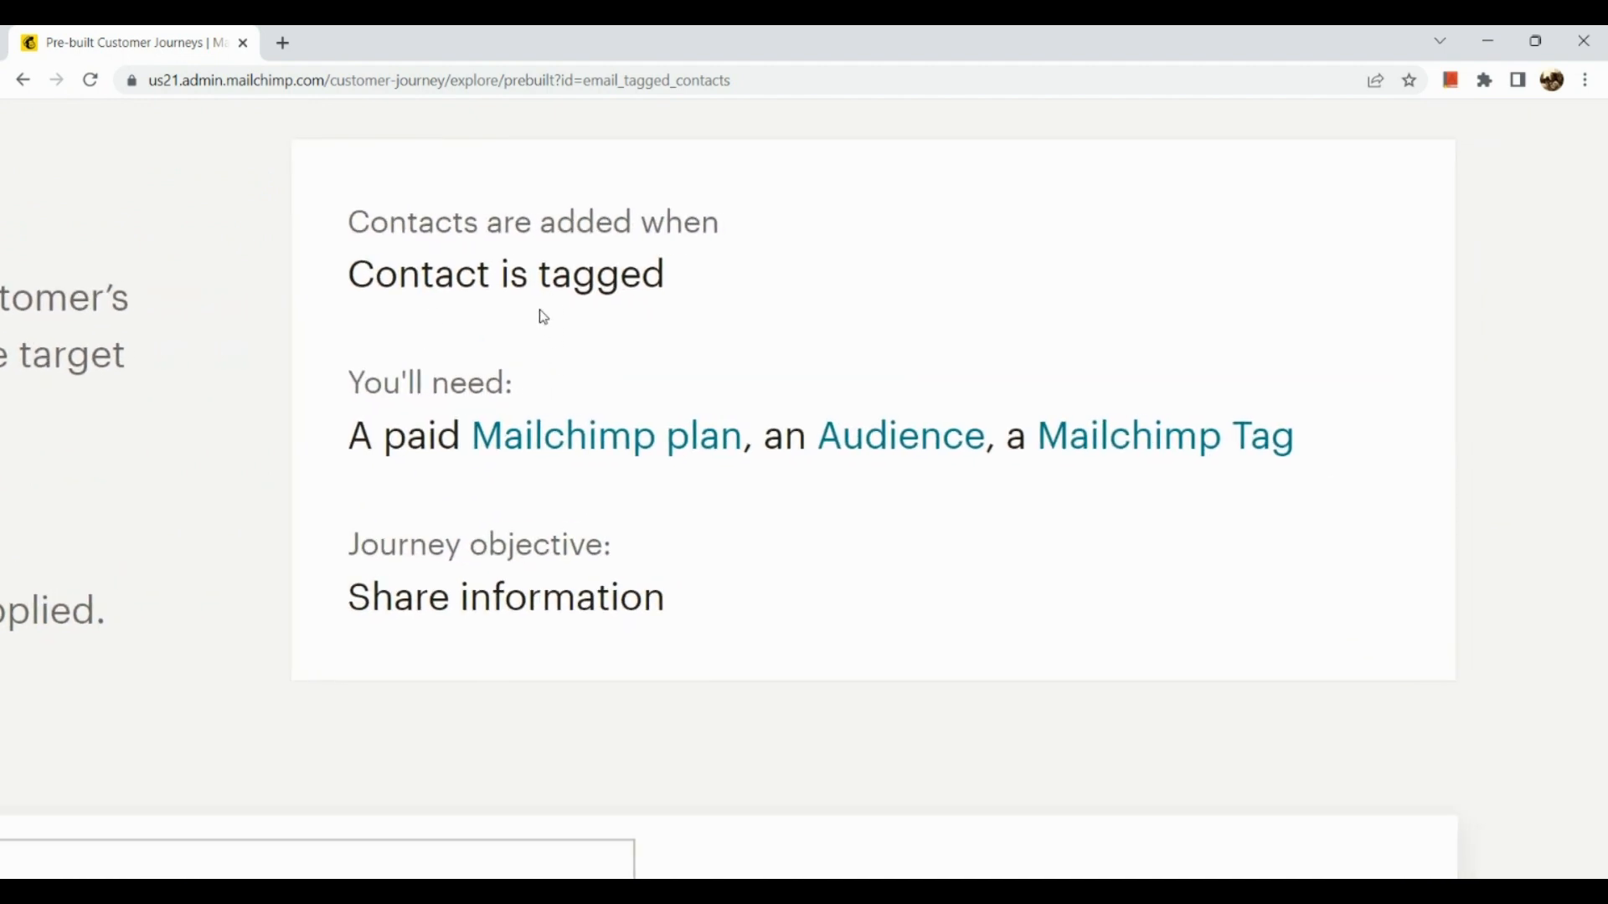
scroll(542, 316, down, 3)
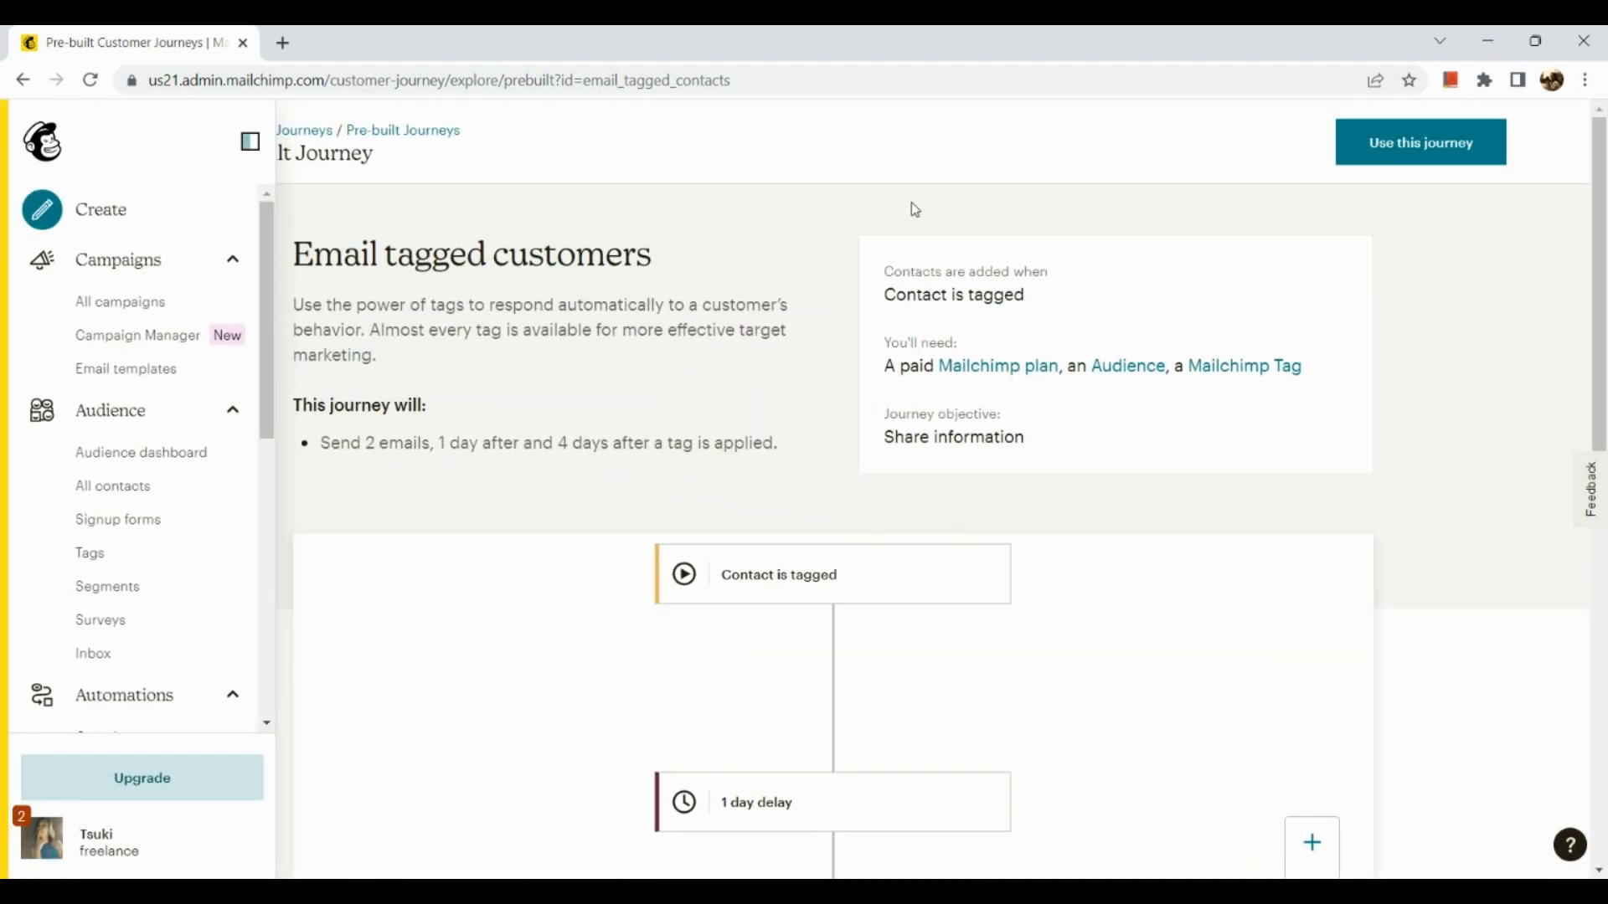
scroll(911, 203, up, 3)
scroll(1077, 391, right, 2)
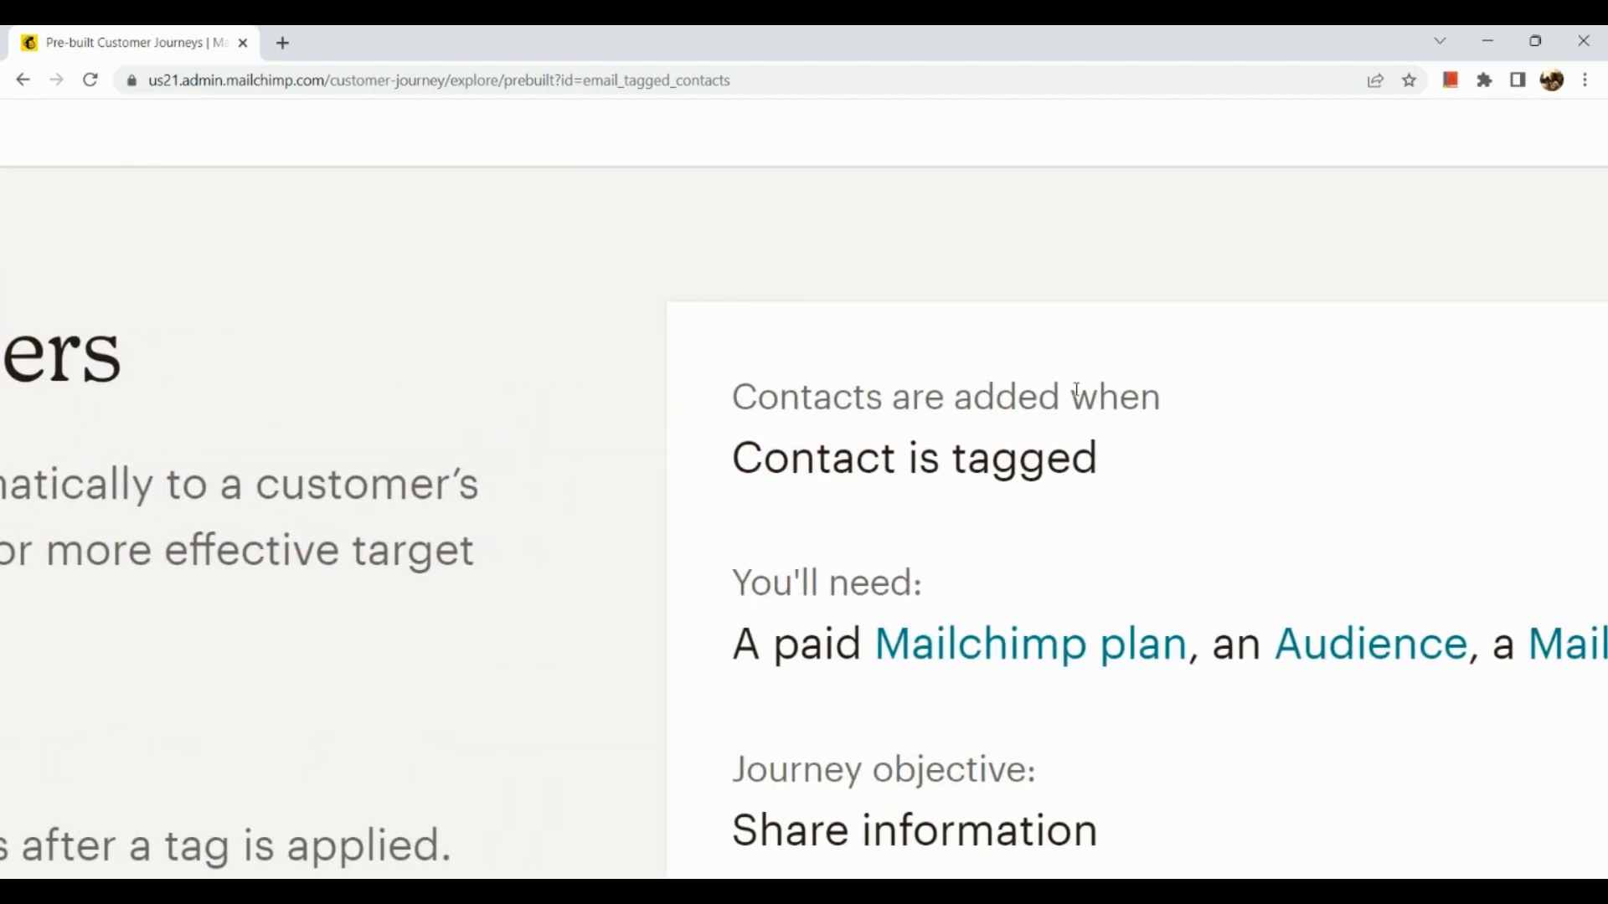
scroll(1097, 475, down, 3)
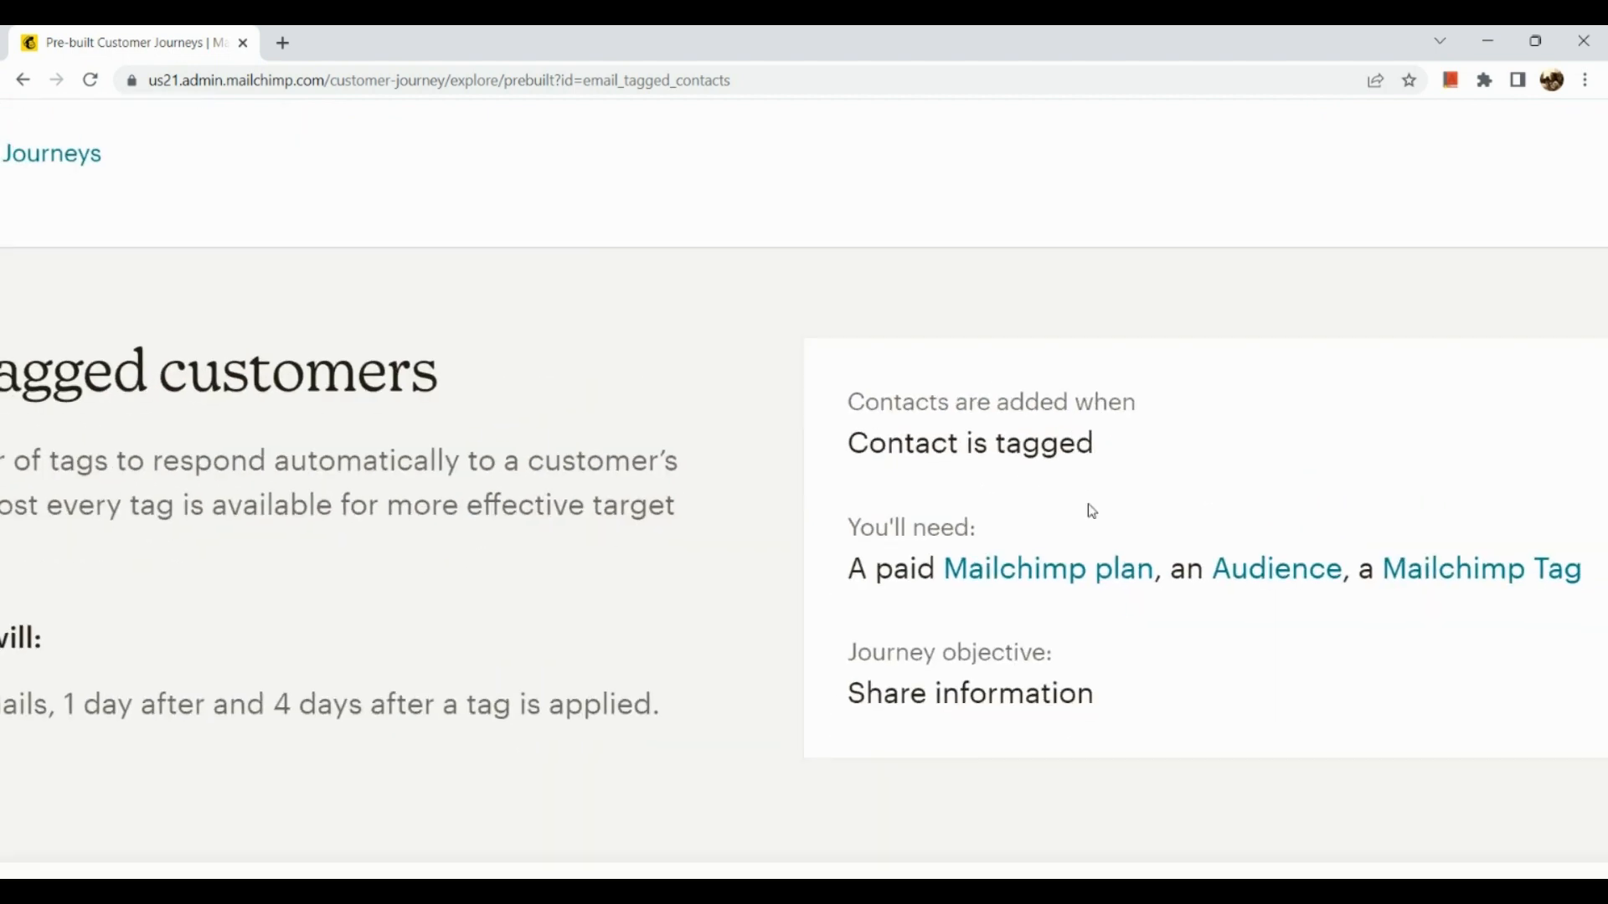
scroll(1055, 567, down, 1)
scroll(1058, 556, right, 2)
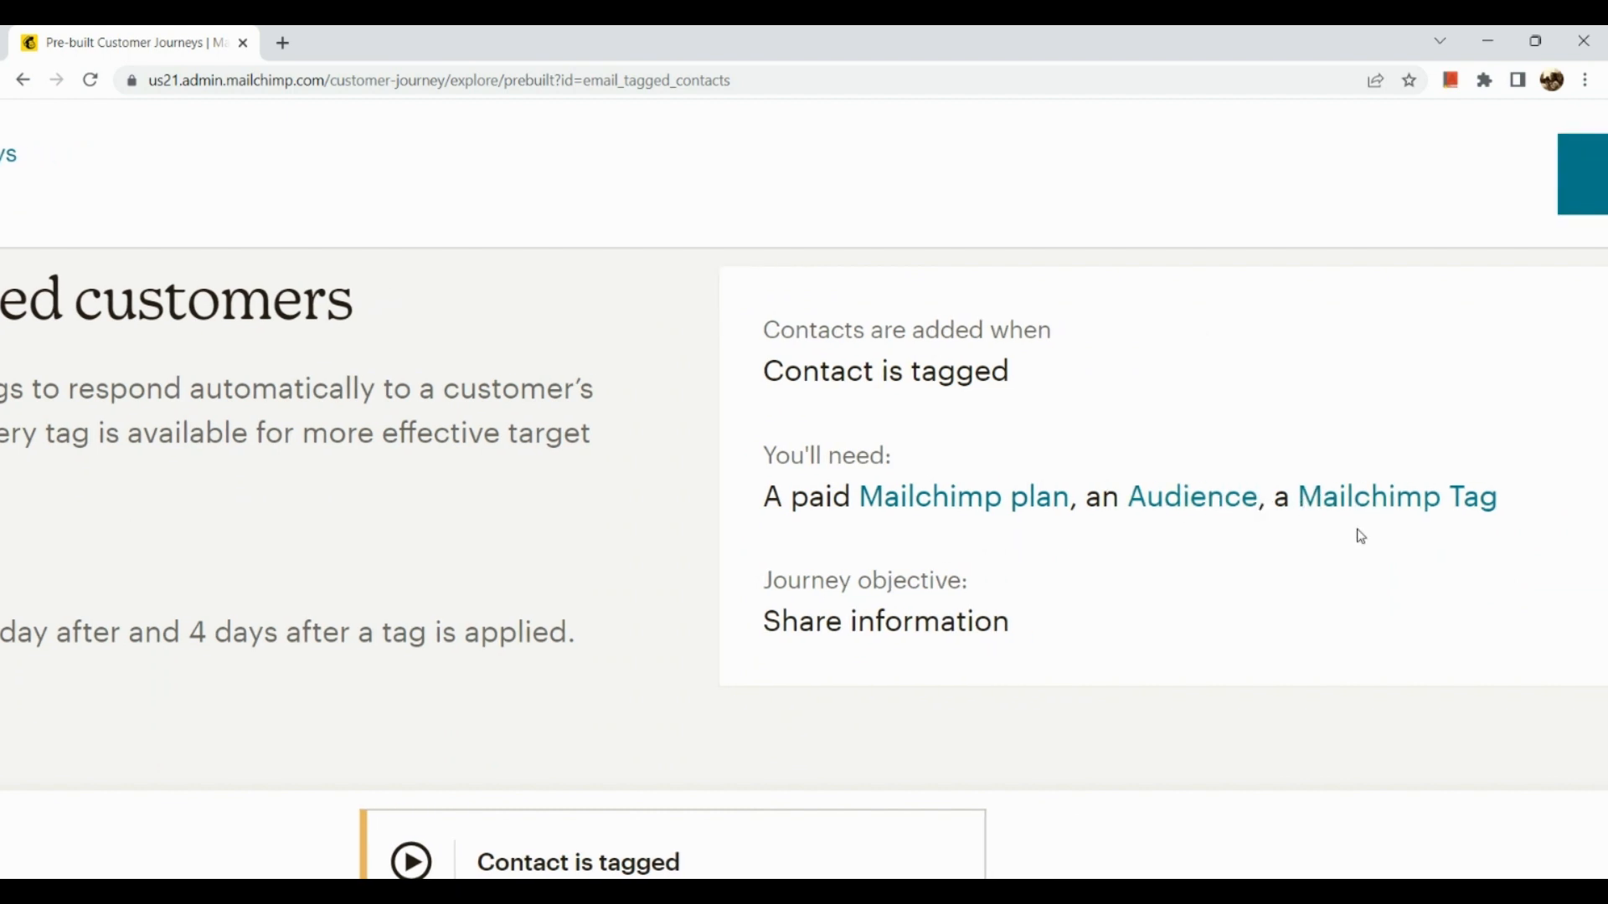
Open the Mailchimp plan comparison from the journey's requirements and look through the plans' prices and features.
click(994, 518)
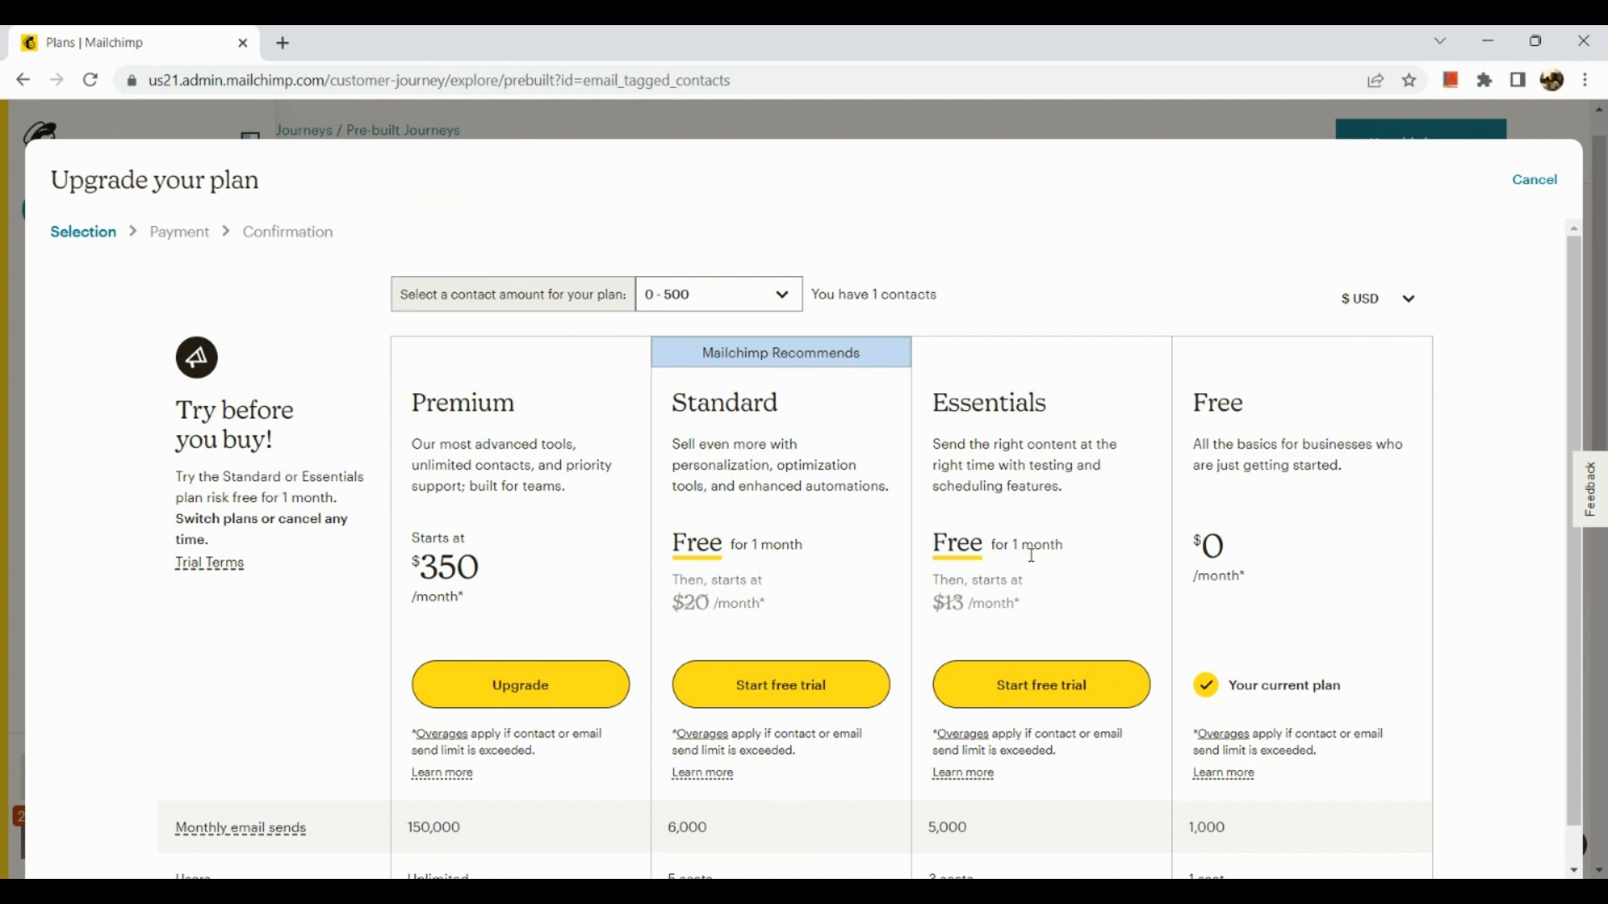
scroll(1032, 556, down, 2)
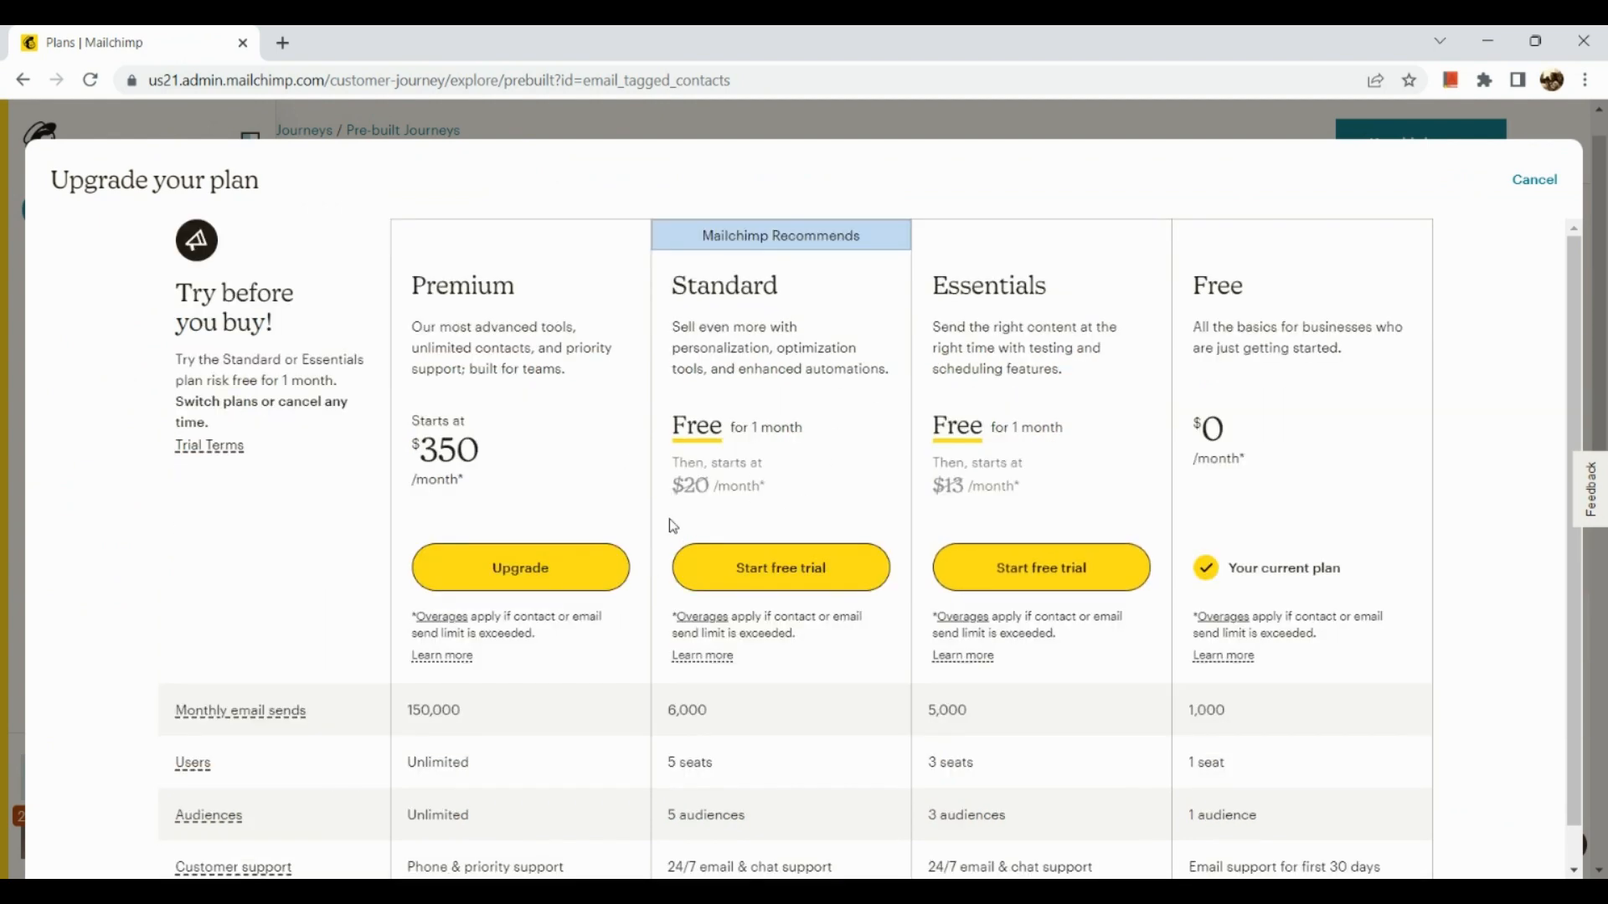
scroll(614, 431, down, 3)
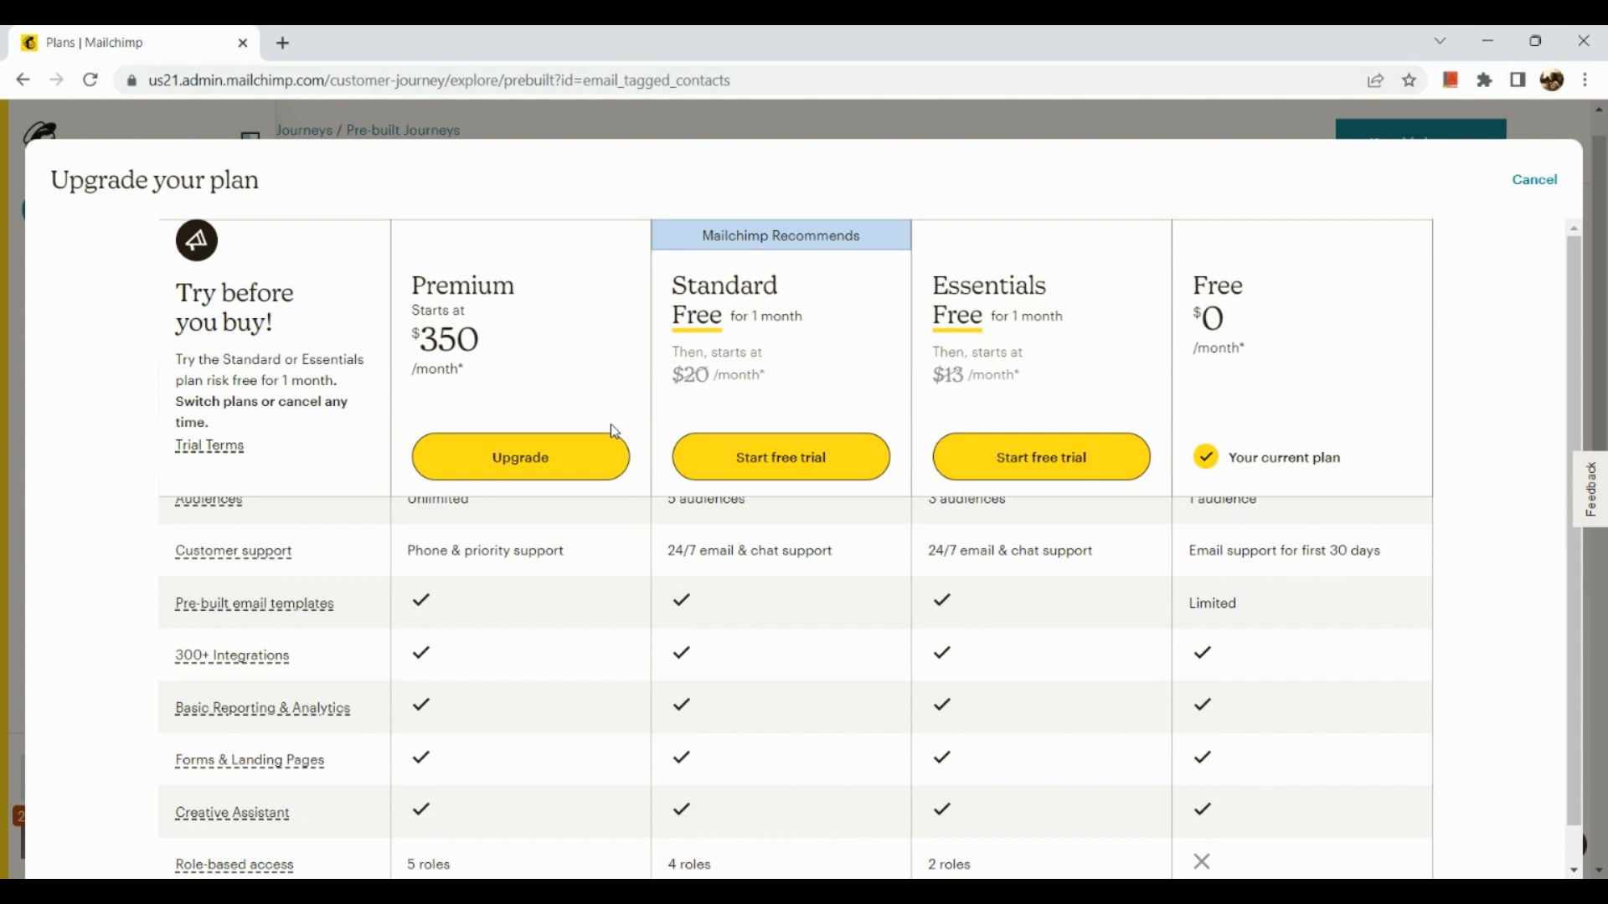
scroll(811, 557, up, 2)
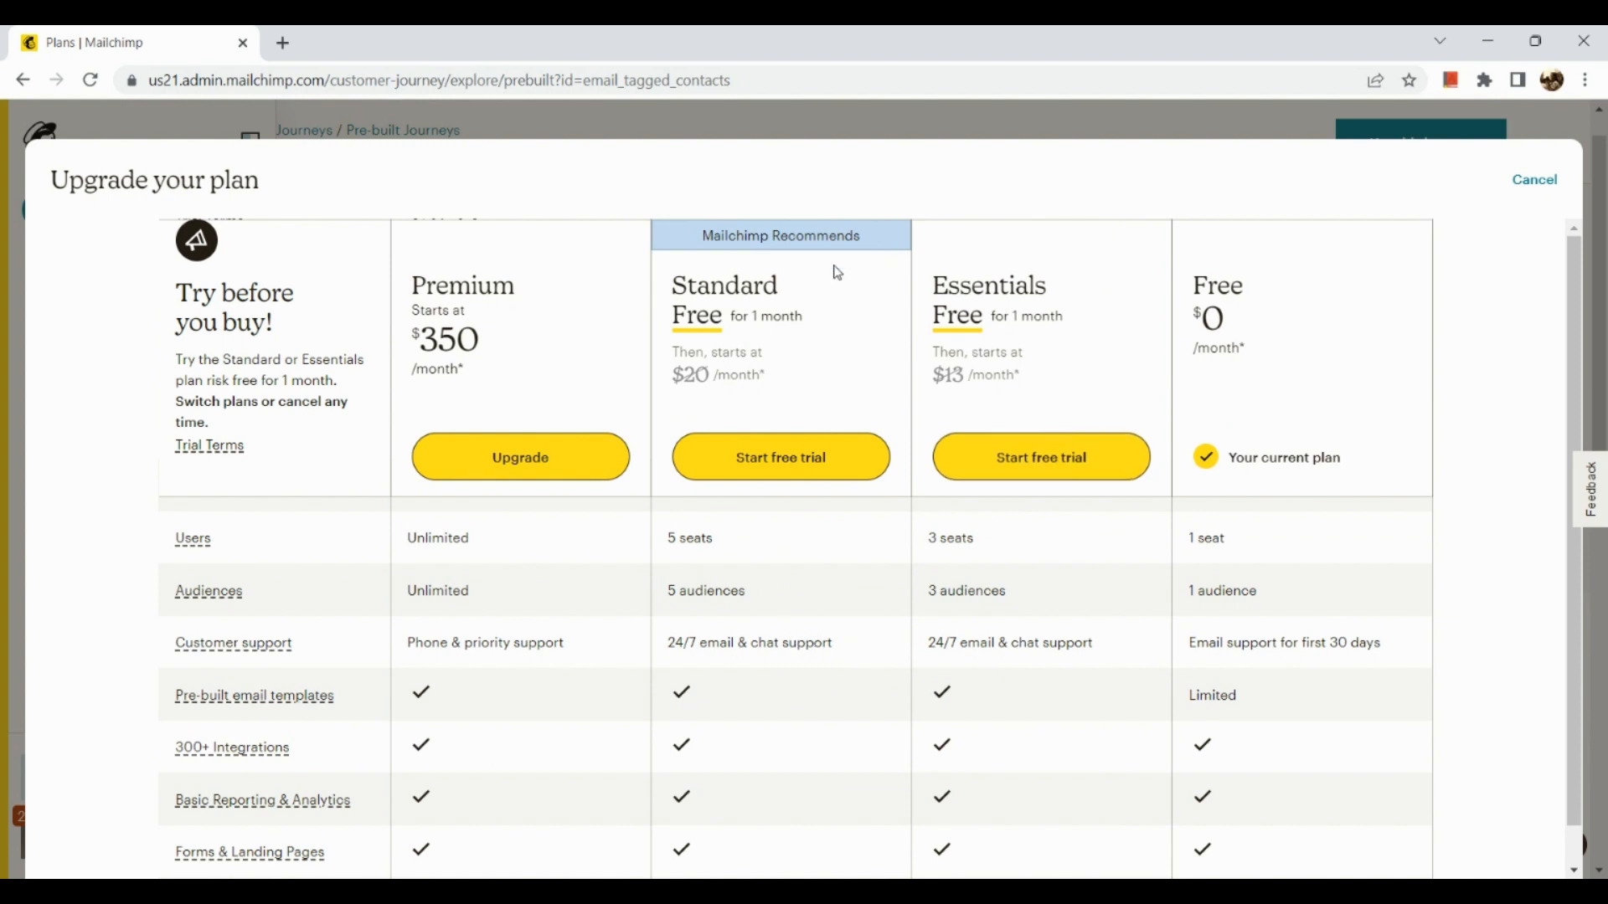
scroll(811, 318, up, 2)
scroll(811, 318, up, 1)
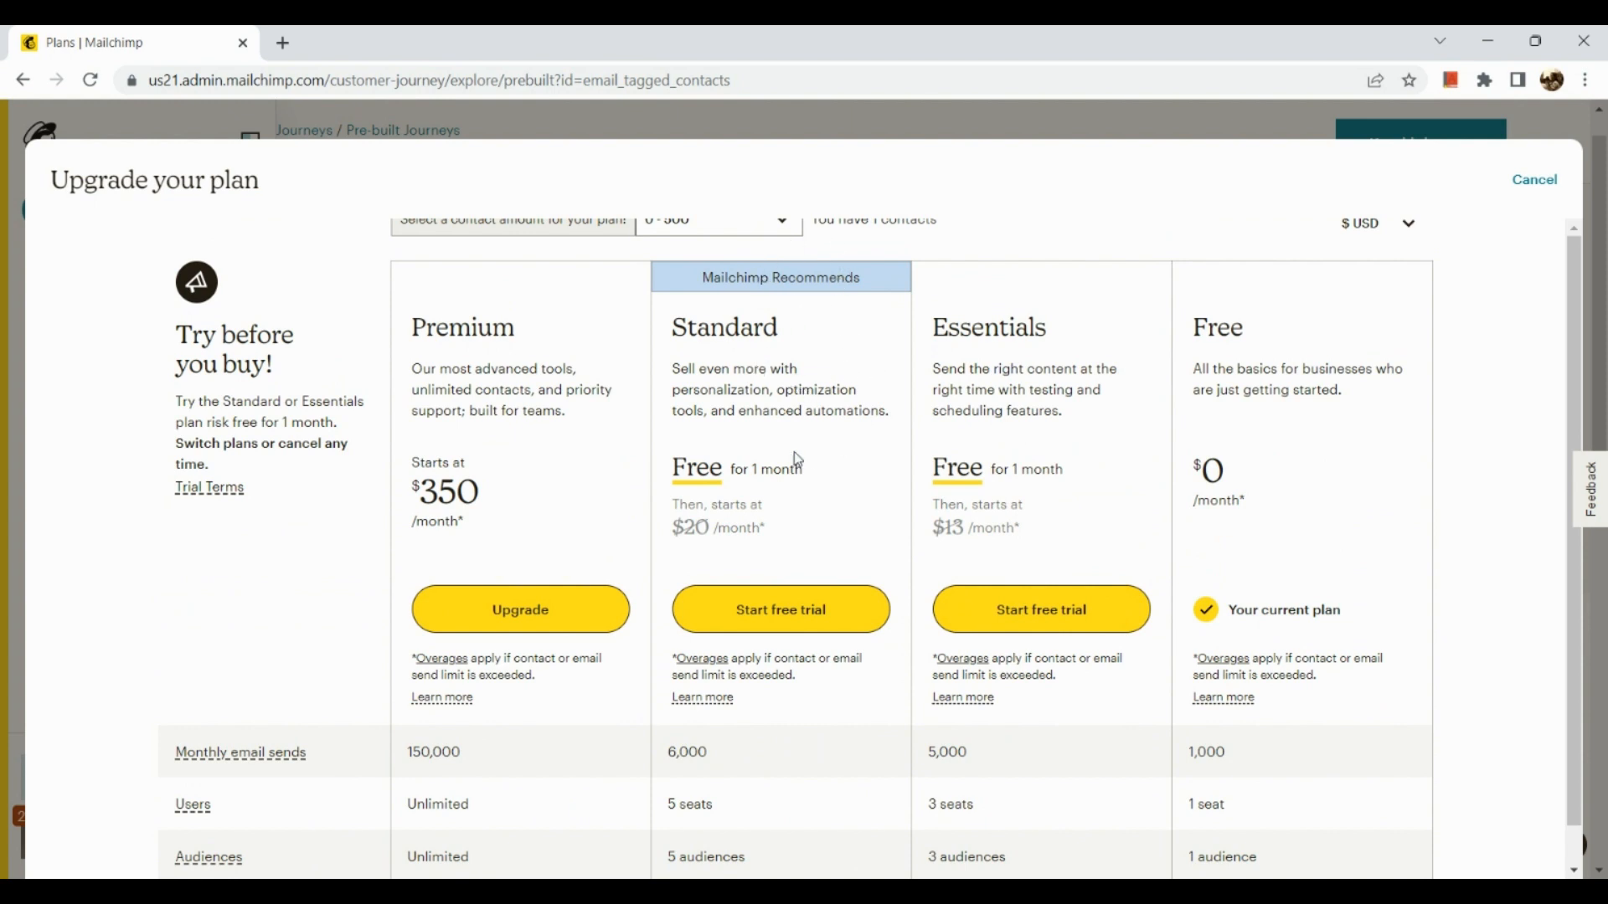
scroll(797, 460, down, 1)
scroll(797, 460, down, 3)
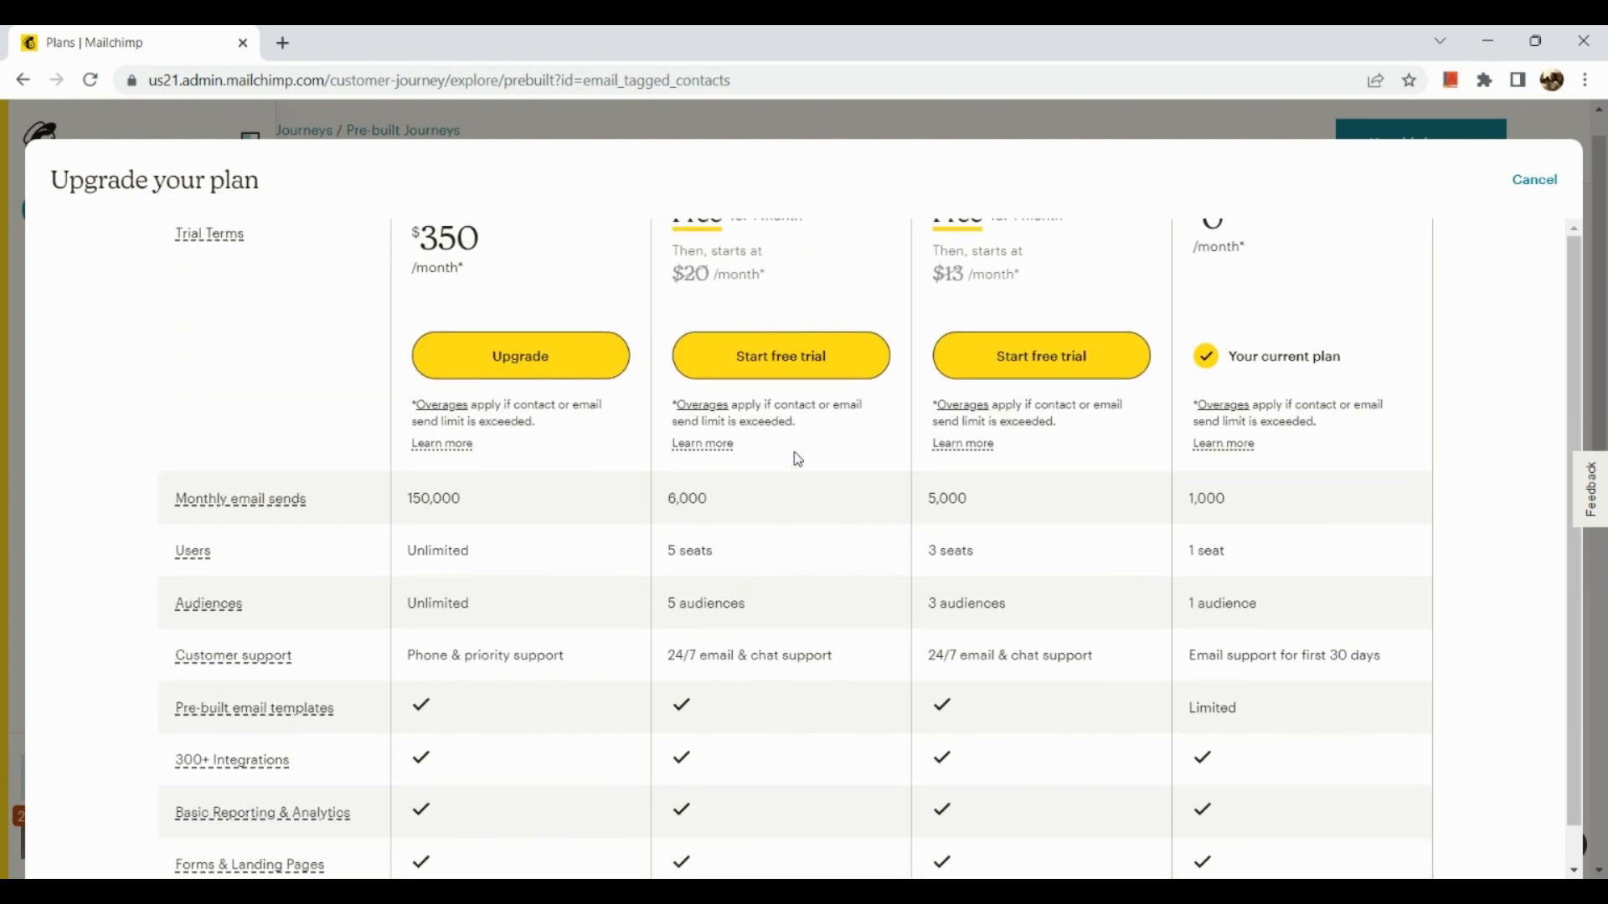
scroll(797, 460, down, 5)
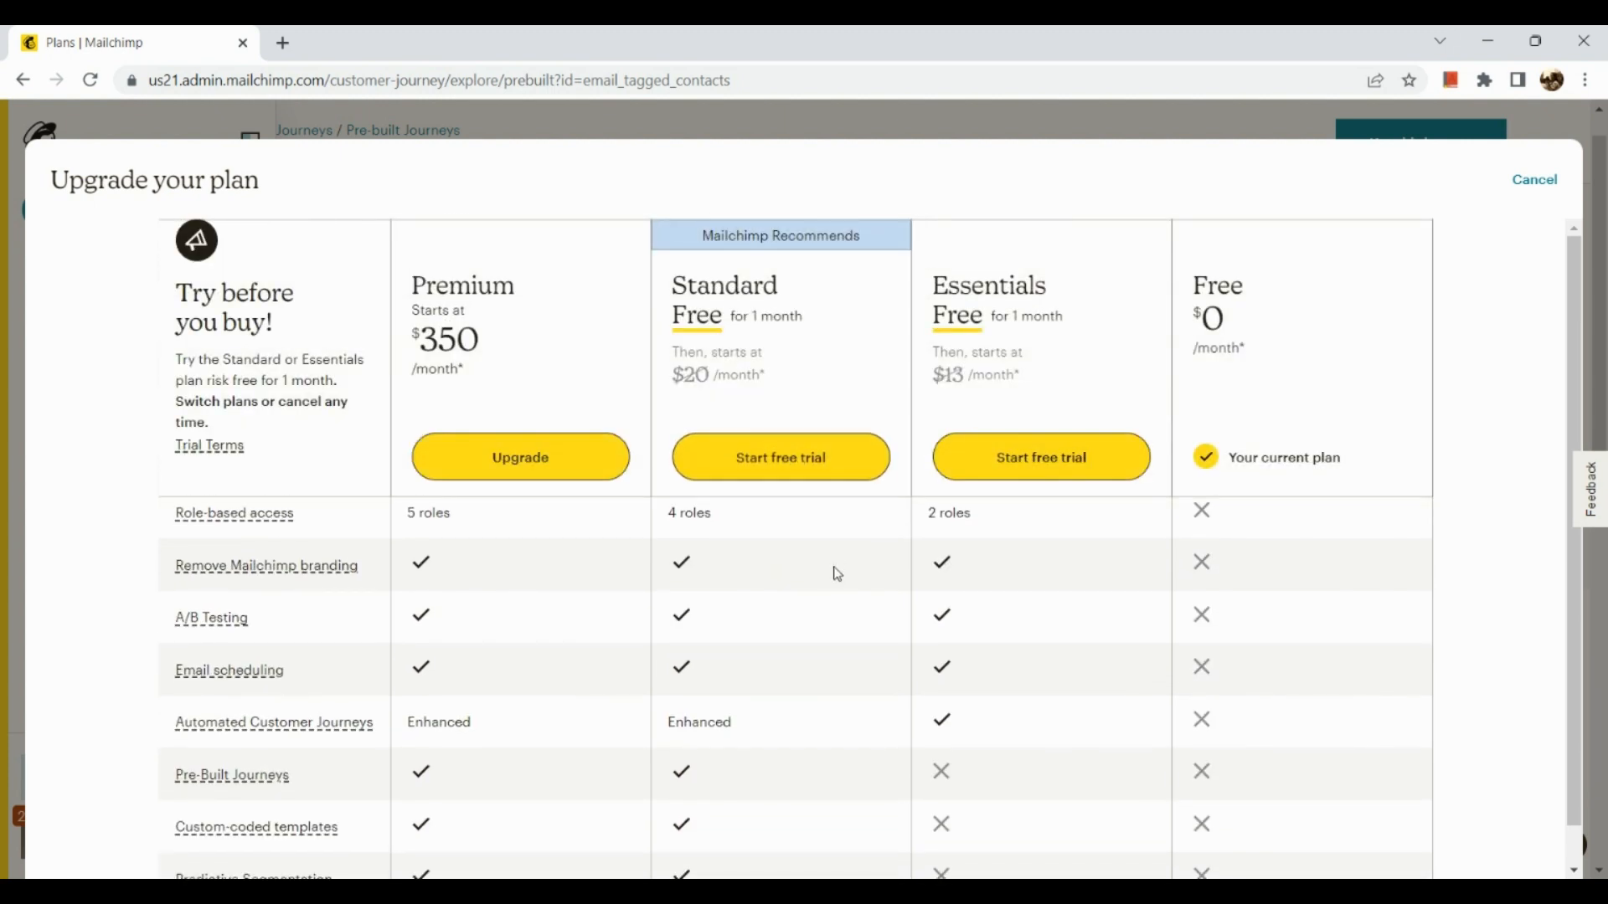
Compare the email sends, seats, audiences and included features of the four plans, and close the comparison without upgrading.
scroll(1003, 577, up, 6)
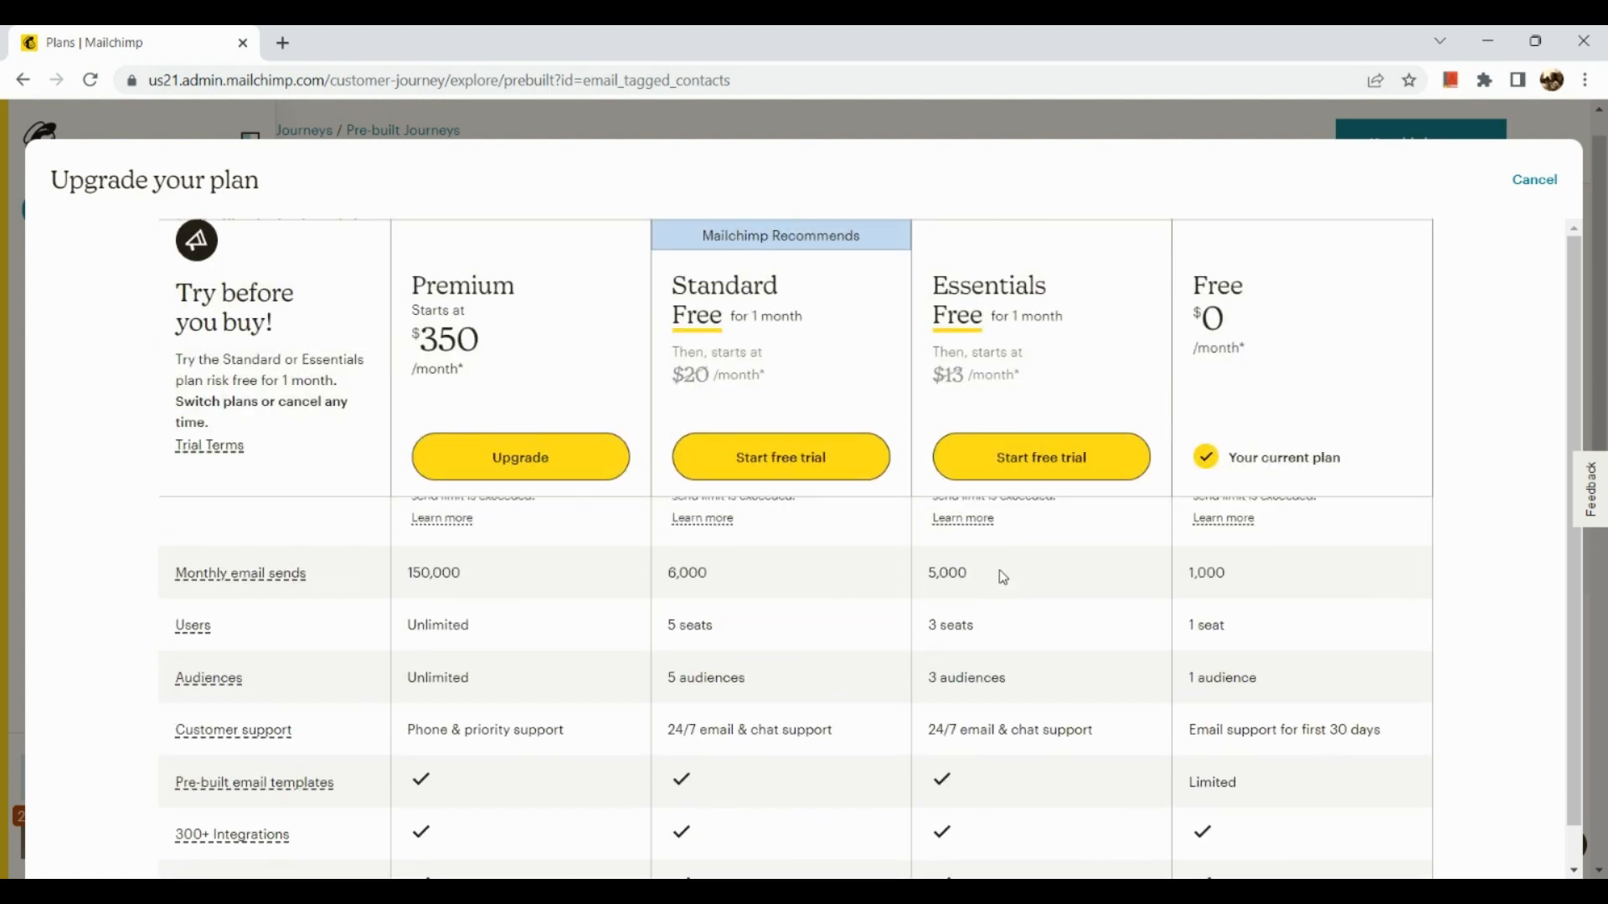
scroll(1051, 674, down, 2)
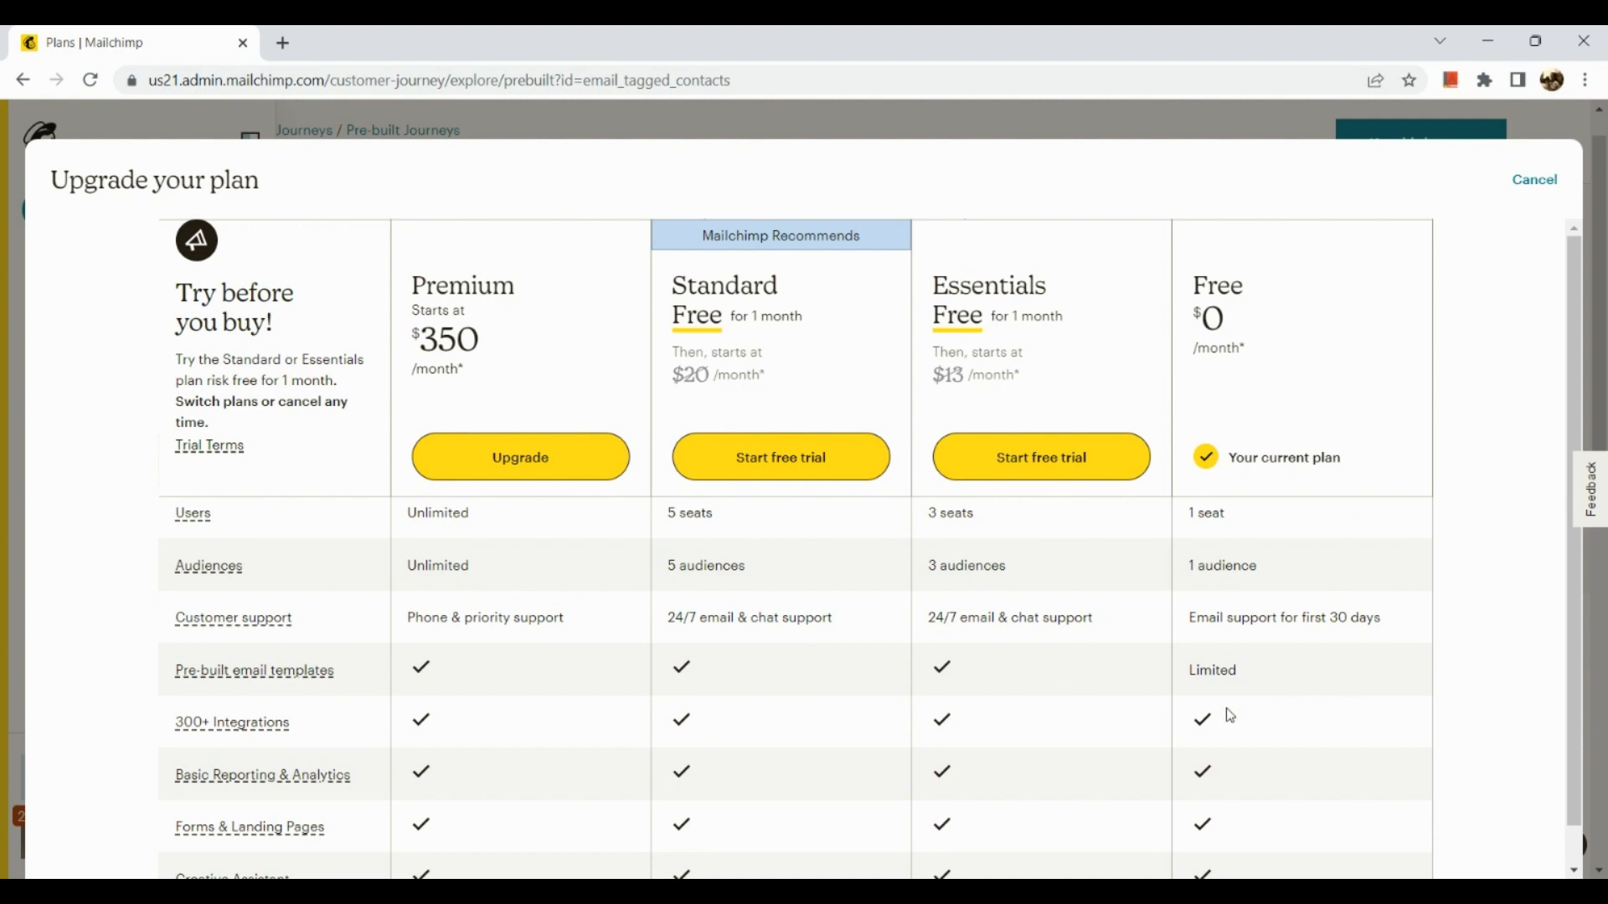
scroll(1191, 728, up, 3)
scroll(1190, 728, down, 5)
scroll(1182, 750, down, 3)
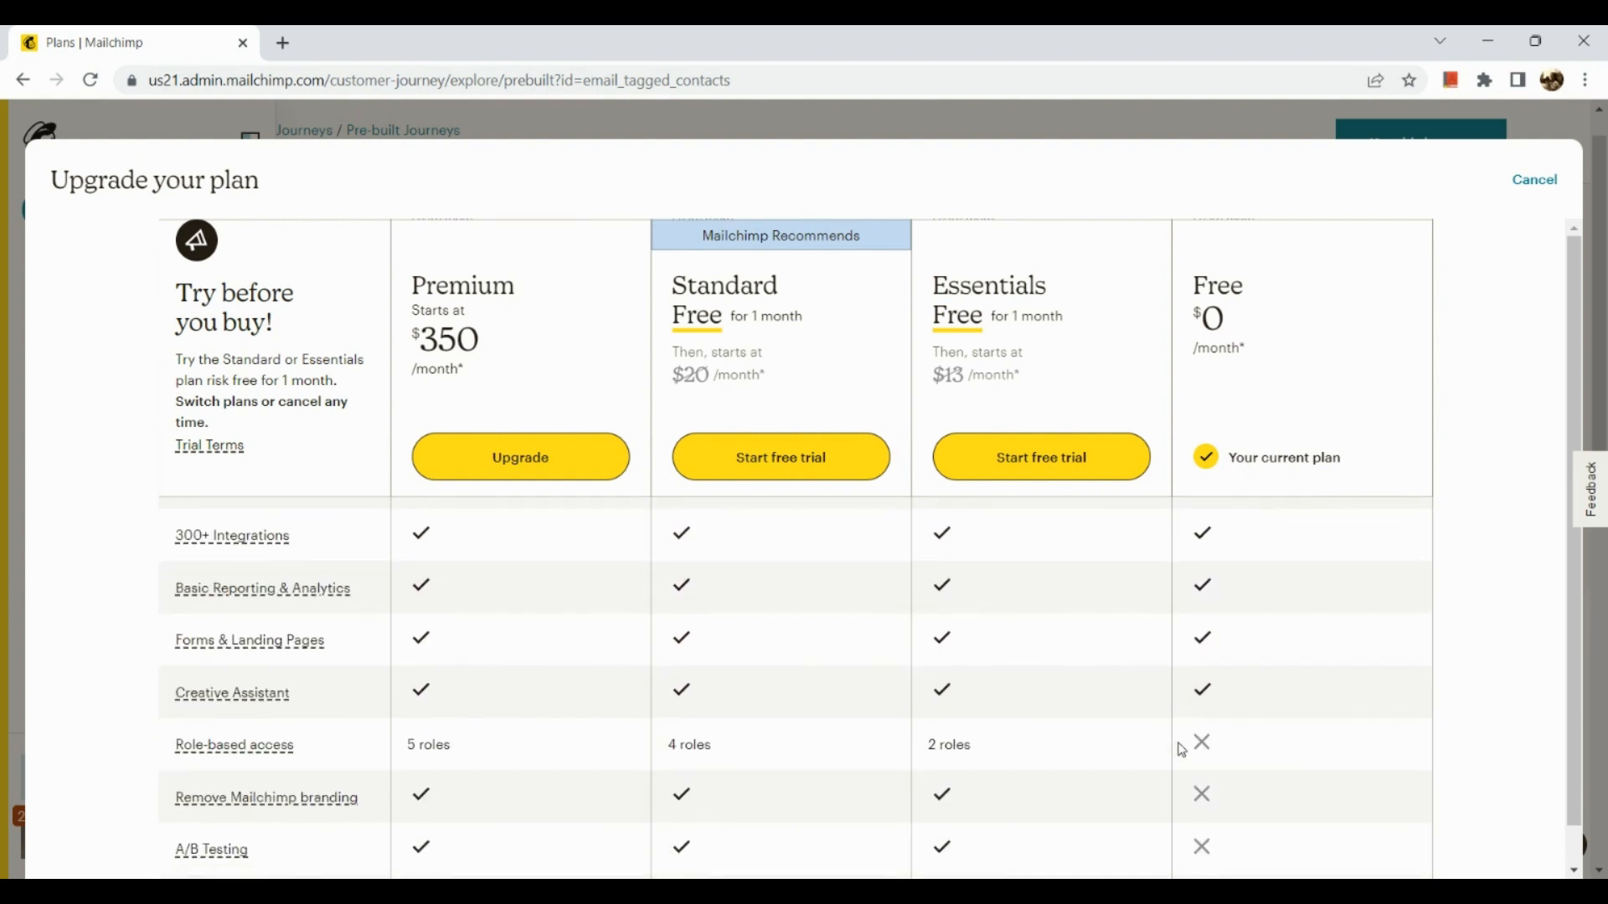
scroll(1181, 749, up, 5)
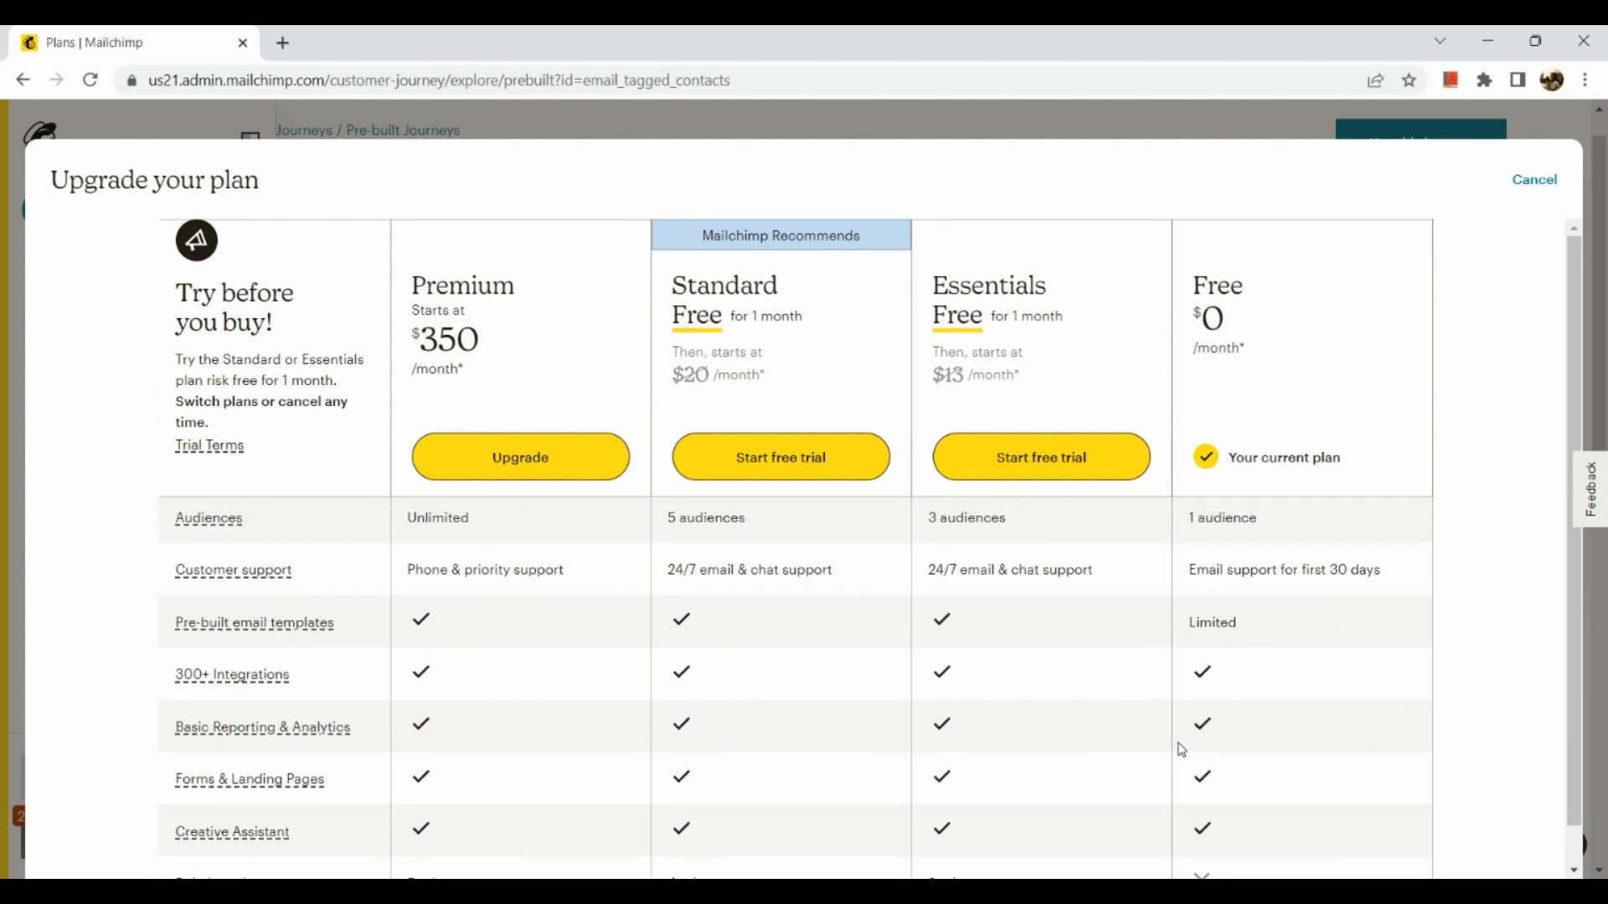
scroll(1181, 750, up, 1)
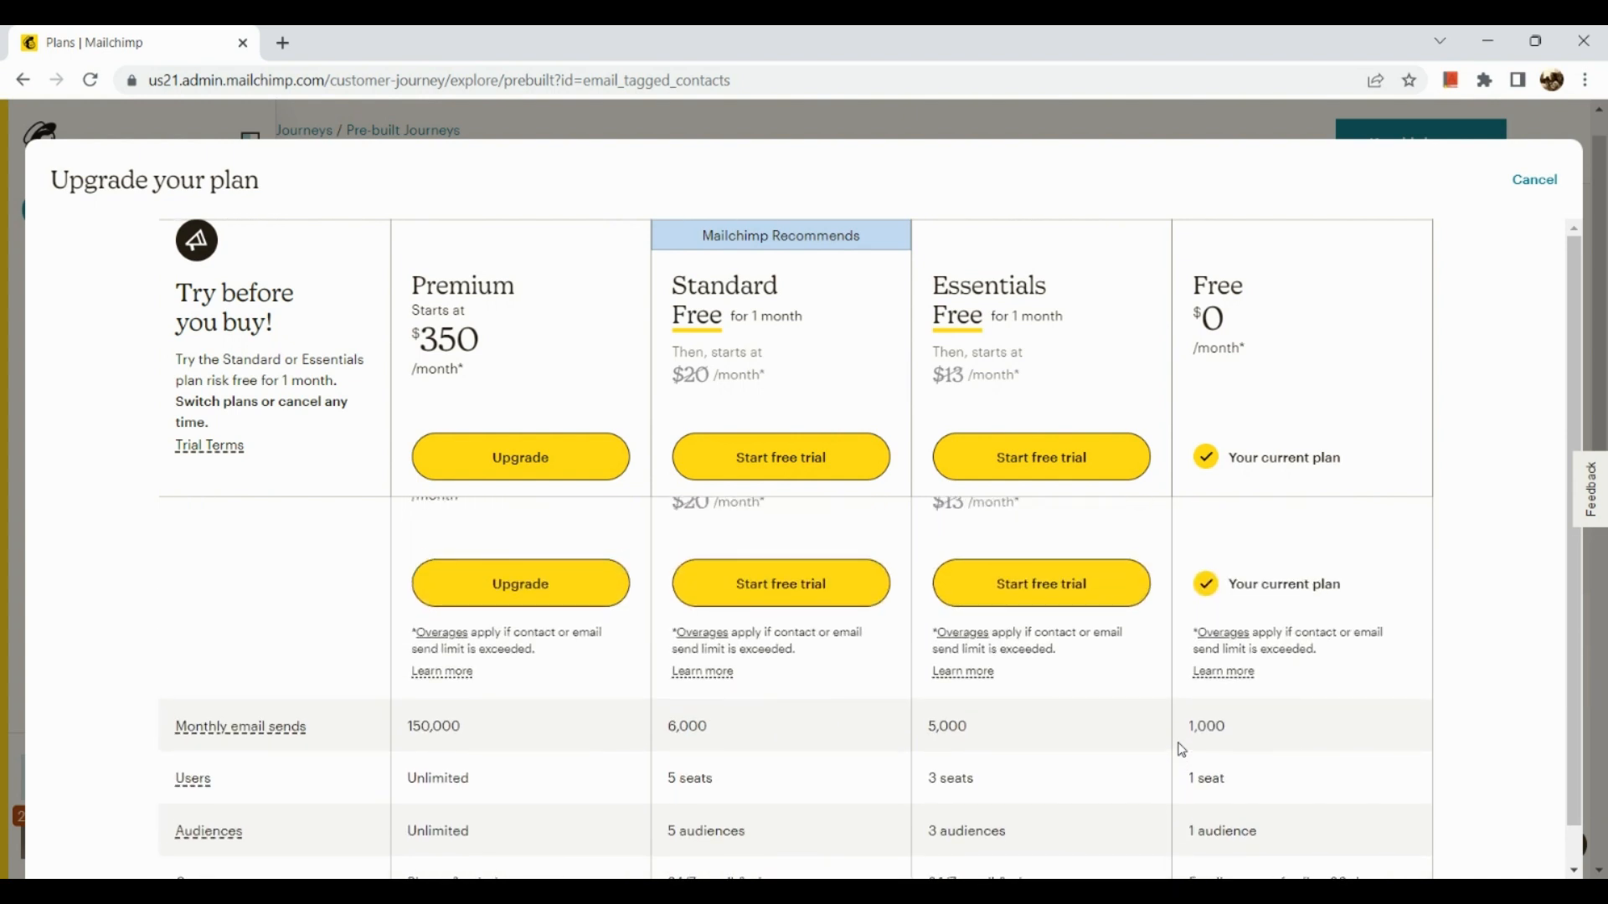
scroll(1102, 722, down, 1)
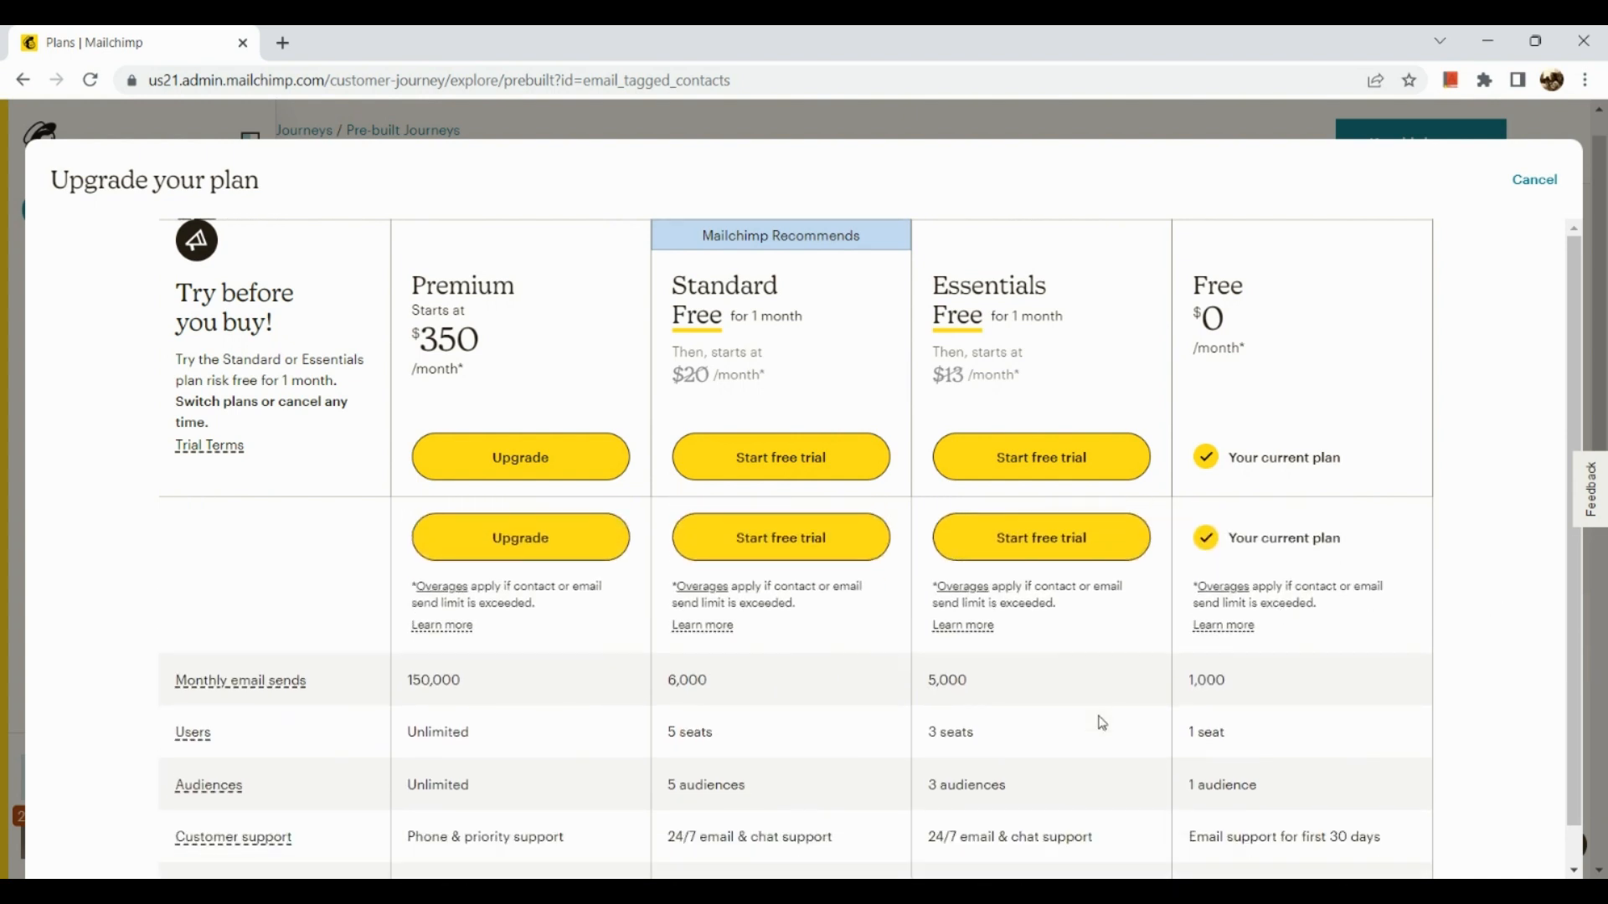
scroll(1103, 722, down, 4)
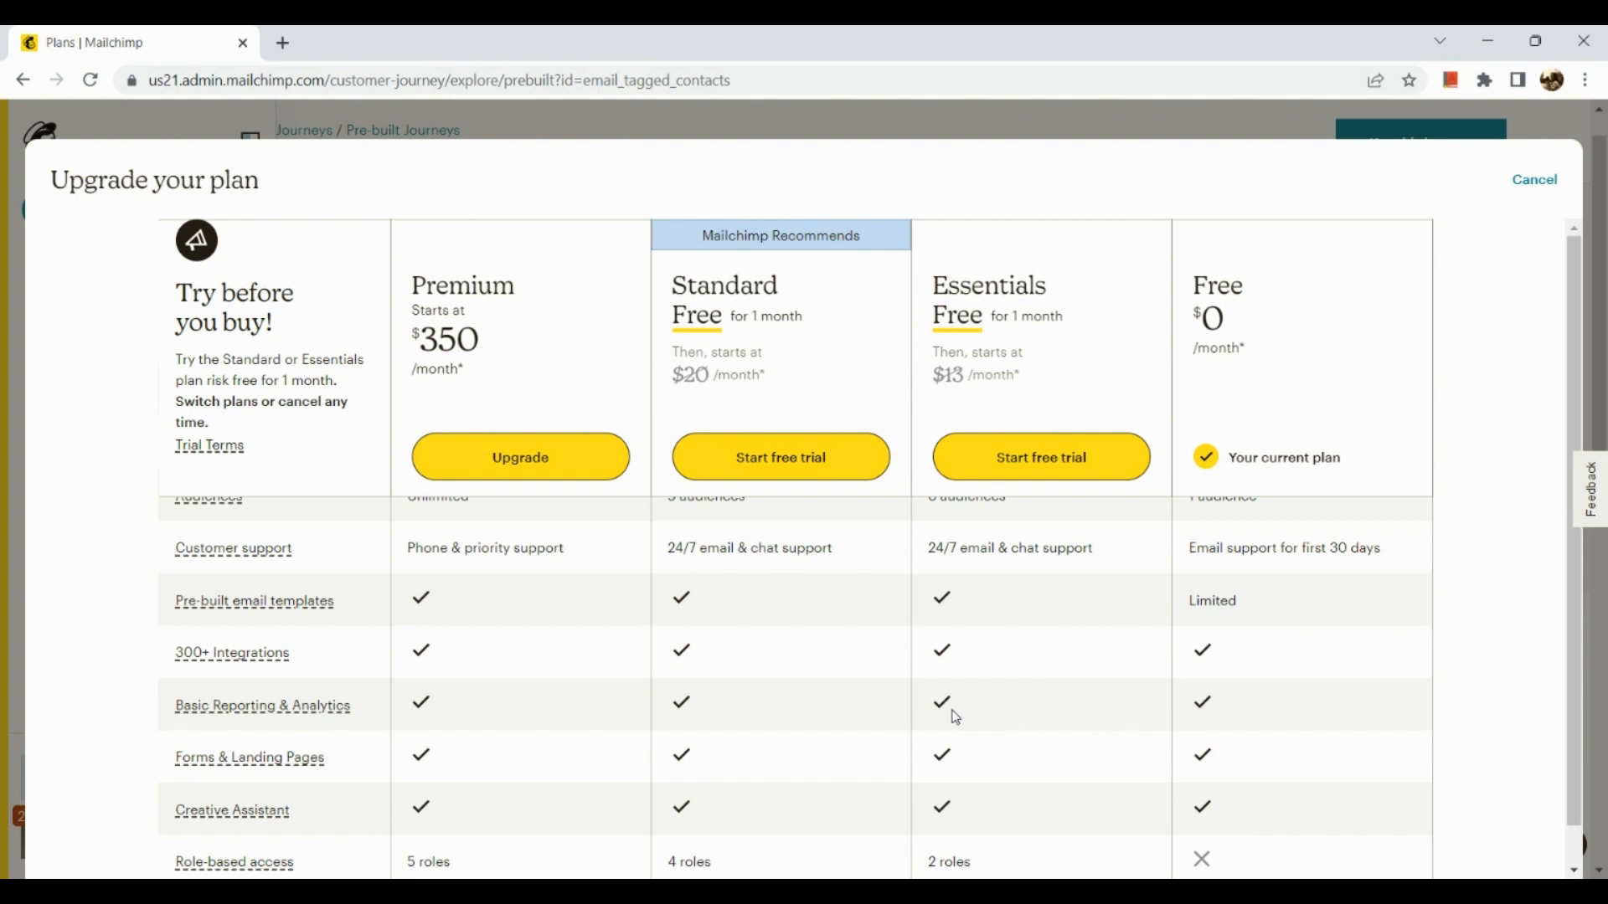
click(1544, 185)
click(1546, 191)
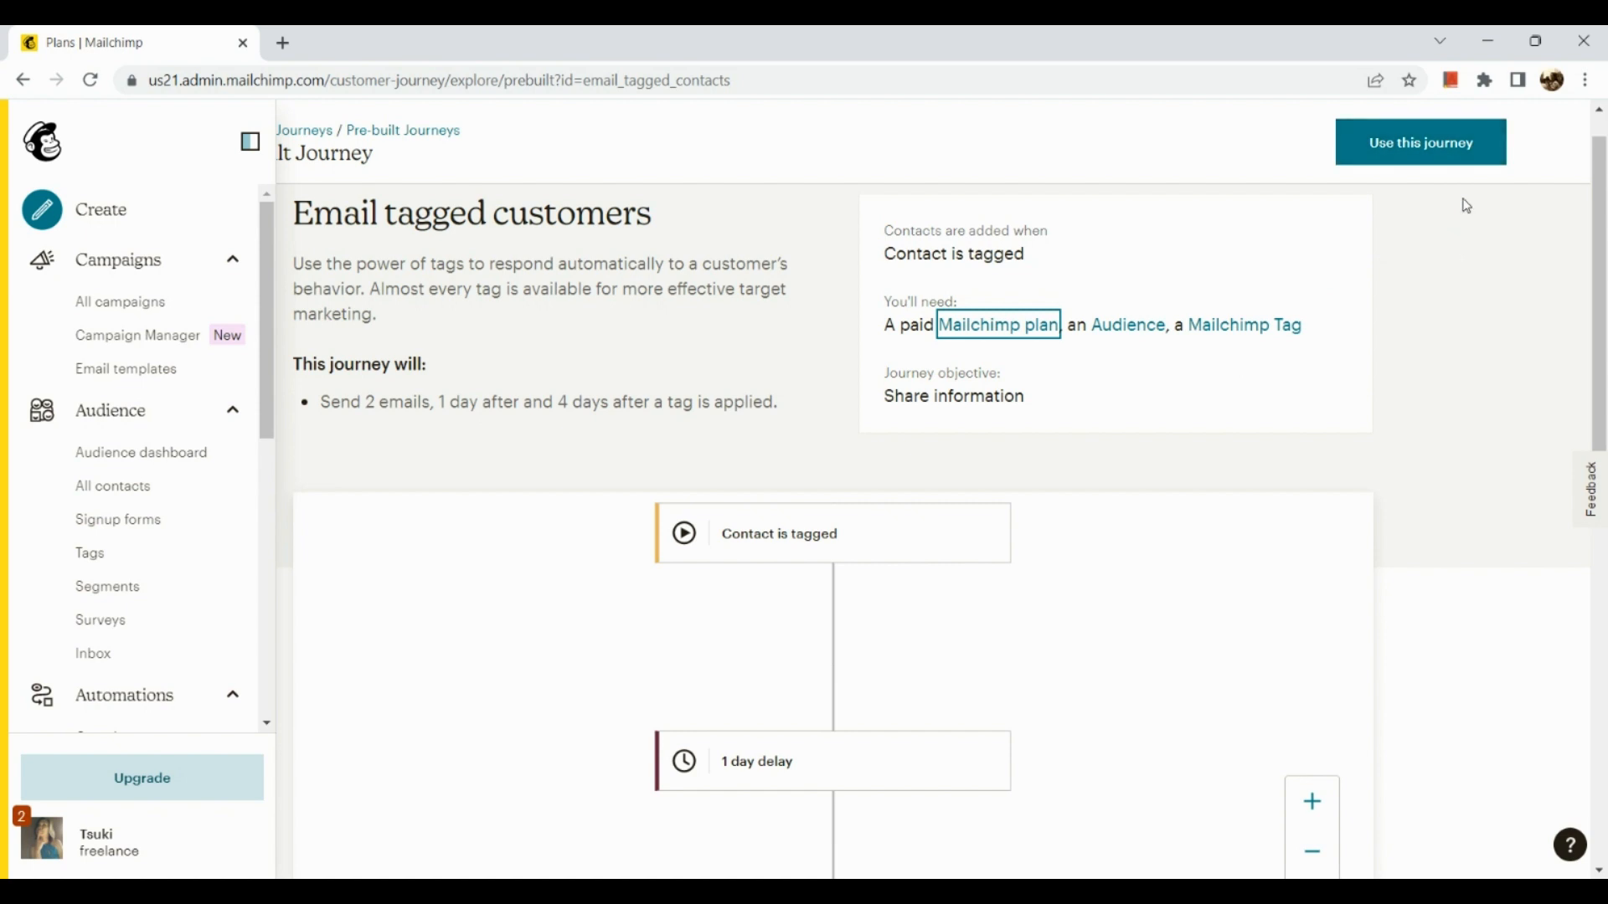
Use the "Email tagged customers" journey with the freelance audience and bring its starting point into view in the journey builder.
click(1470, 148)
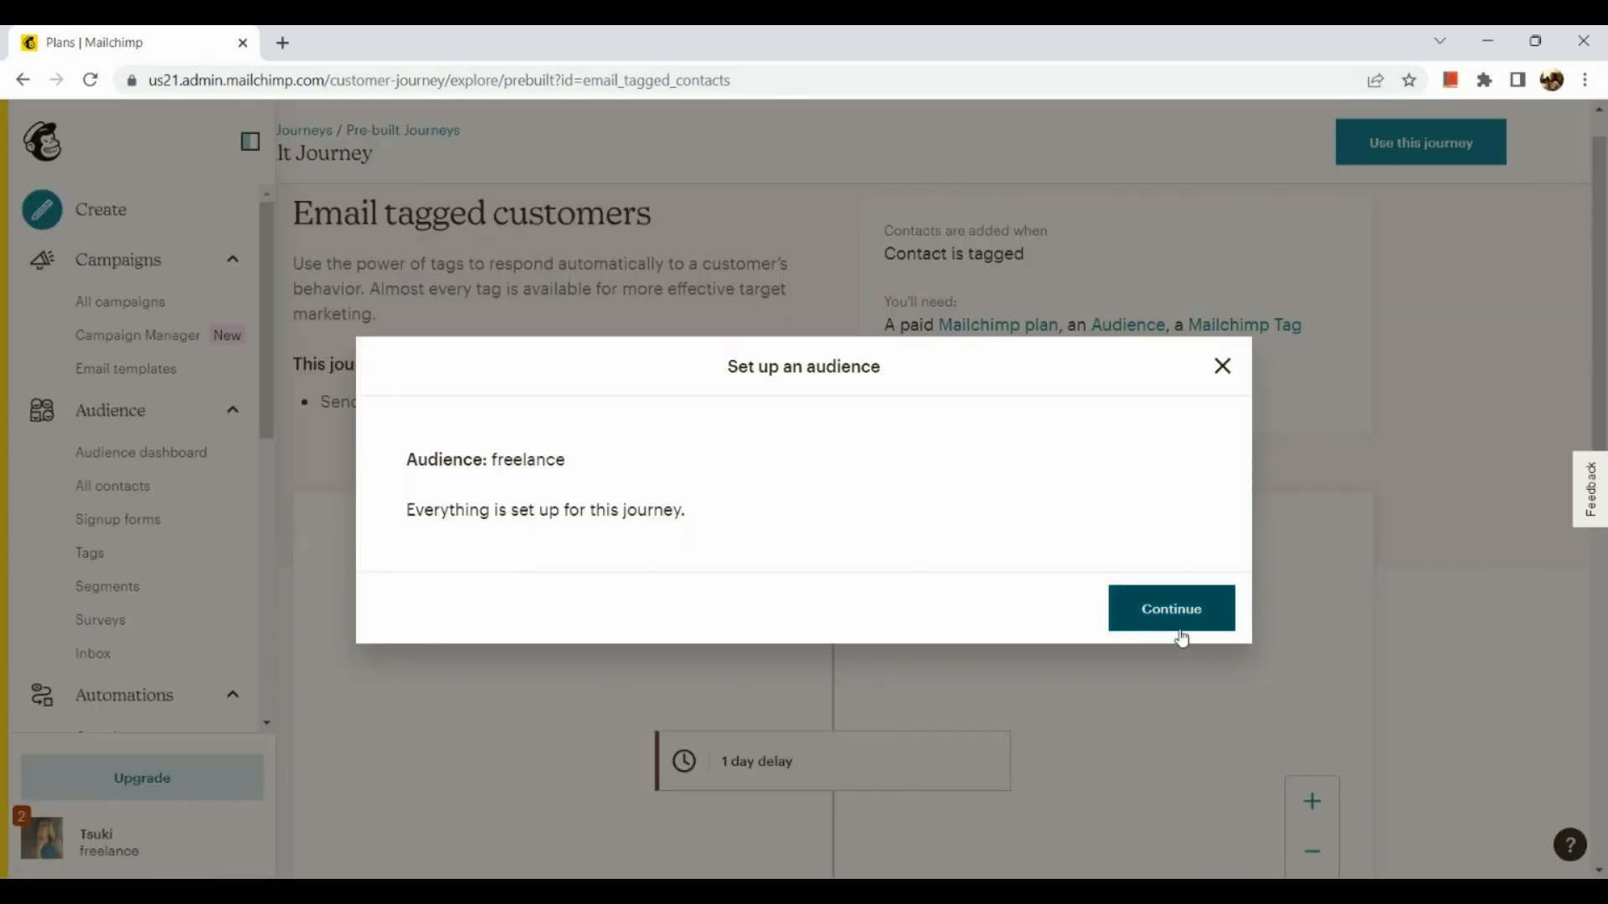
click(1183, 638)
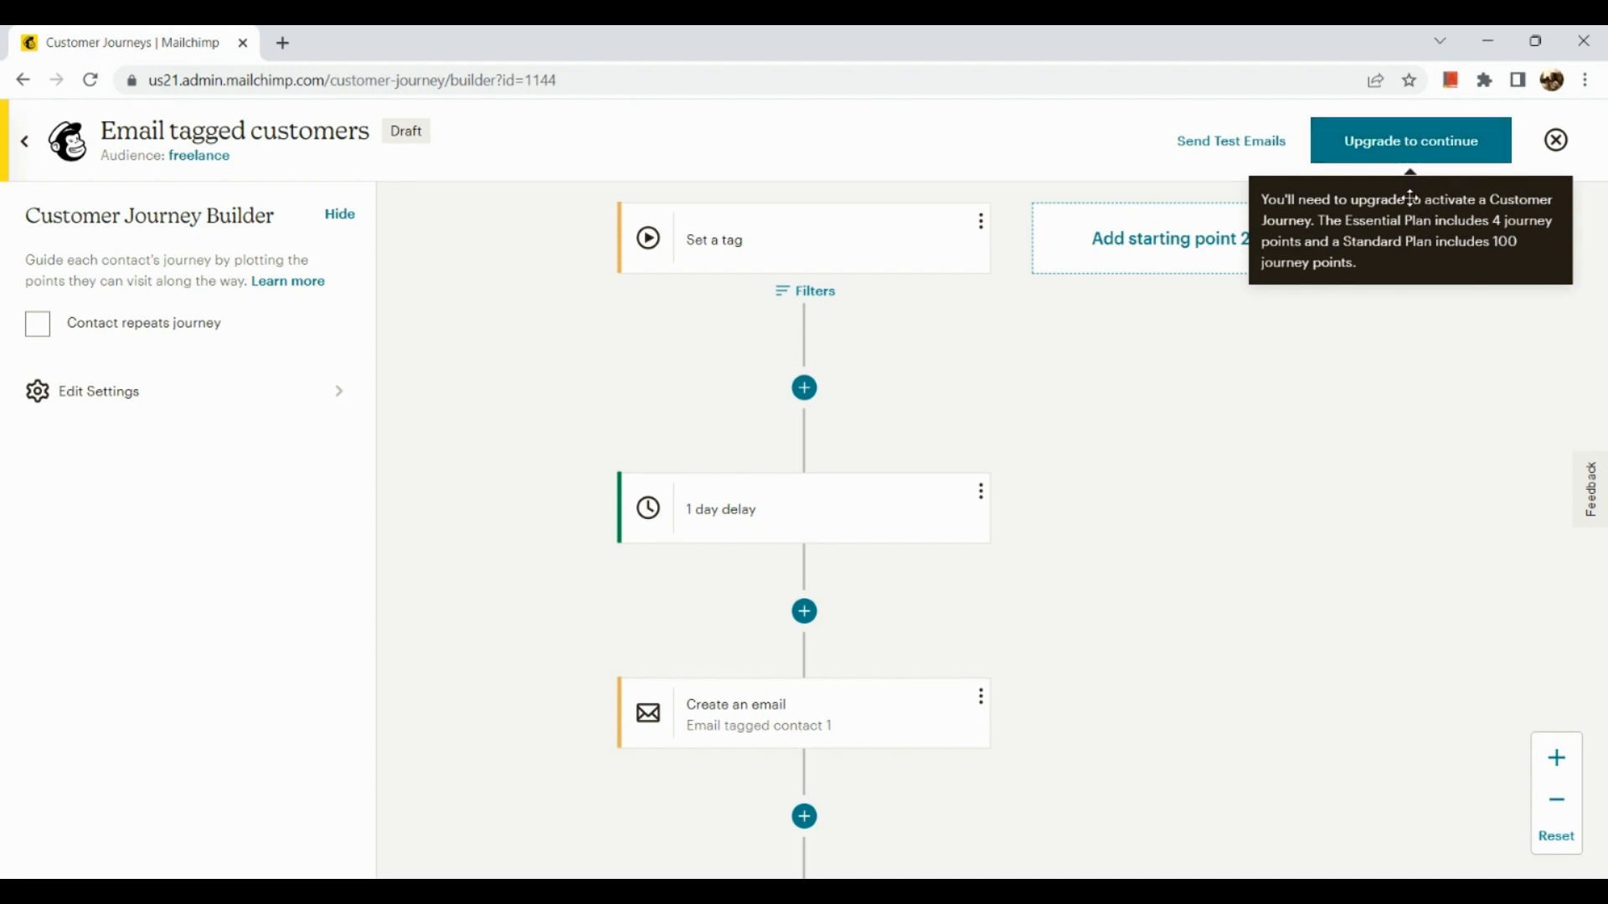
scroll(1424, 196, up, 3)
scroll(1424, 196, down, 5)
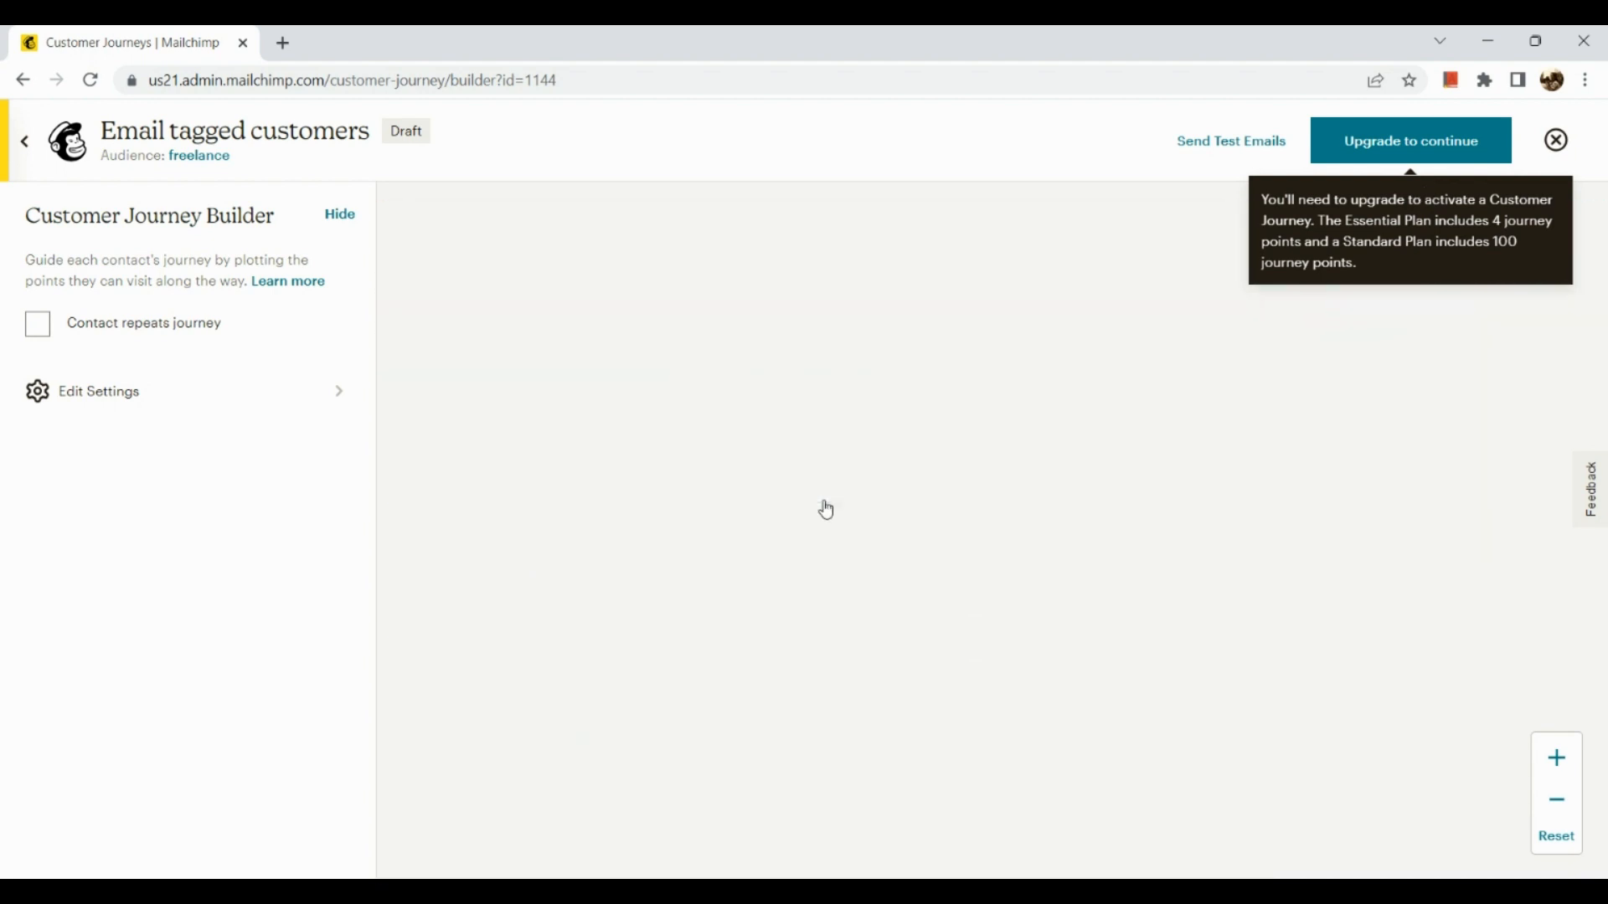
scroll(822, 506, up, 5)
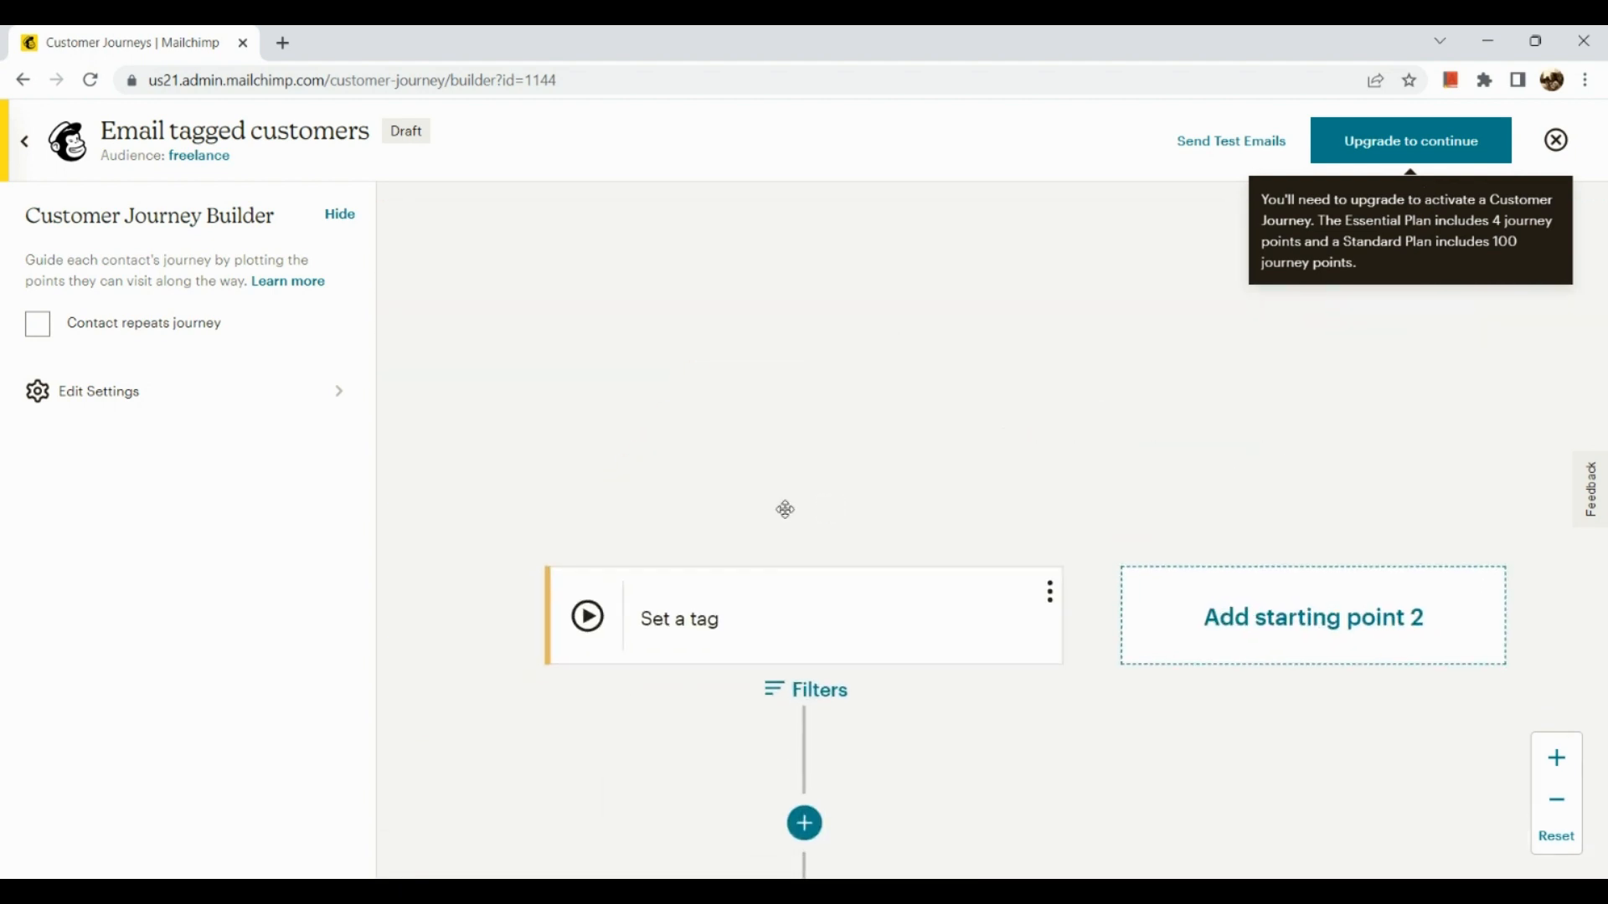
drag(783, 506, 727, 478)
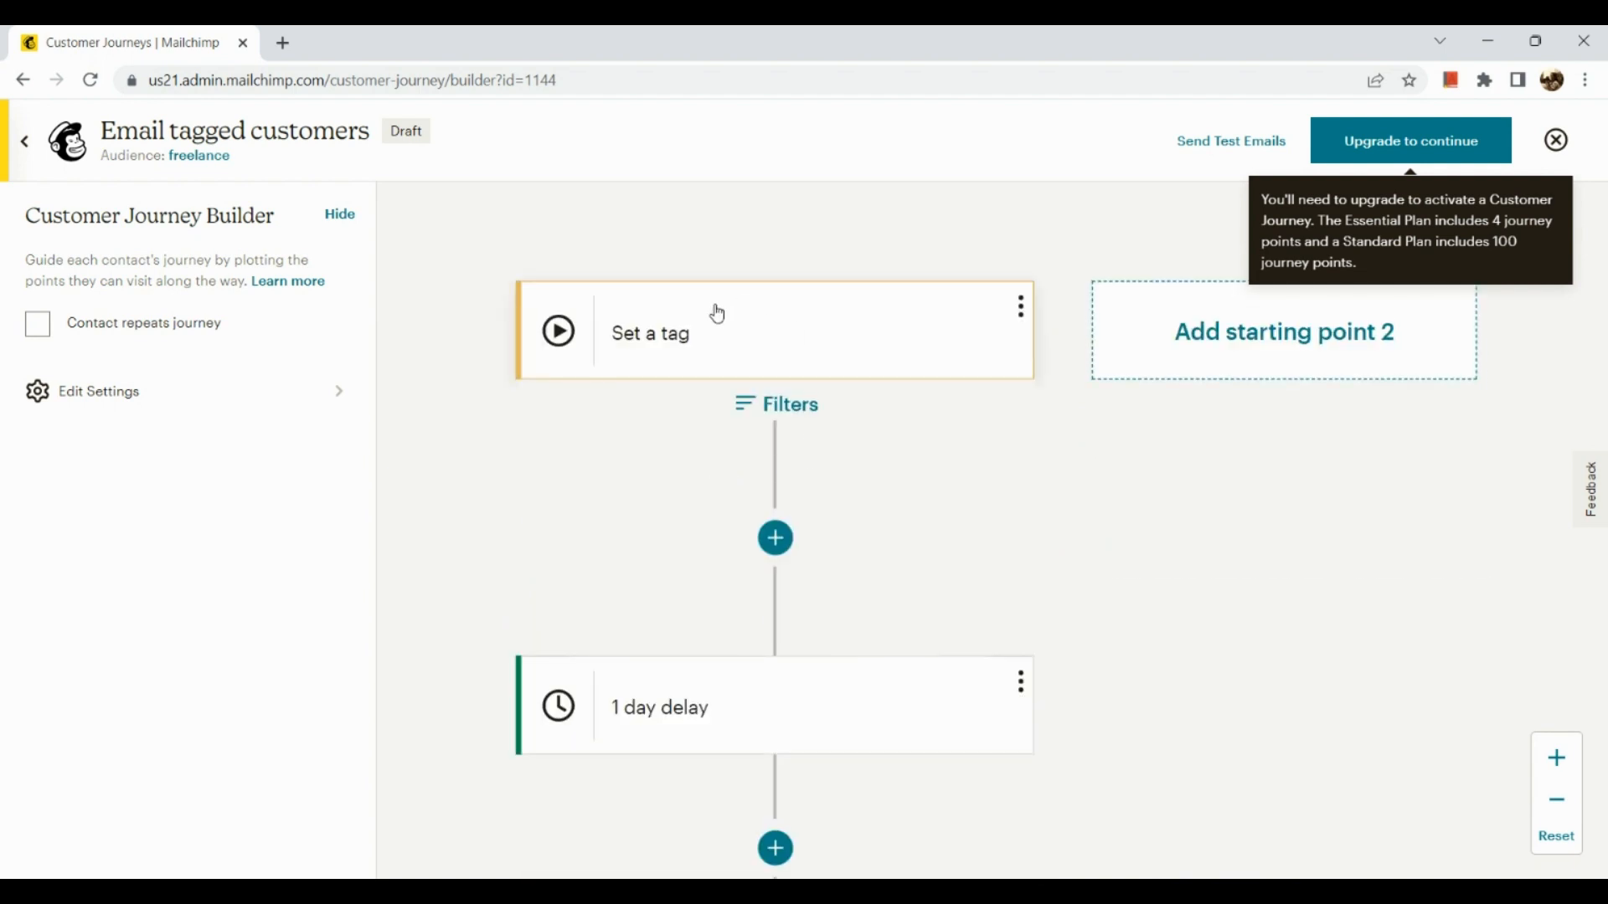
Set the journey's starting point tag to the existing "Received pop-up form offer" and save the starting point.
click(1030, 329)
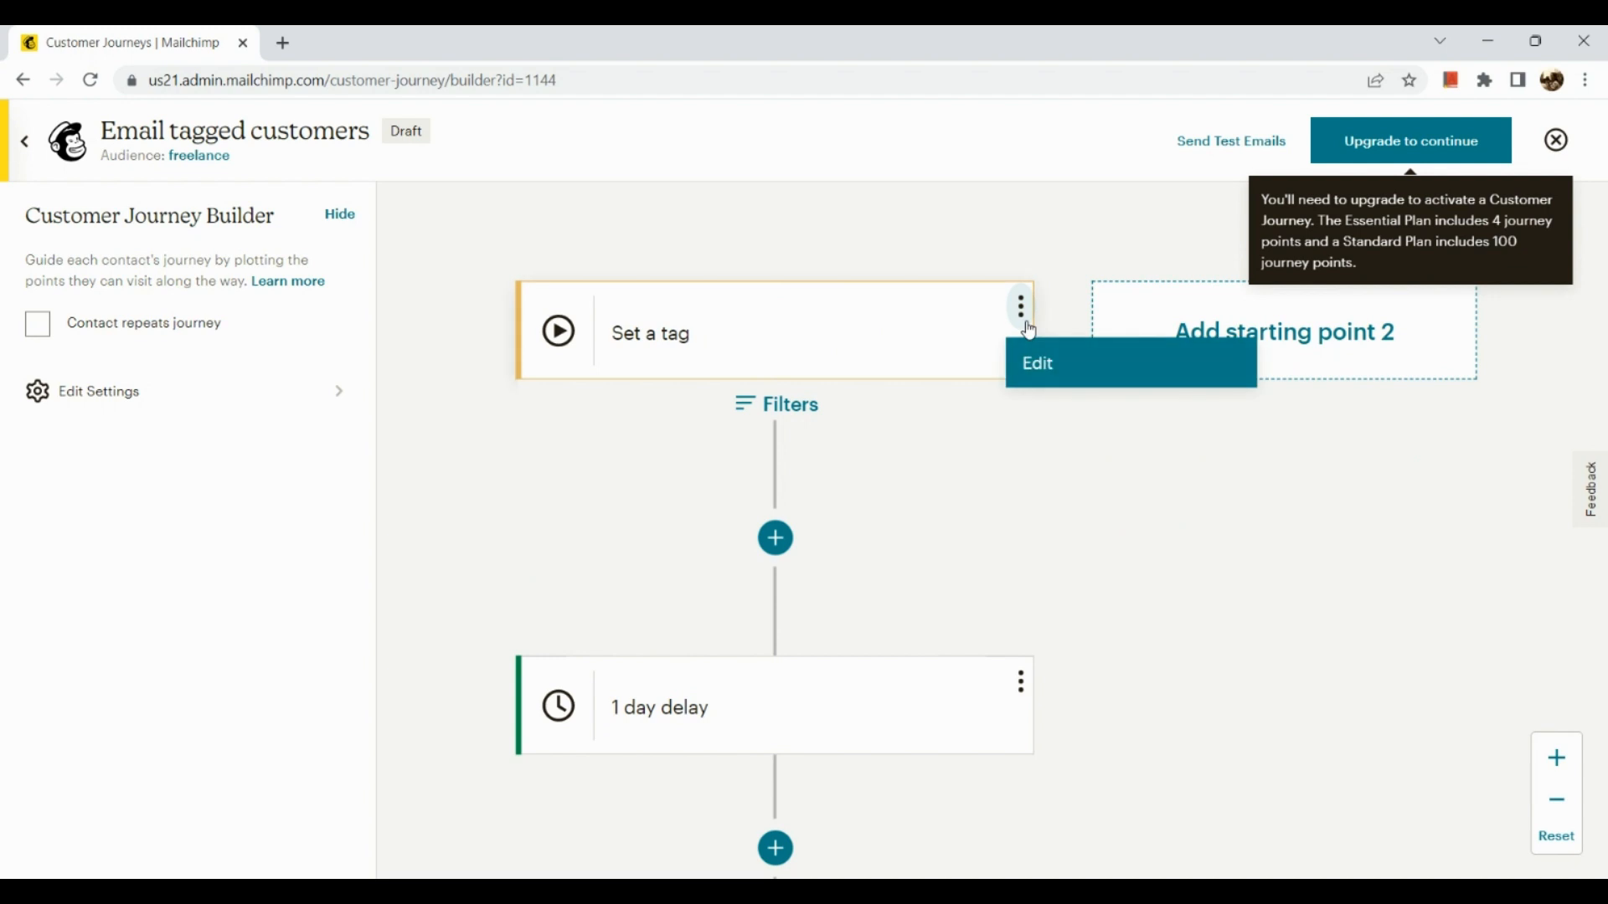
click(1051, 365)
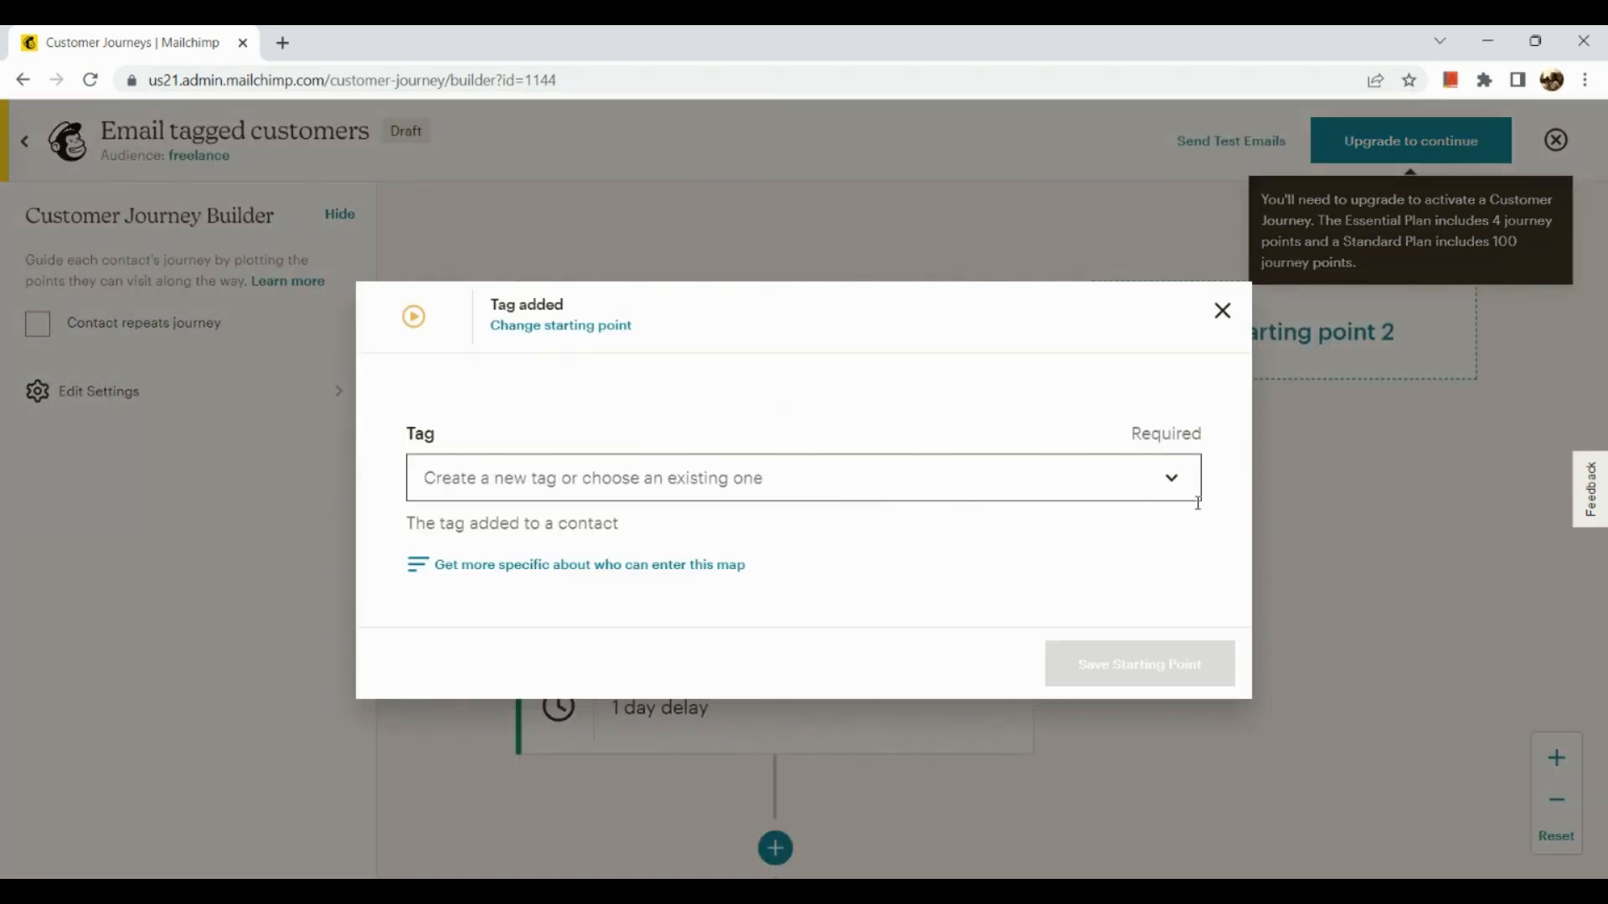
click(1182, 484)
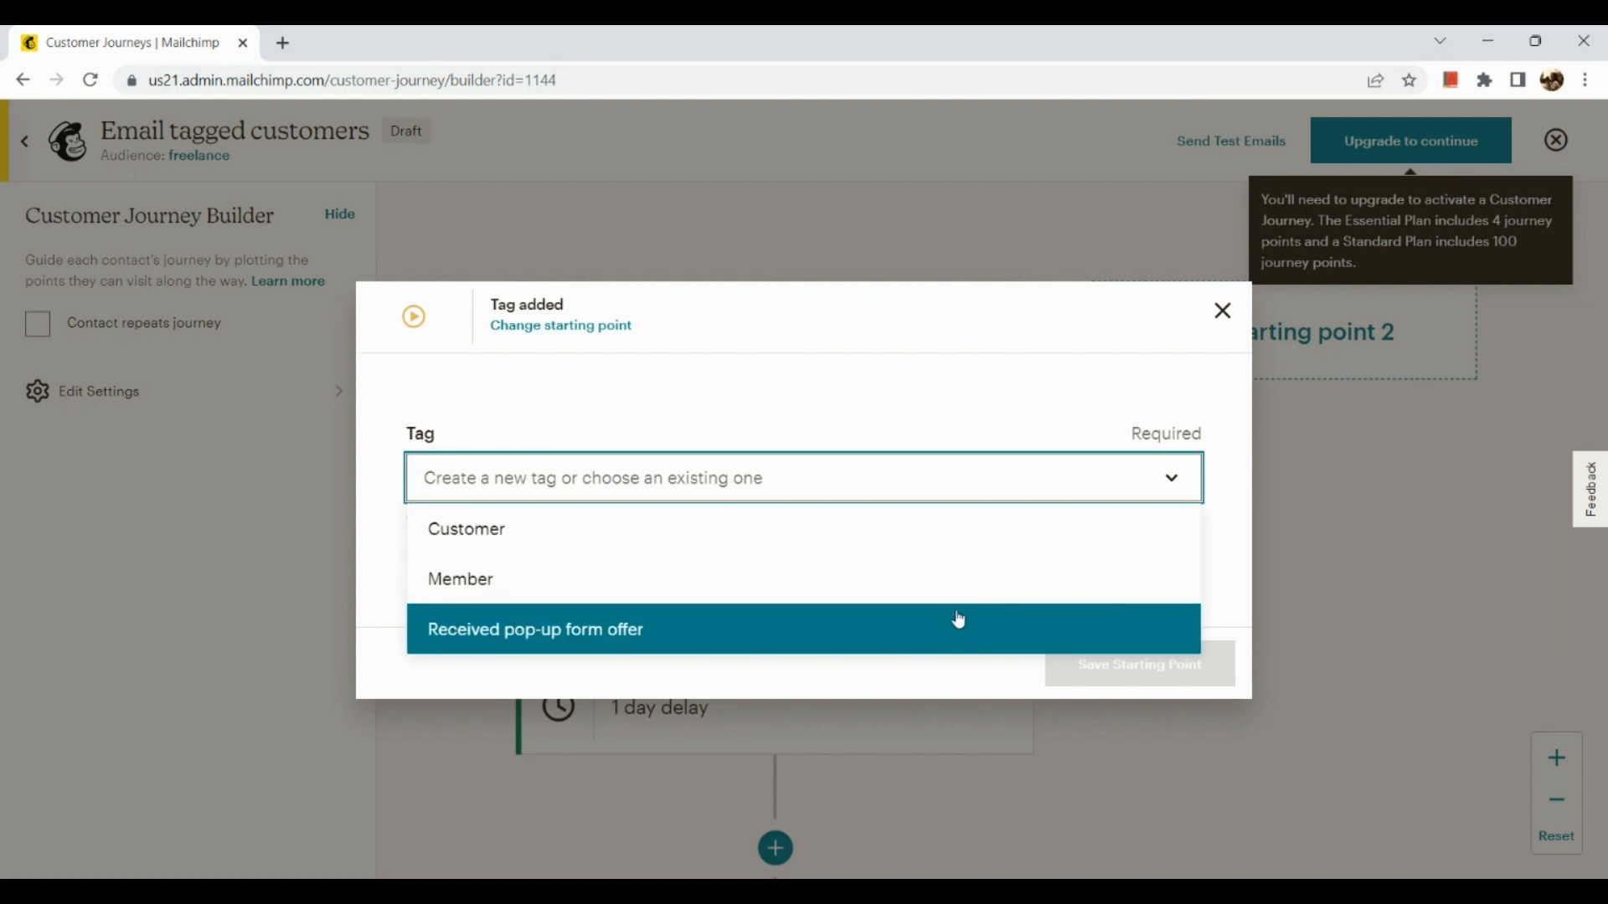
click(947, 683)
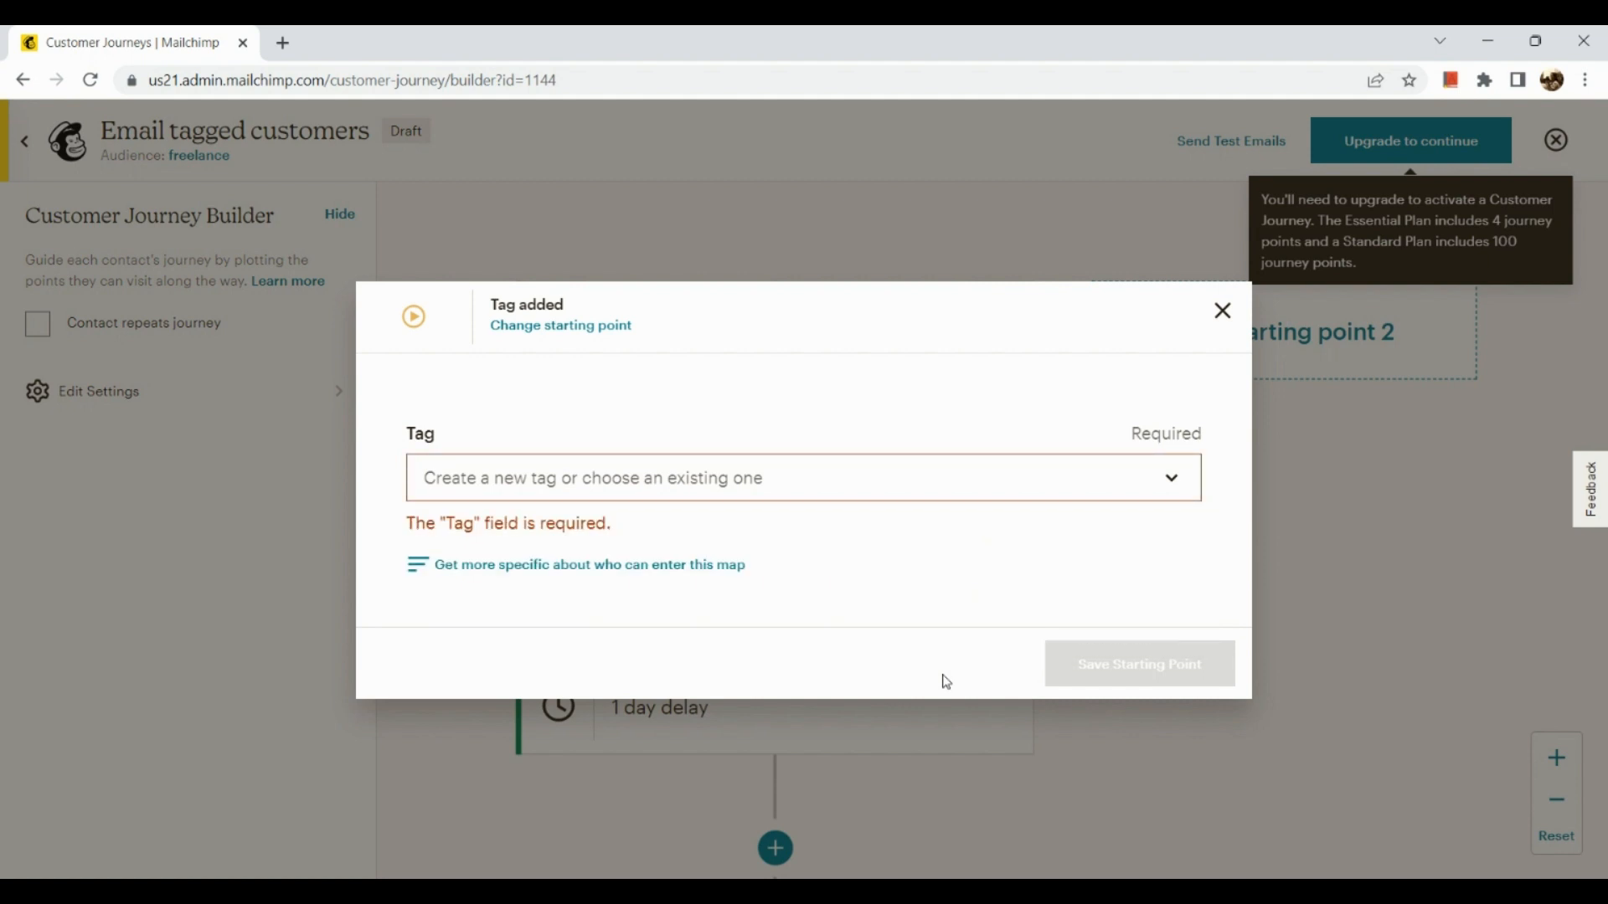
click(969, 494)
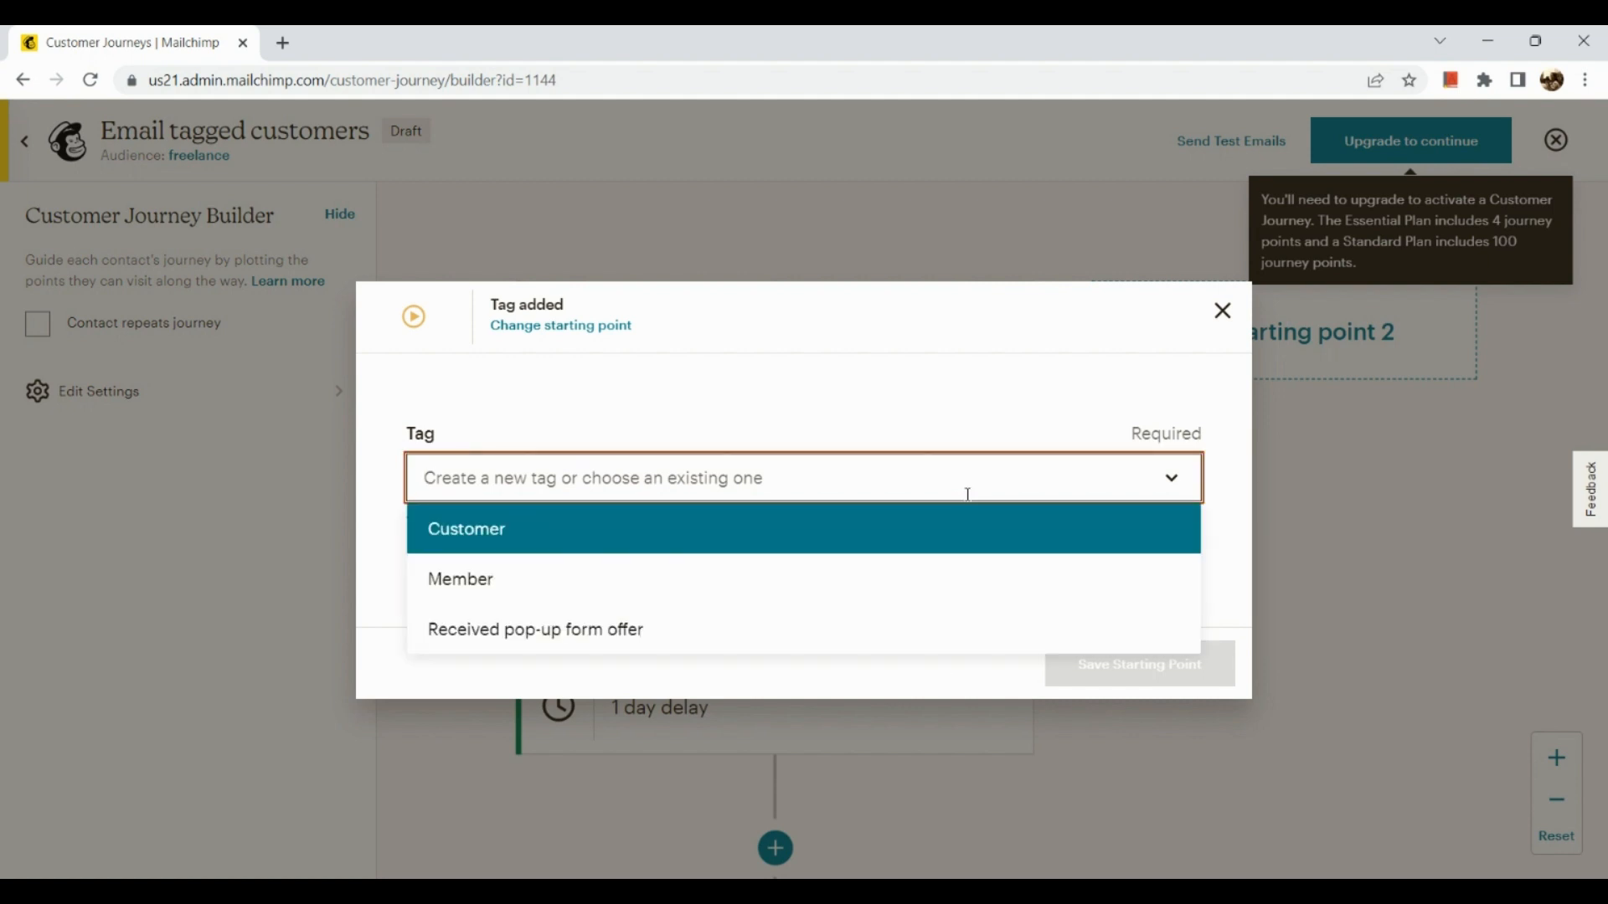
click(894, 632)
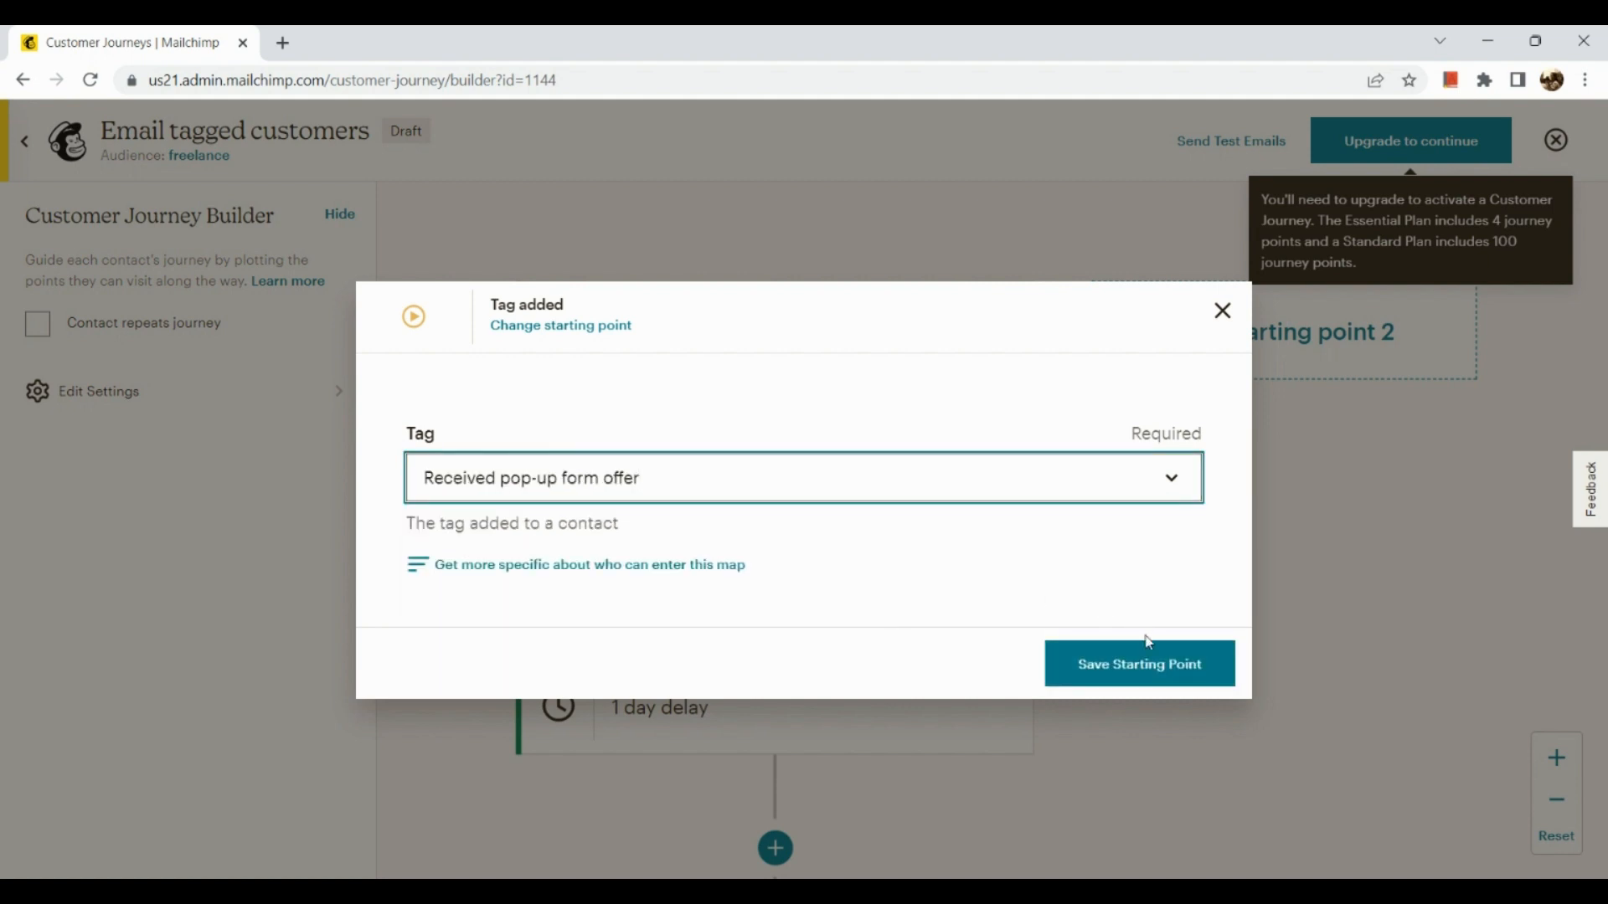
click(1131, 665)
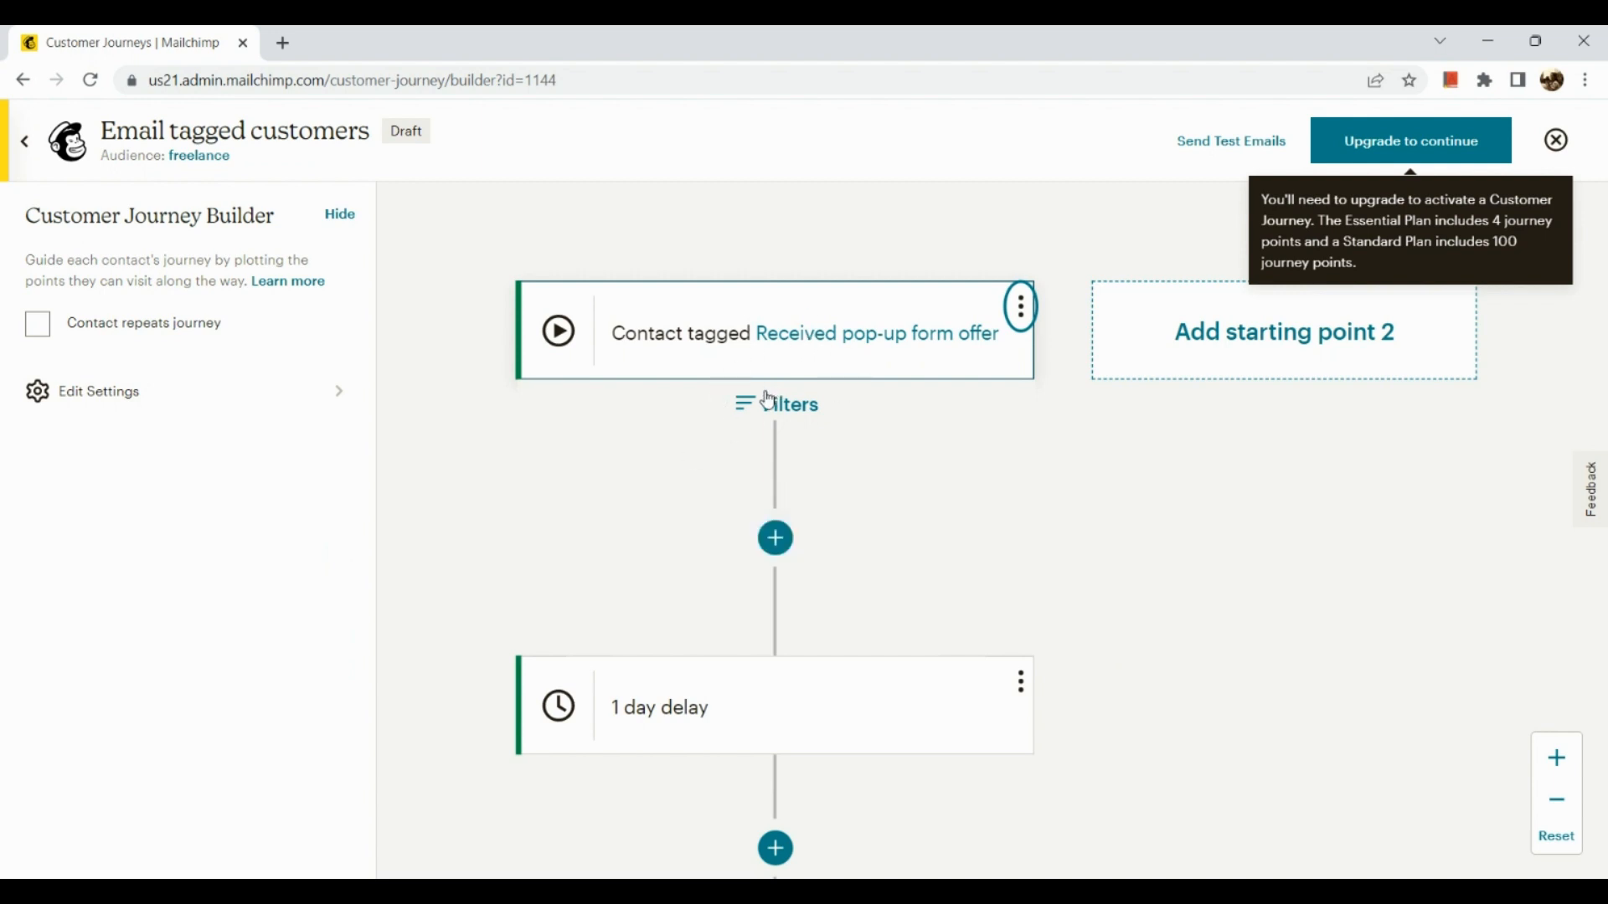
Insert an If/Else rule between the starting point and the 1 day delay, matching all of its conditions.
click(792, 574)
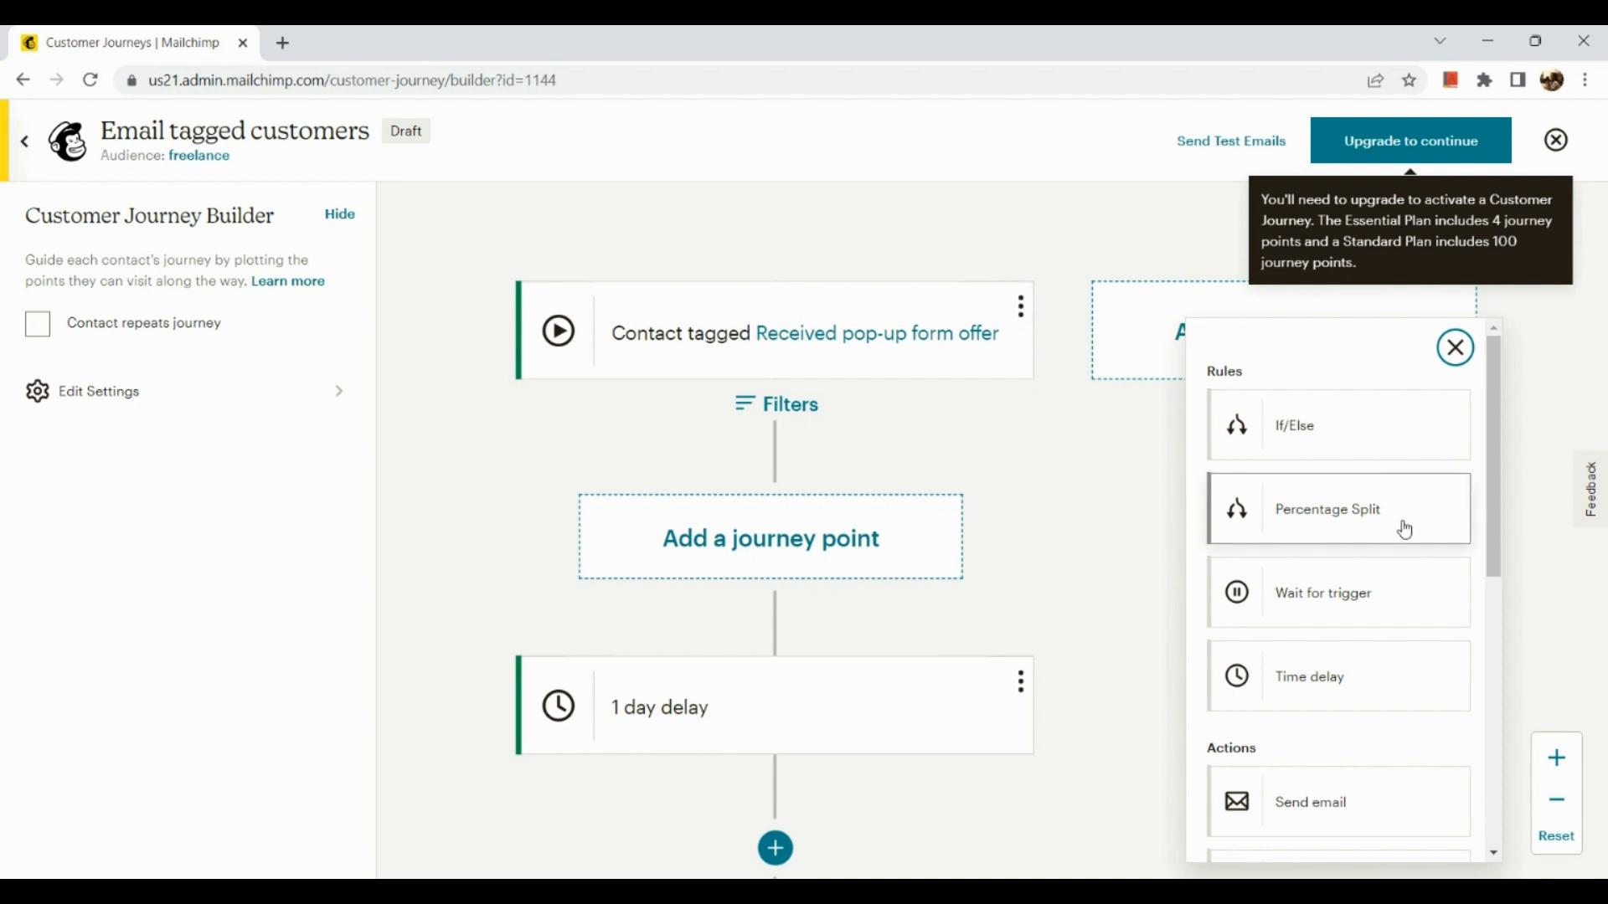
scroll(1399, 599, down, 1)
scroll(1399, 598, up, 1)
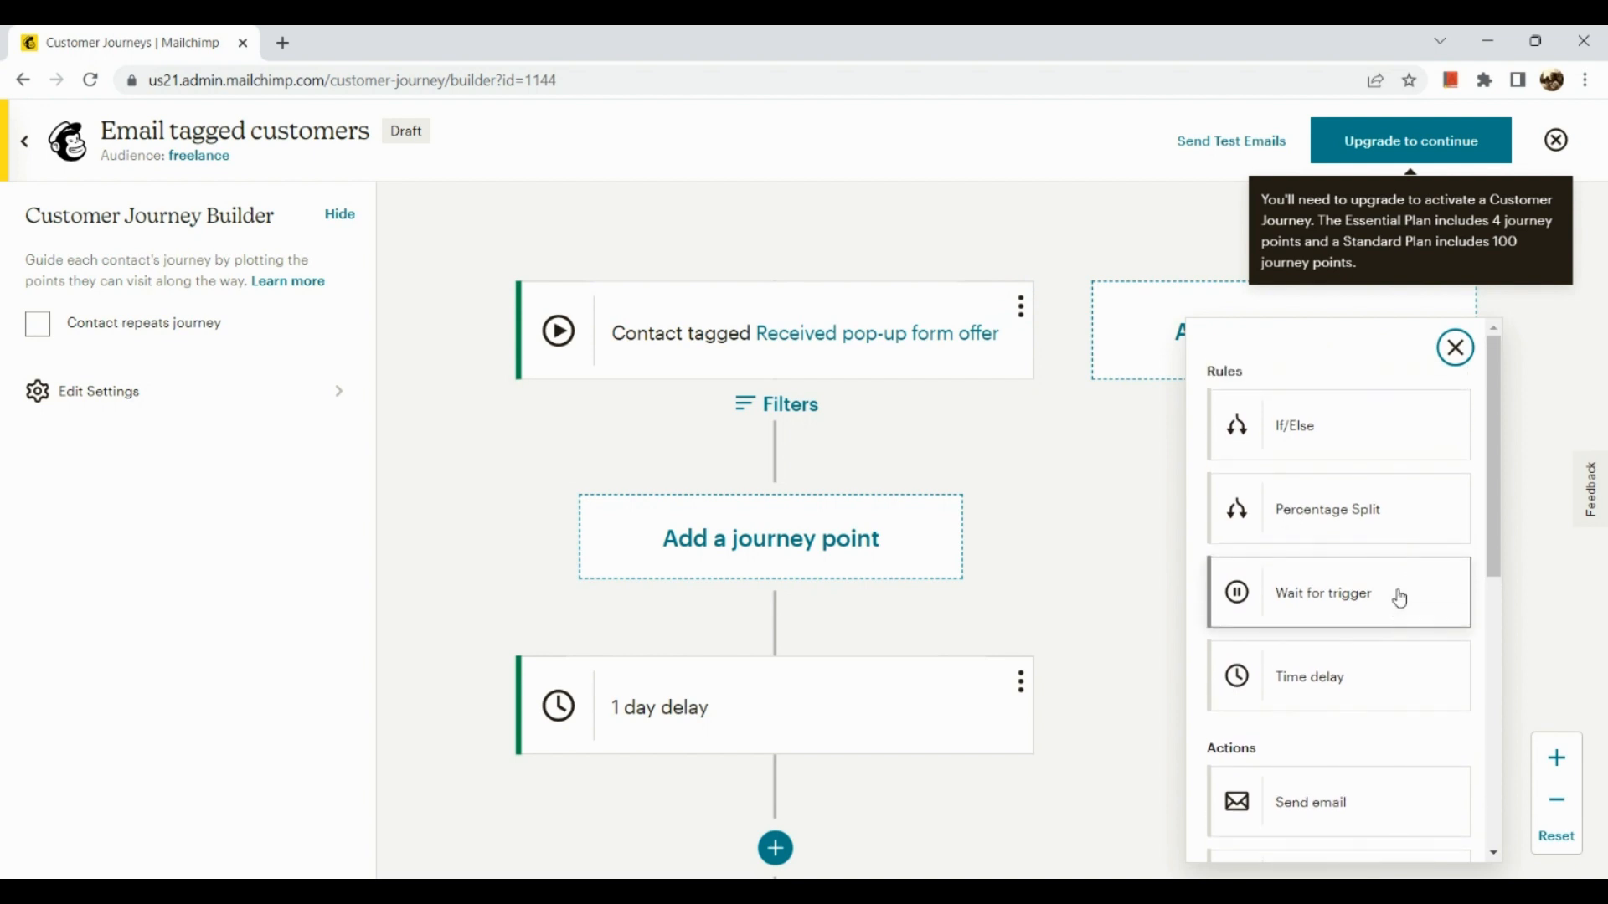
click(1378, 436)
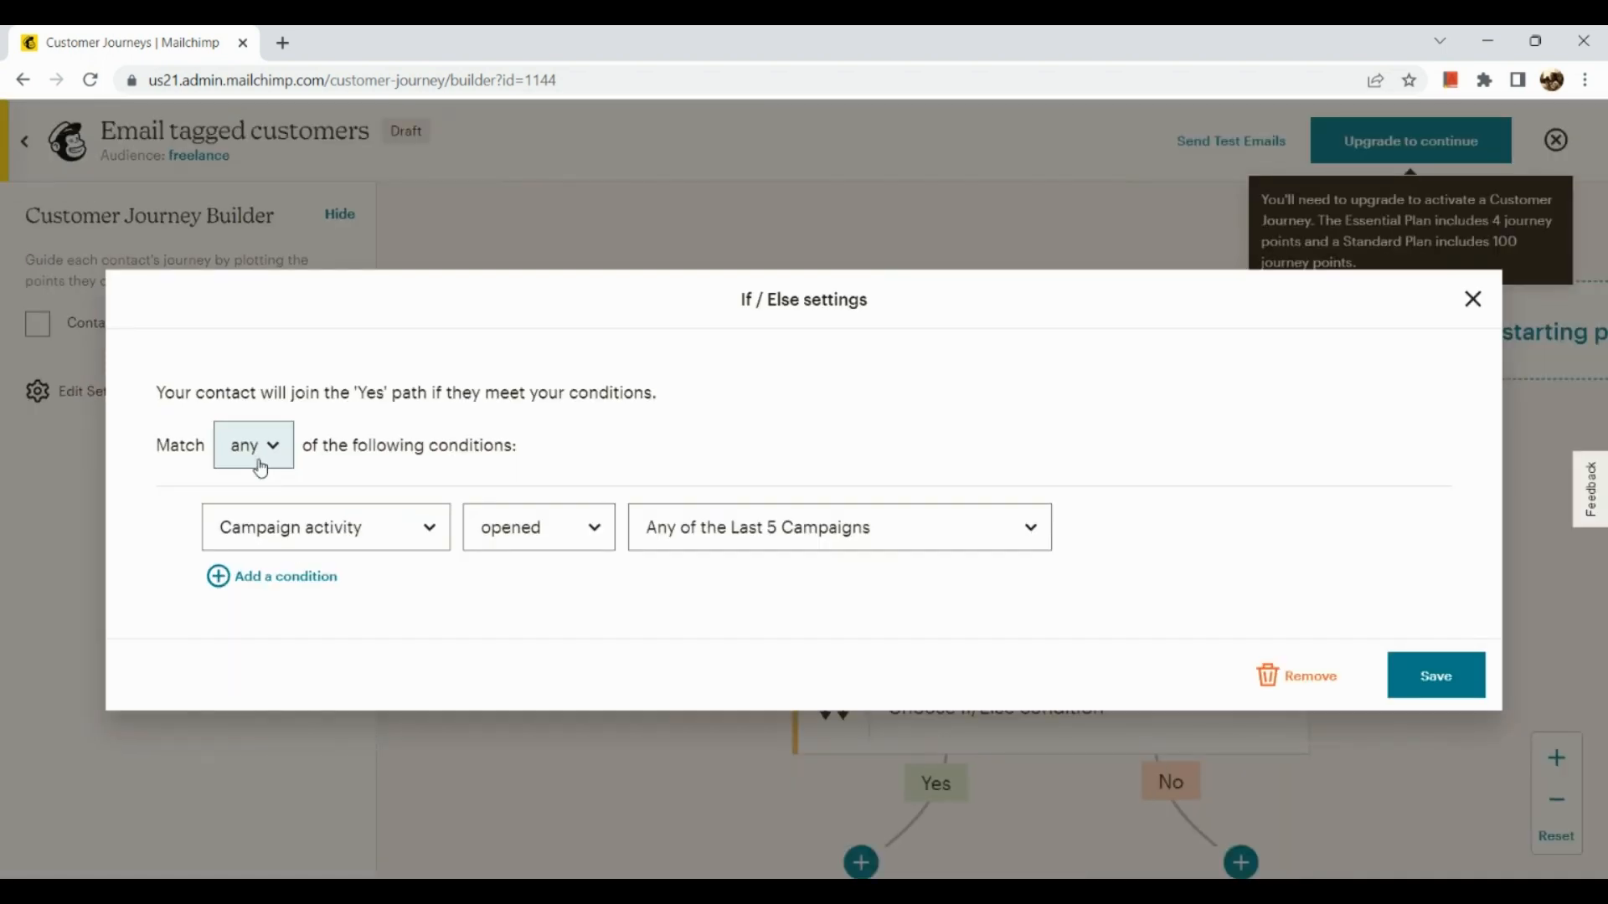
click(256, 445)
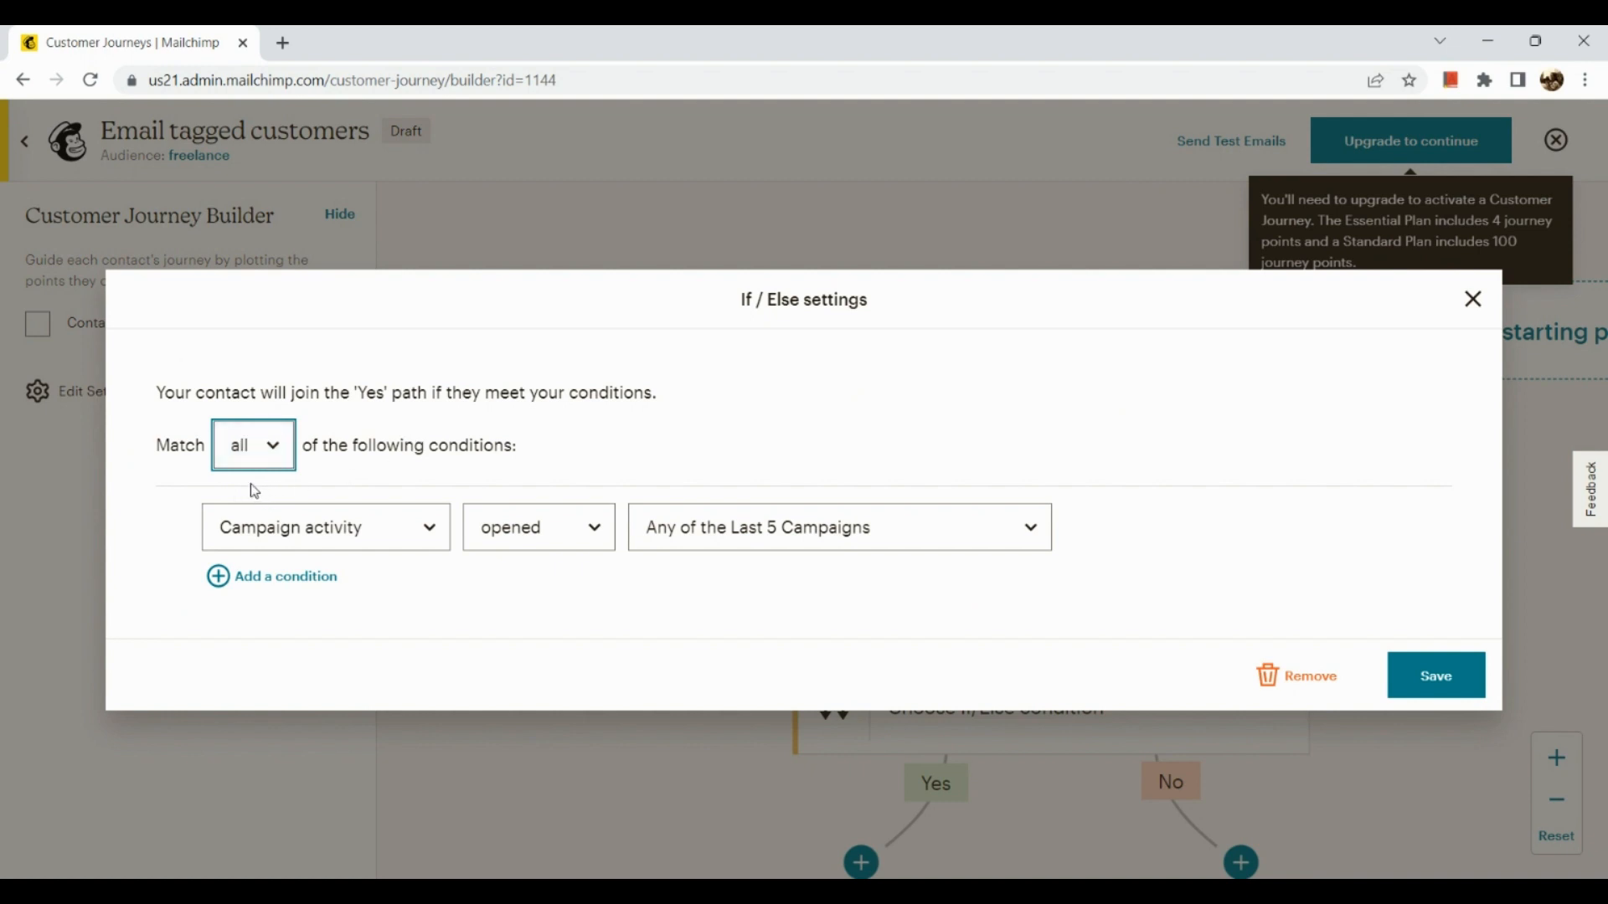
Set the If/Else condition to Landing page activity, did not sign up on, Moonstar, and save the rule.
click(323, 528)
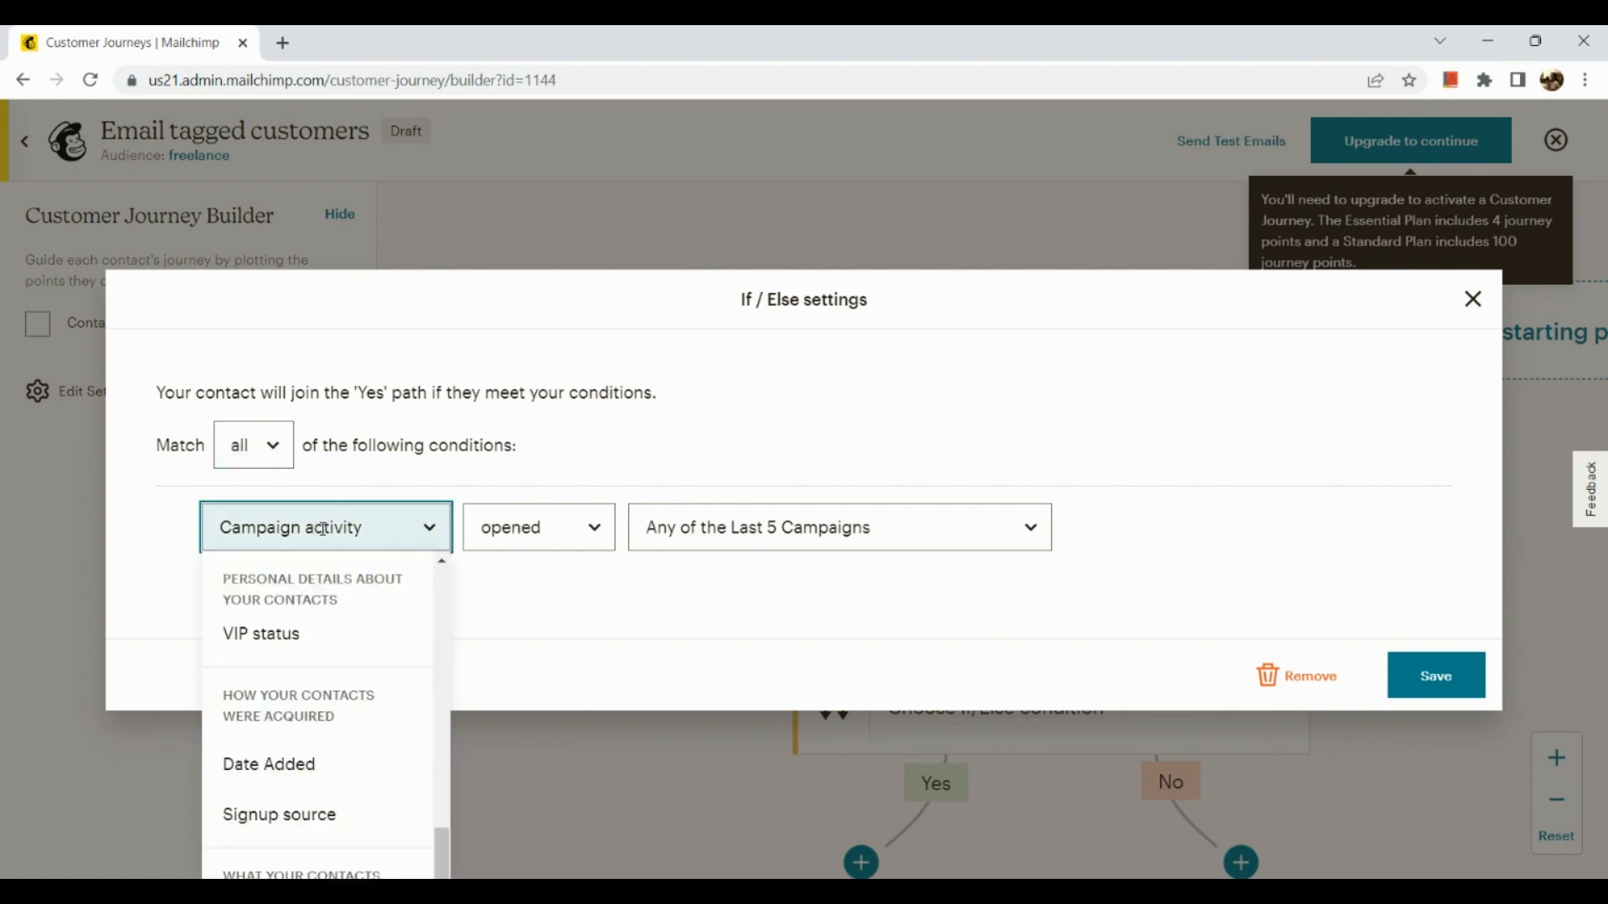
scroll(337, 771, down, 3)
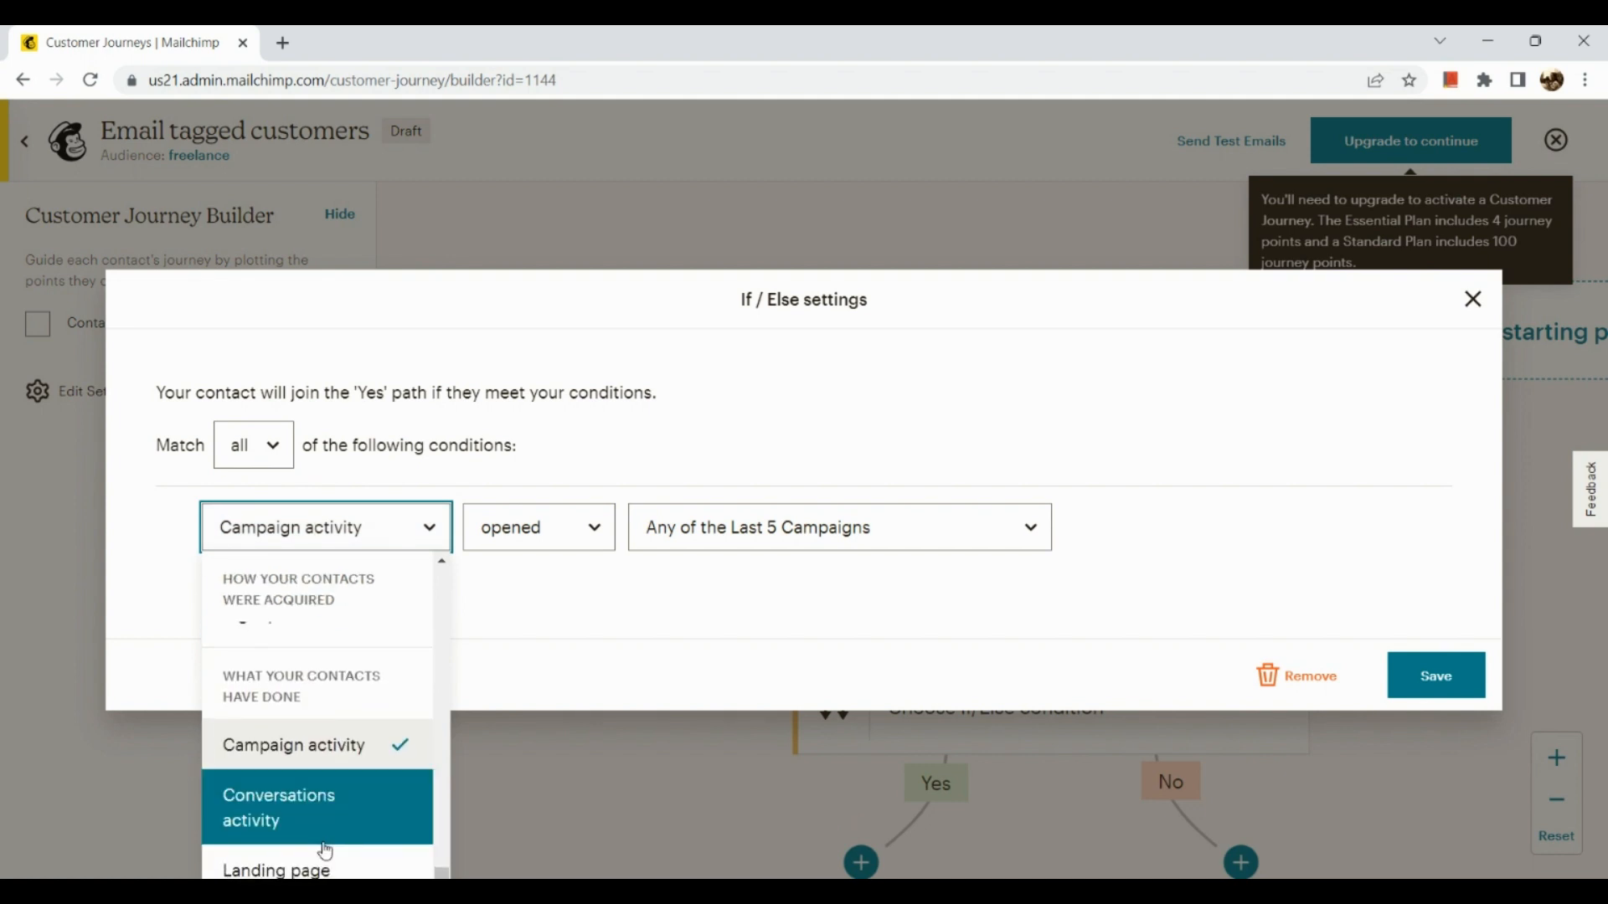
click(316, 871)
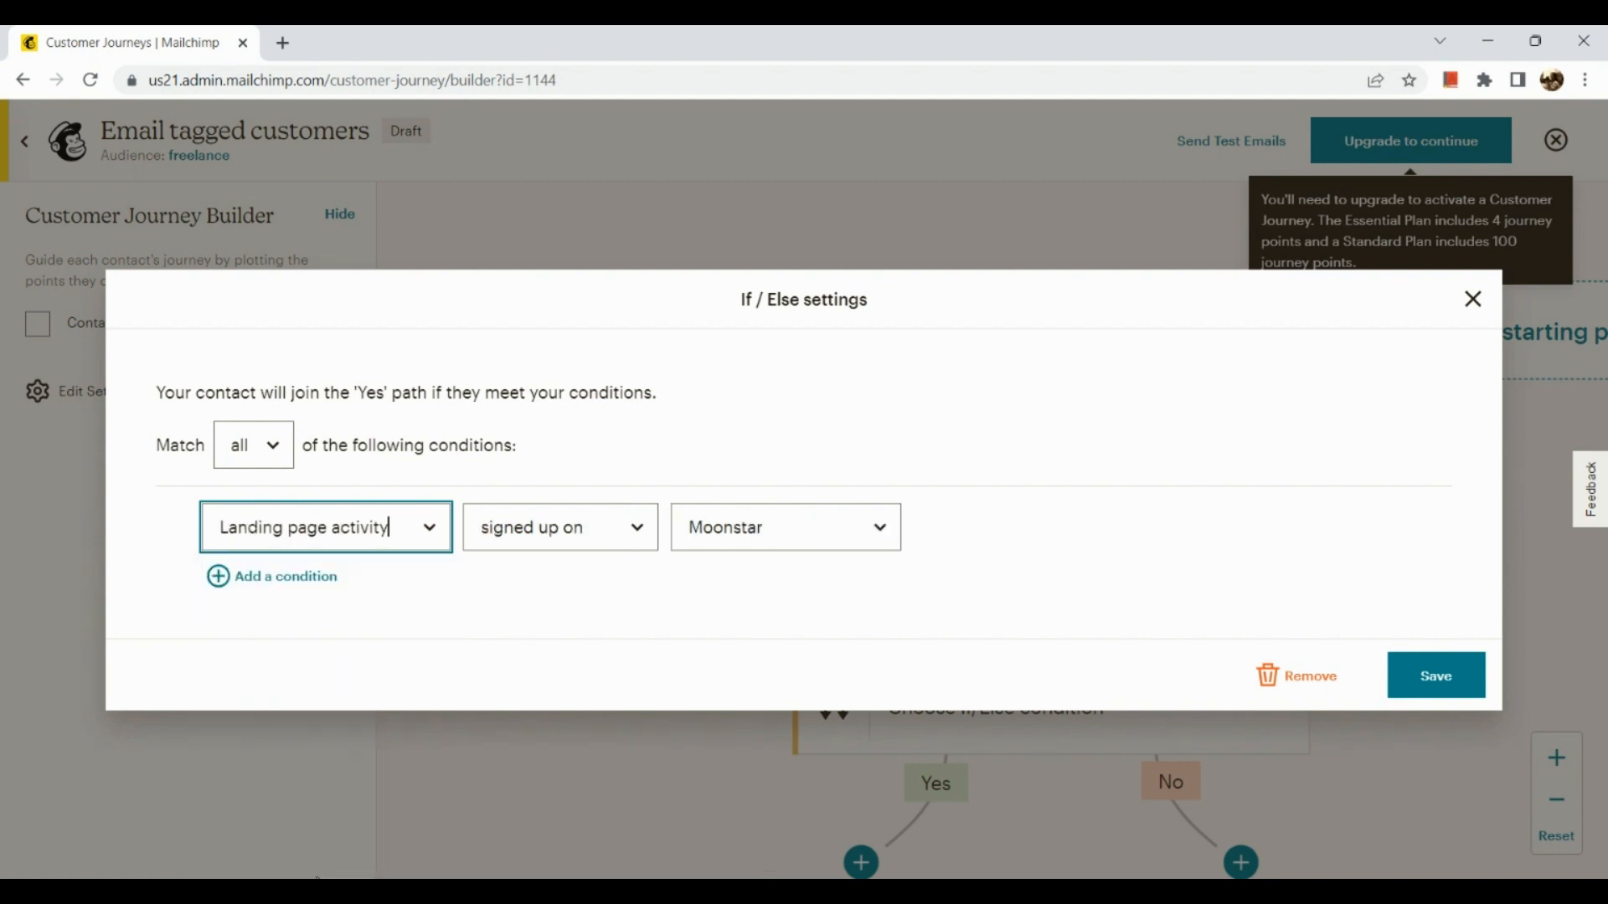
click(567, 540)
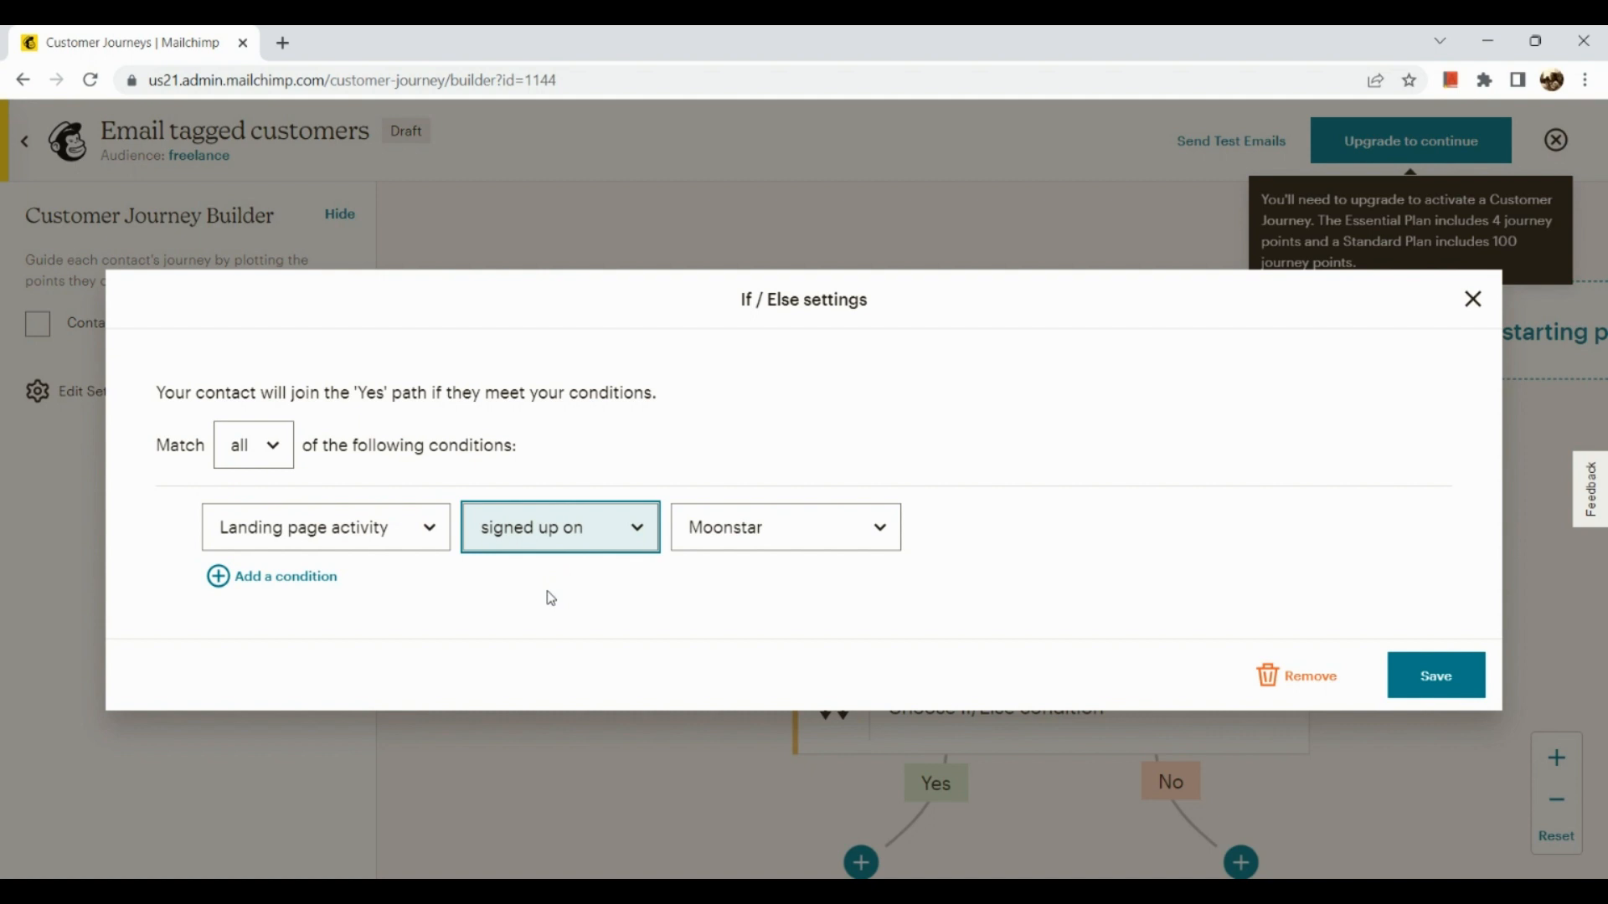
key(Down)
click(720, 546)
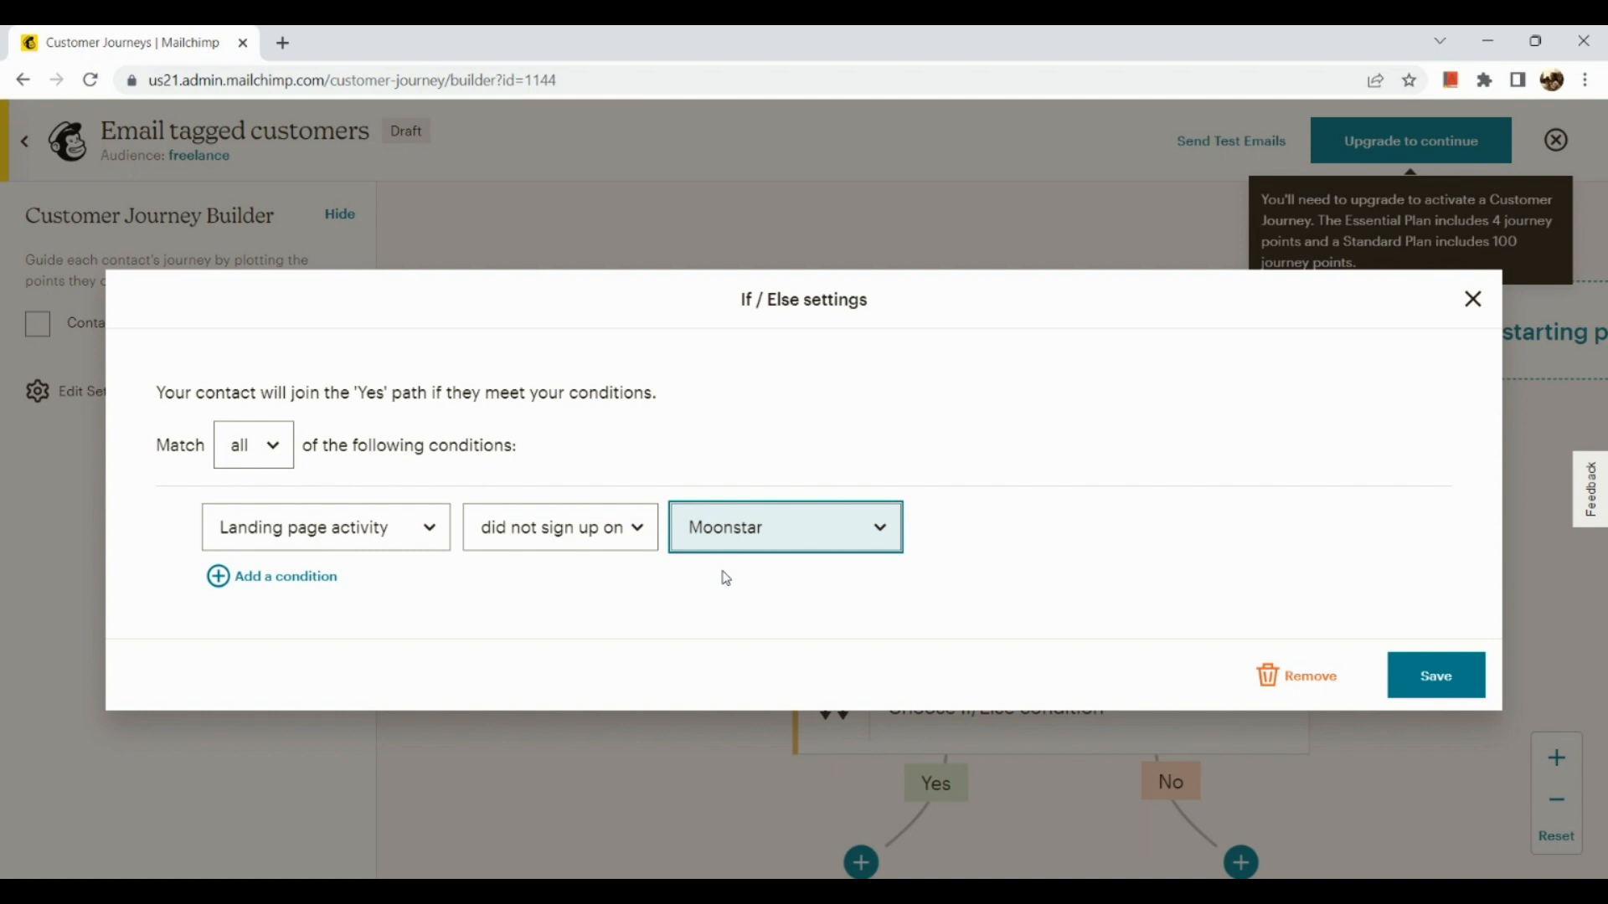
click(1433, 675)
Change the first time delay on the Yes path to 3 days and save it.
scroll(1238, 672, down, 6)
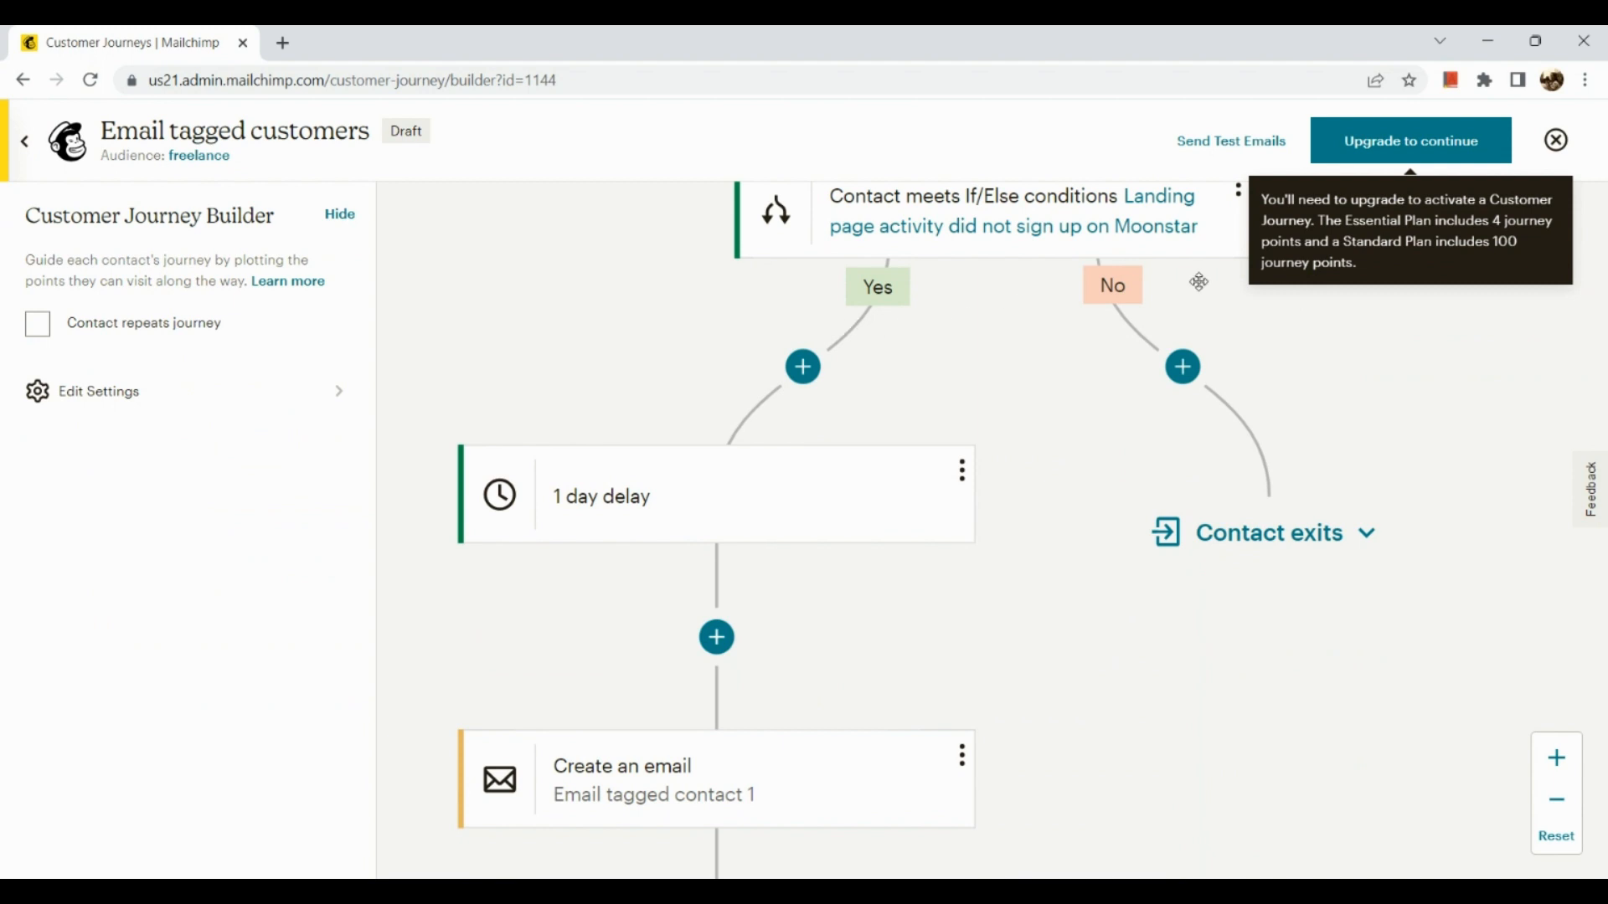
click(963, 473)
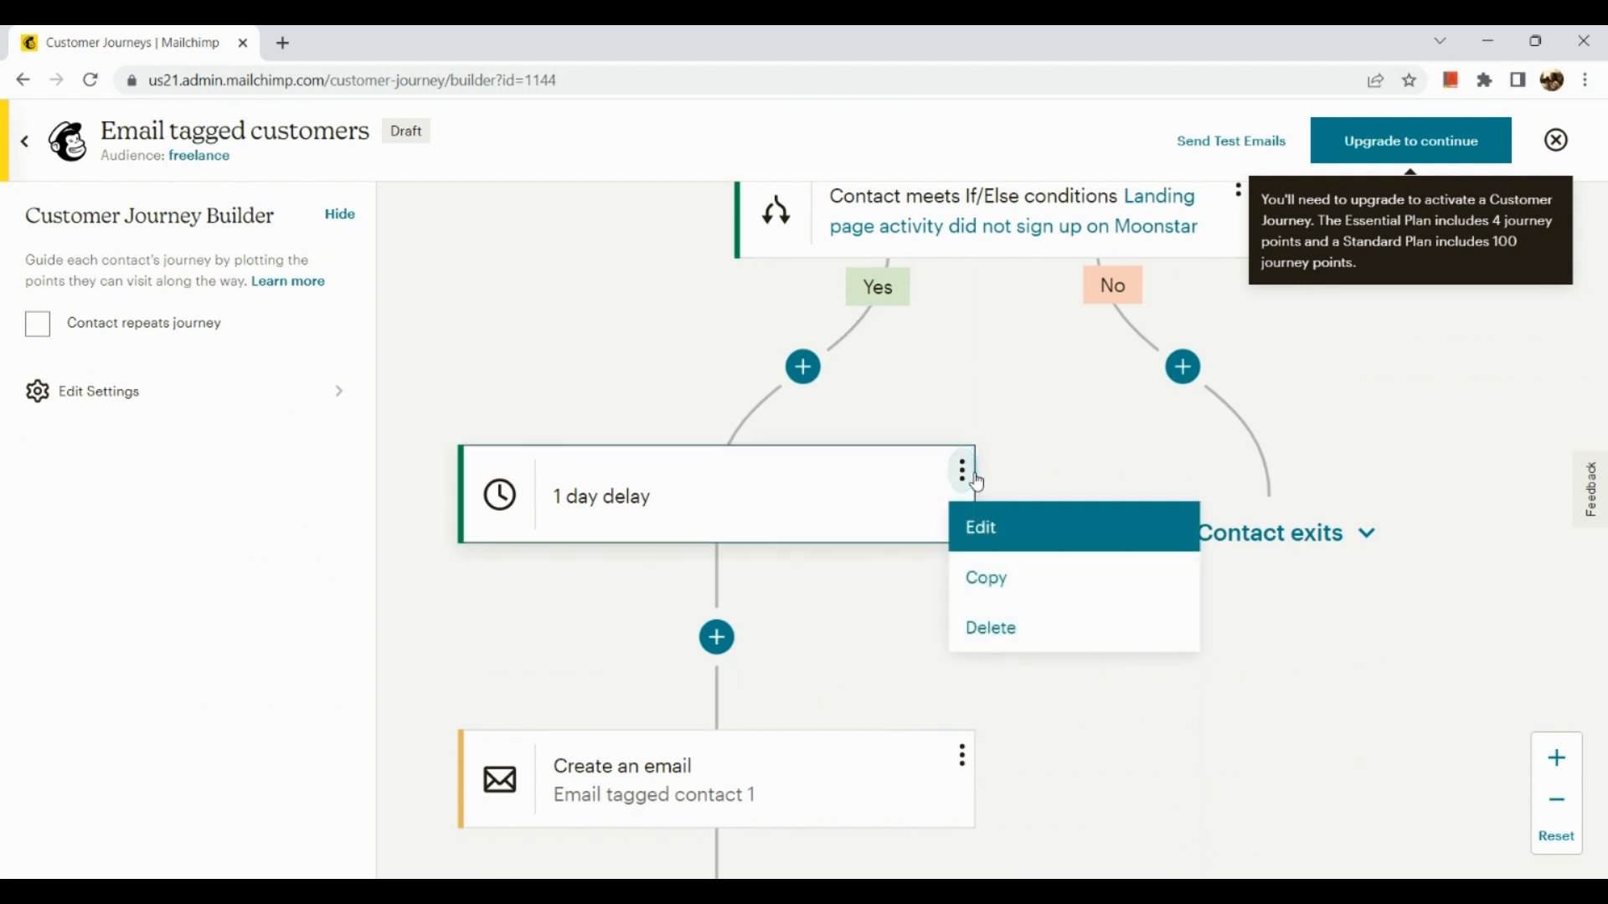
click(1011, 556)
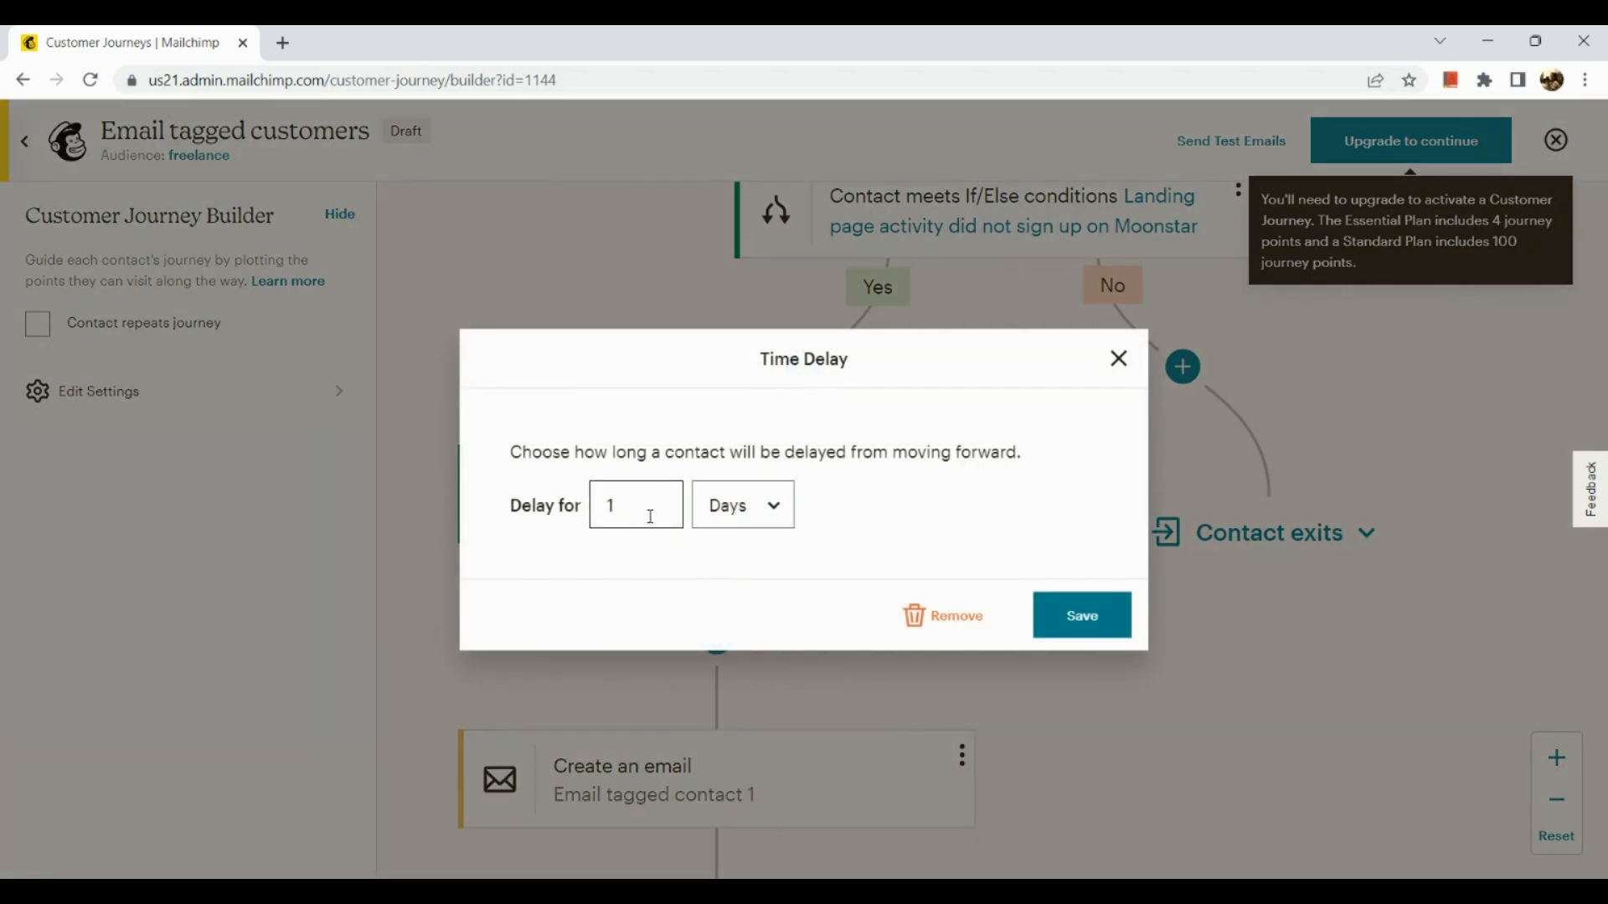
click(726, 525)
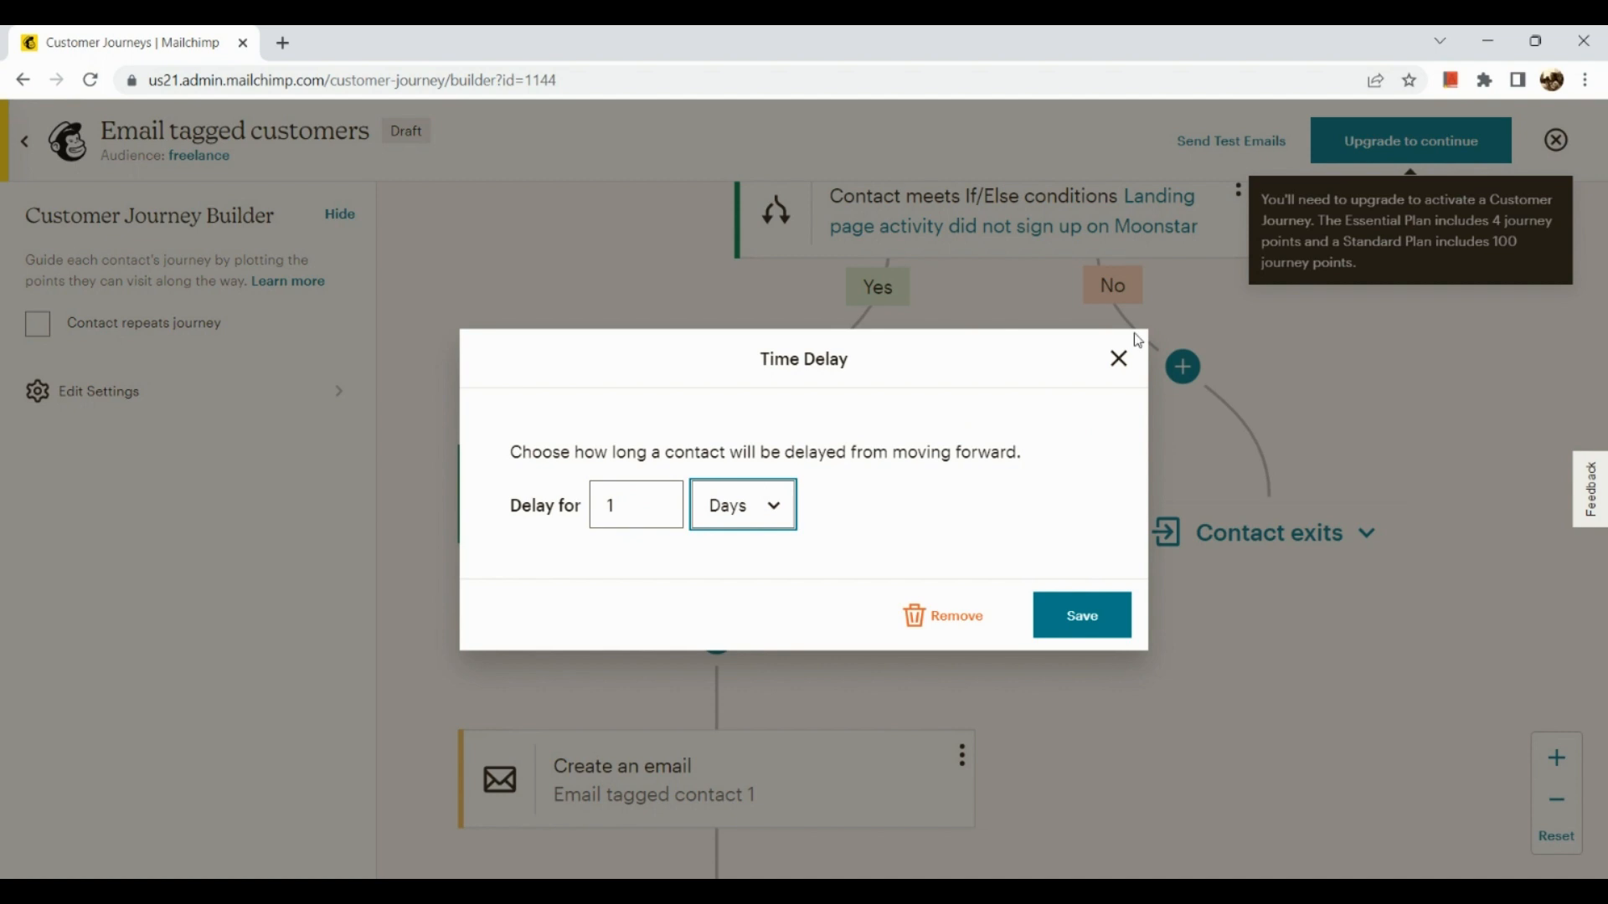
click(625, 521)
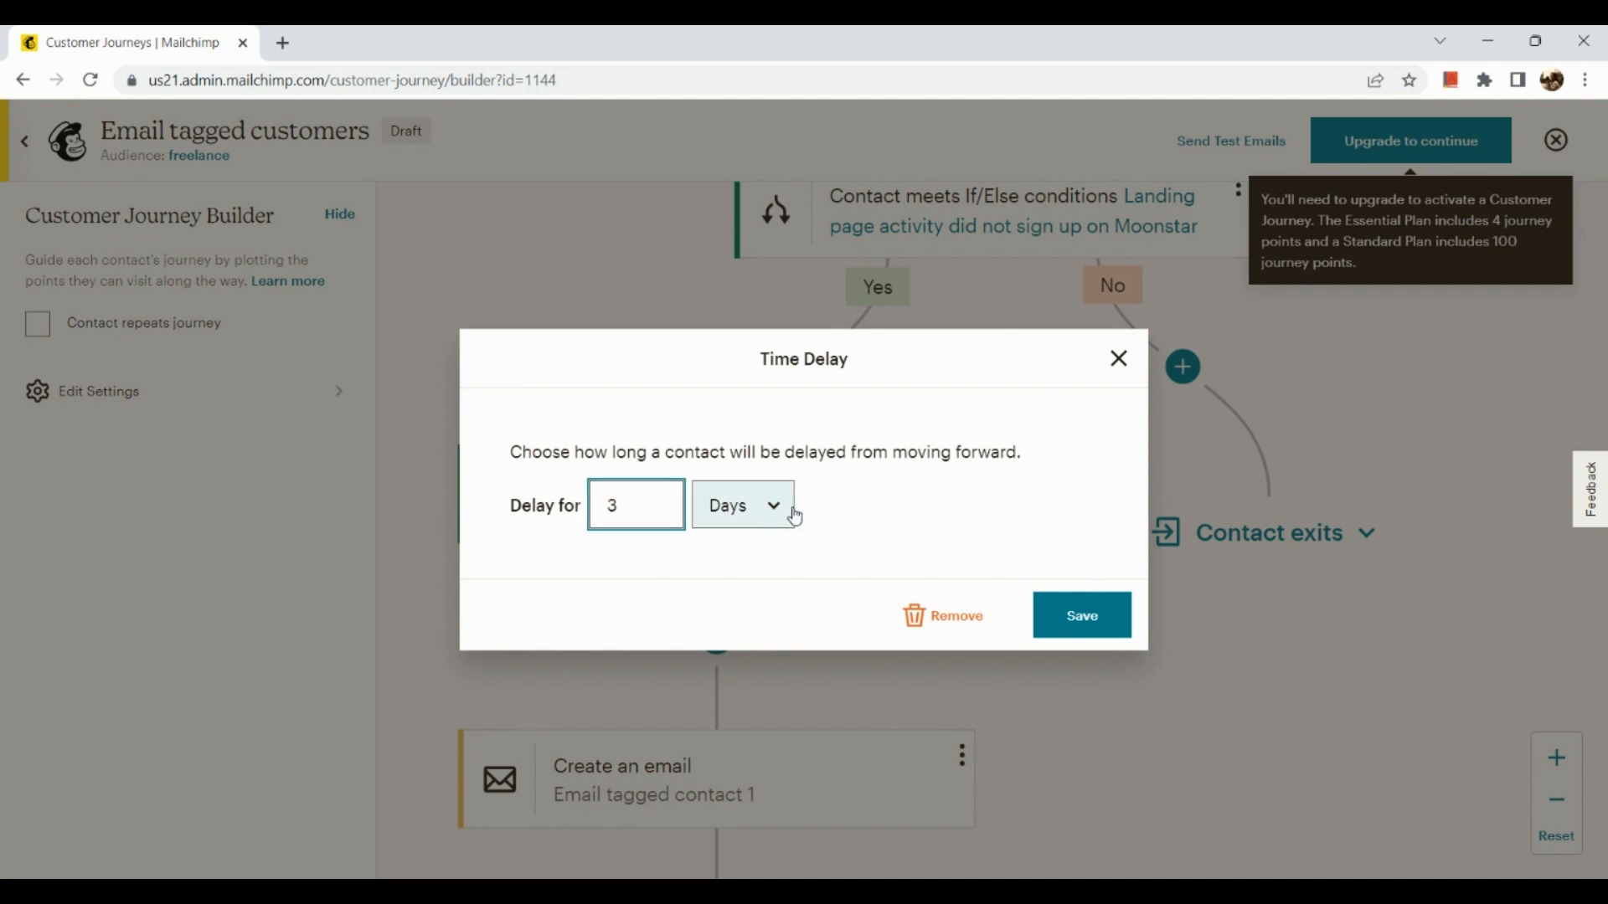
click(1126, 634)
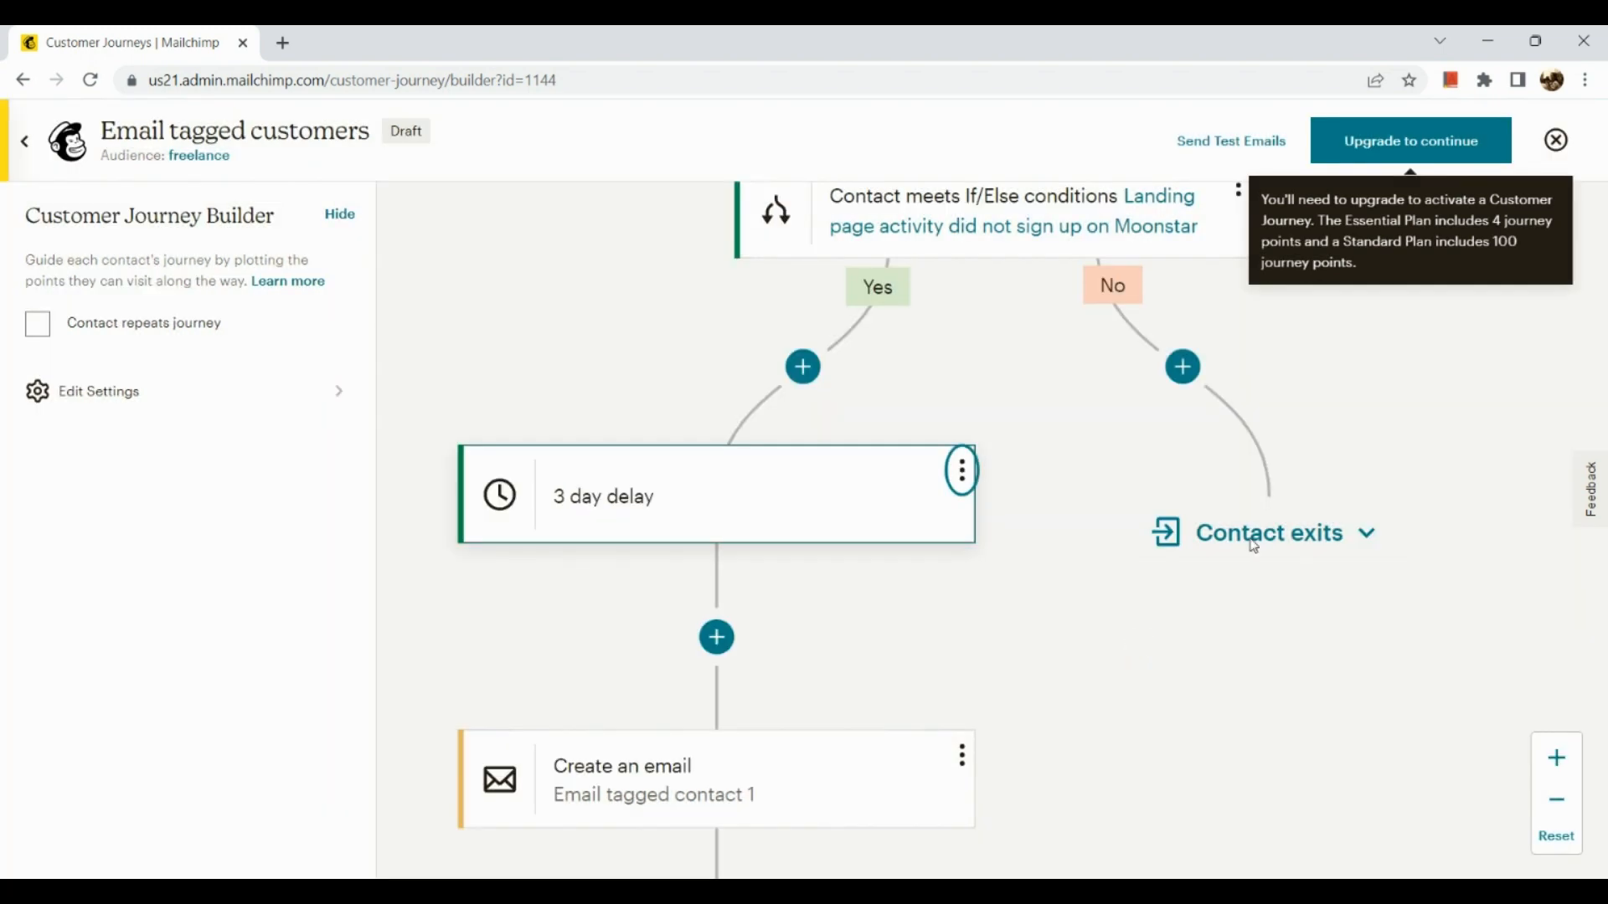
Examine the journey's remaining points, from the No path's exit through the emails and delays to the Yes path's exit.
mouse_move(1158, 396)
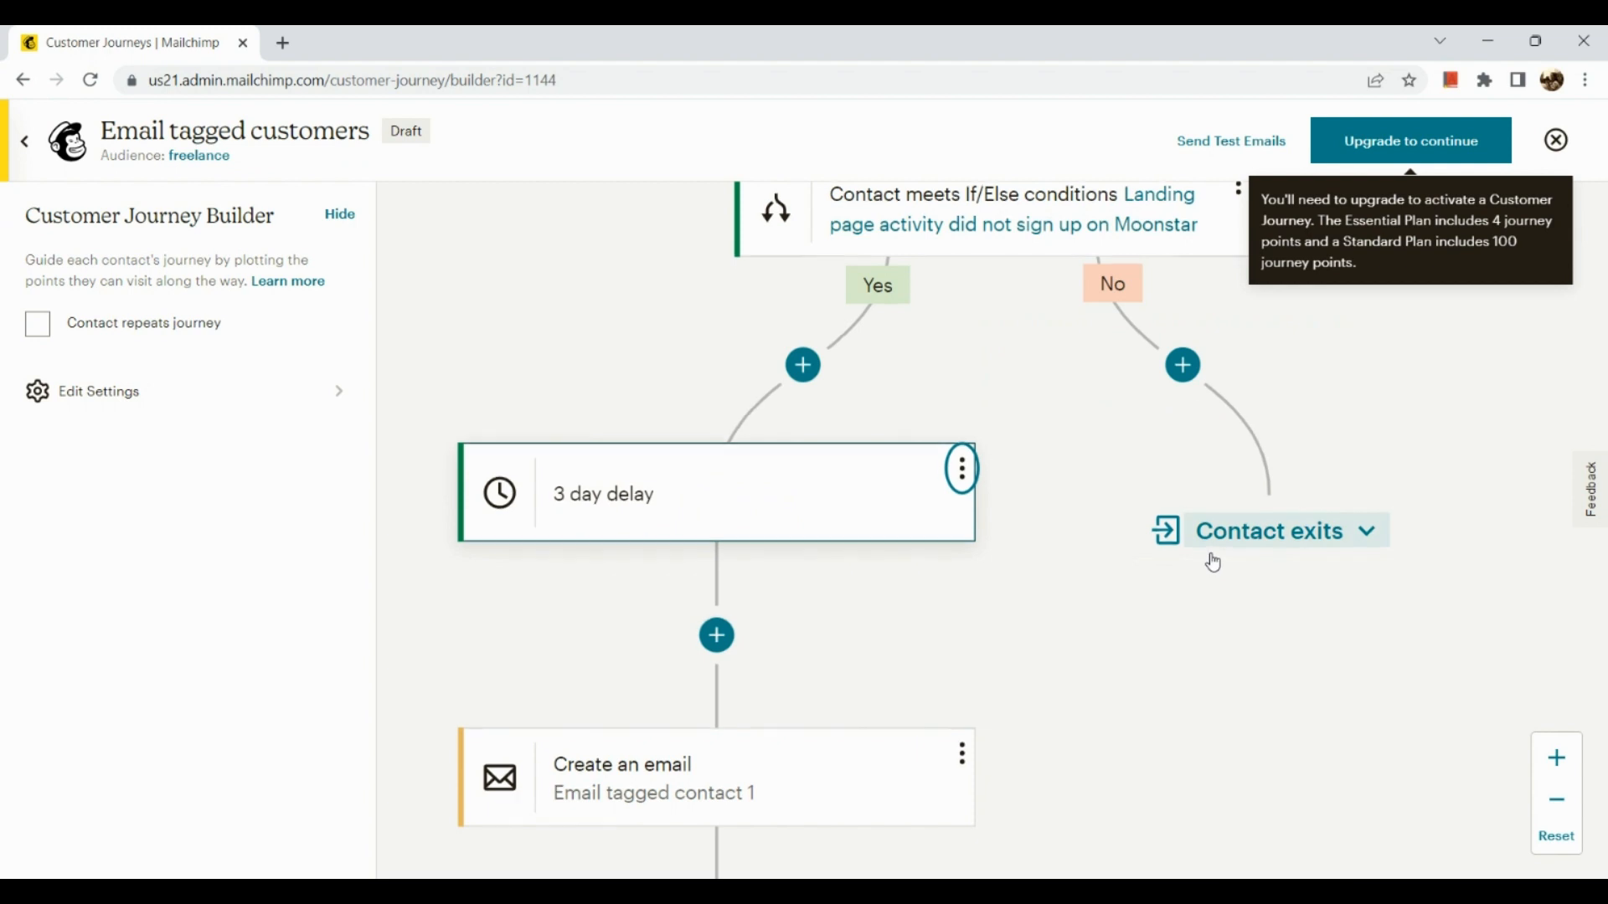
scroll(1212, 562, down, 5)
scroll(772, 381, up, 3)
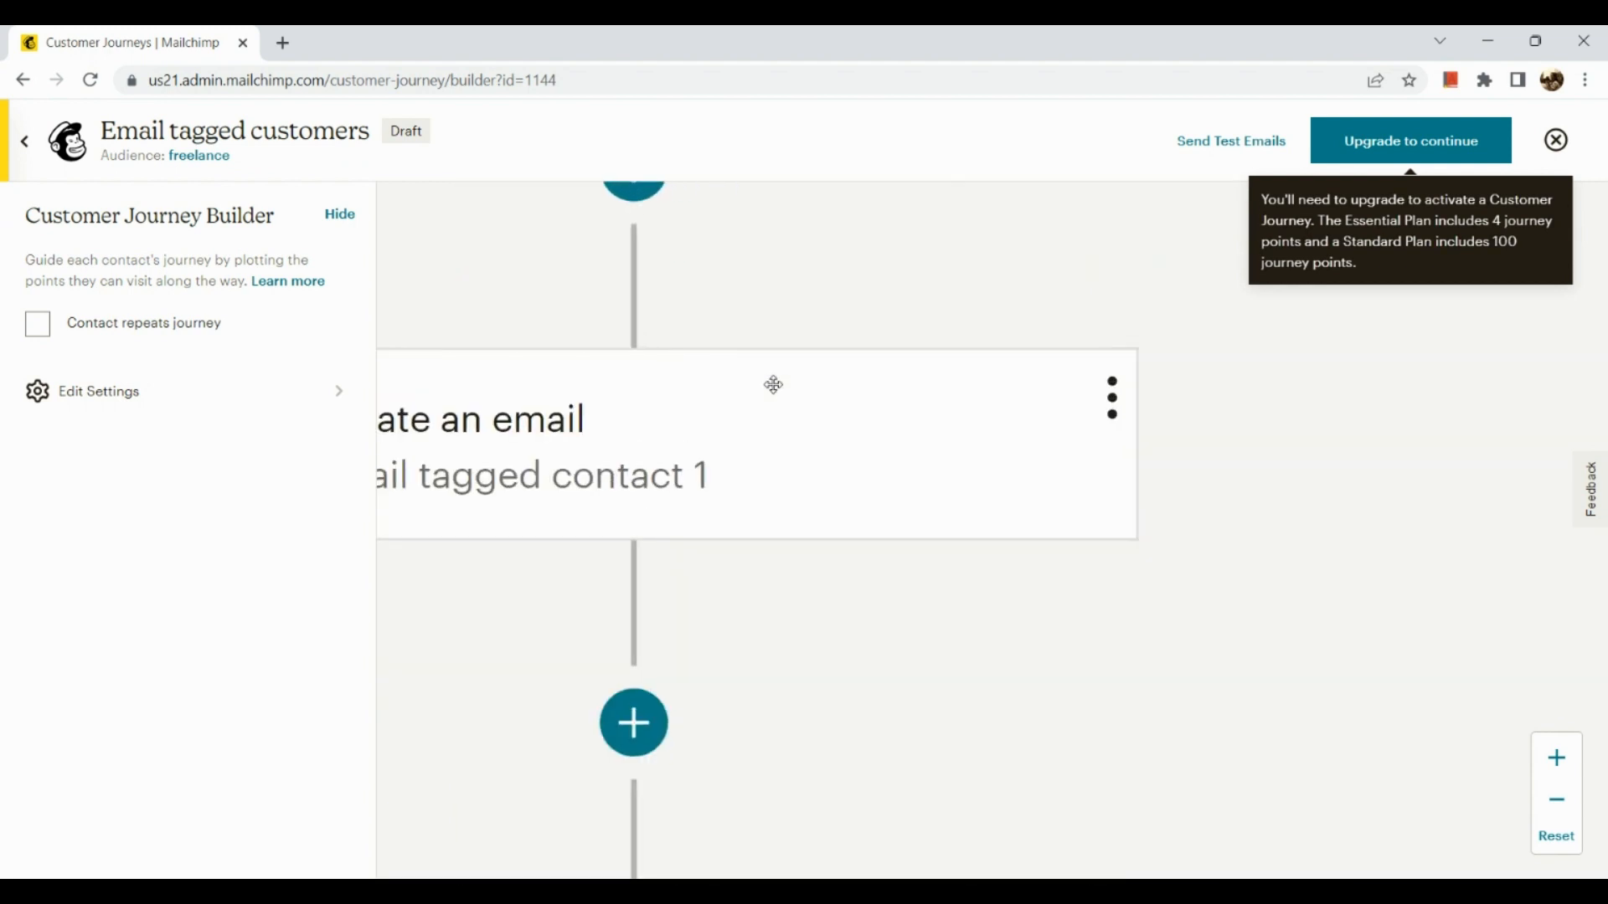
scroll(771, 381, down, 5)
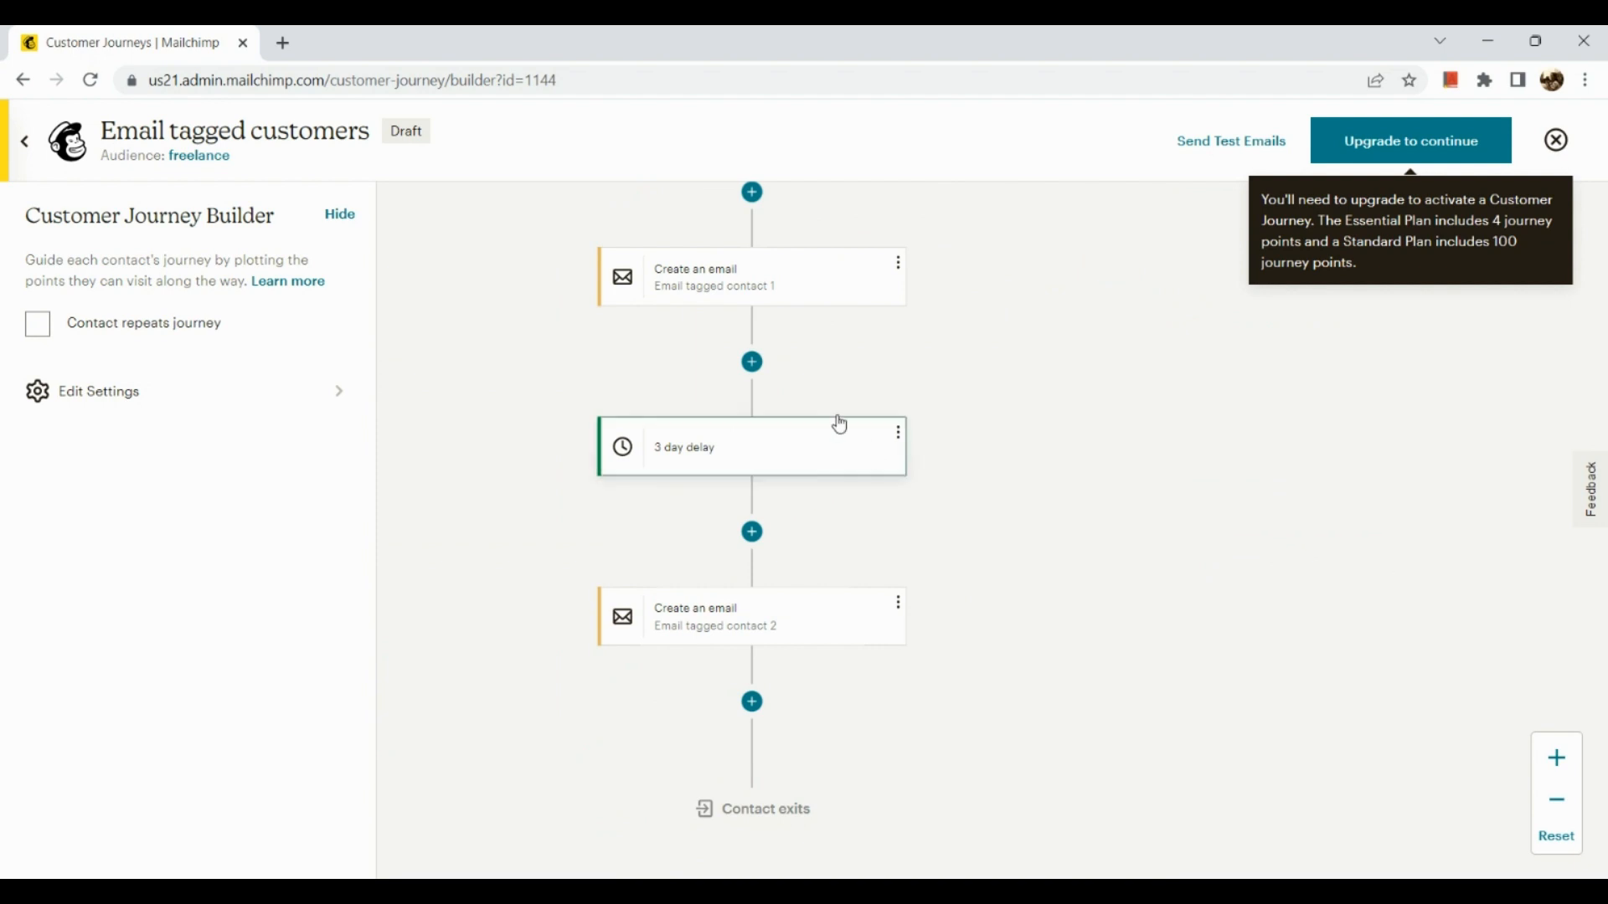
scroll(814, 613, down, 3)
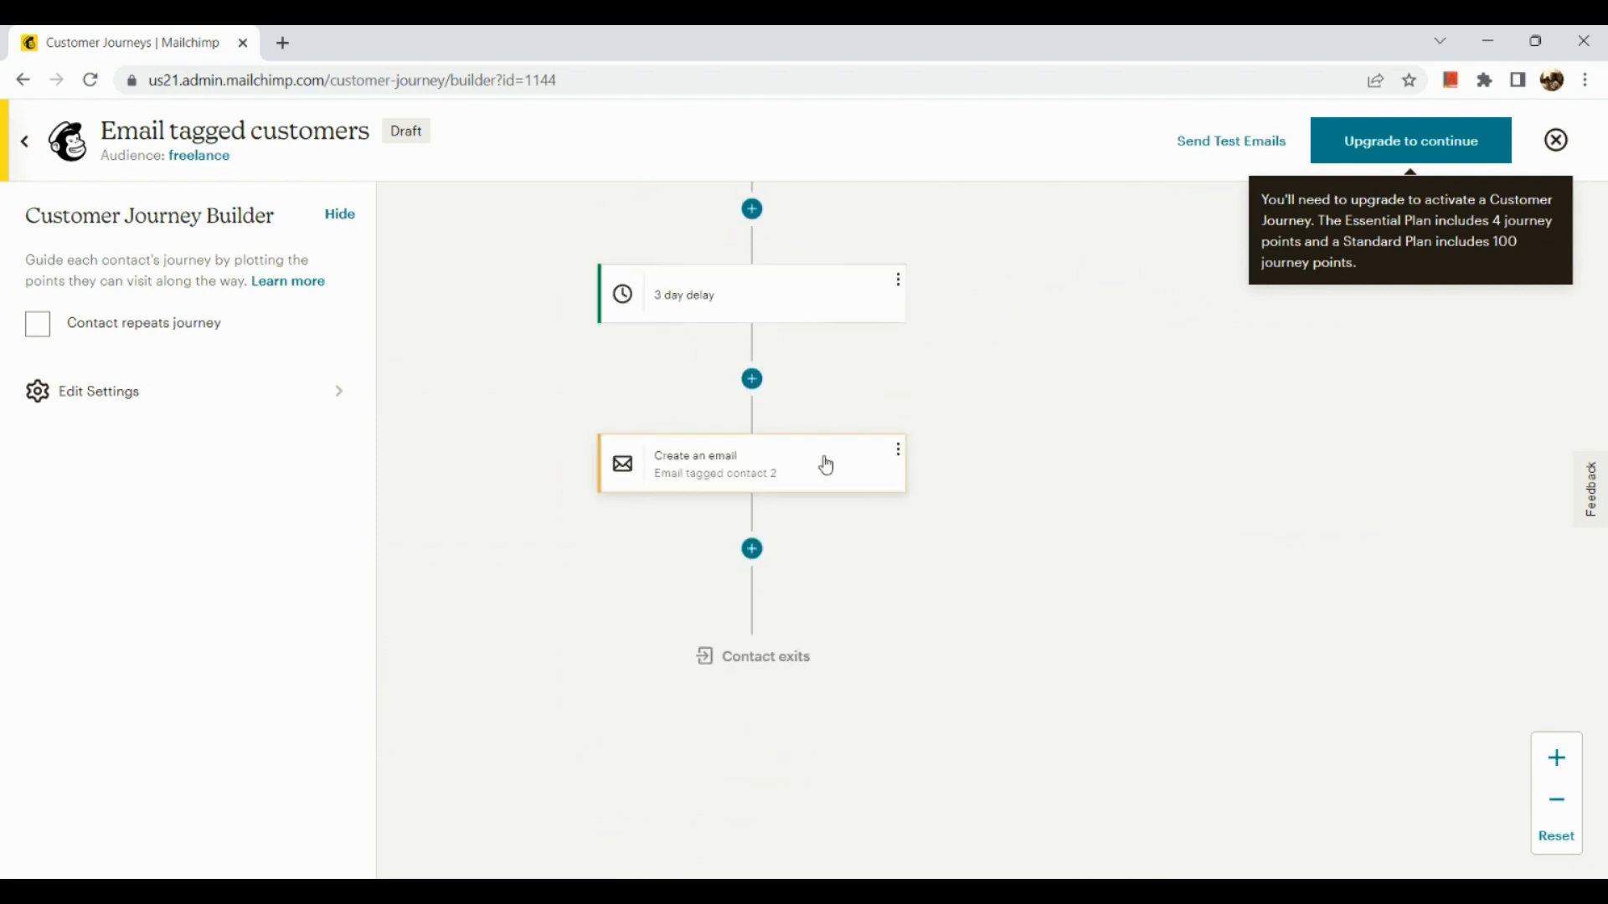
scroll(754, 498, down, 3)
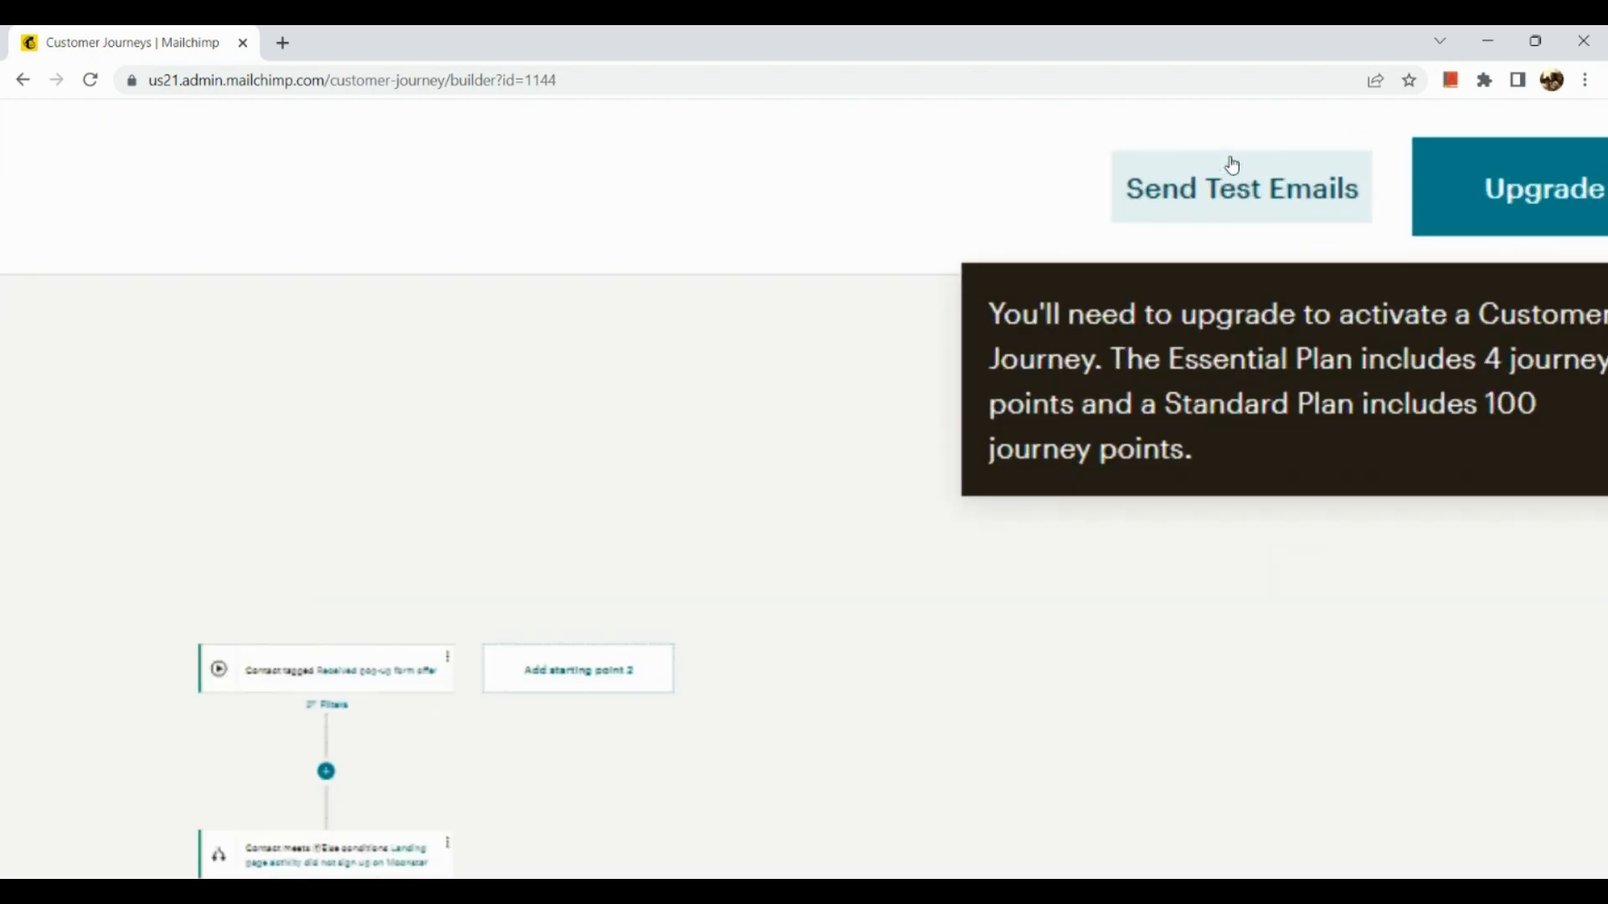
Open the test email form, look at its recipient, message and email selection options, and close it without sending.
click(1227, 145)
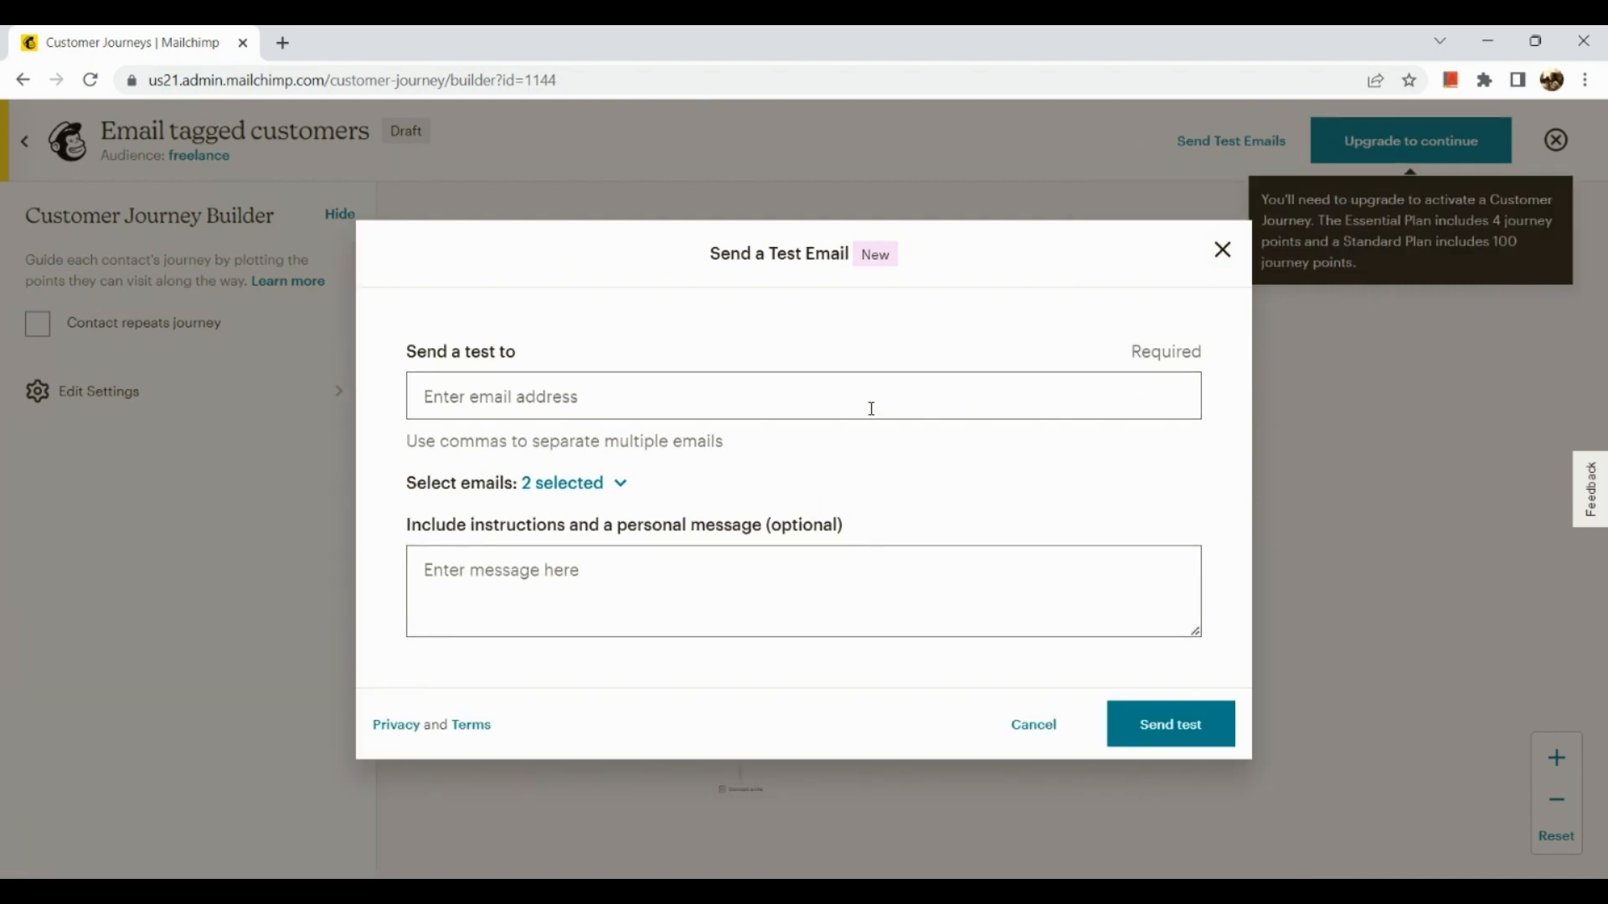
click(874, 381)
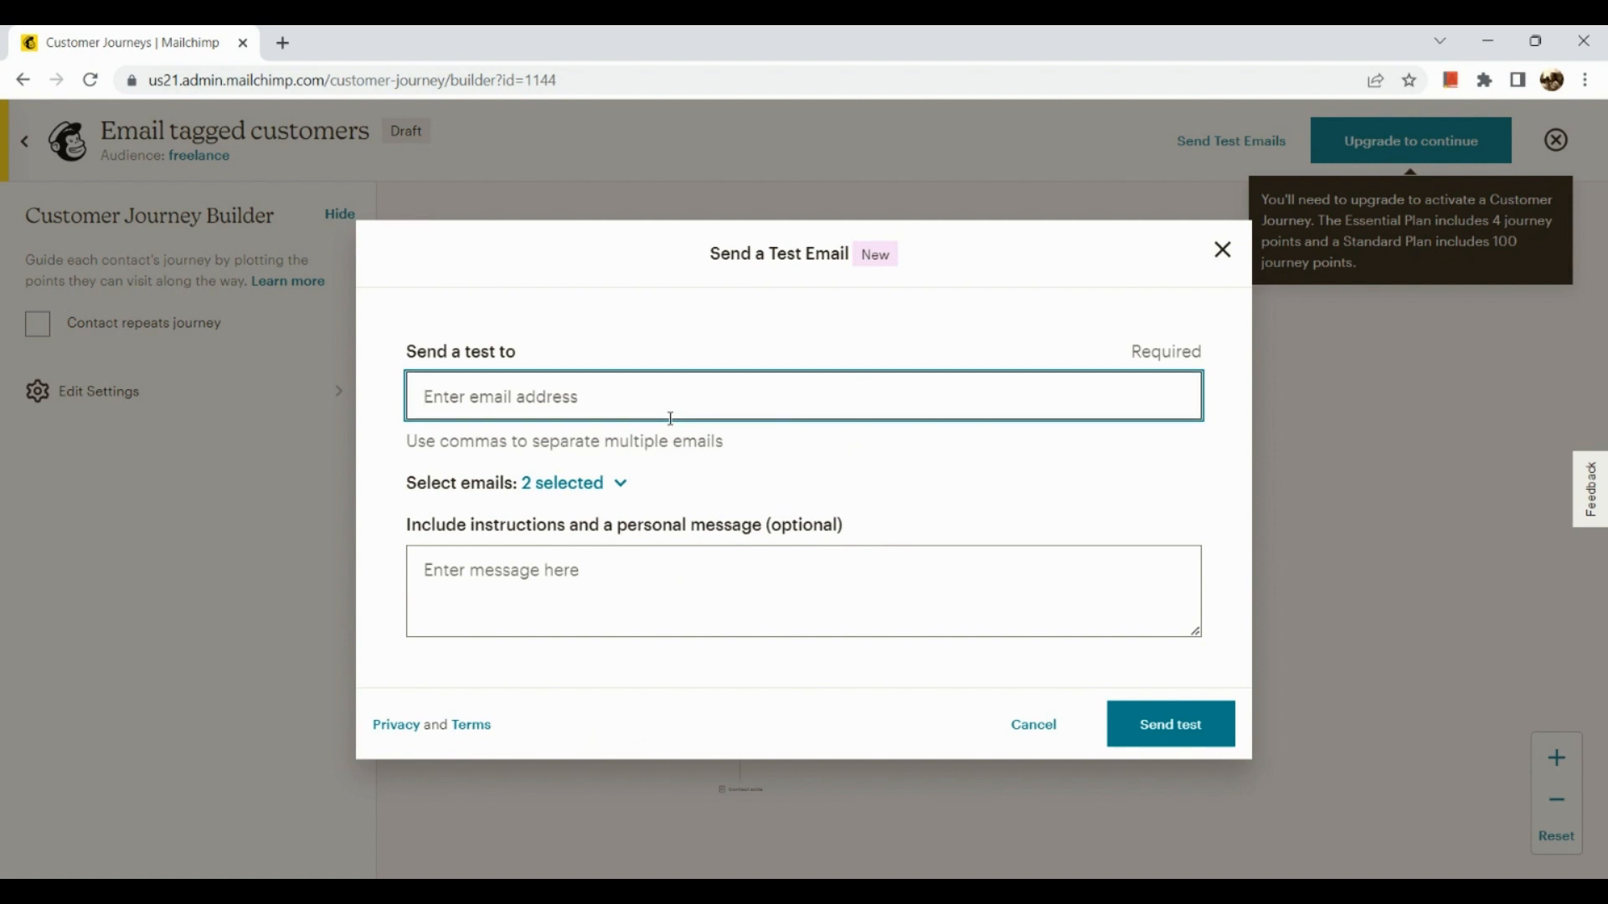
scroll(670, 419, up, 3)
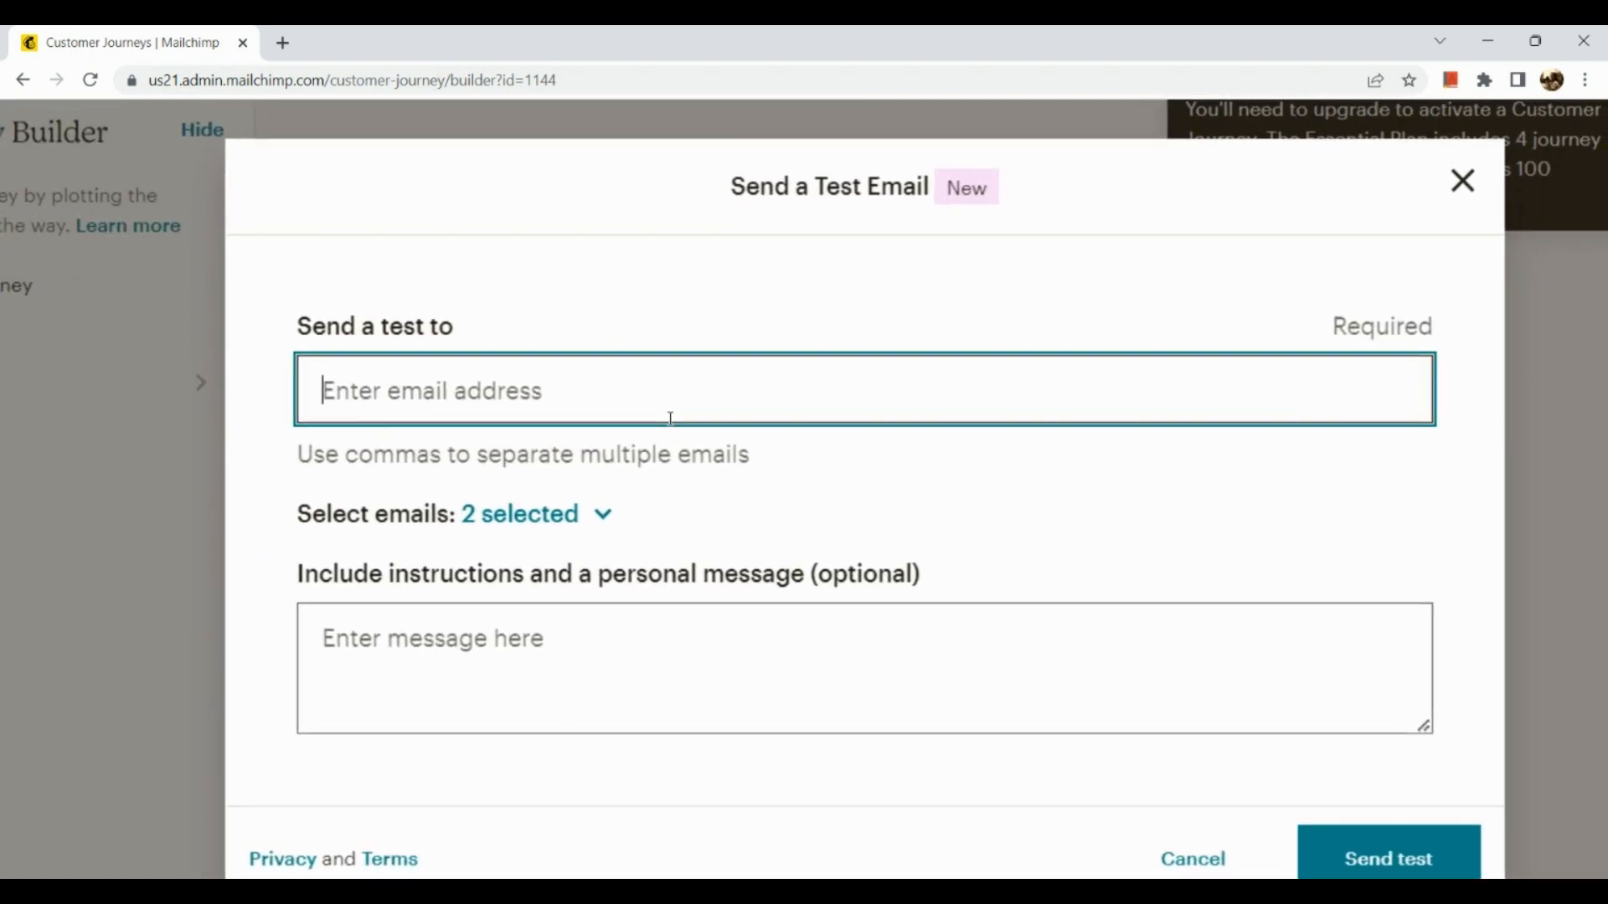
scroll(670, 419, down, 1)
scroll(670, 418, down, 2)
click(618, 600)
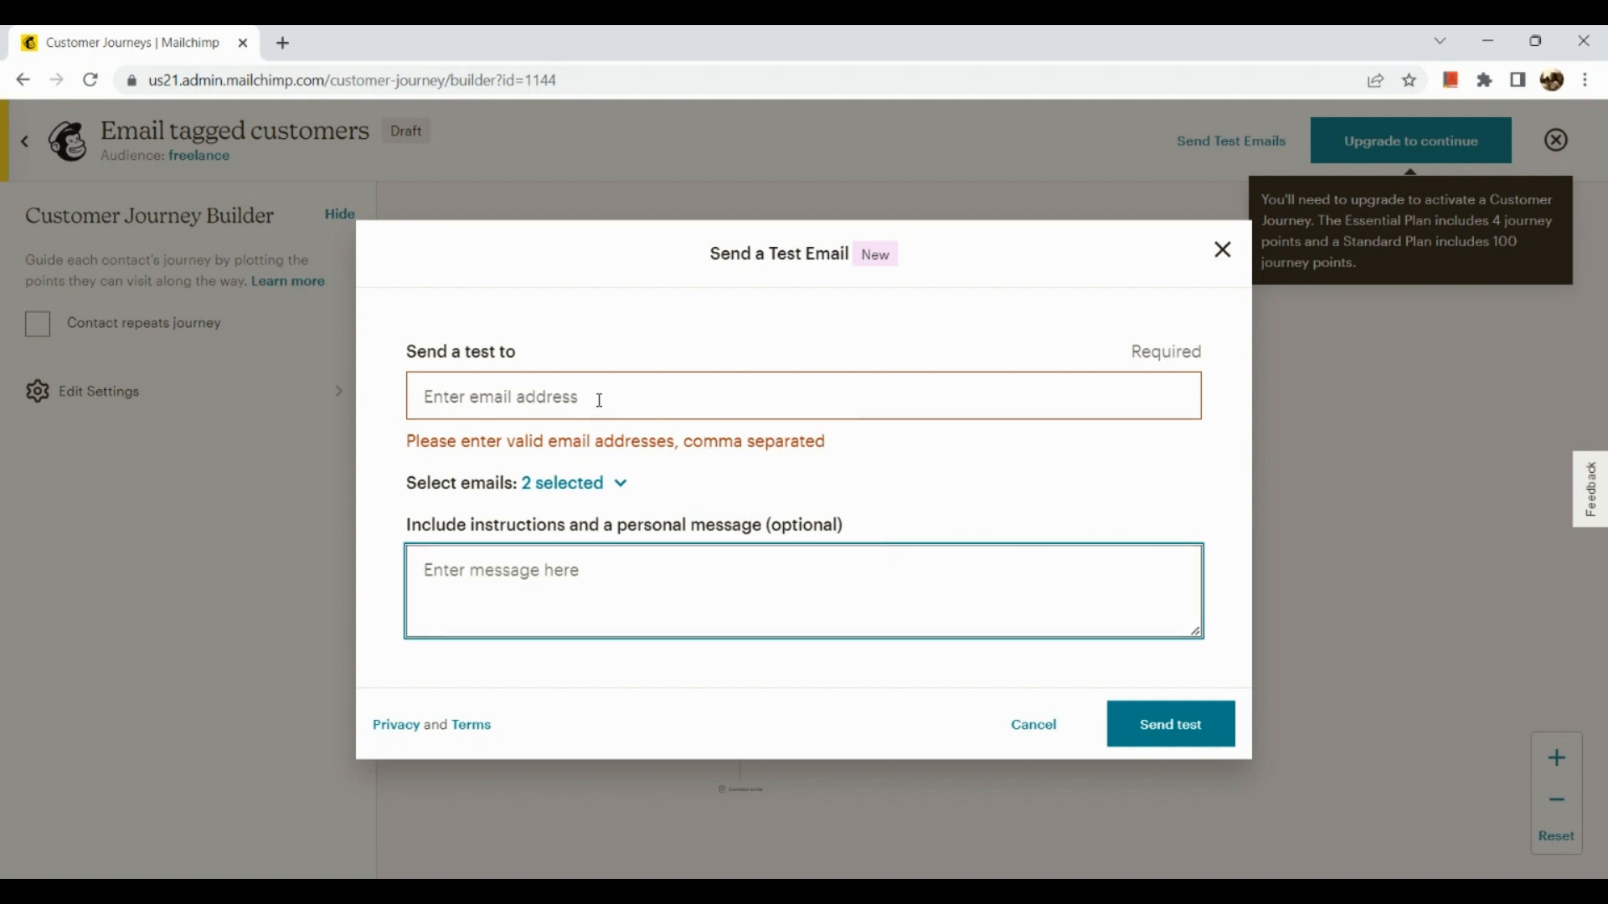
click(620, 486)
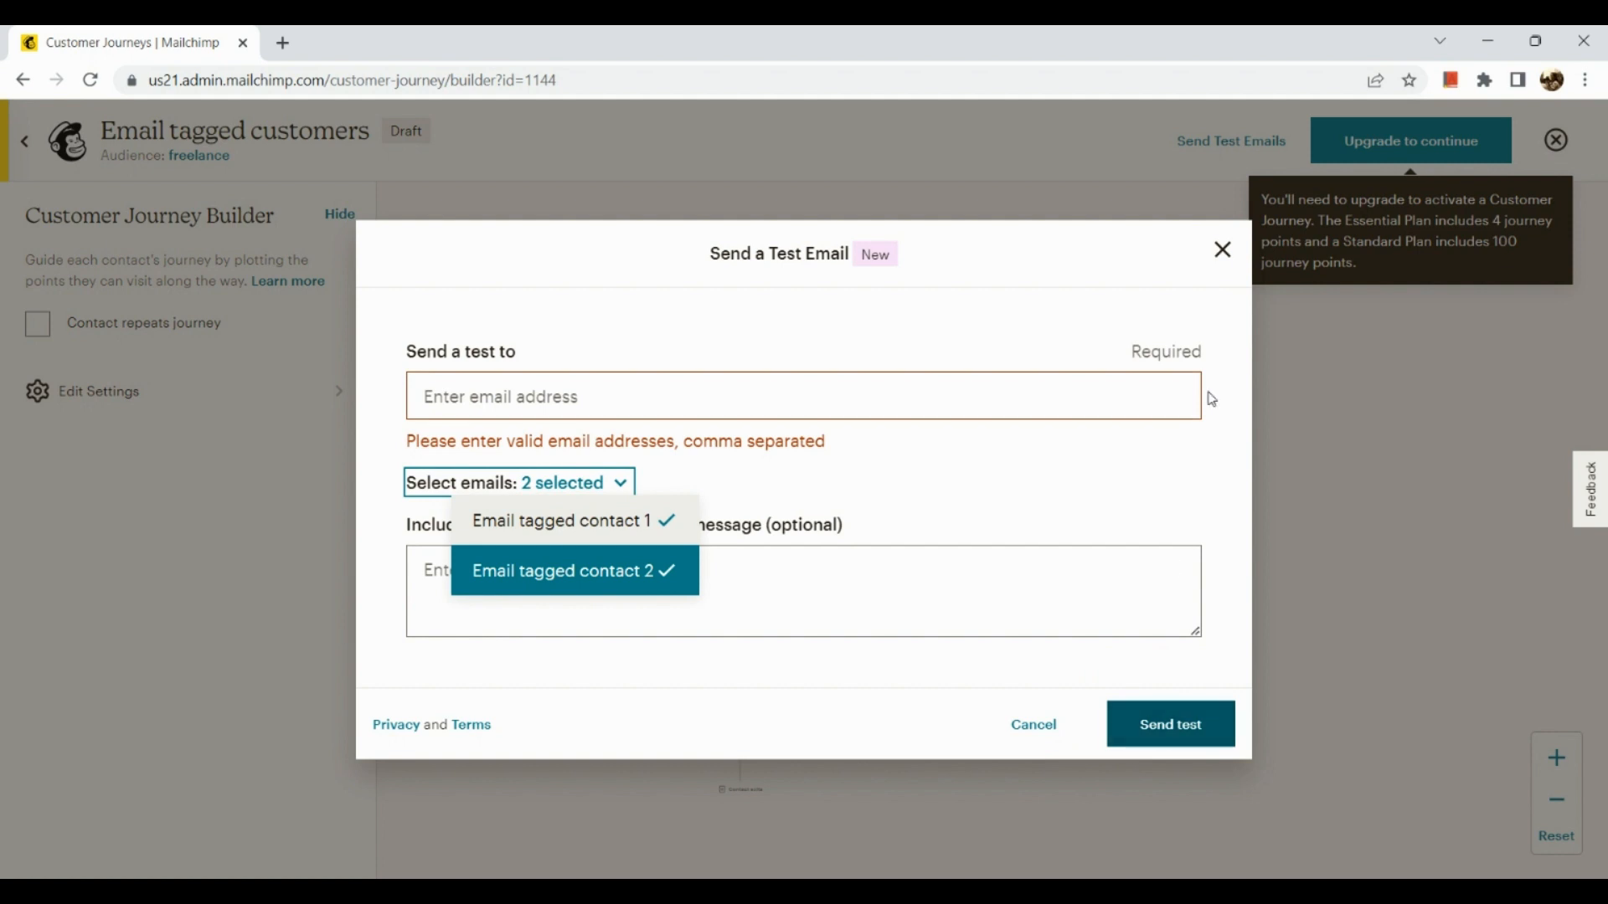
click(1224, 255)
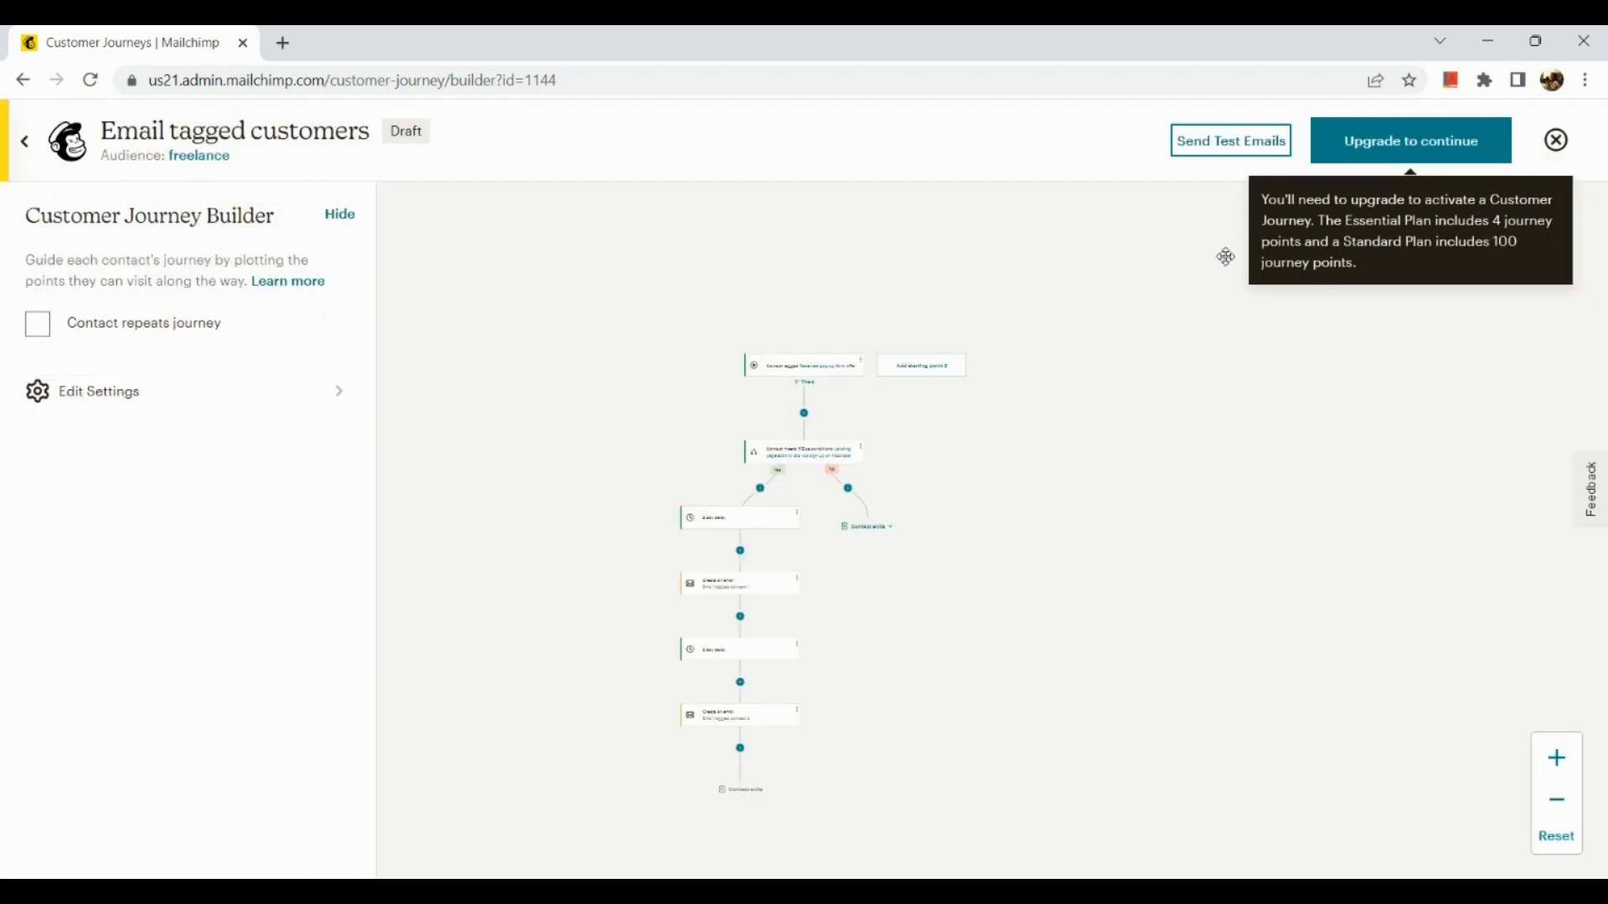
Exit the journey builder and open the Audience dashboard.
click(1559, 143)
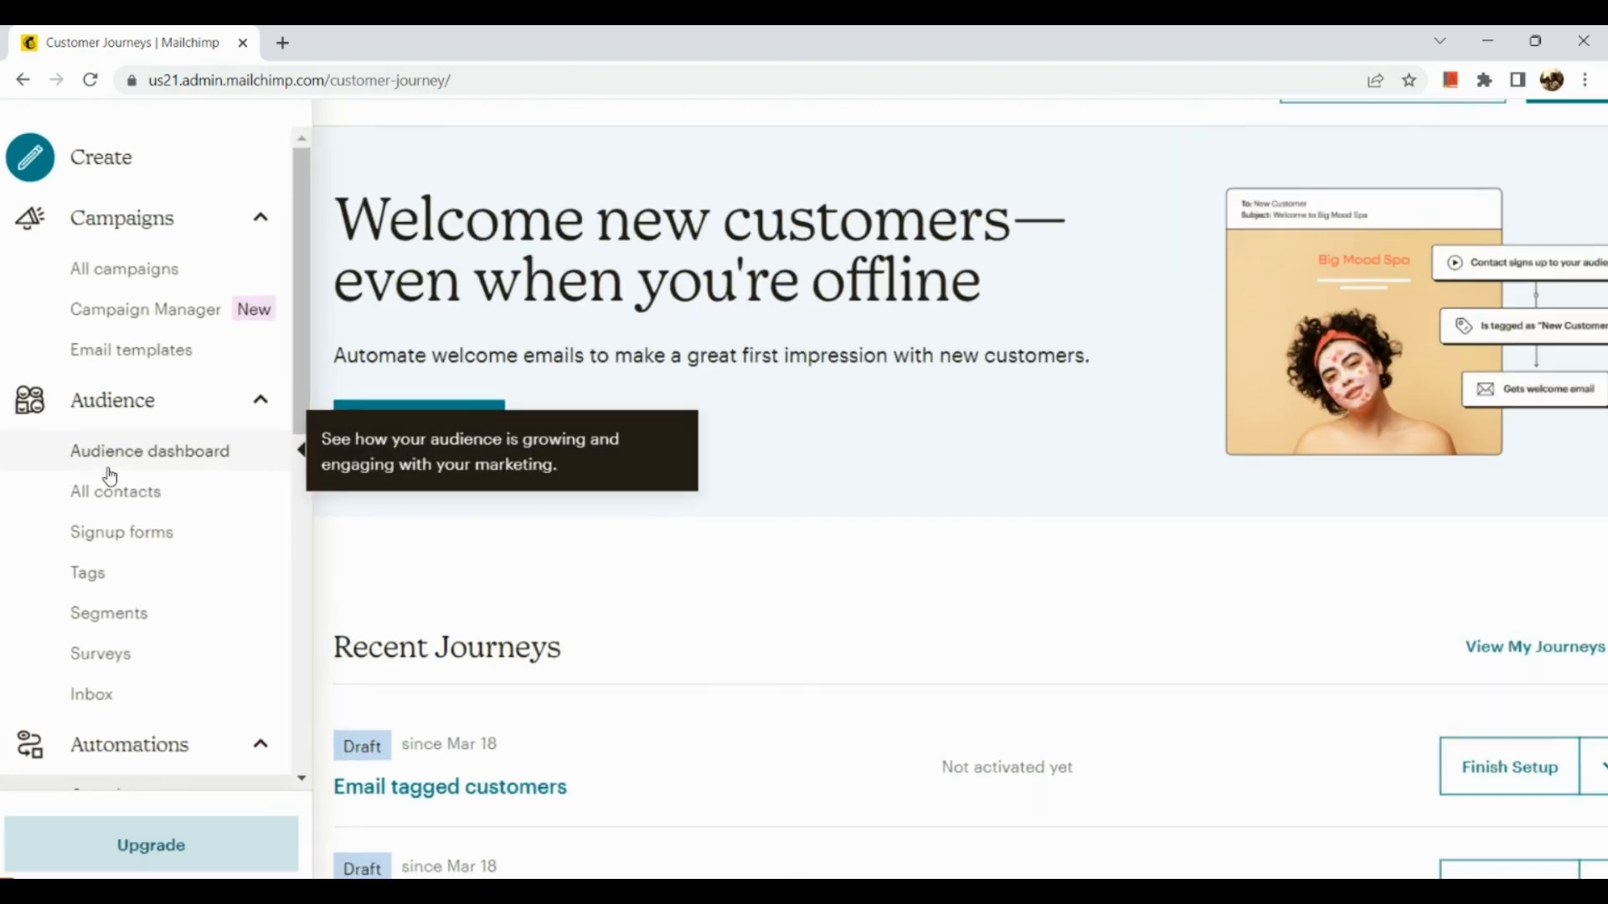
click(109, 469)
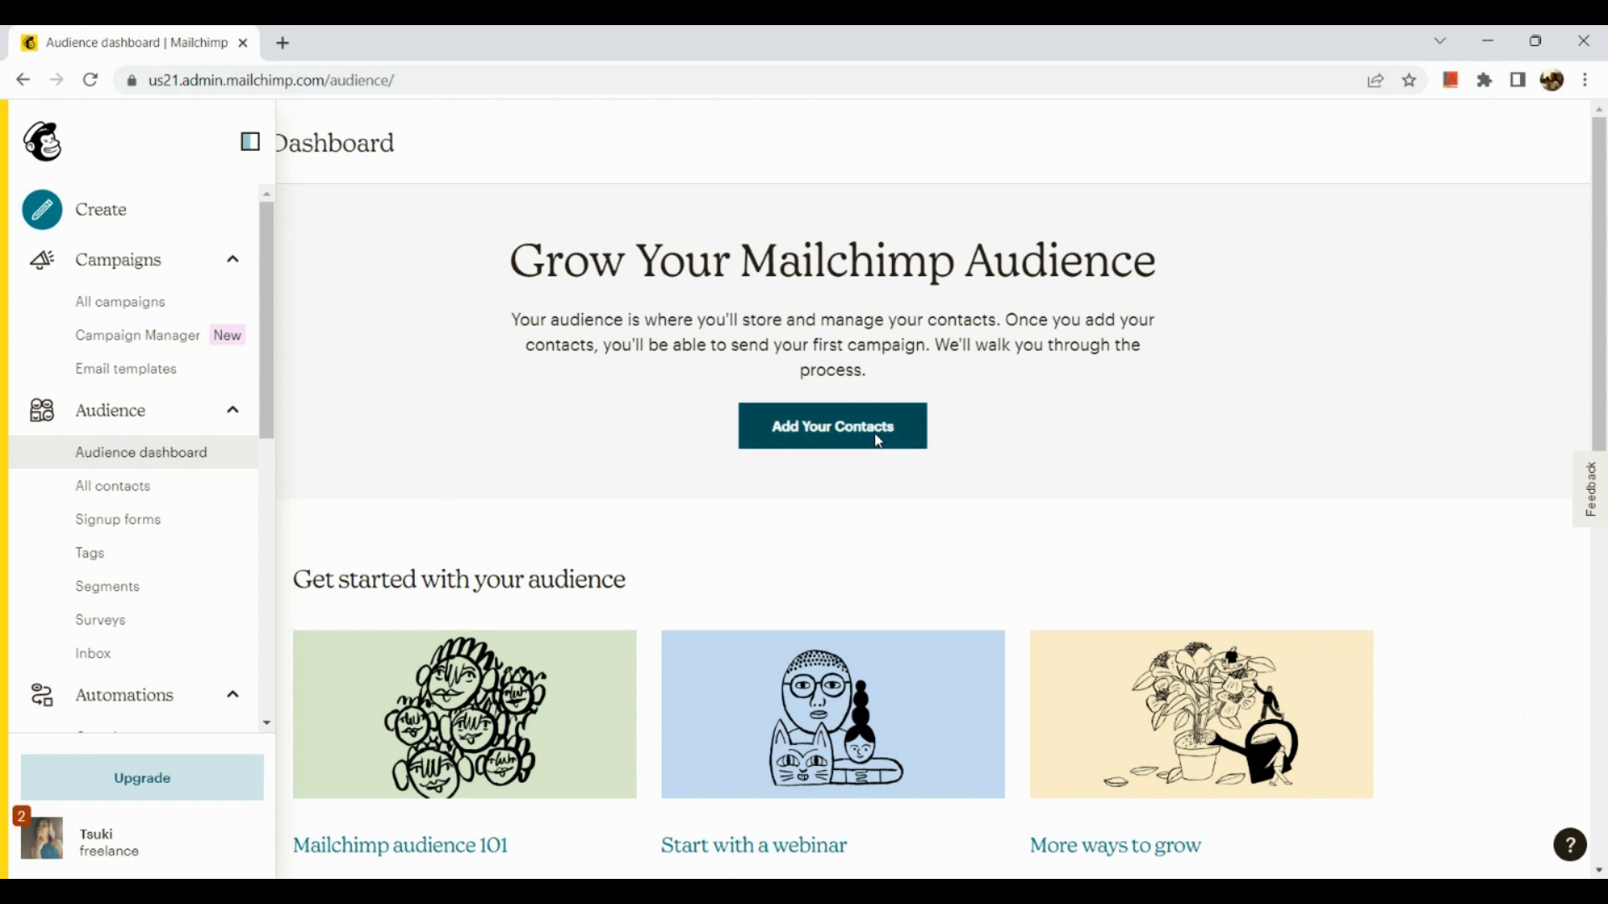
Open the form for adding contacts, look at the import methods, and return to the Audience dashboard.
click(839, 442)
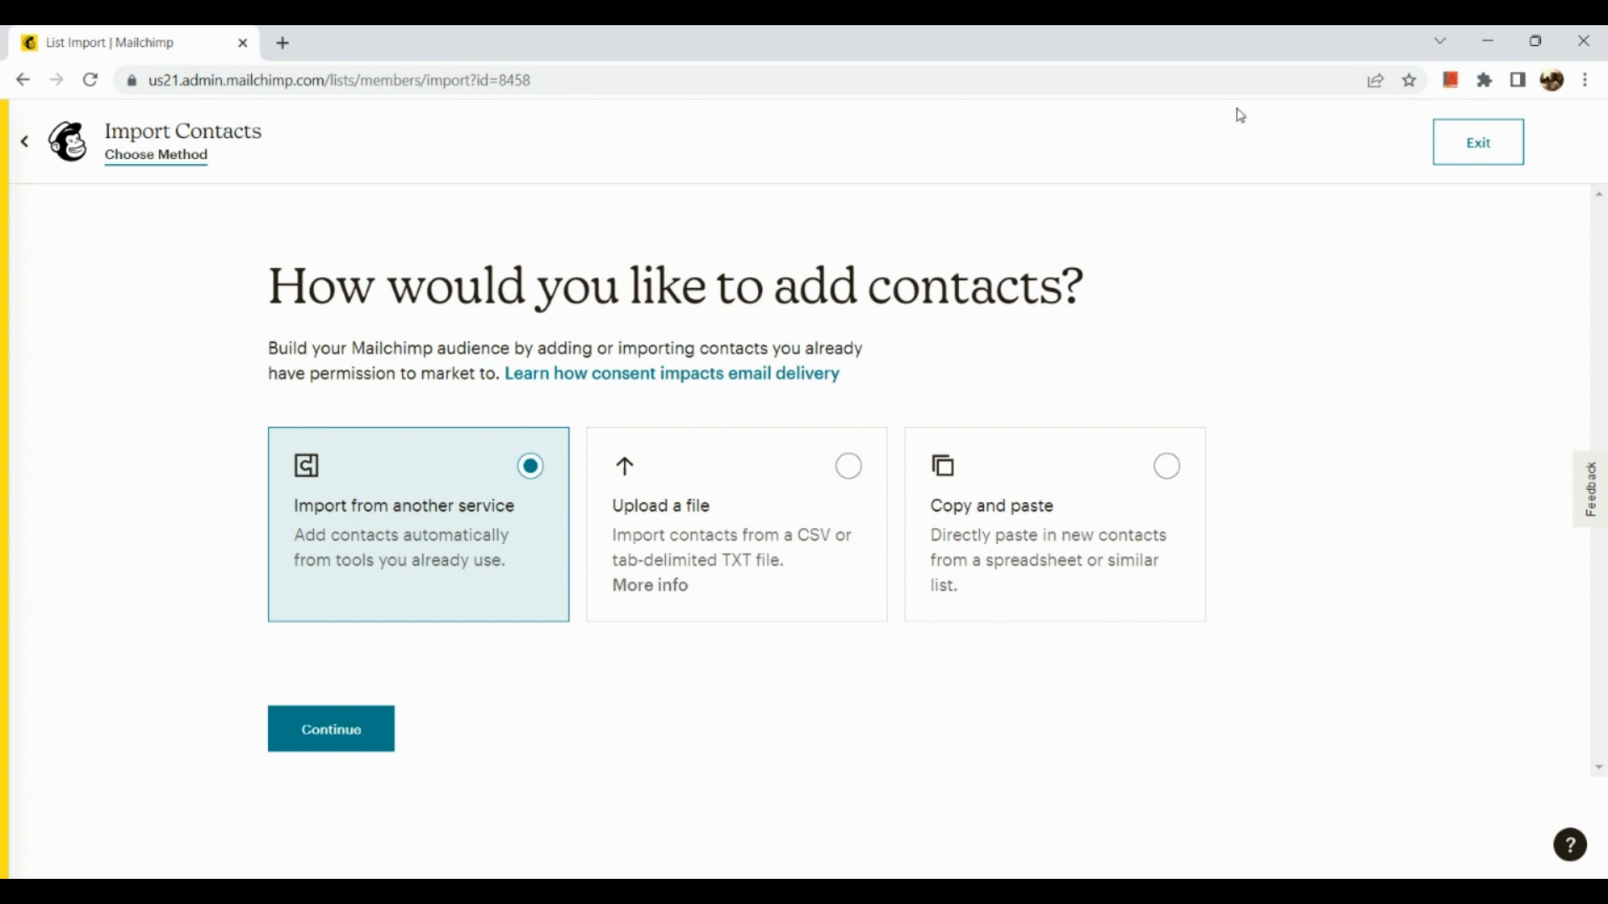
click(24, 141)
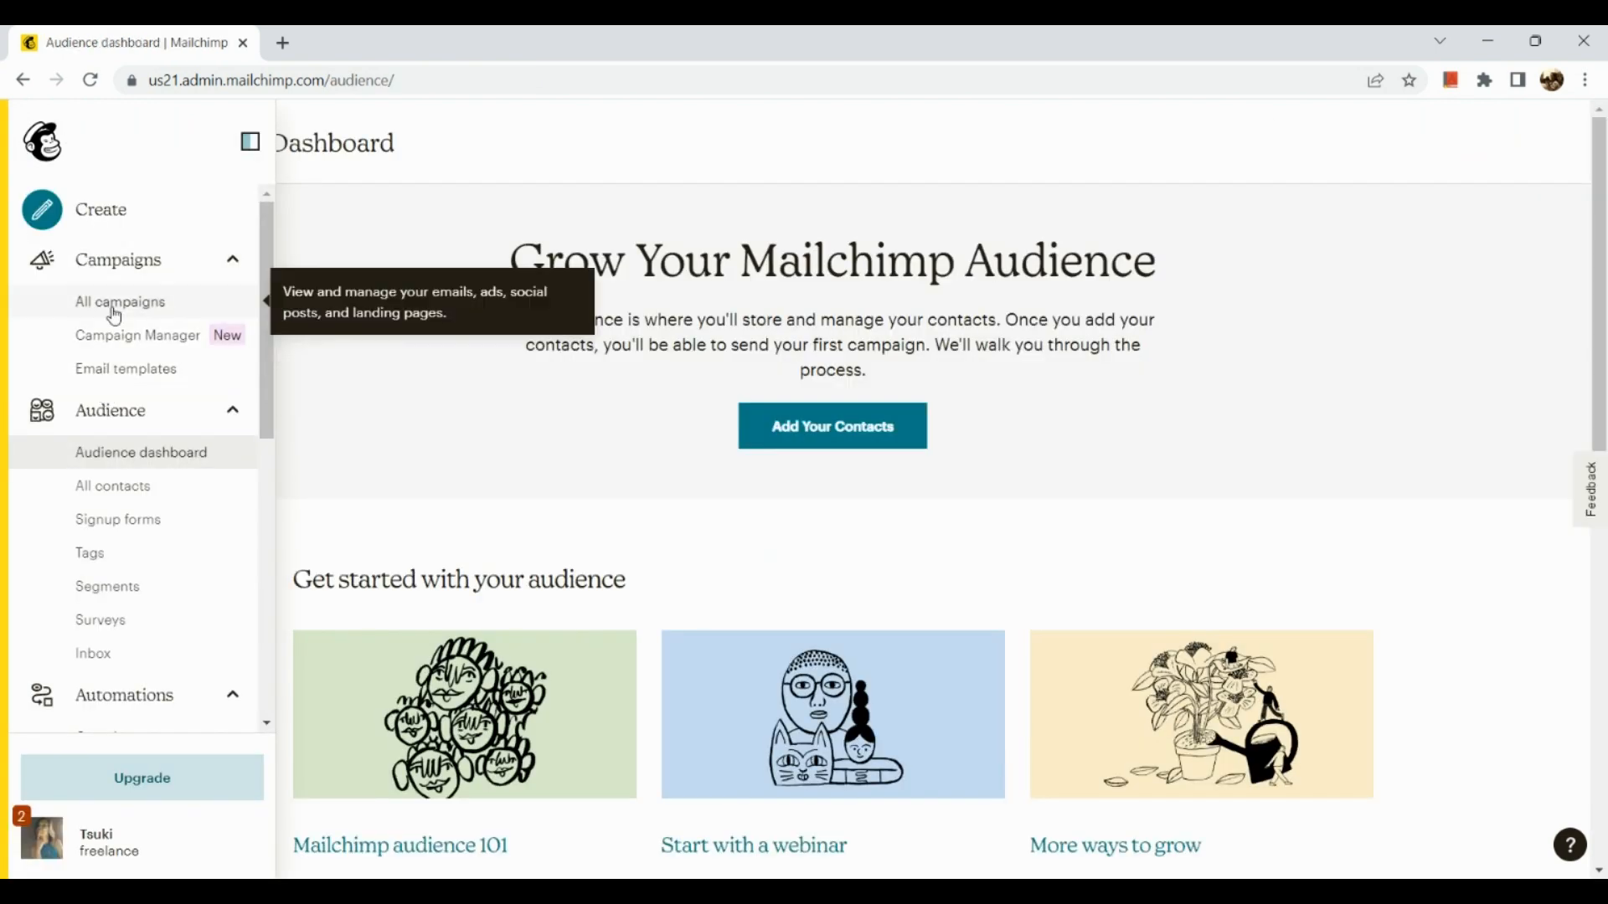
Open the list of all campaigns and look through its drafts and published landing pages from first to last.
click(114, 314)
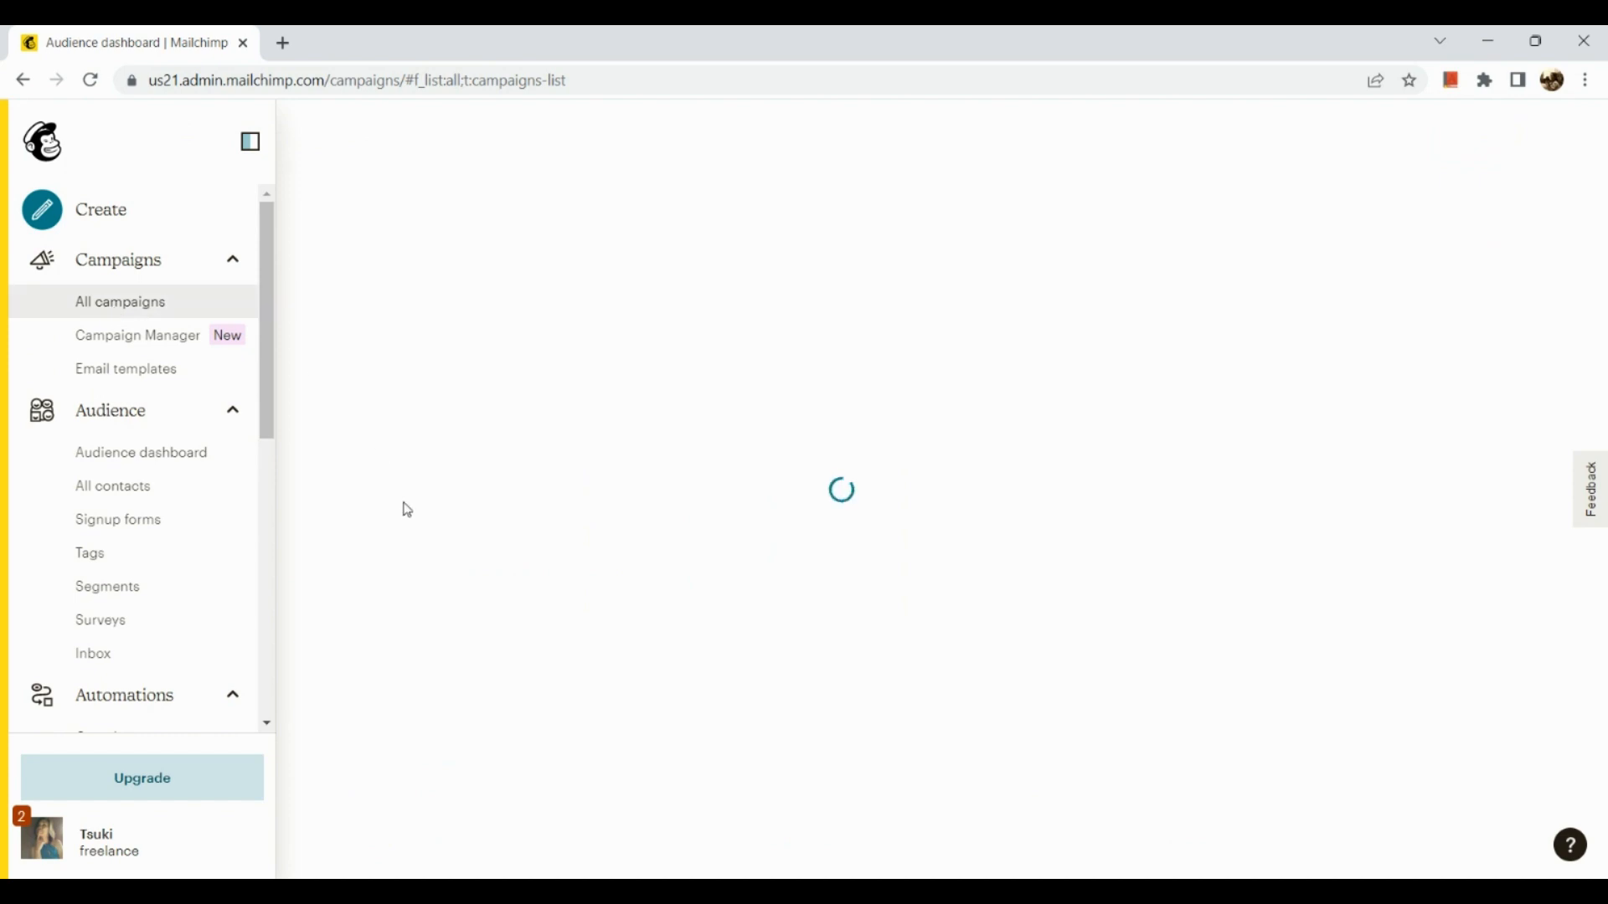
scroll(124, 576, down, 2)
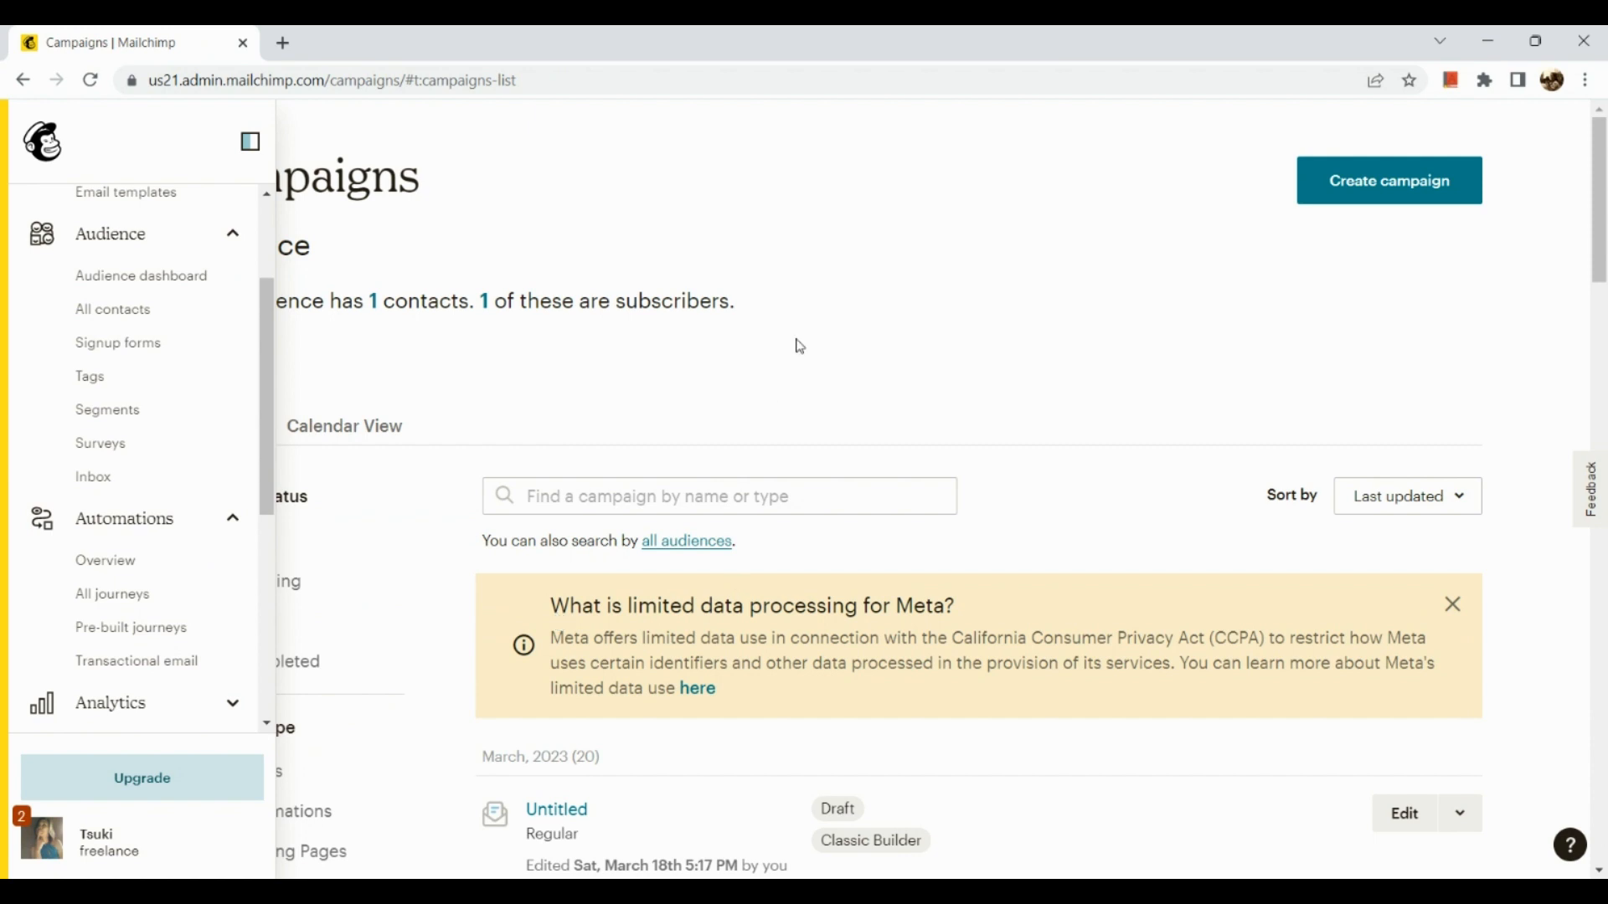
scroll(800, 346, down, 5)
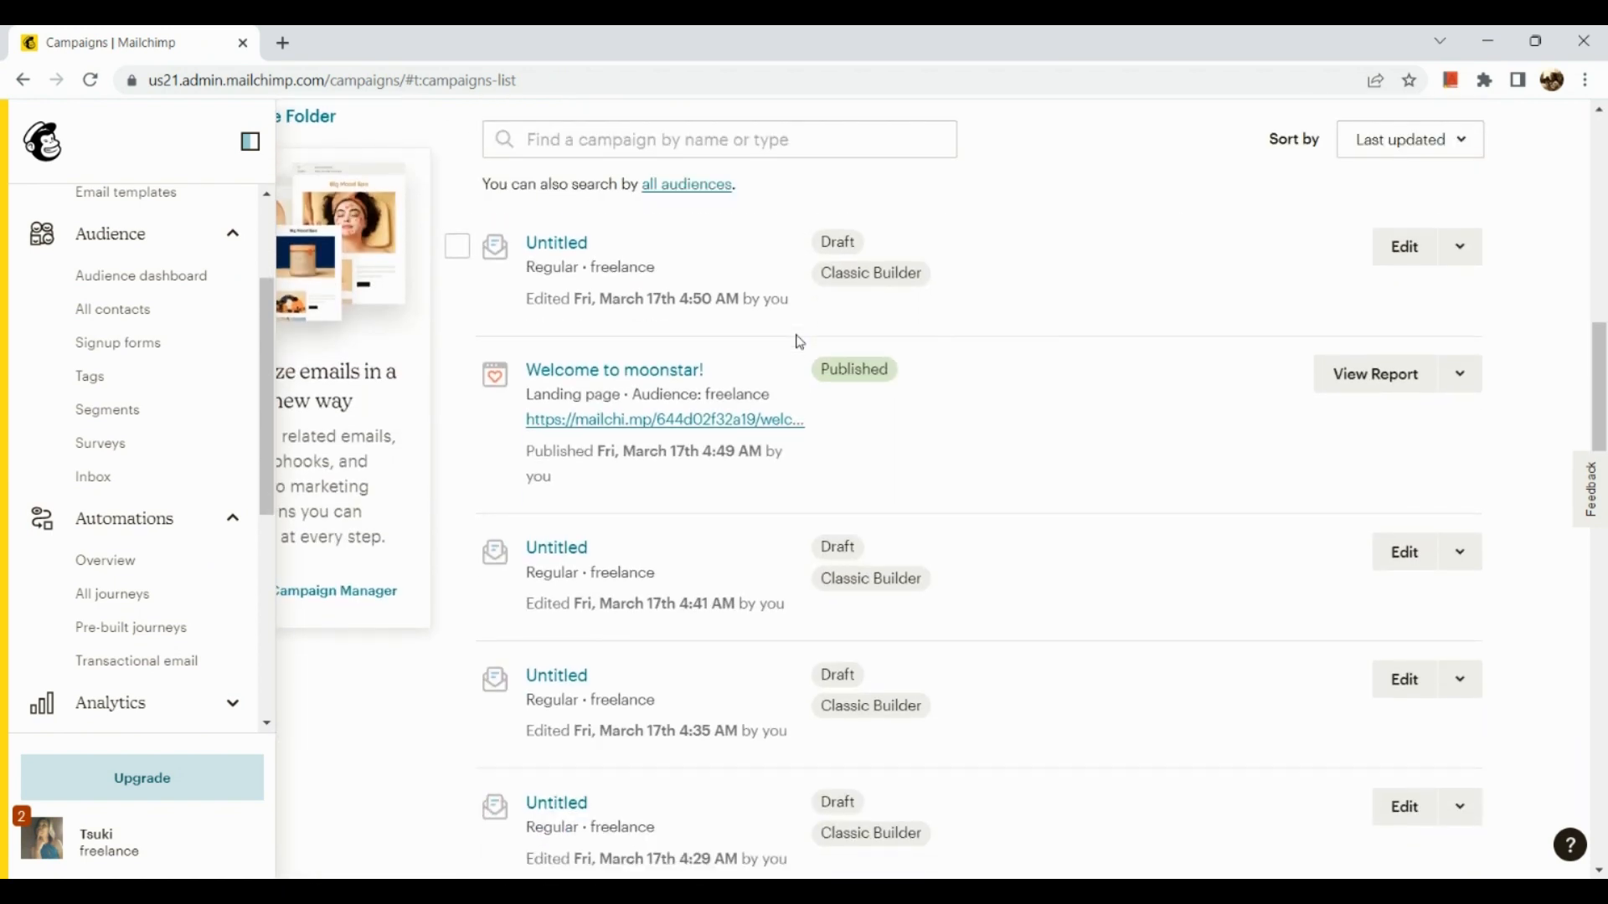
scroll(800, 342, down, 15)
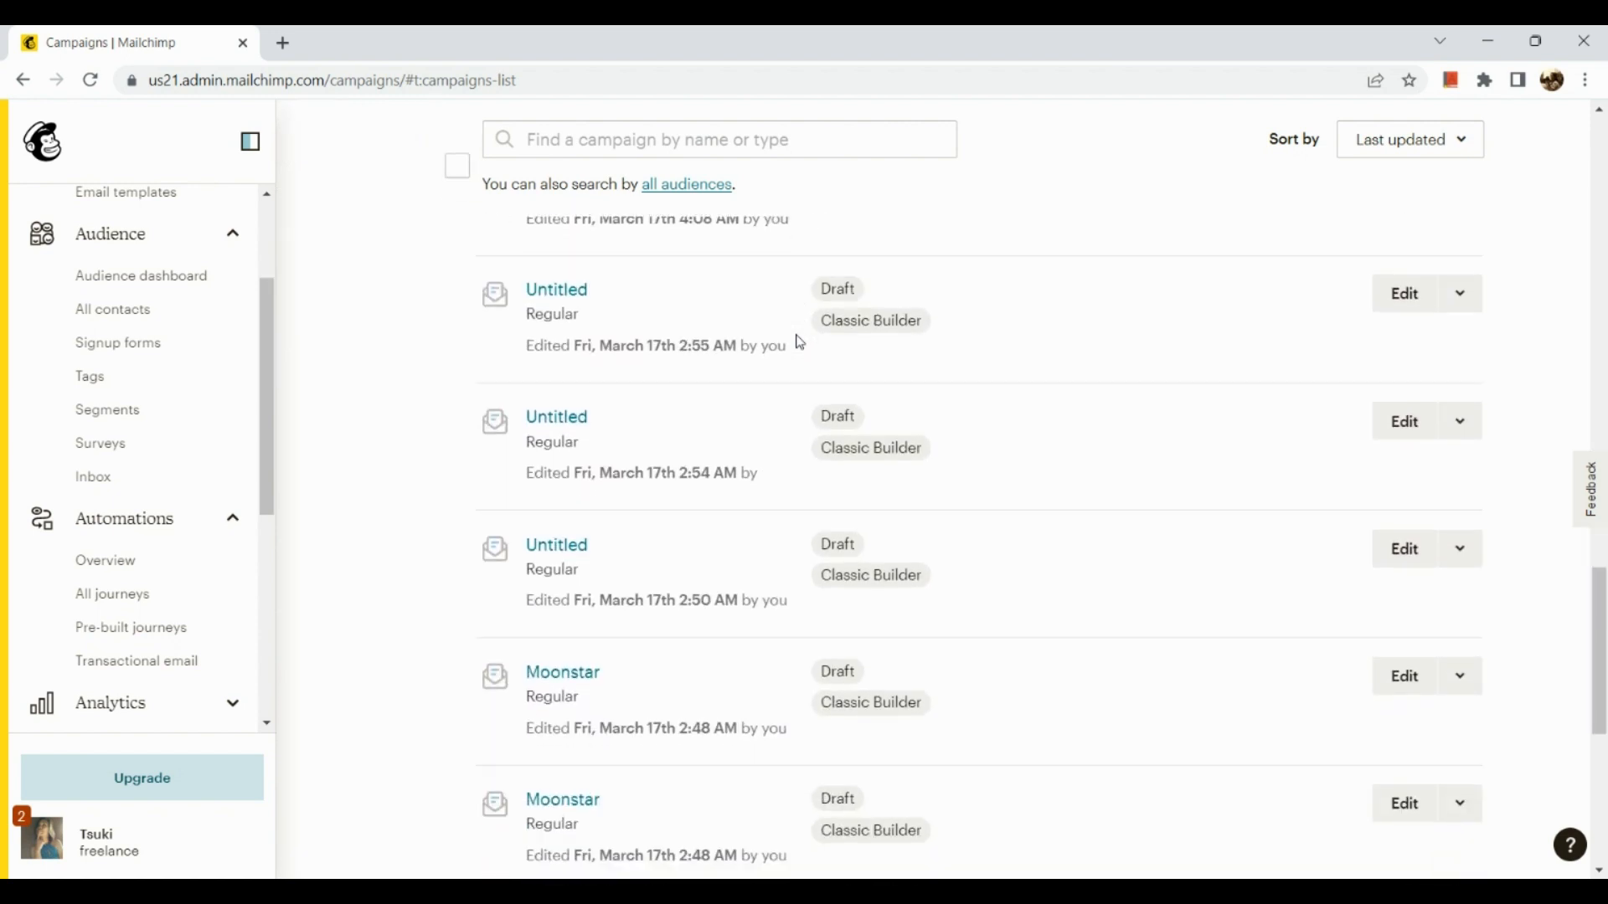
scroll(800, 343, down, 7)
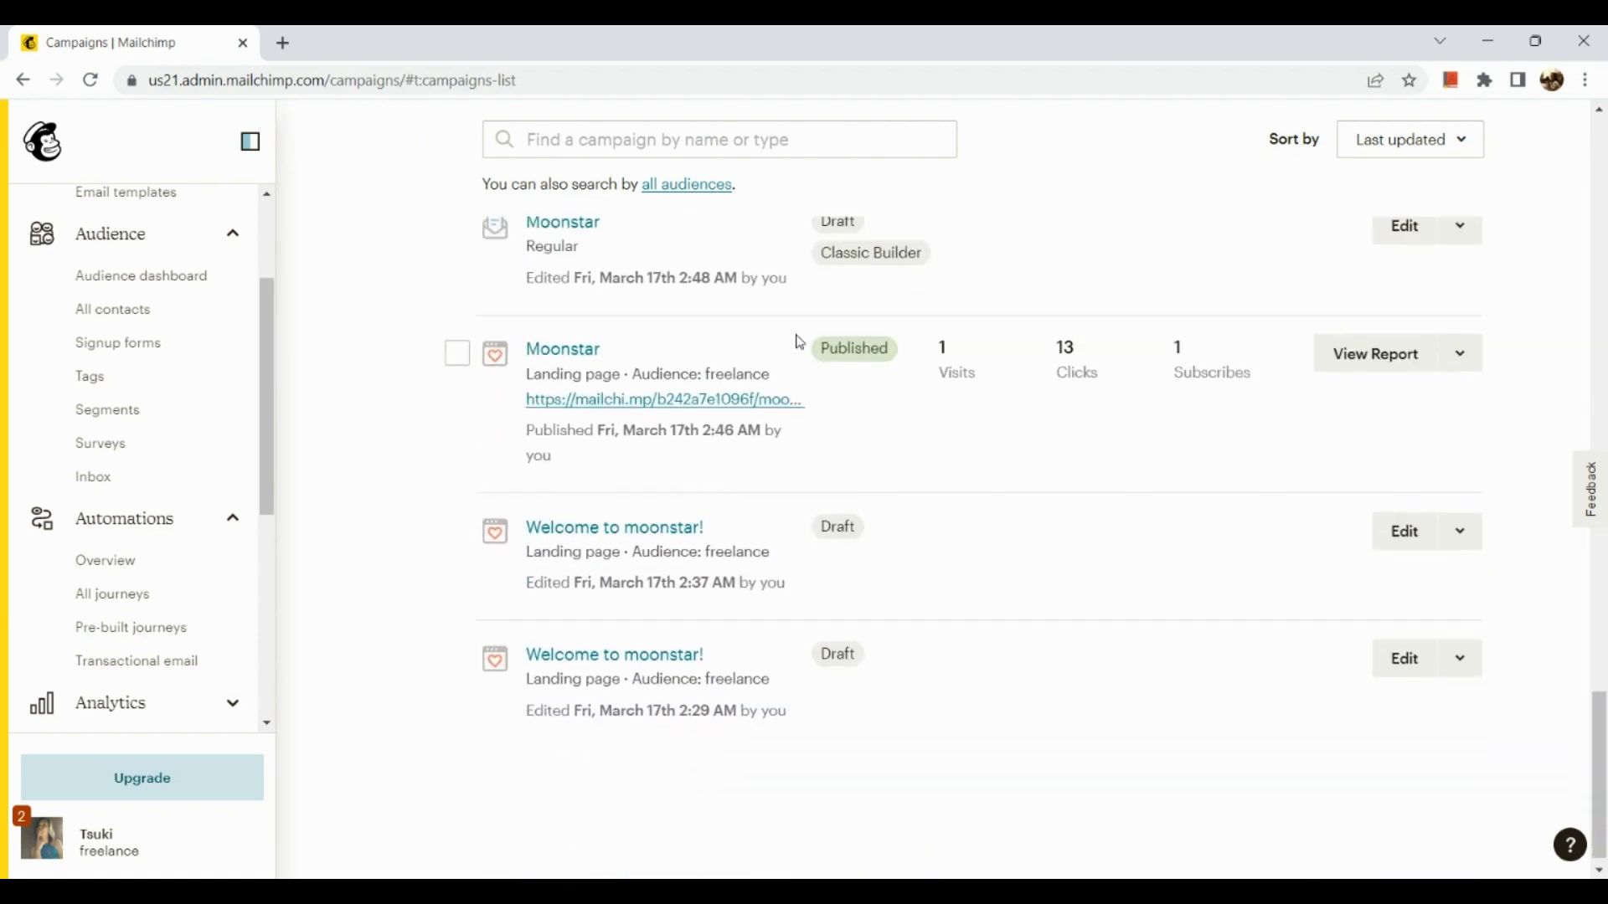
scroll(800, 342, up, 15)
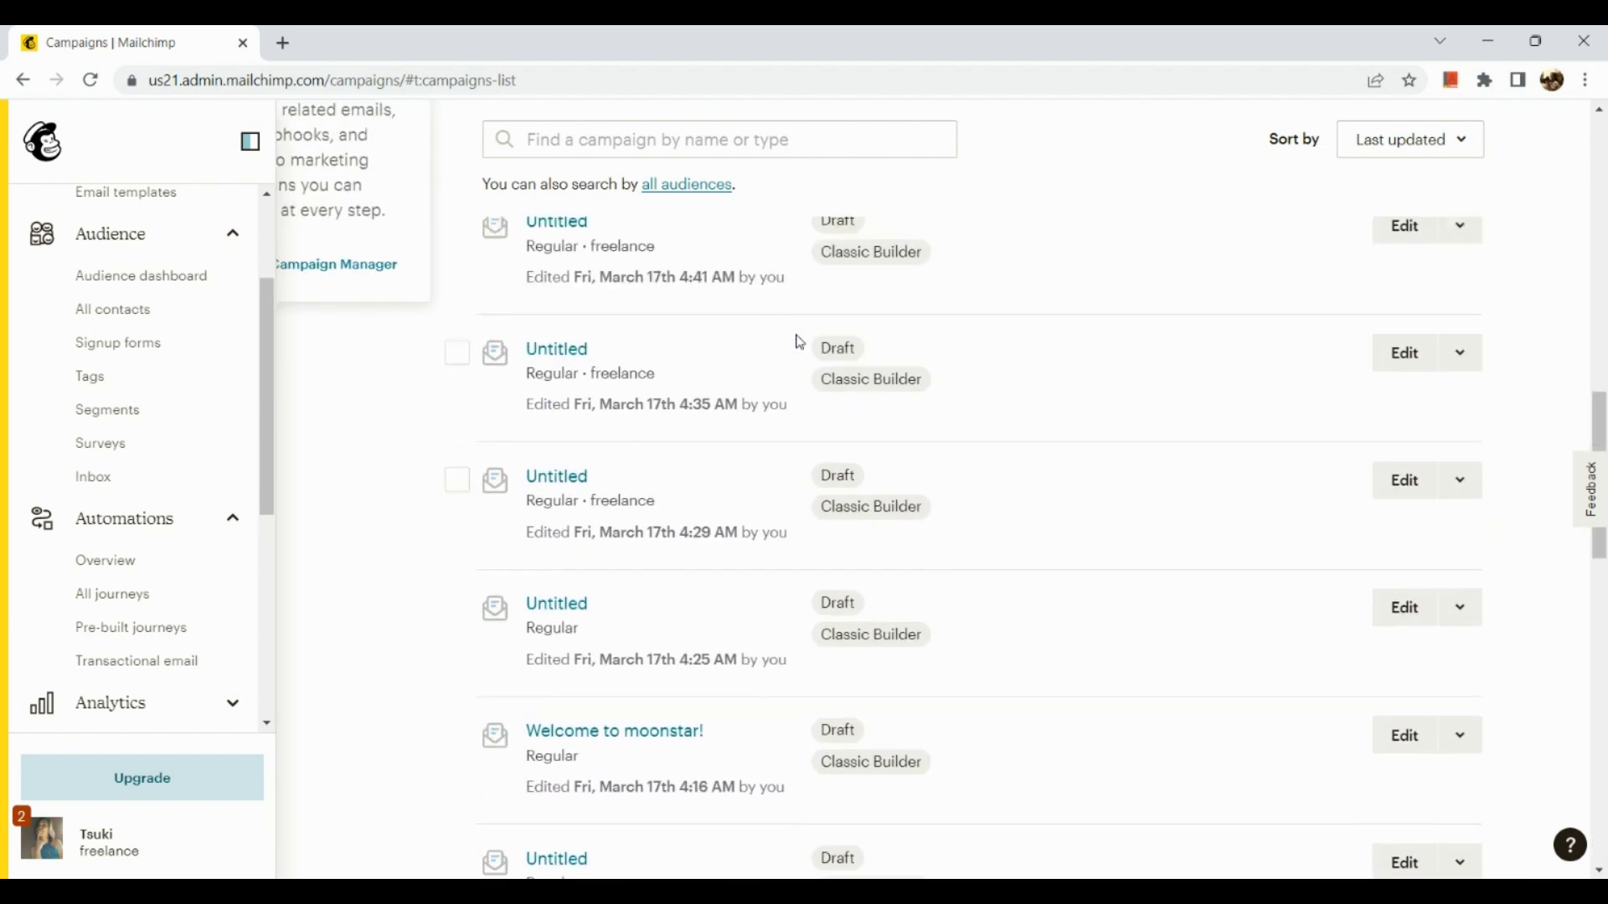
scroll(799, 342, up, 6)
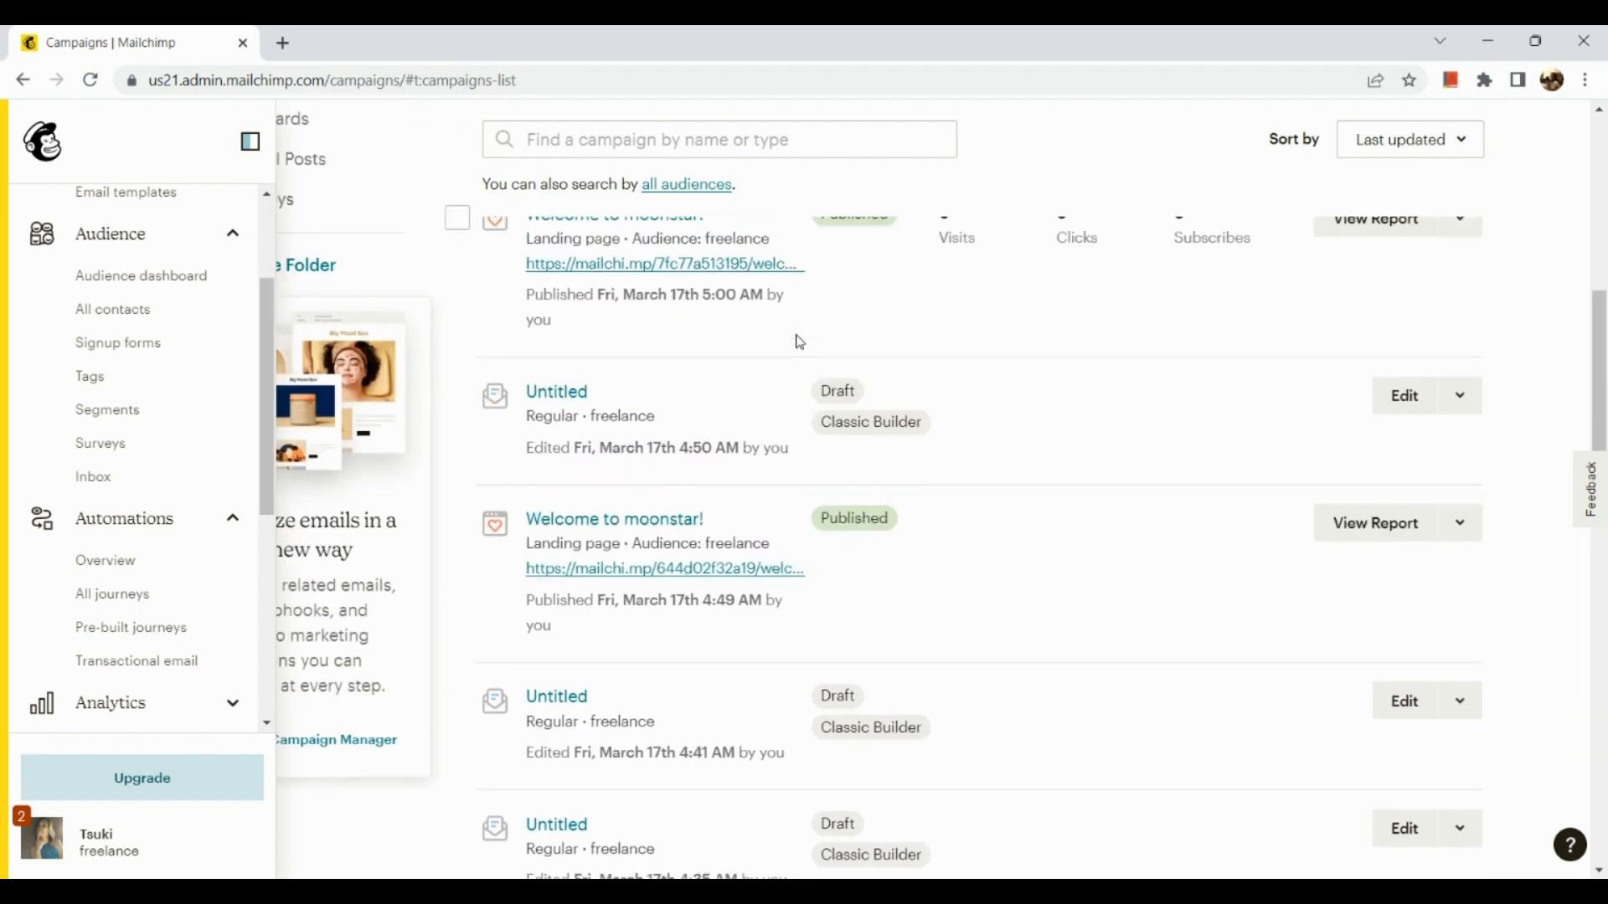
scroll(800, 342, up, 7)
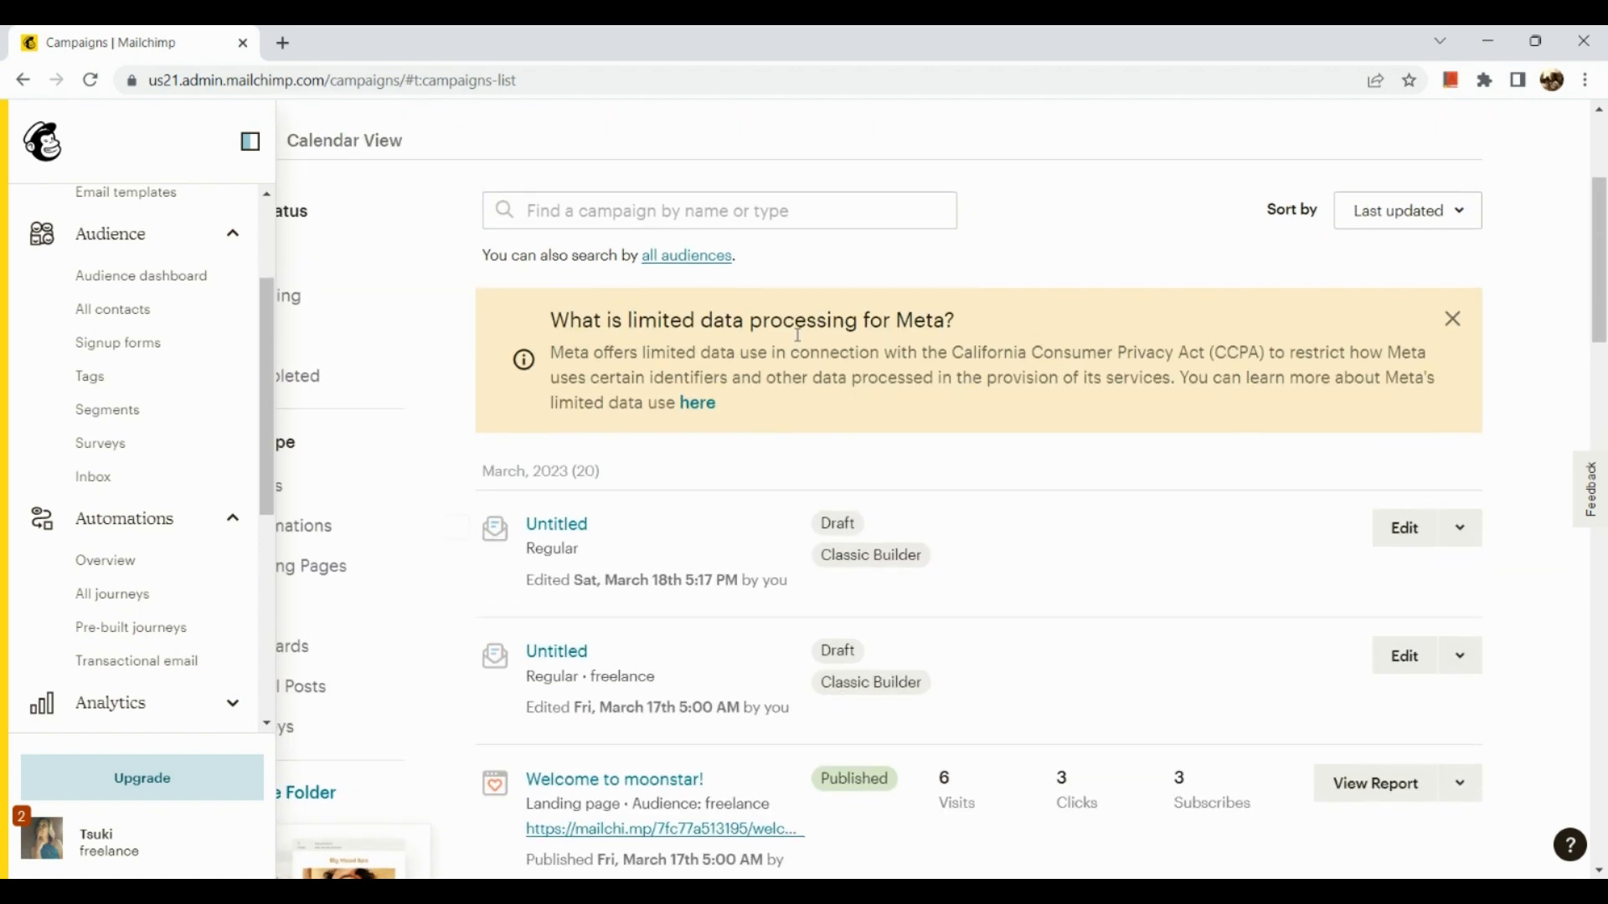
scroll(797, 335, down, 1)
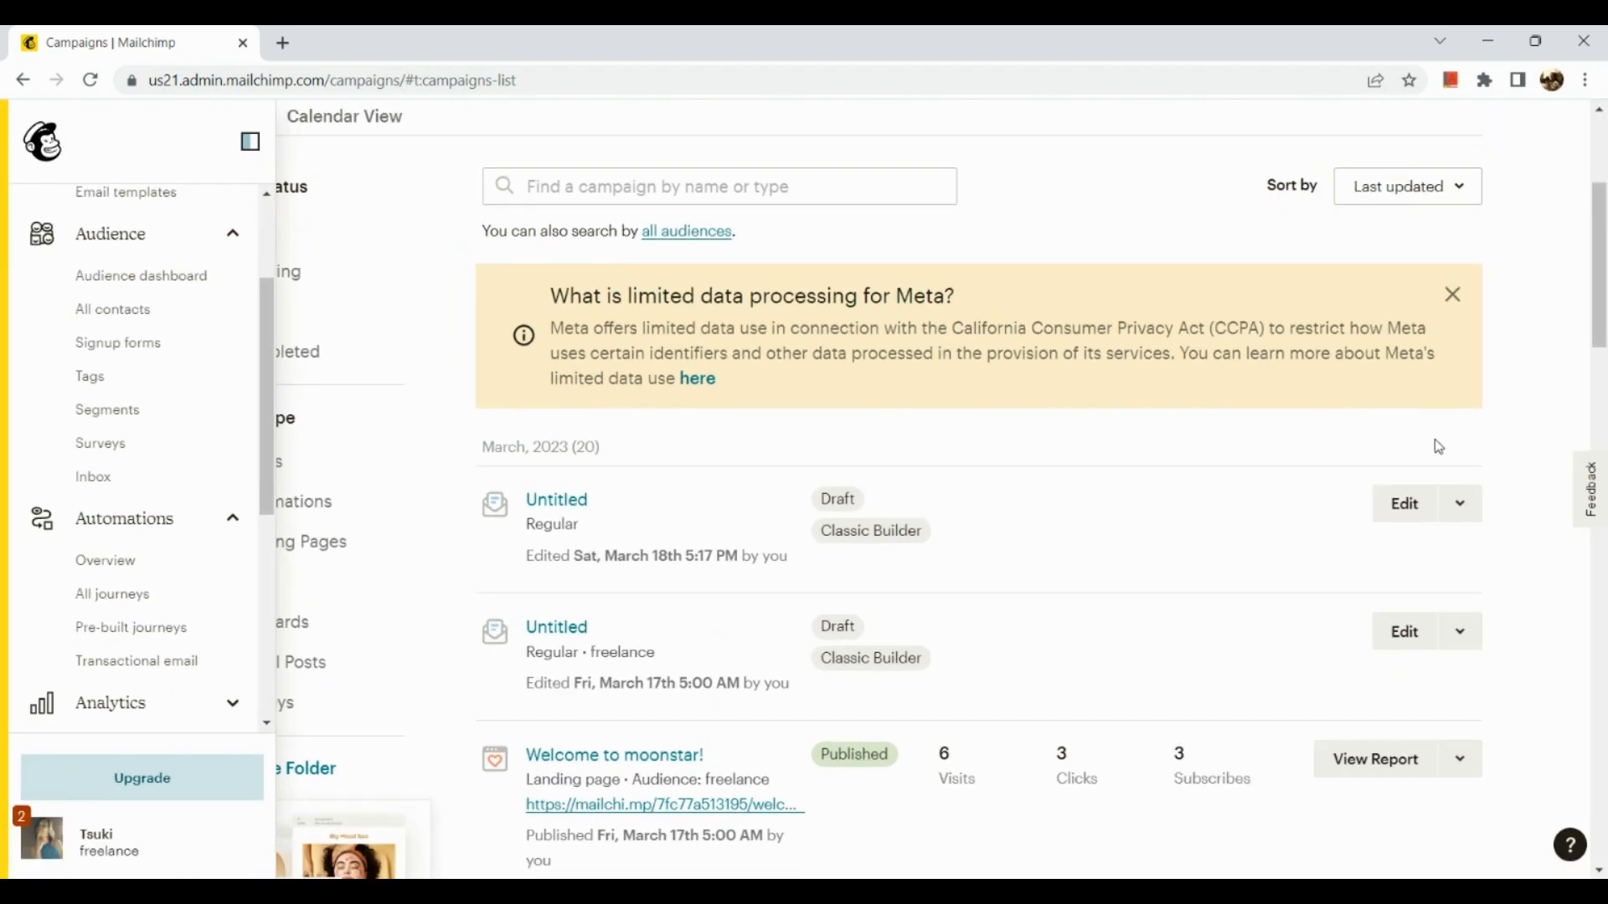
Check the extra actions of the most recently updated untitled draft and try to open it from the campaign list.
click(1472, 509)
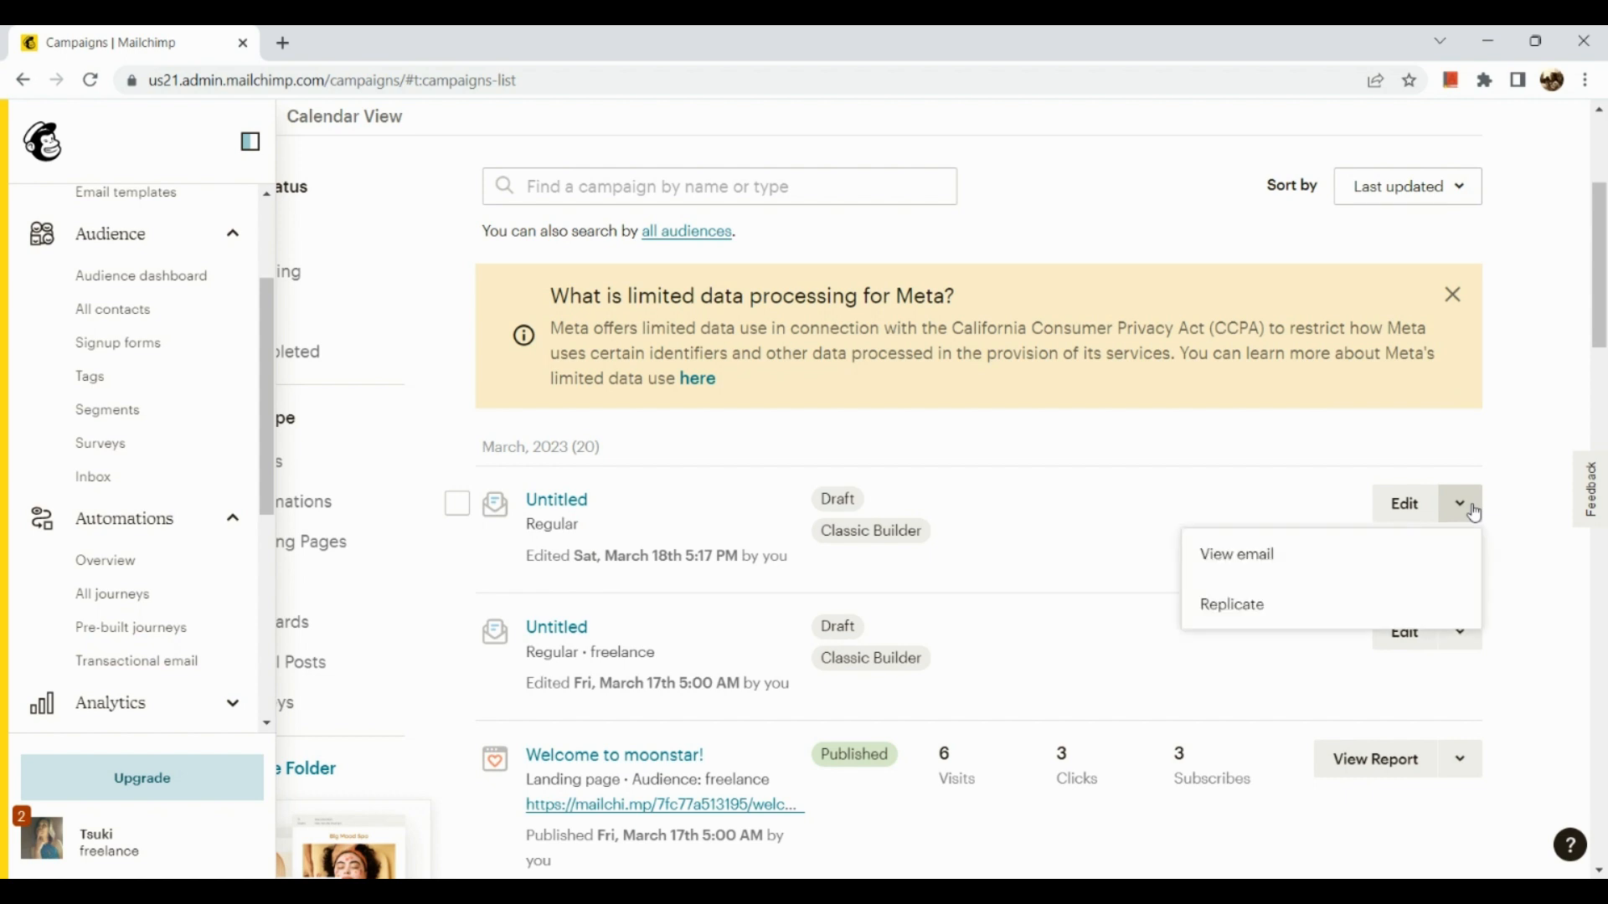
click(563, 514)
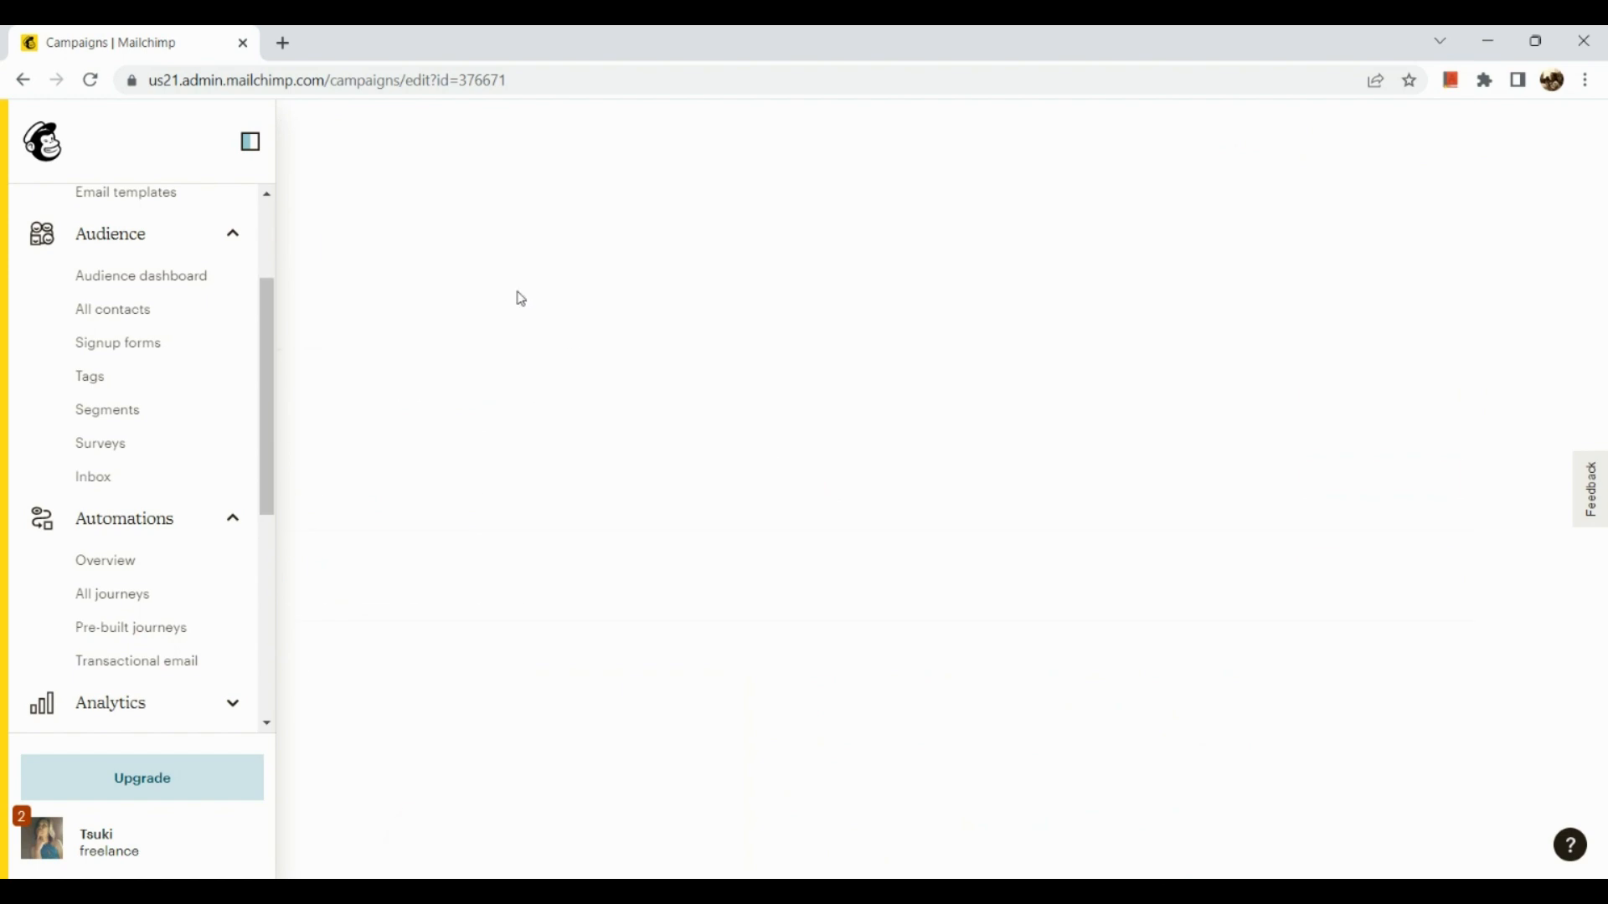
click(62, 160)
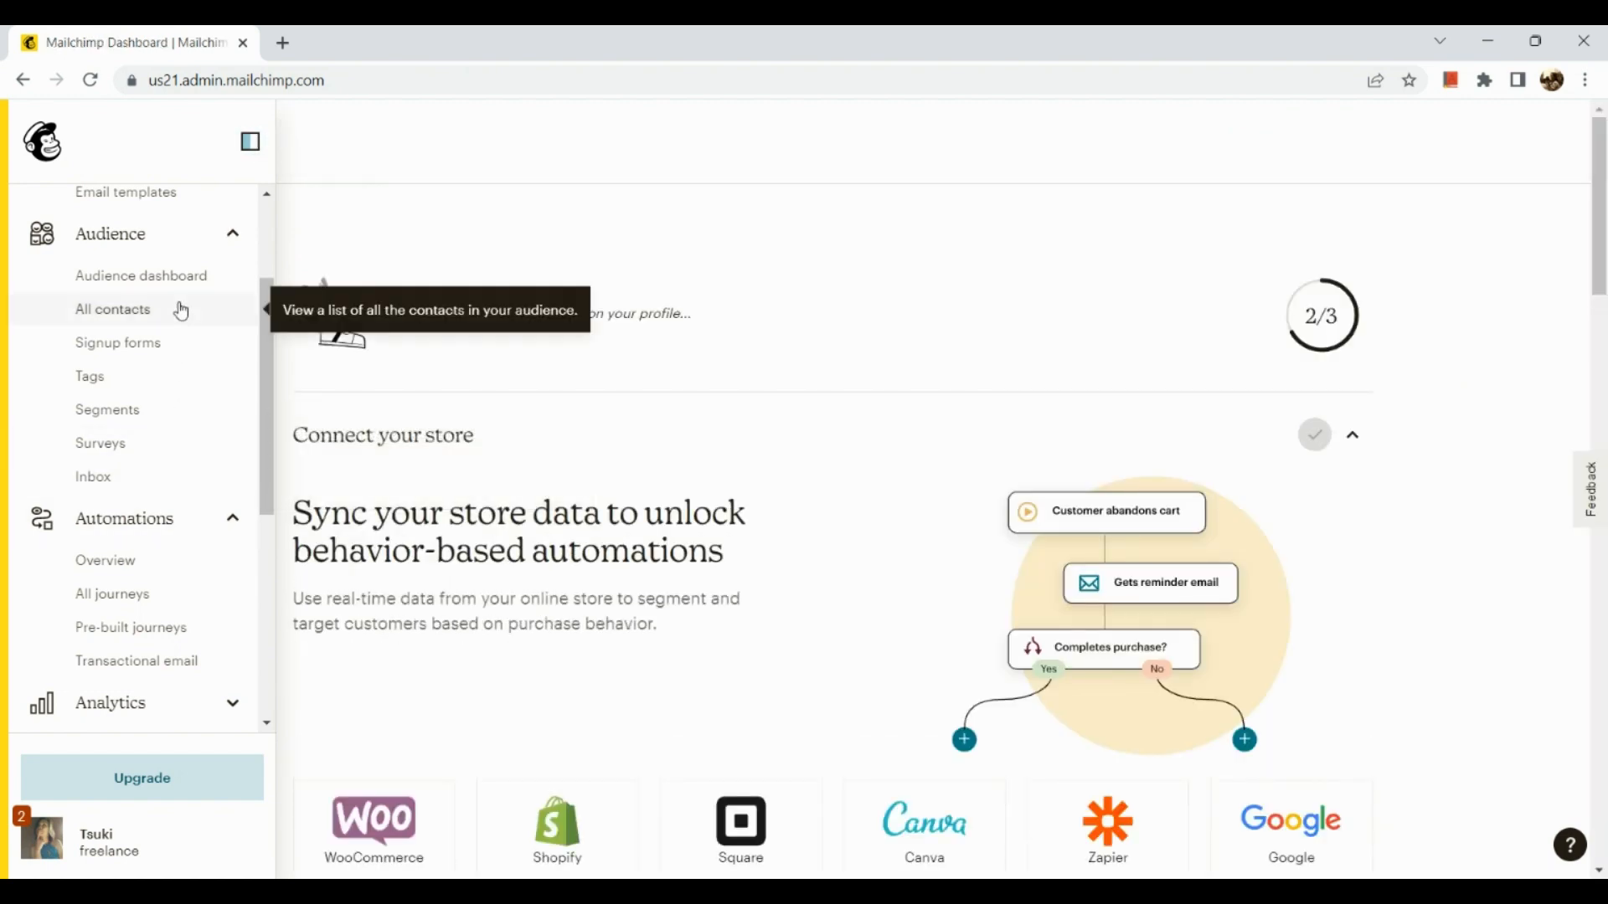
Reopen the list of all campaigns and dock the navigation sidebar beside the page.
scroll(168, 350, up, 2)
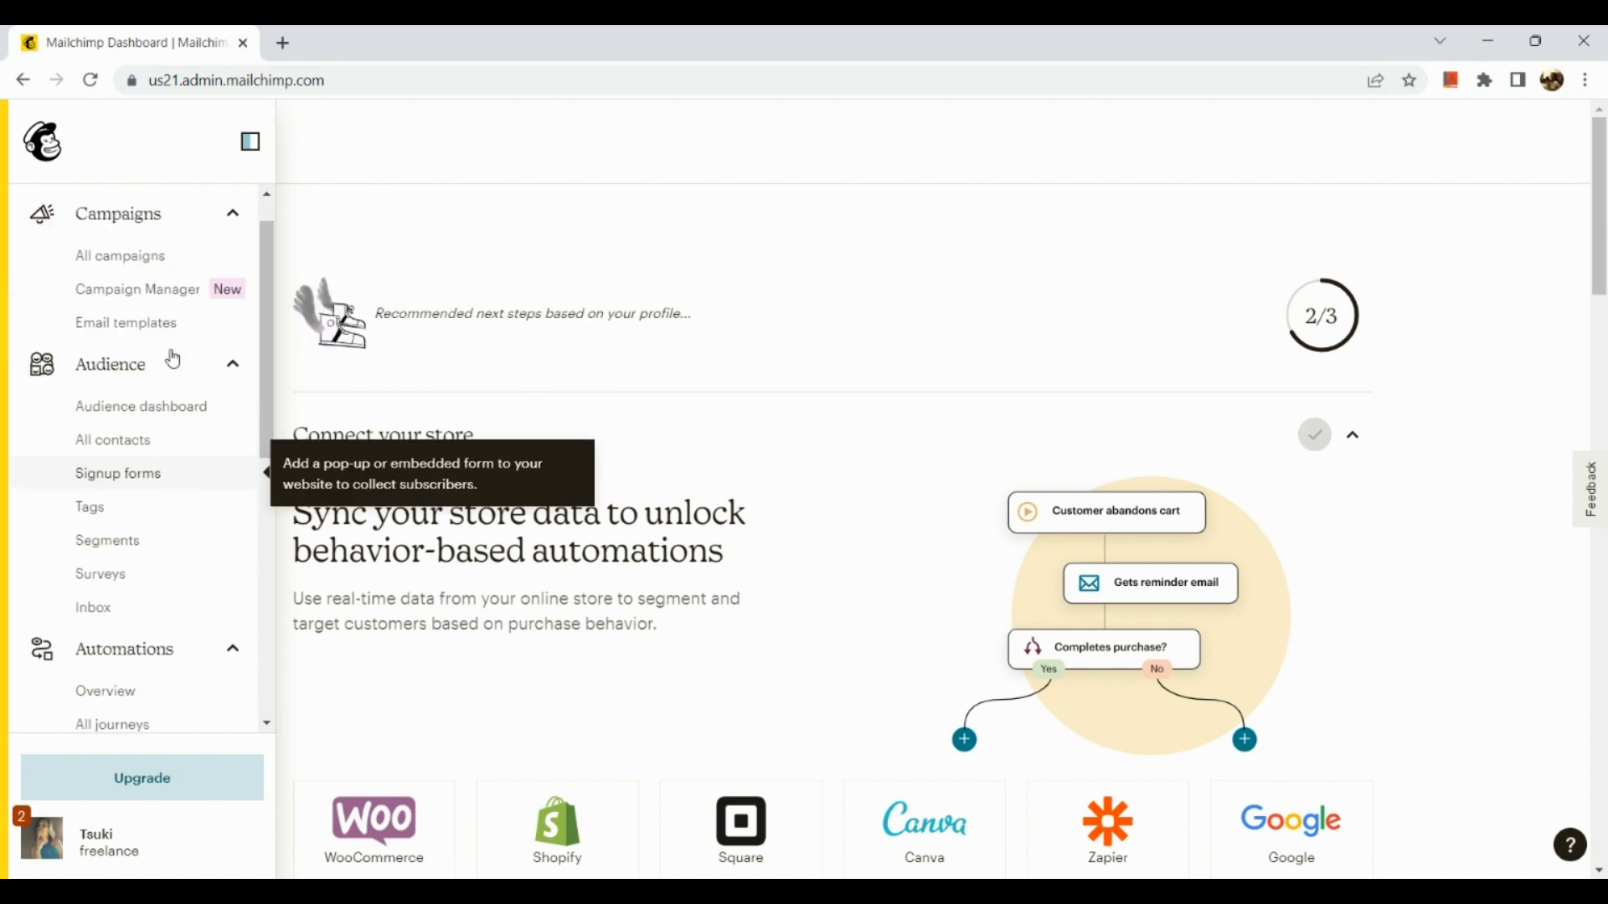
click(185, 263)
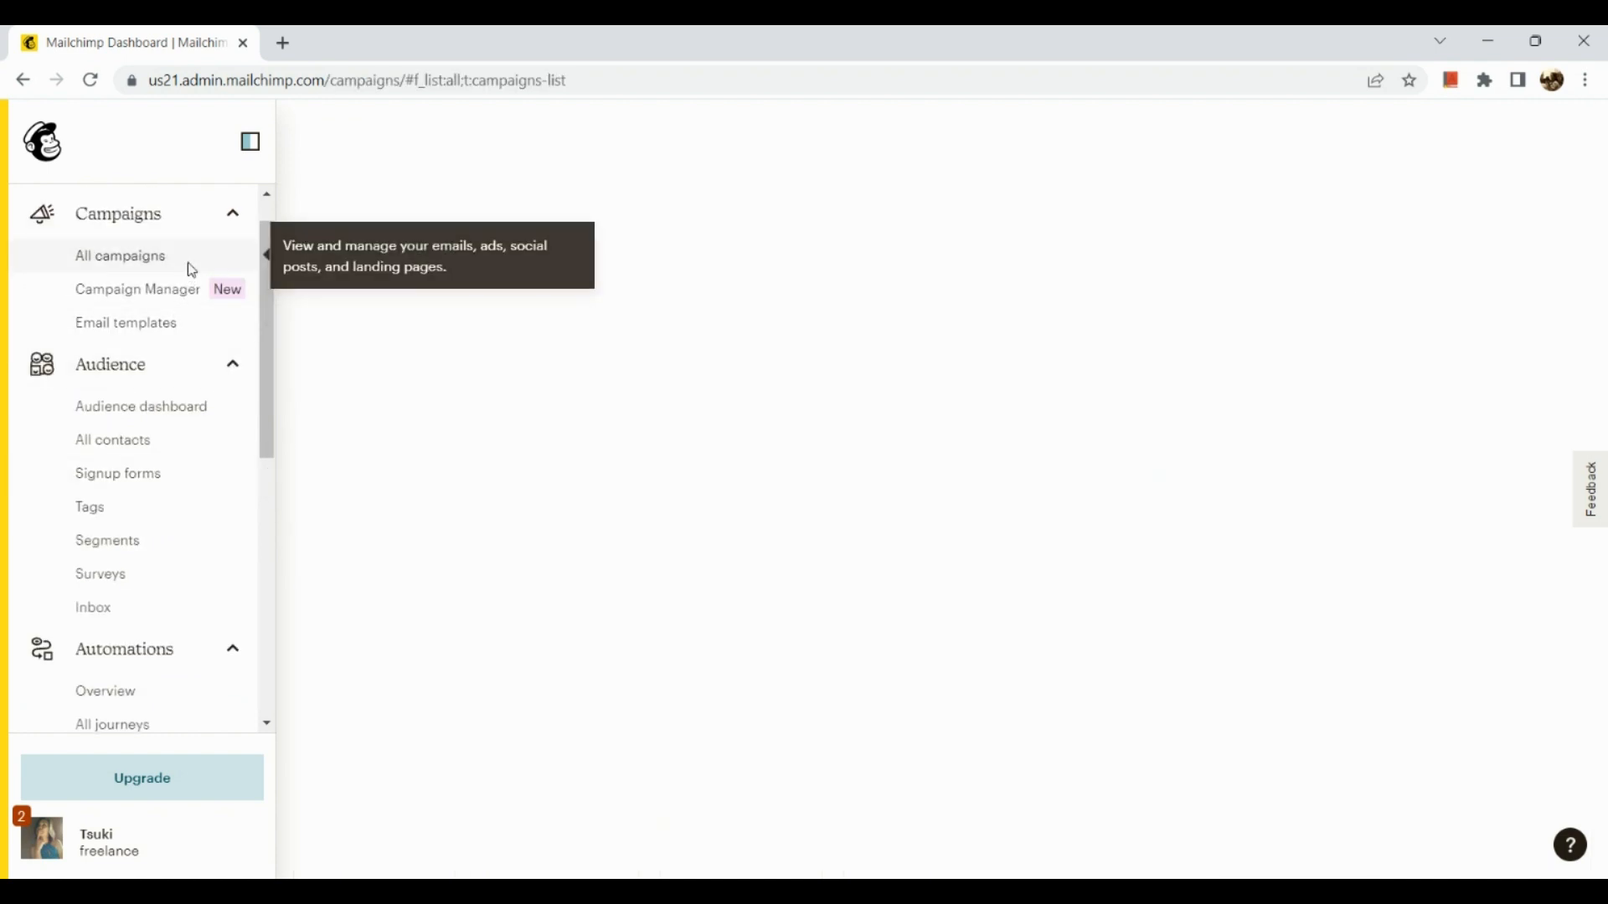
click(264, 158)
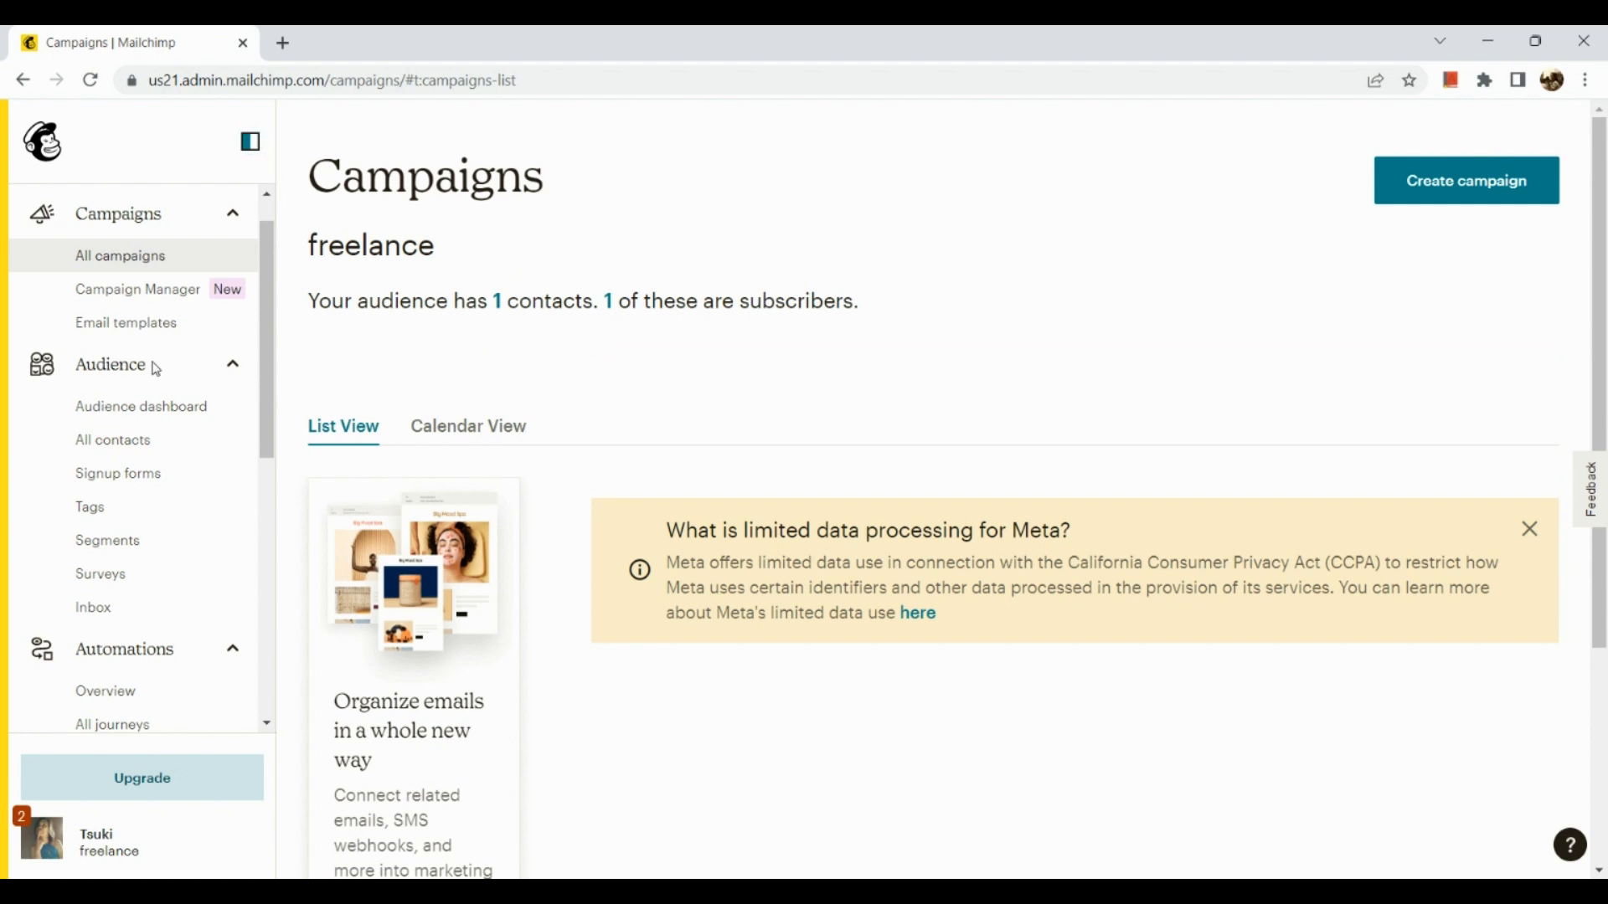
scroll(549, 671, down, 2)
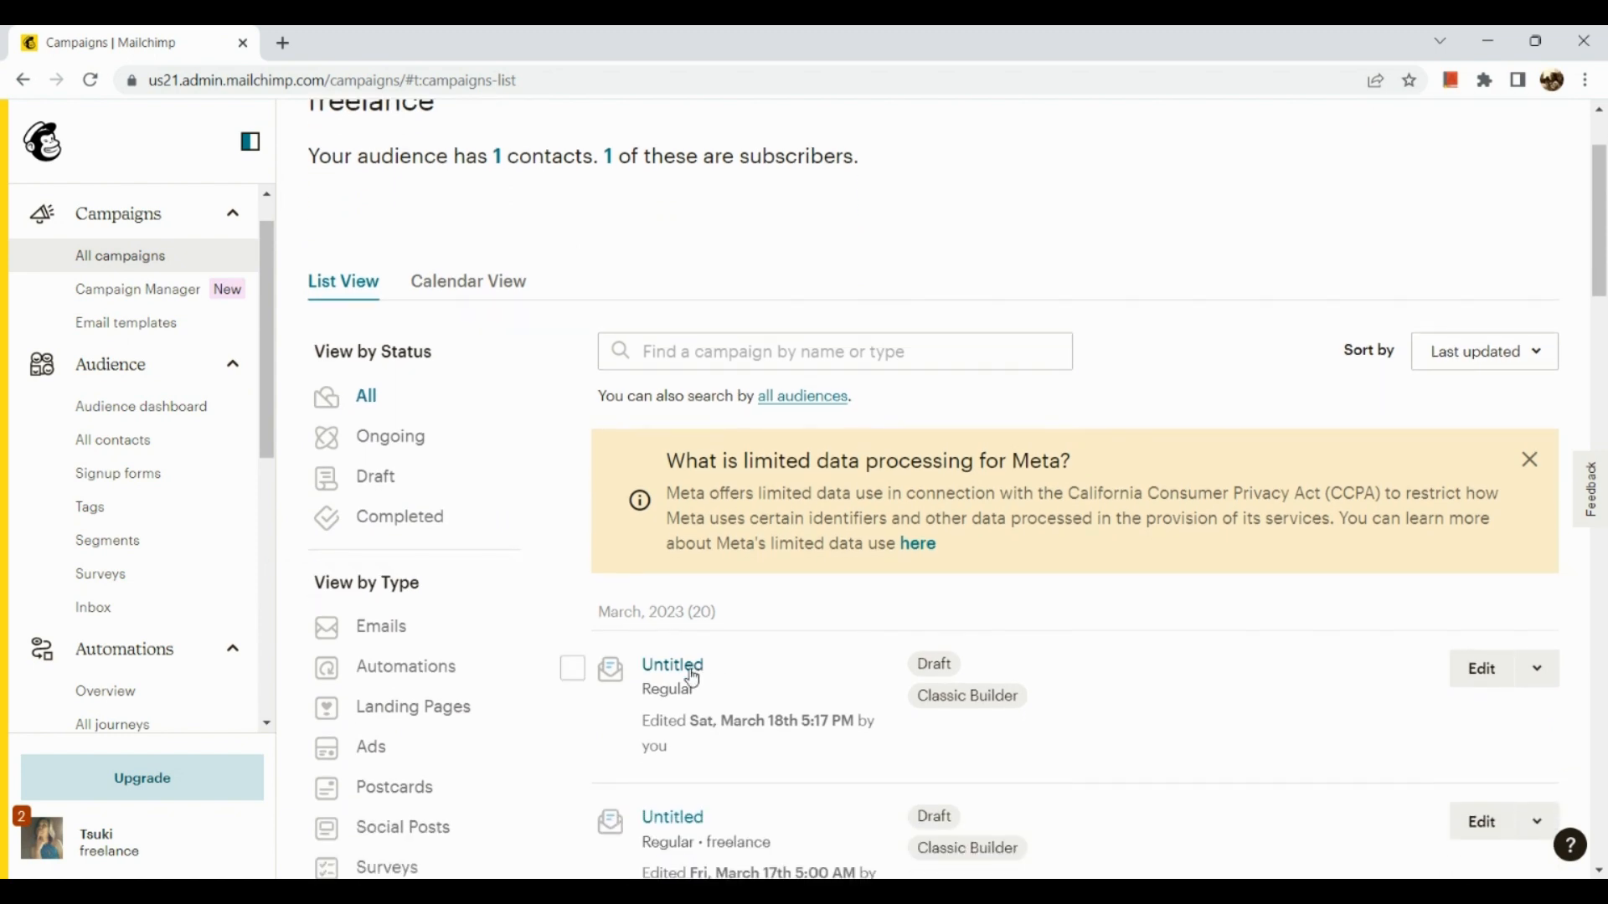
View the email of the most recently updated untitled draft, look through it to the footer, and return to the campaign list.
click(1551, 690)
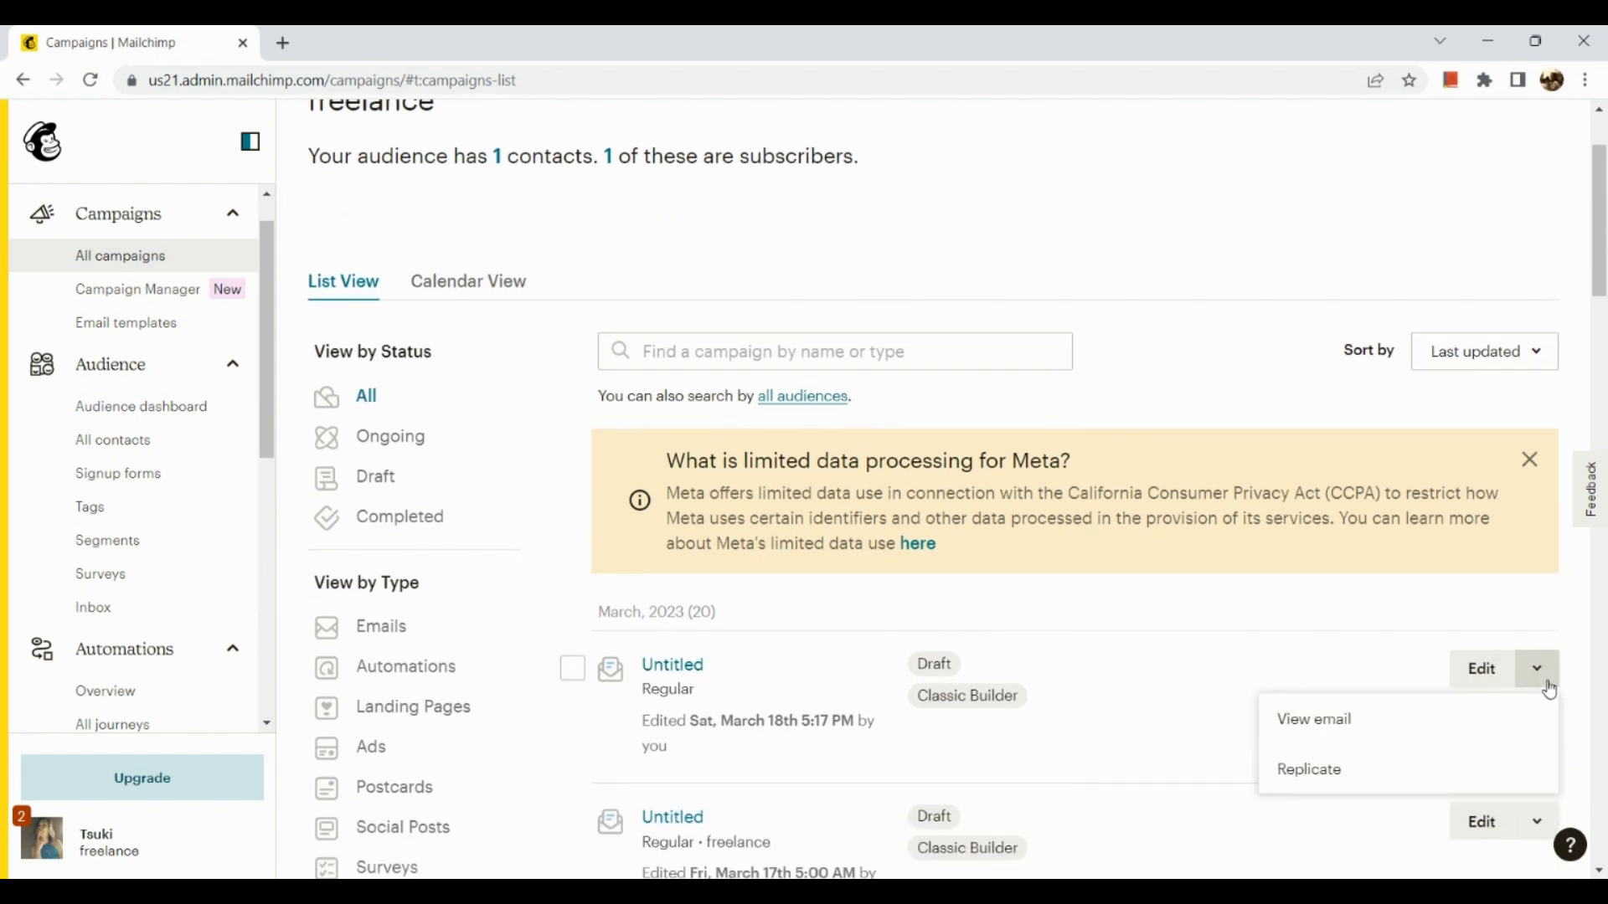
click(1476, 727)
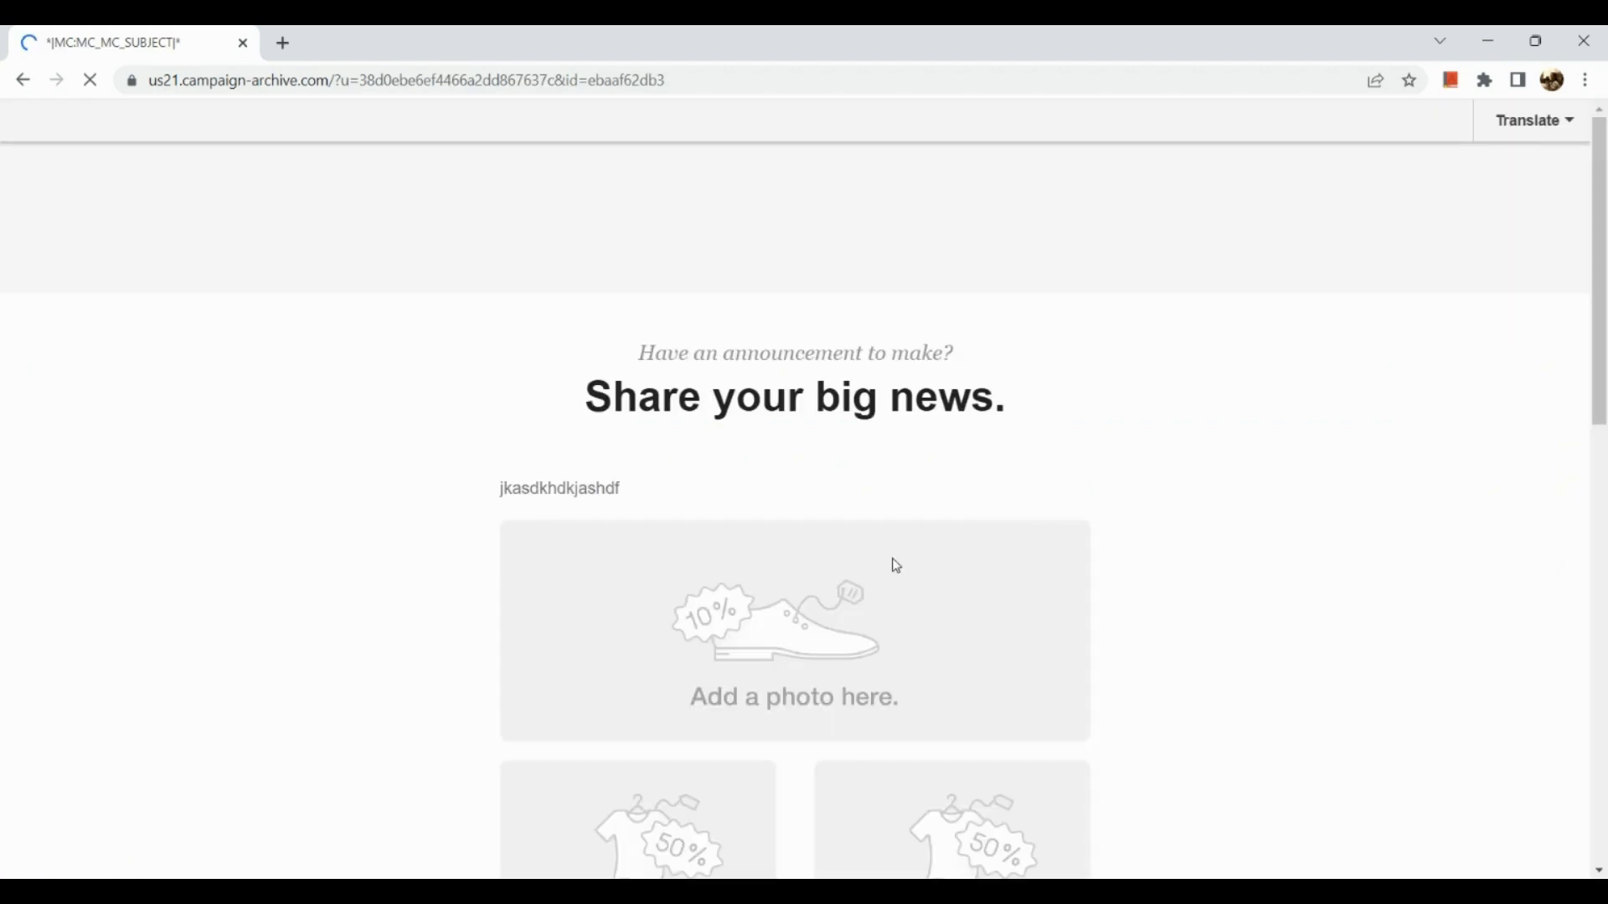
scroll(896, 566, down, 12)
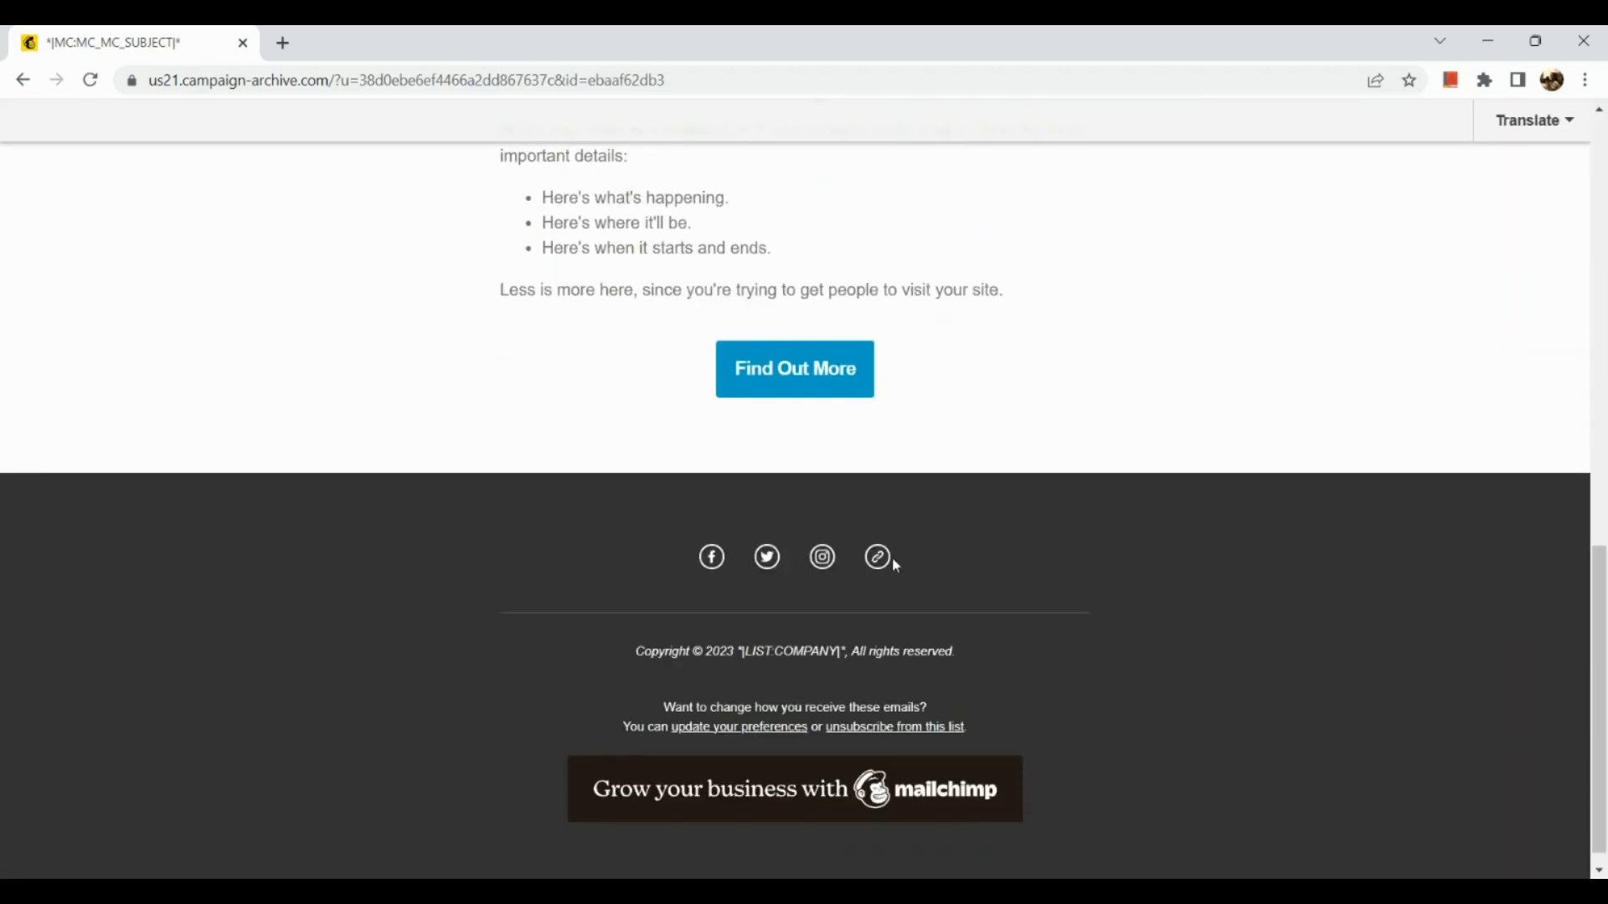
scroll(896, 566, up, 4)
scroll(896, 566, up, 10)
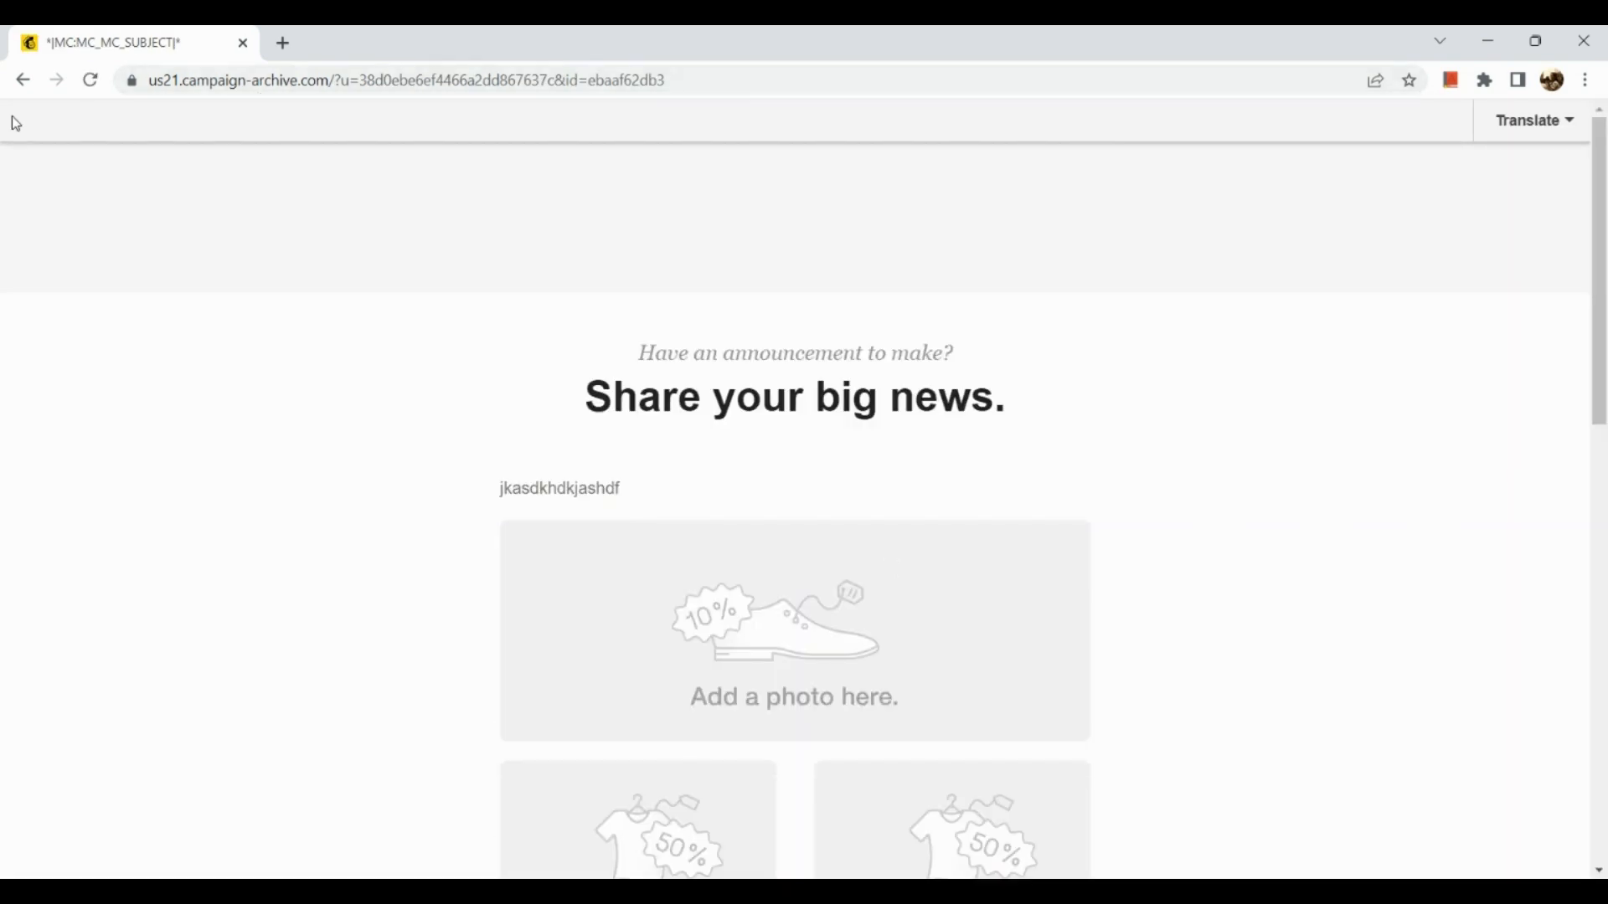
click(25, 87)
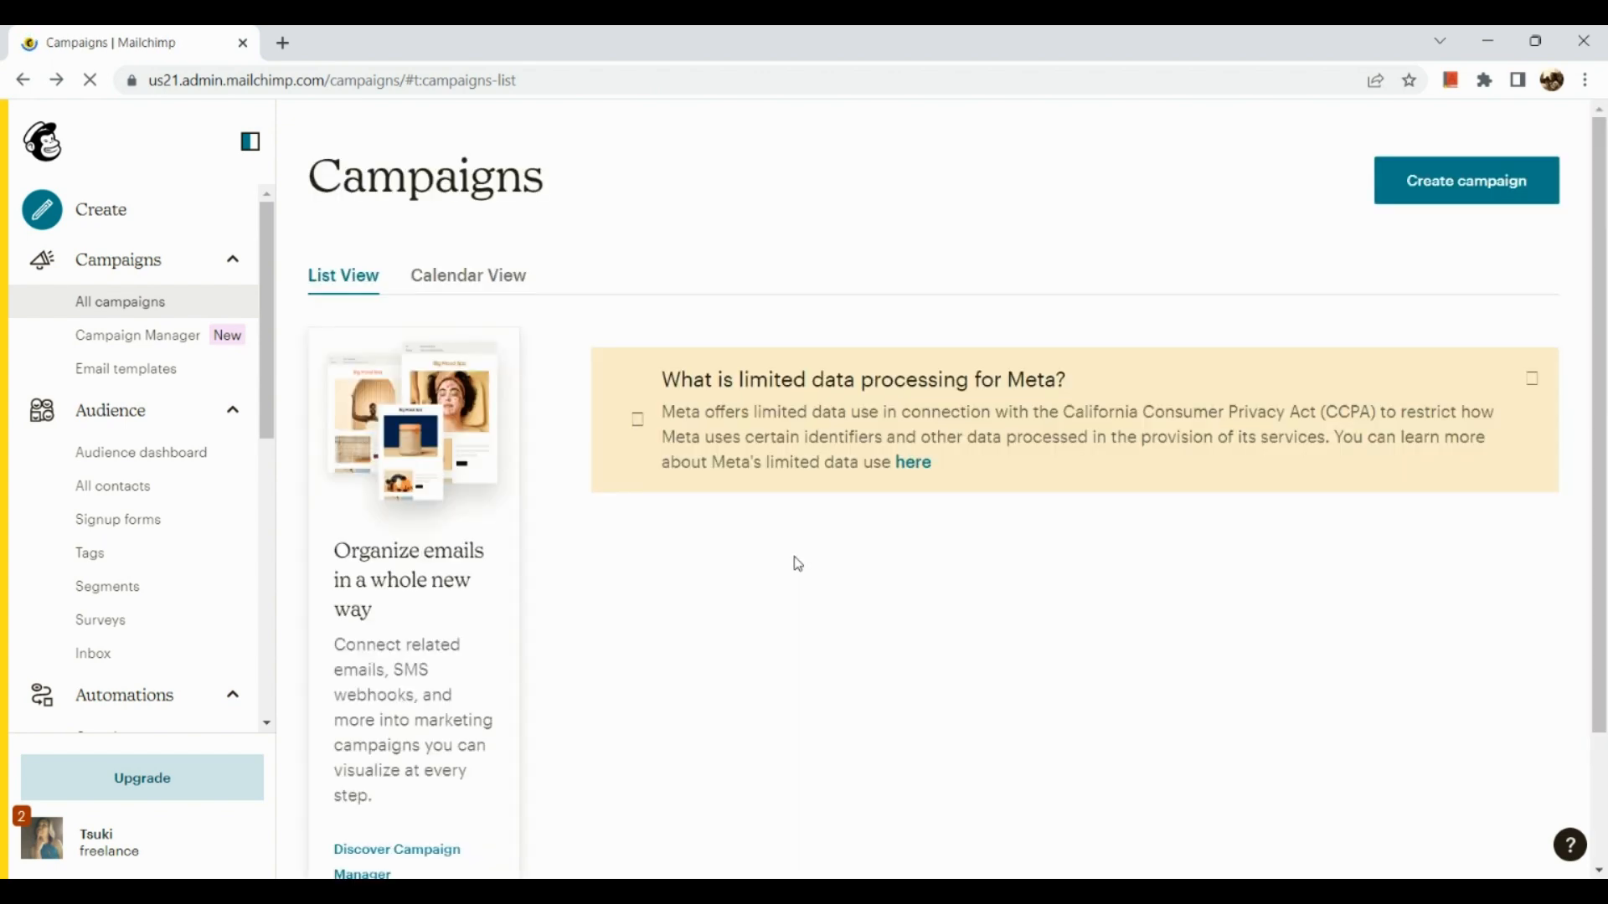
Open the most recently updated untitled draft for editing and collapse the navigation sidebar.
scroll(737, 639, down, 5)
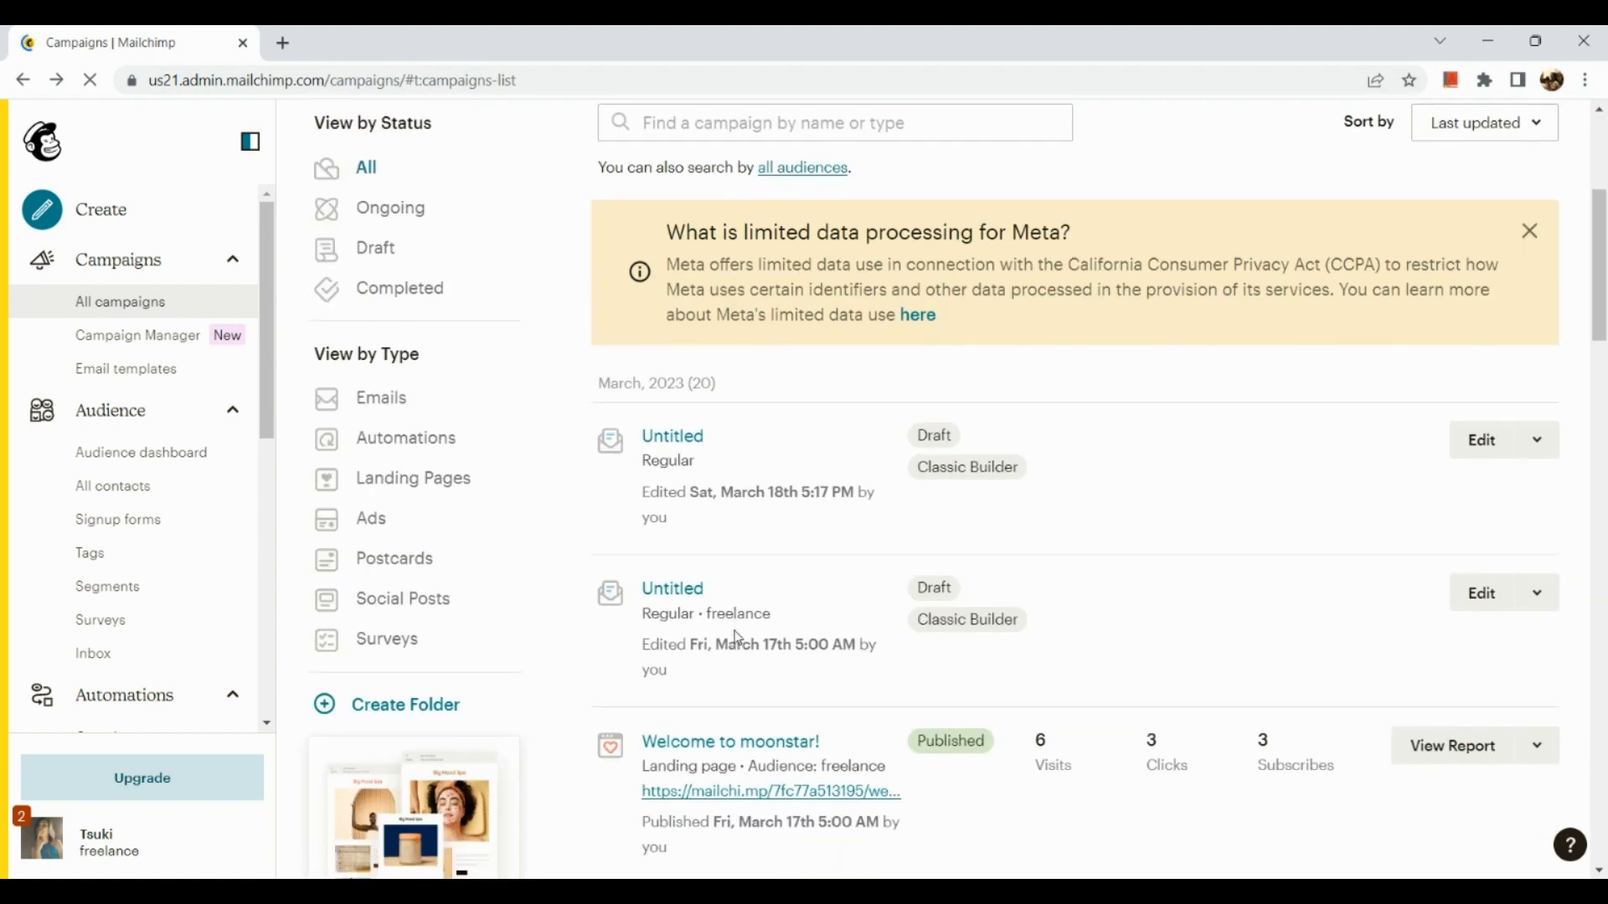
click(701, 406)
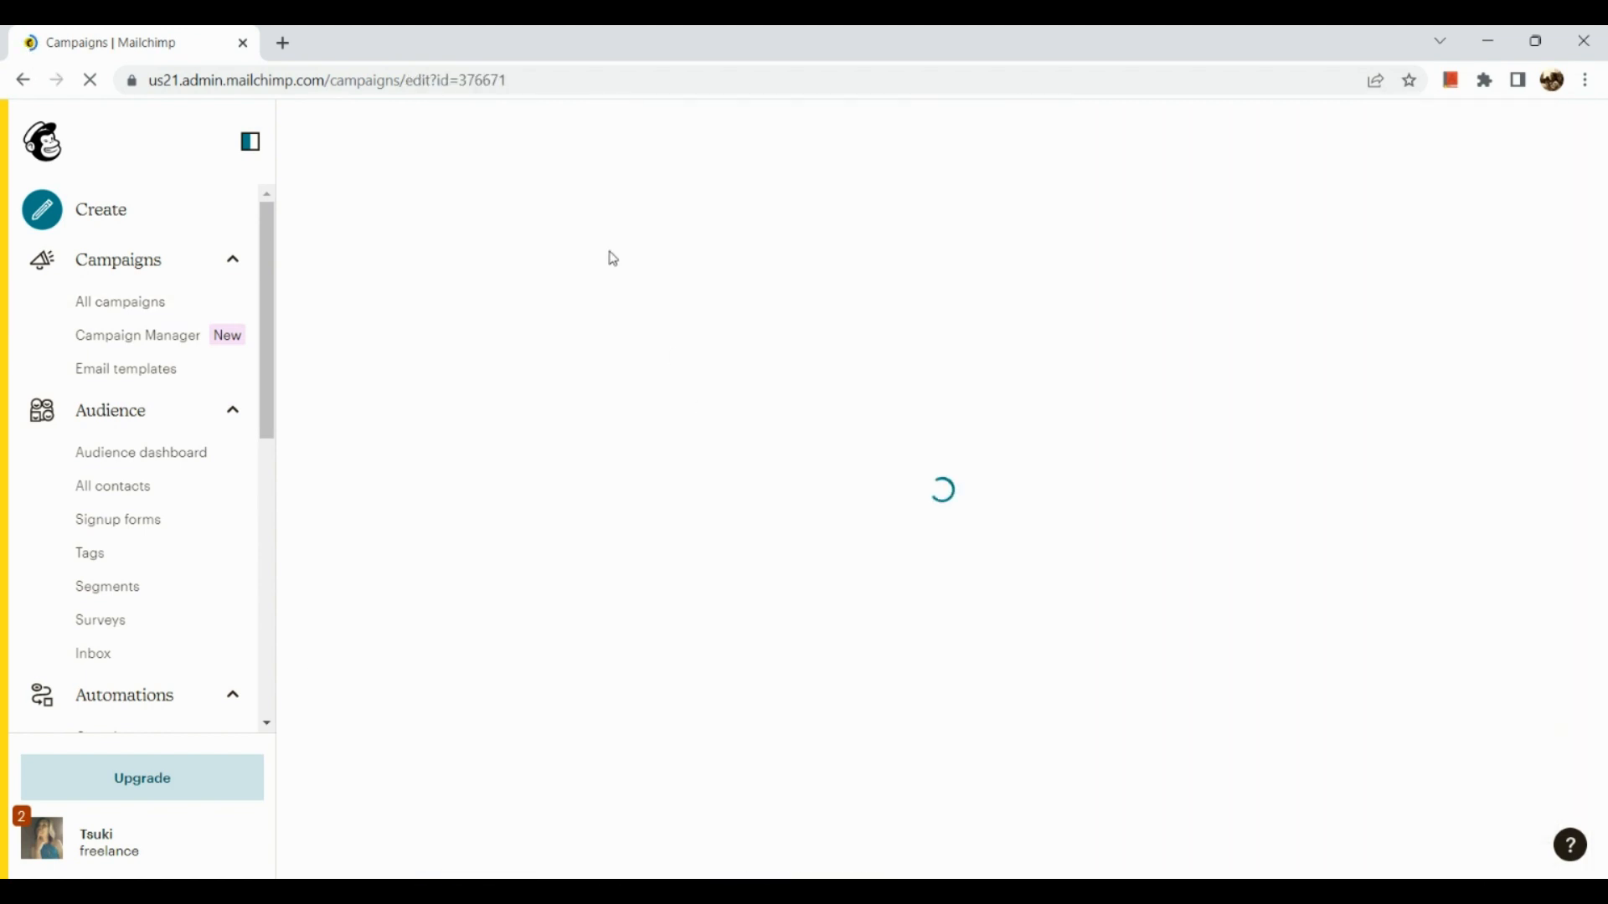
click(265, 154)
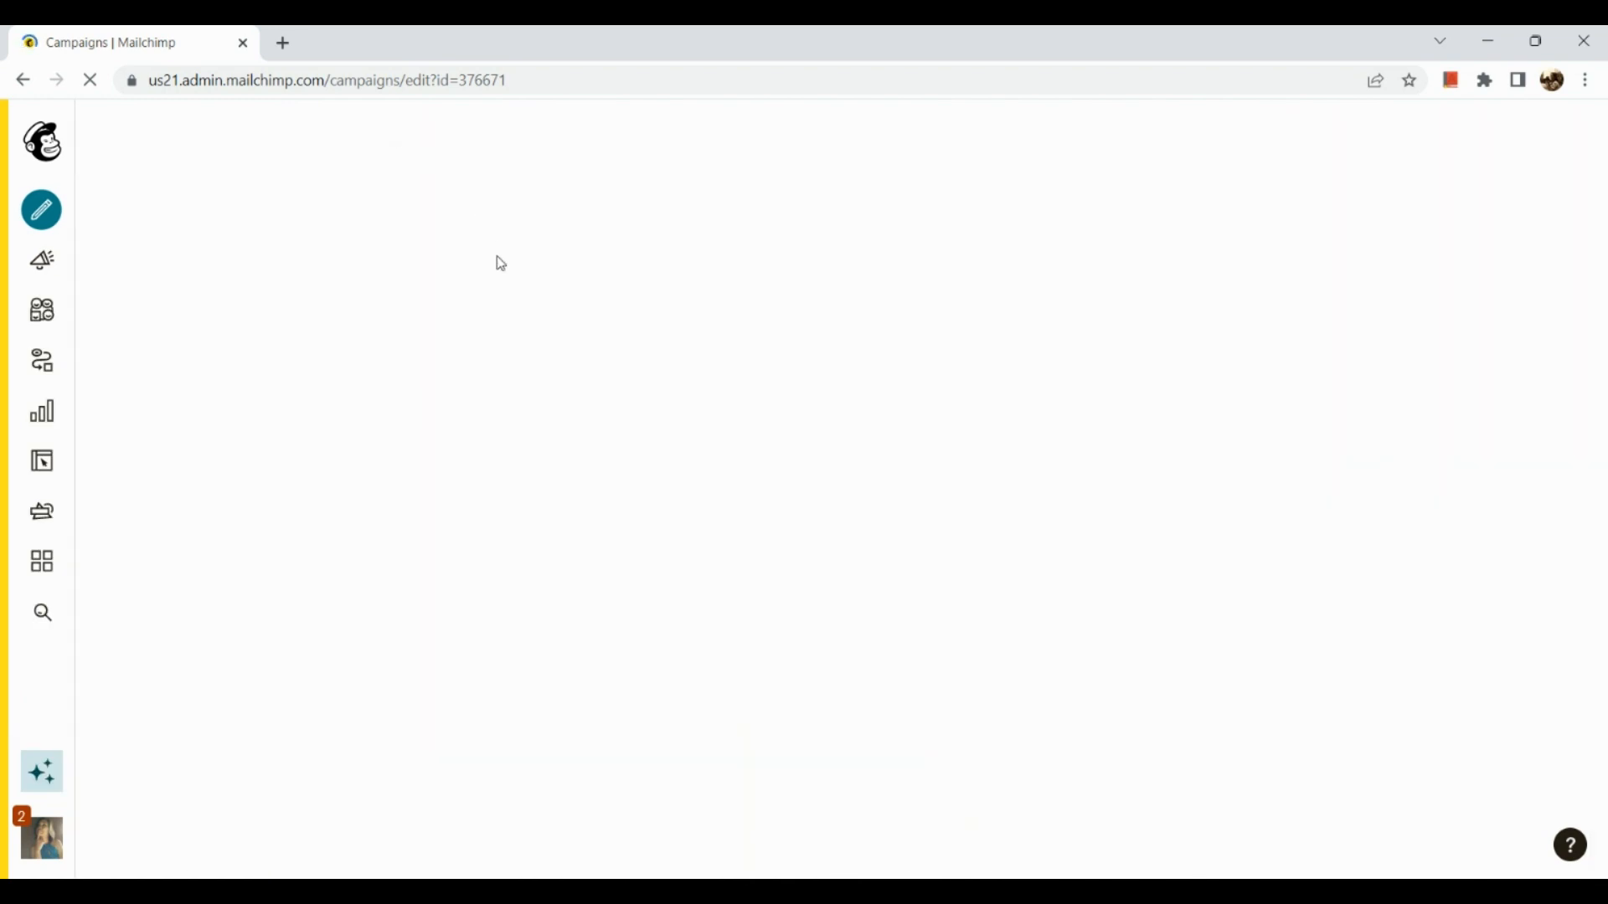
Examine the draft campaign's name and its To, From, Subject and Content sections.
scroll(501, 264, down, 1)
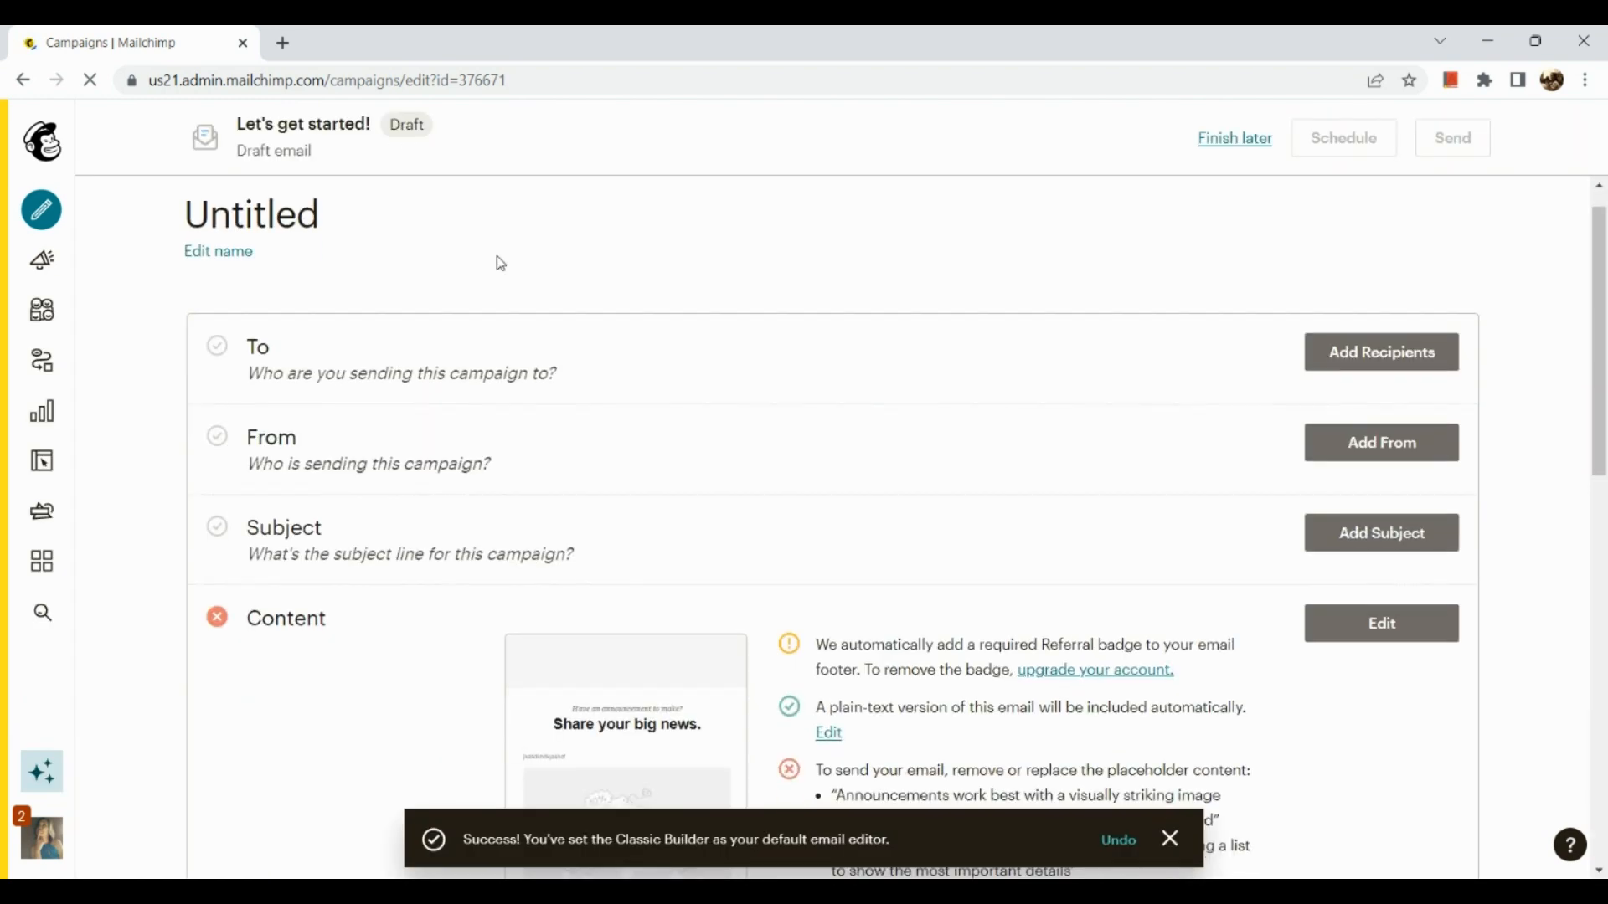
scroll(501, 263, up, 1)
double_click(239, 255)
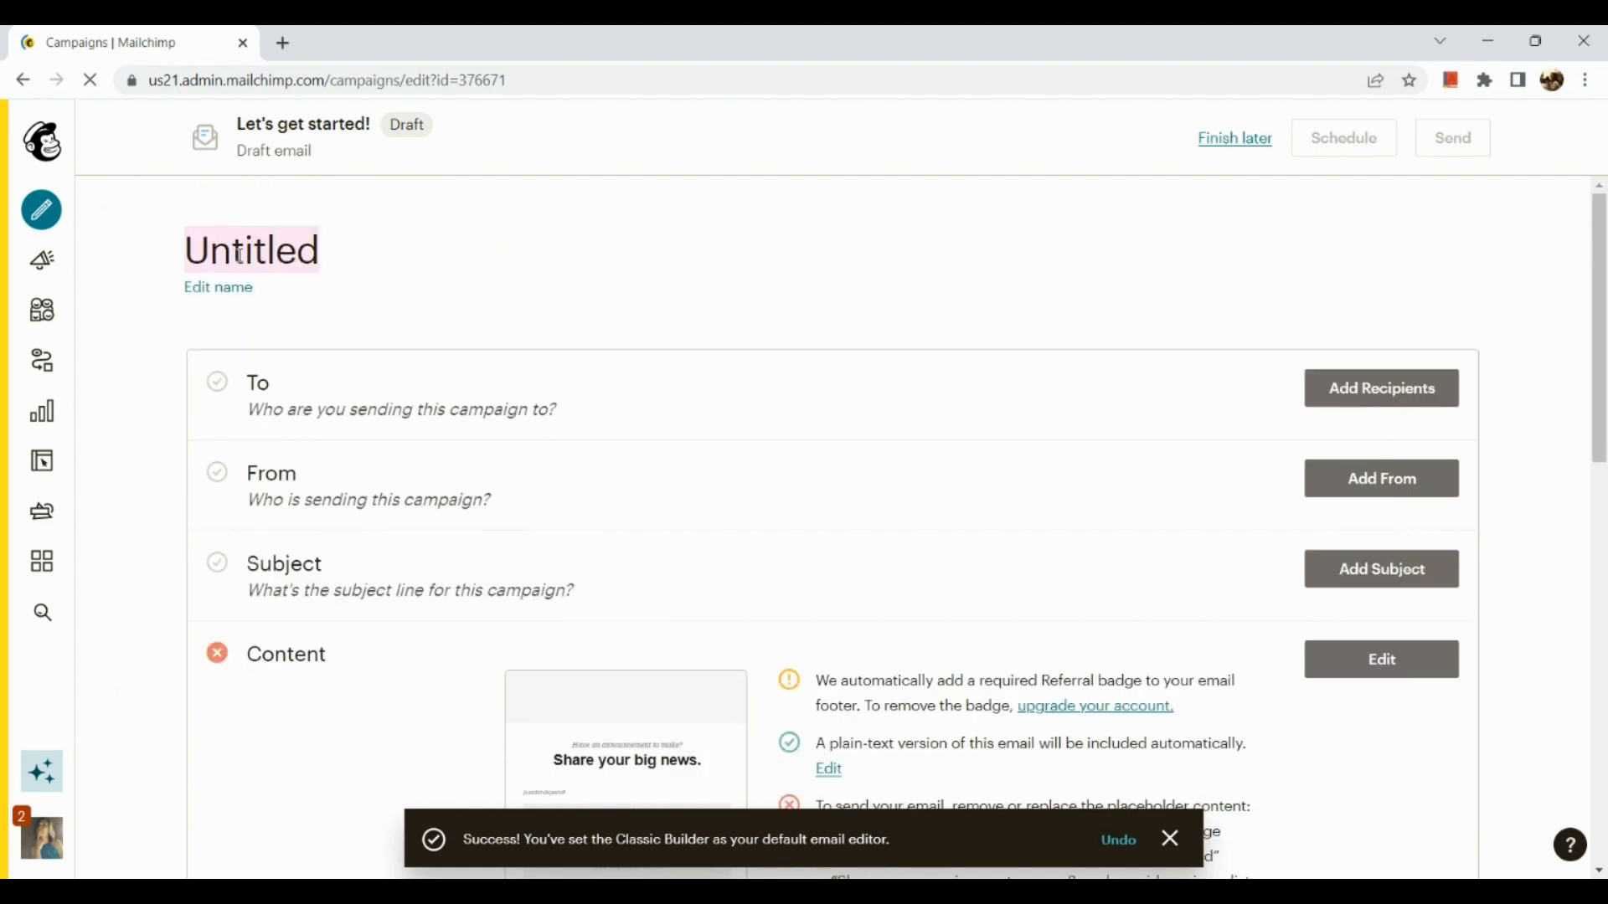
scroll(443, 311, down, 3)
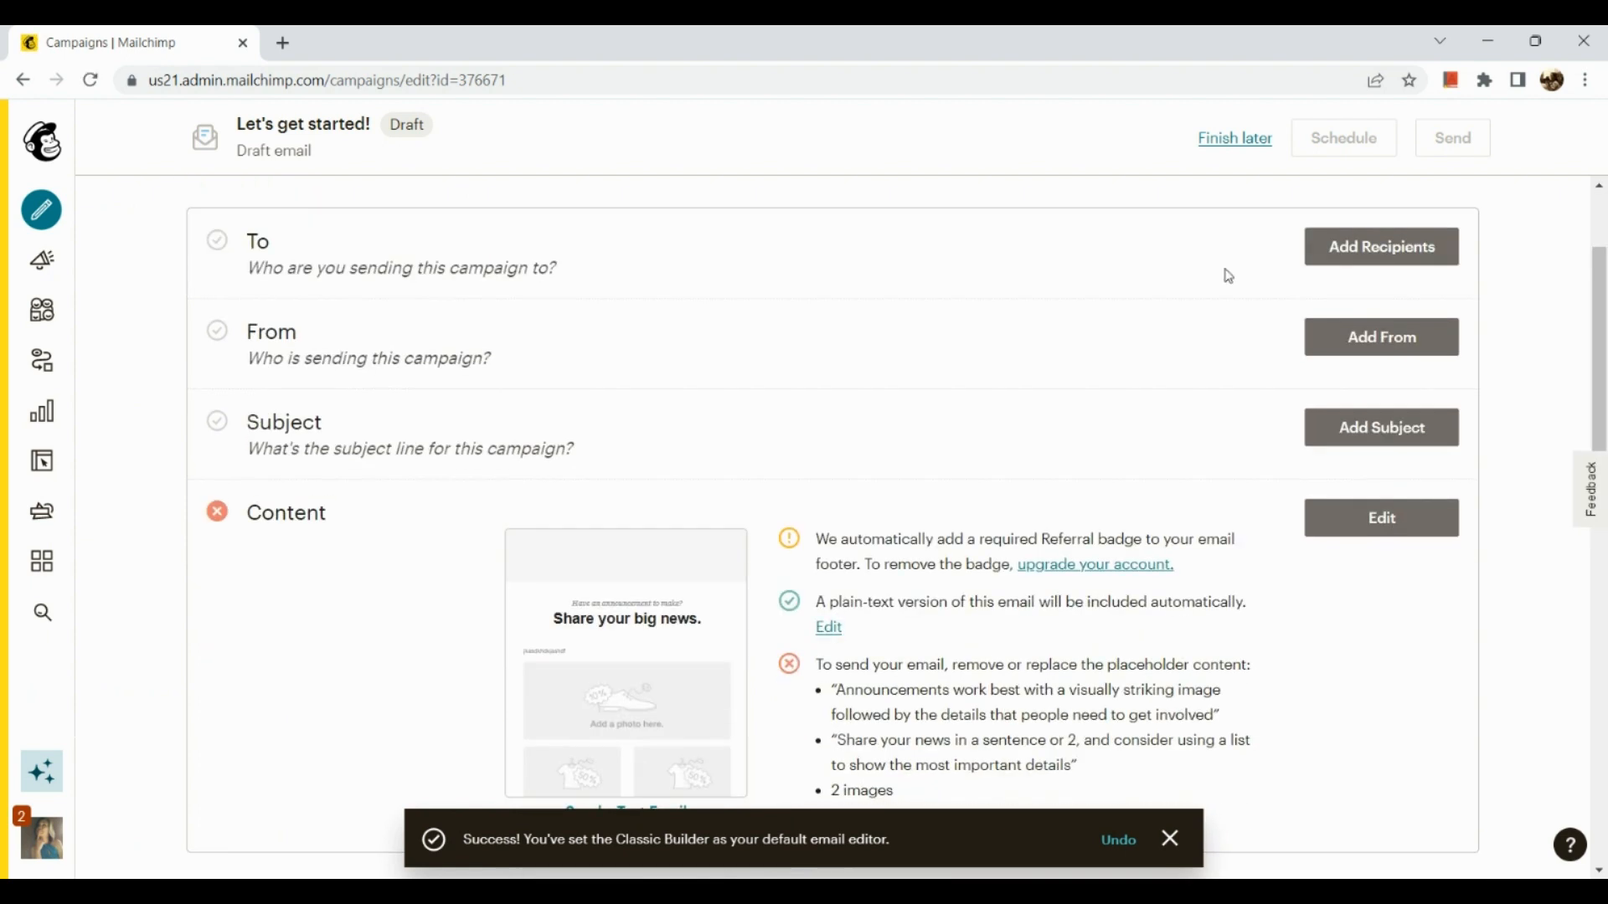
scroll(1110, 298, up, 3)
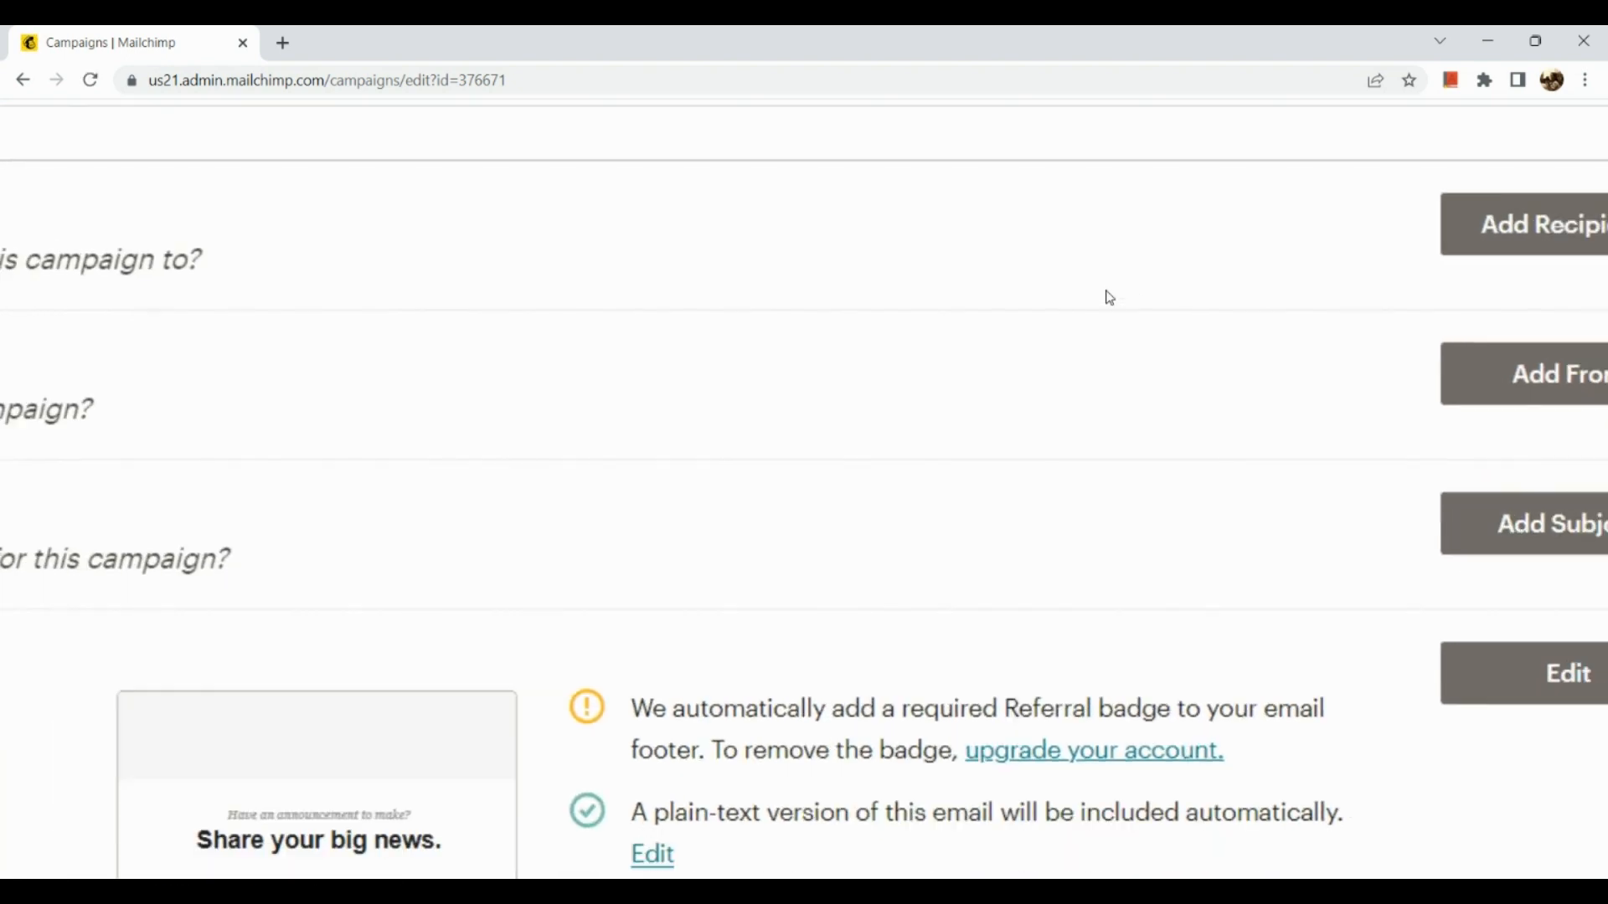
scroll(1110, 298, down, 3)
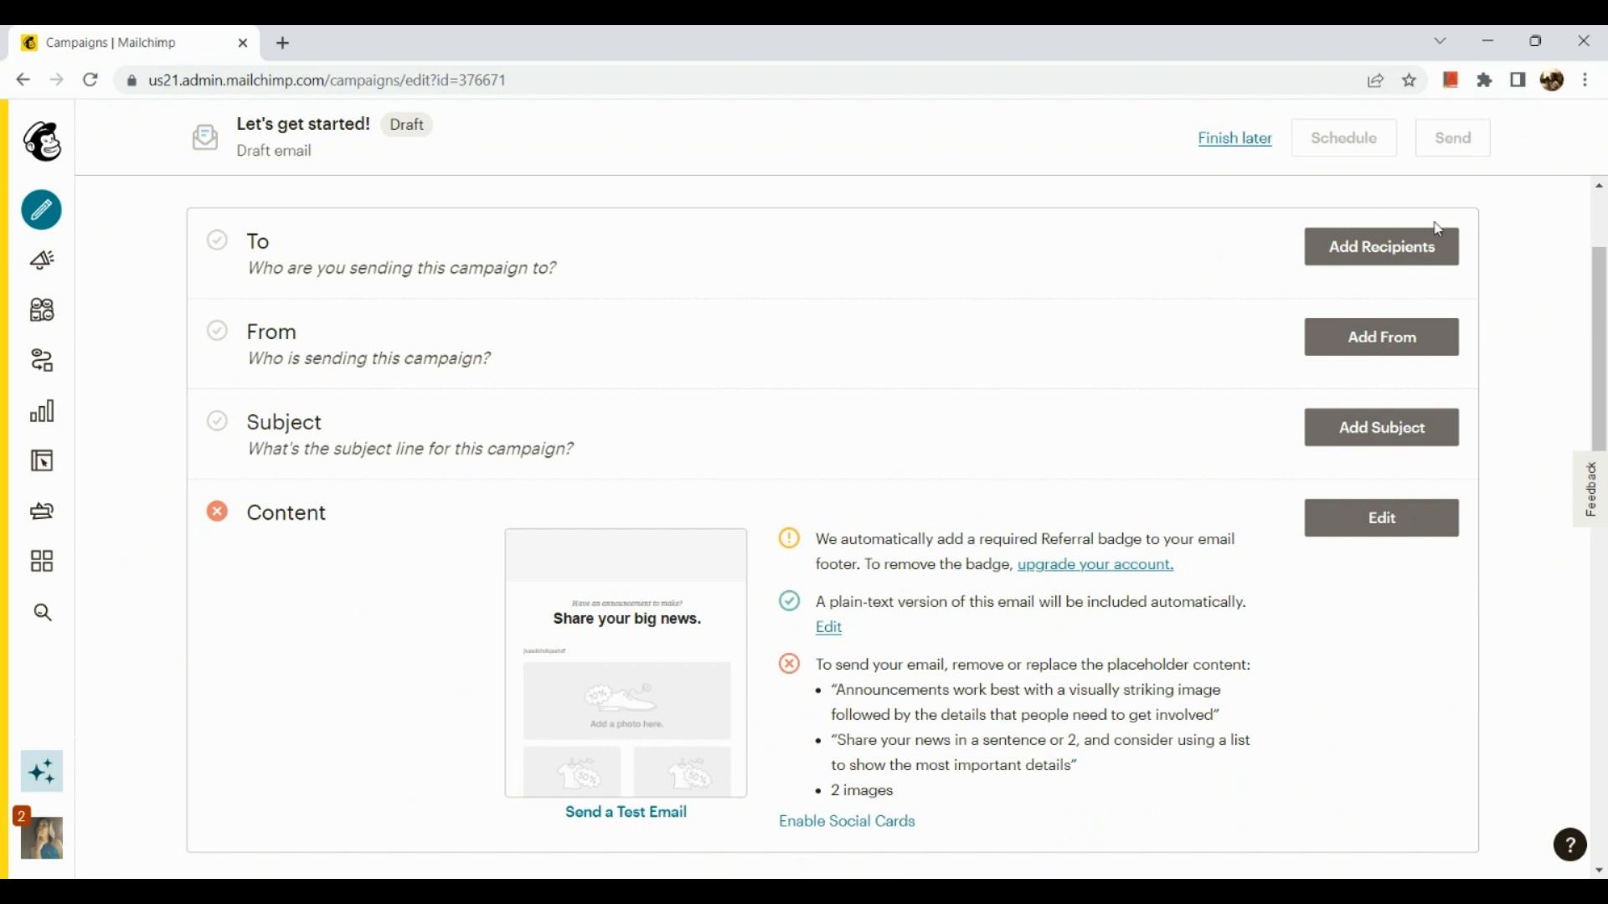
Open the draft's recipient settings and examine the notes and email preview in its Content section.
click(1399, 266)
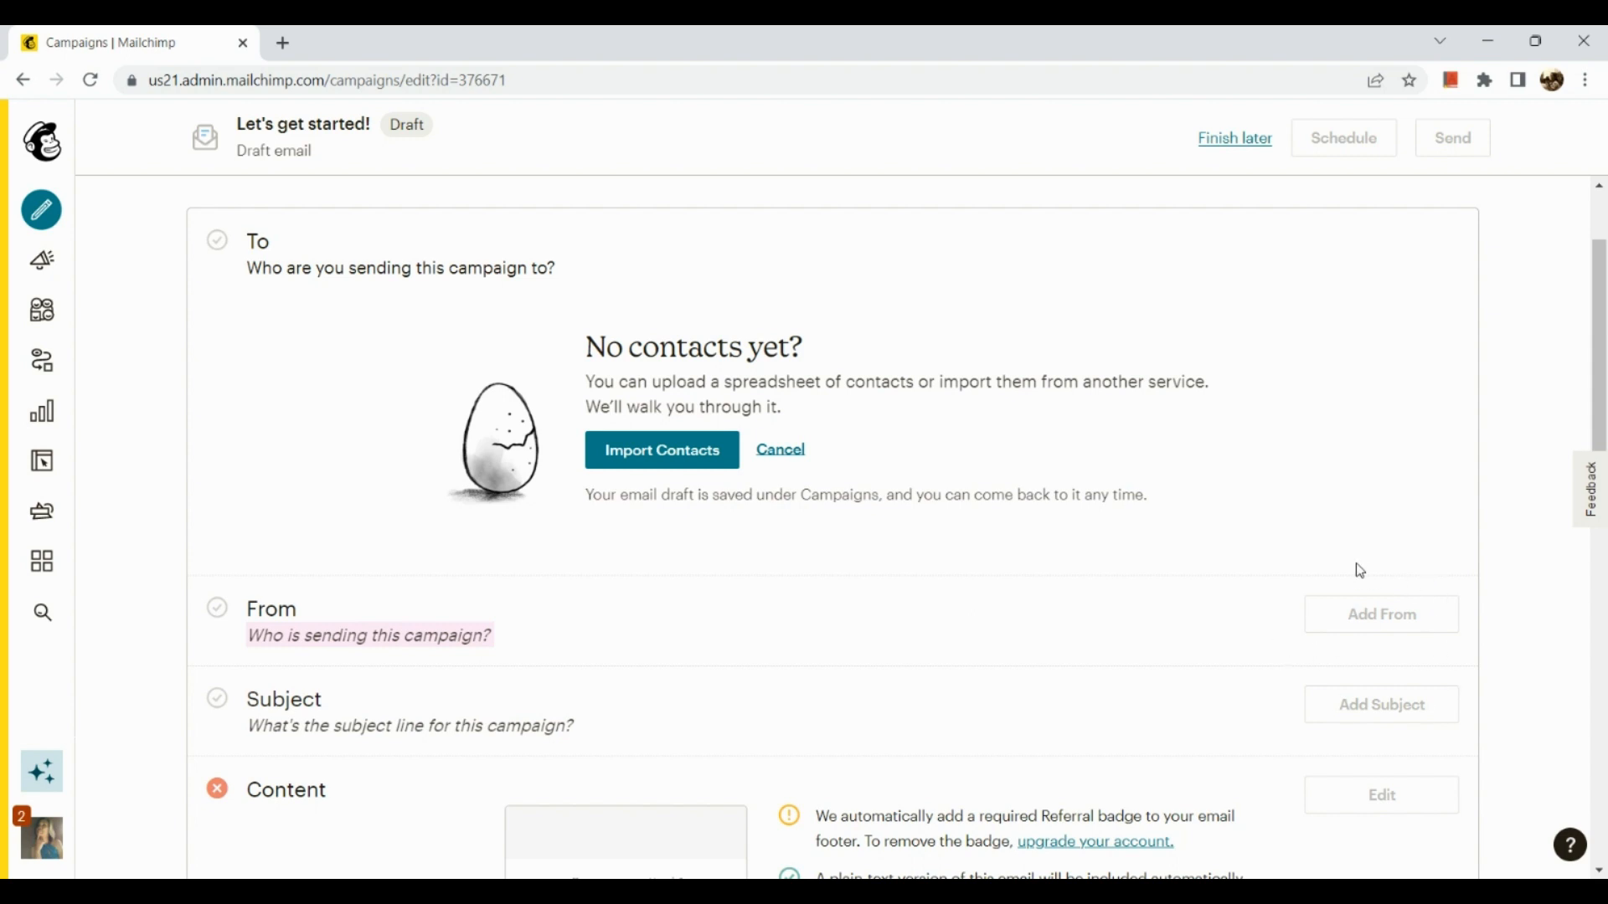
scroll(1361, 571, down, 2)
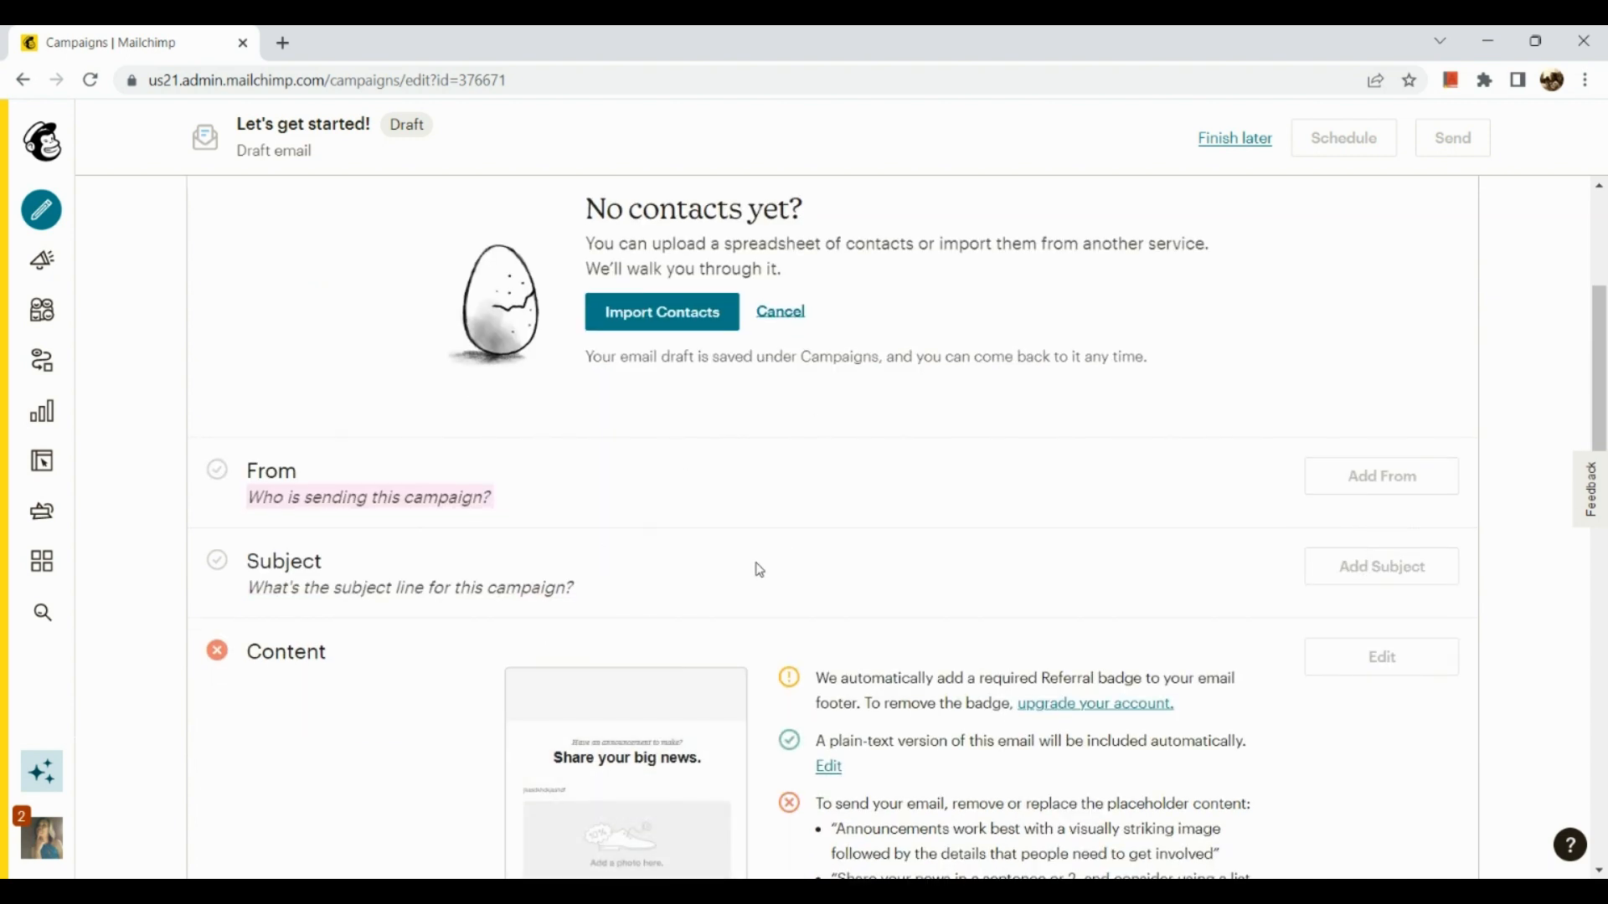
scroll(758, 566, down, 2)
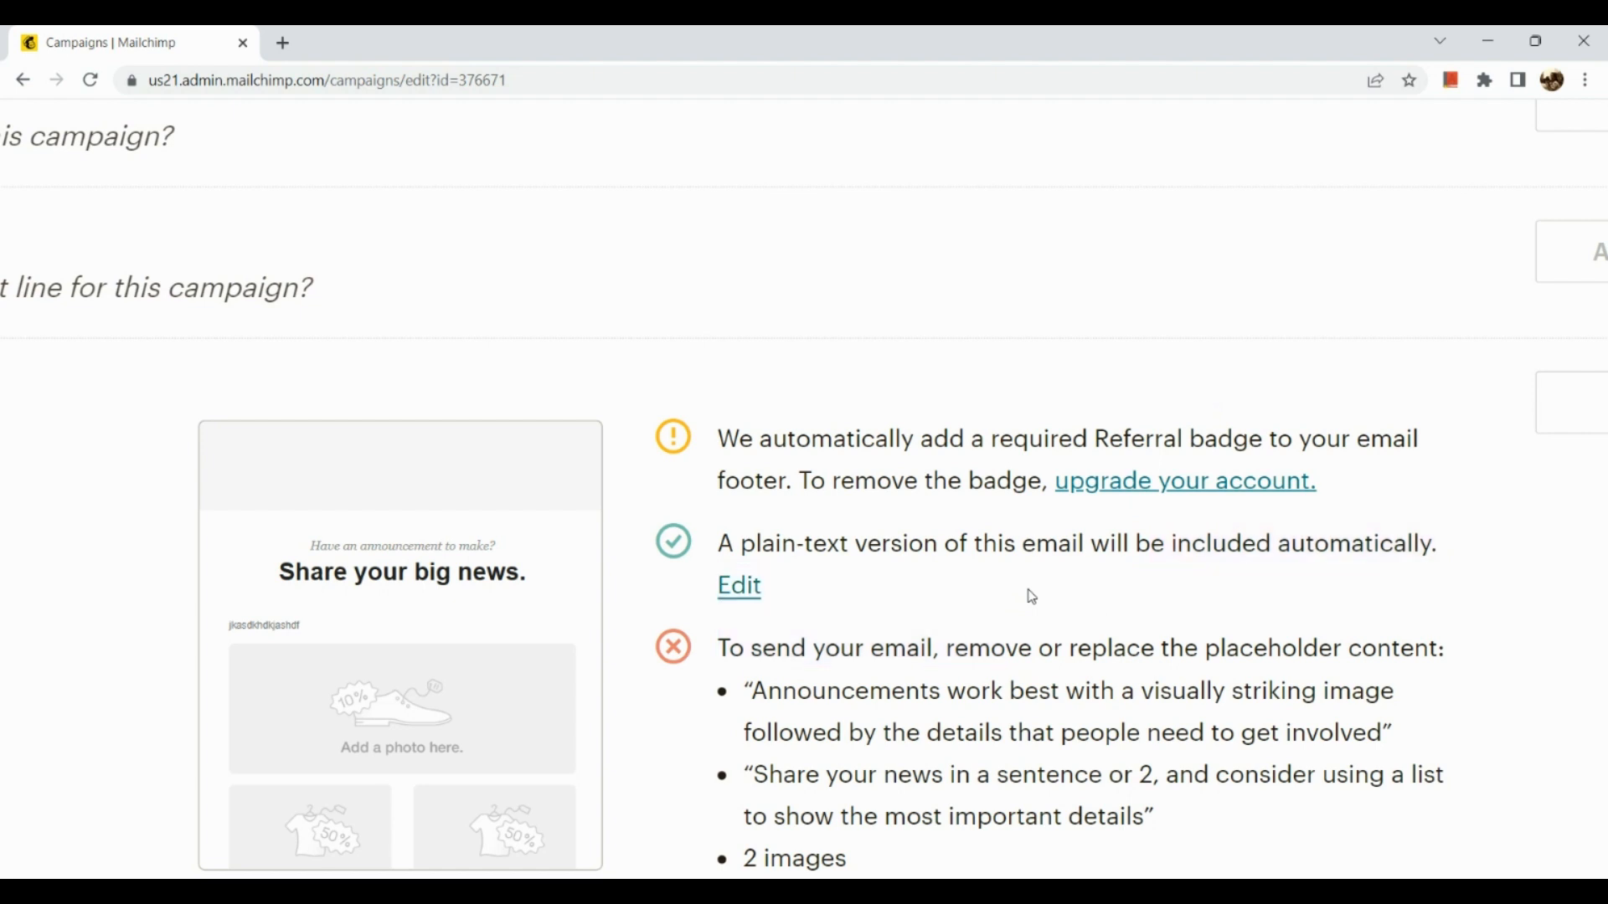
scroll(1032, 597, down, 2)
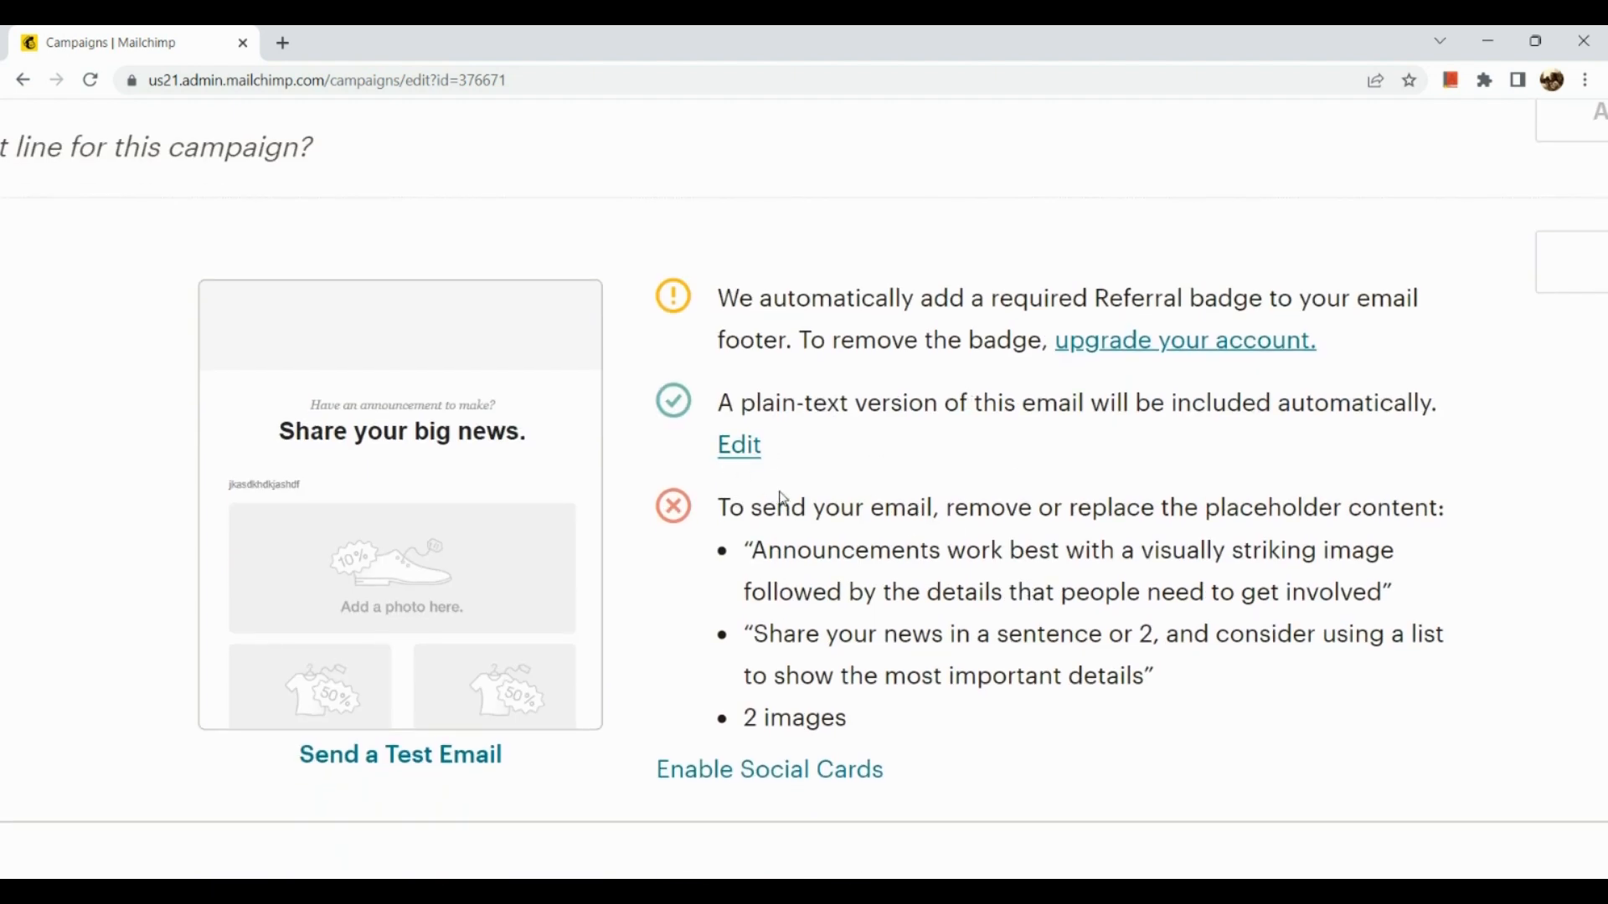
Examine the draft's Content notes and its campaign link and social post sections, and leave the draft to finish later.
scroll(741, 451, up, 3)
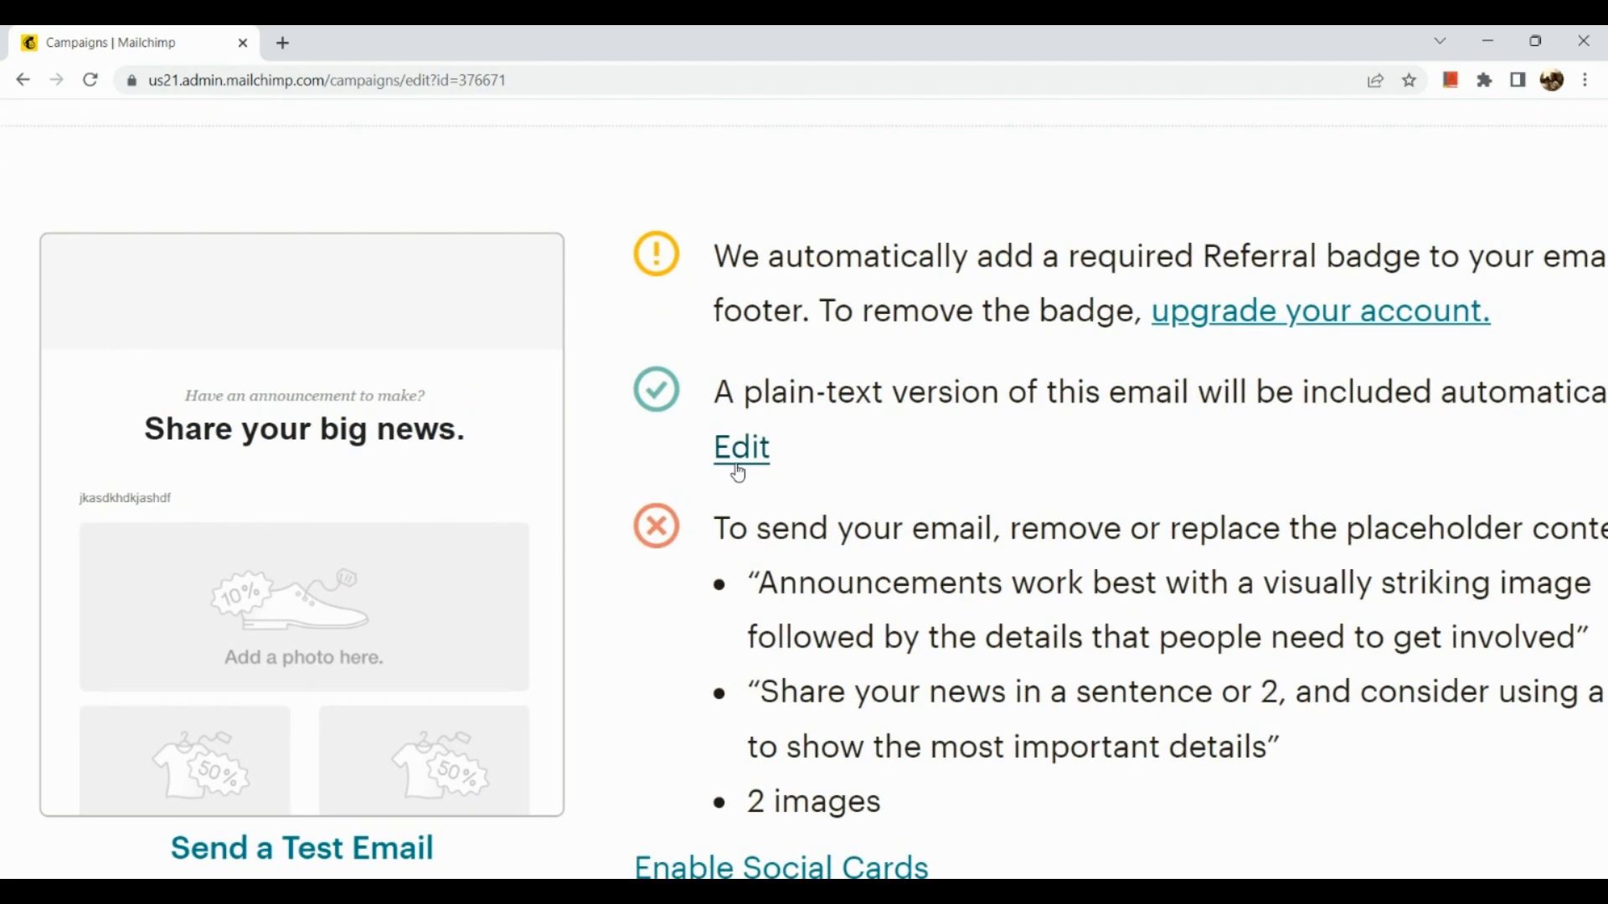
scroll(765, 472, down, 3)
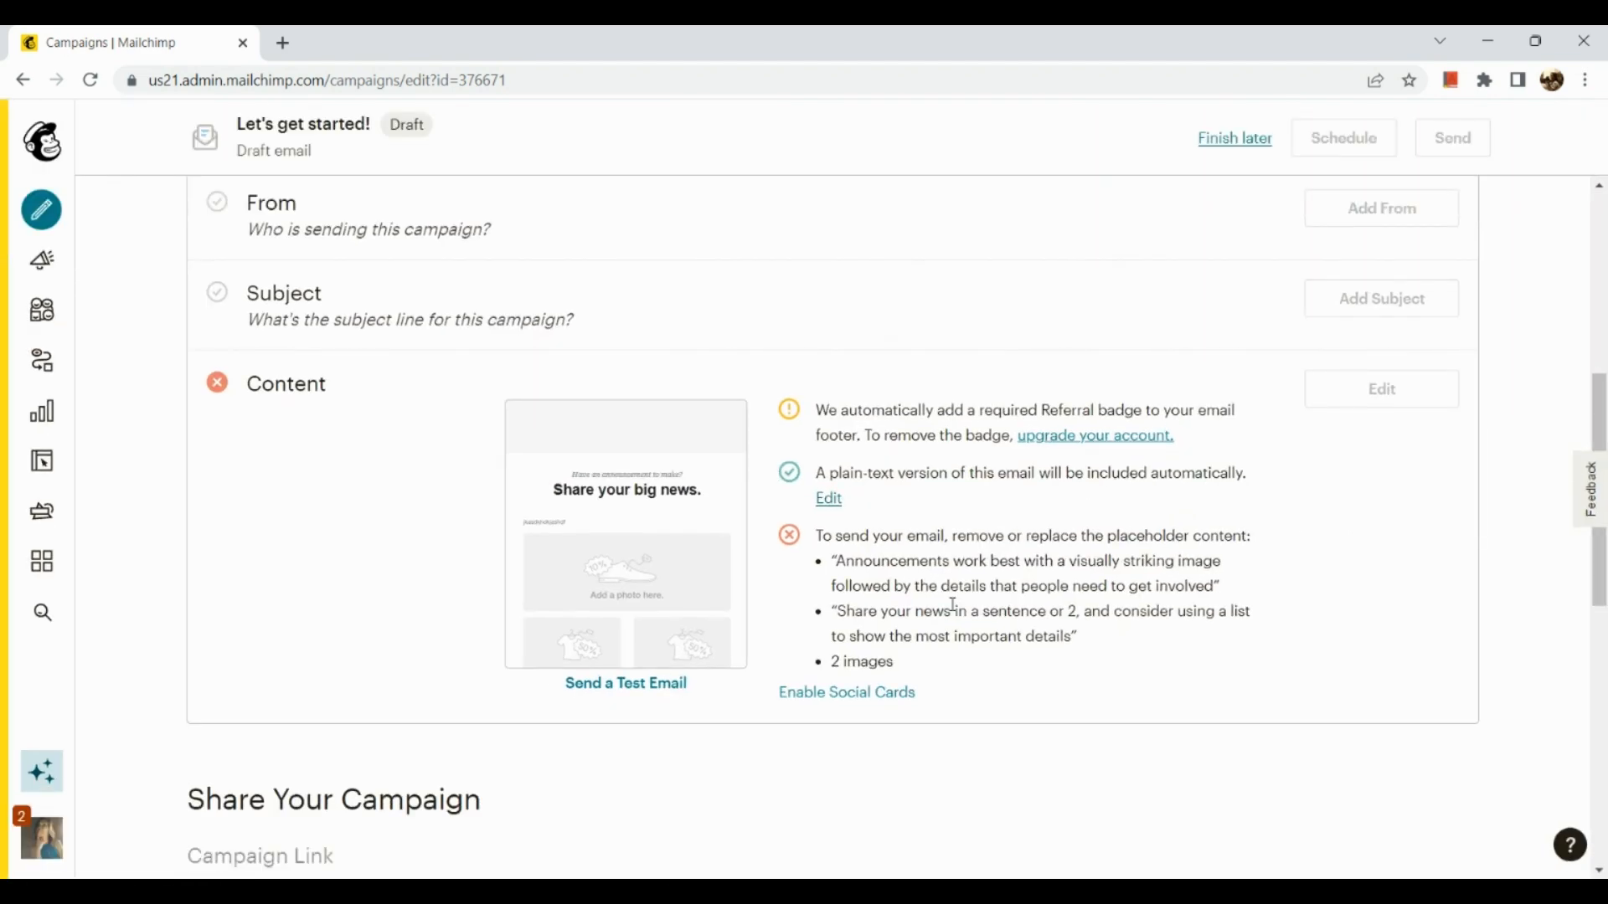
scroll(1021, 564, down, 3)
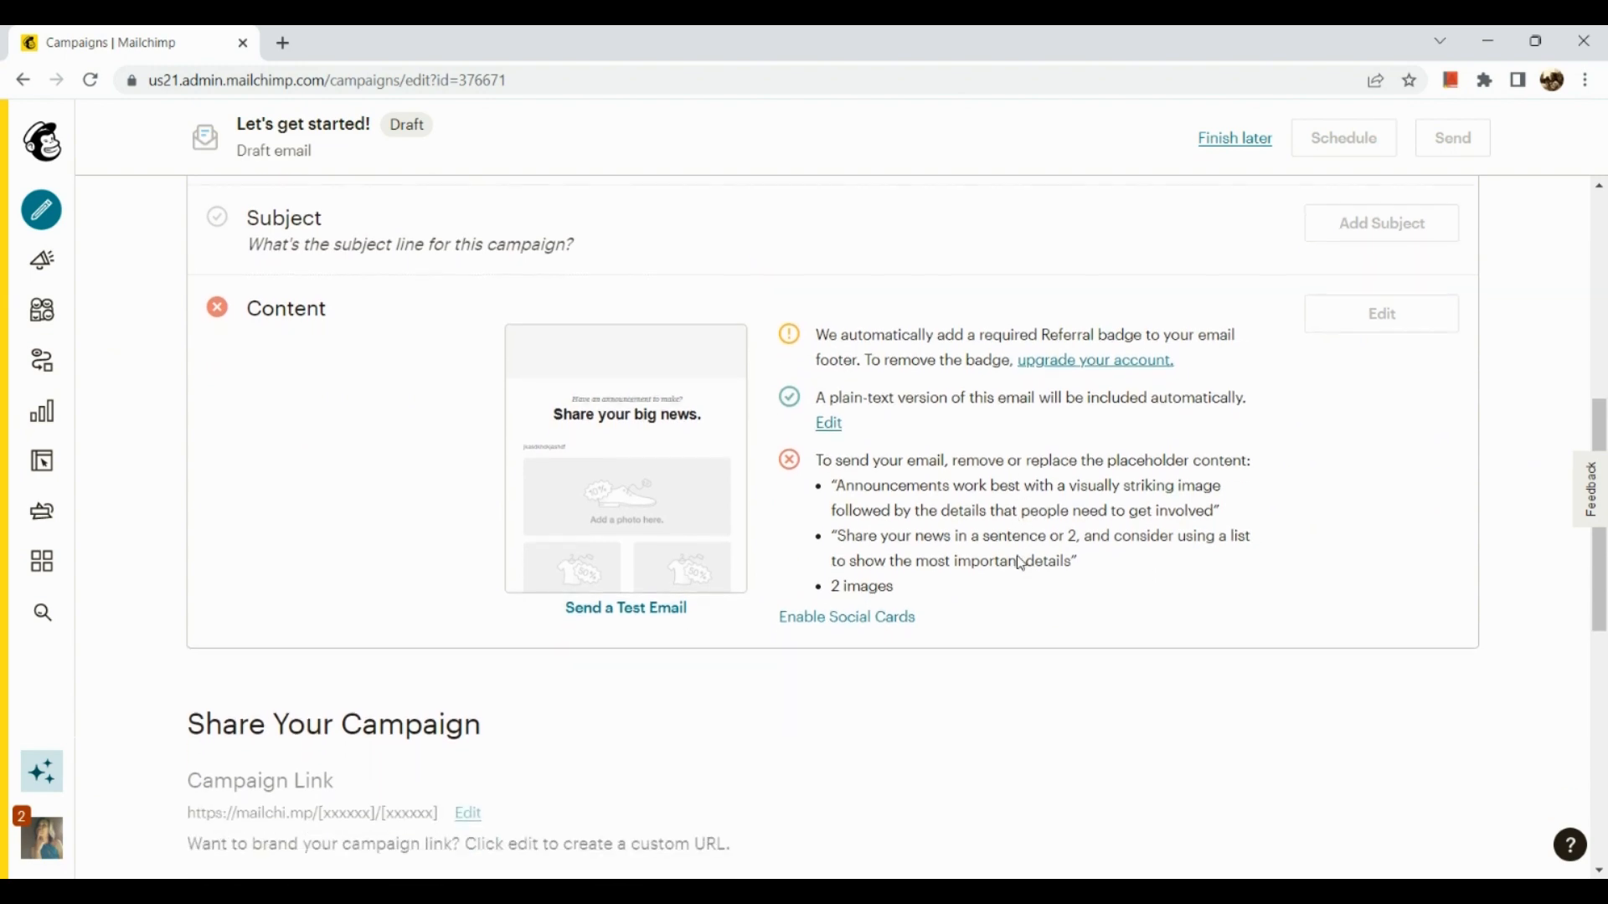
scroll(1020, 564, down, 5)
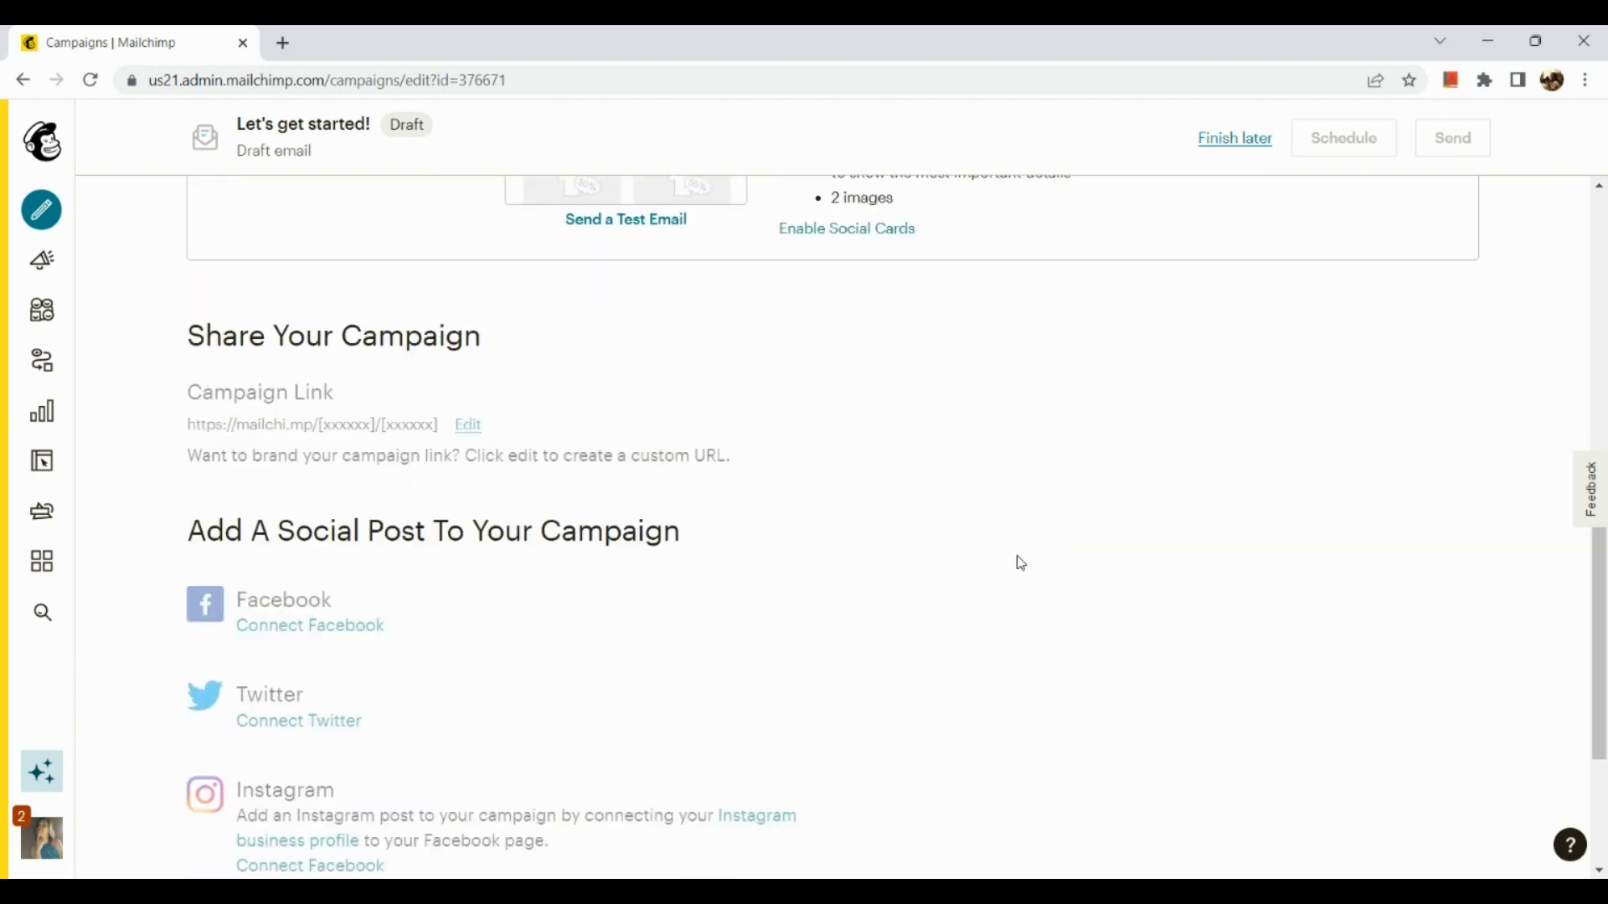
scroll(1021, 563, up, 6)
scroll(1021, 564, up, 8)
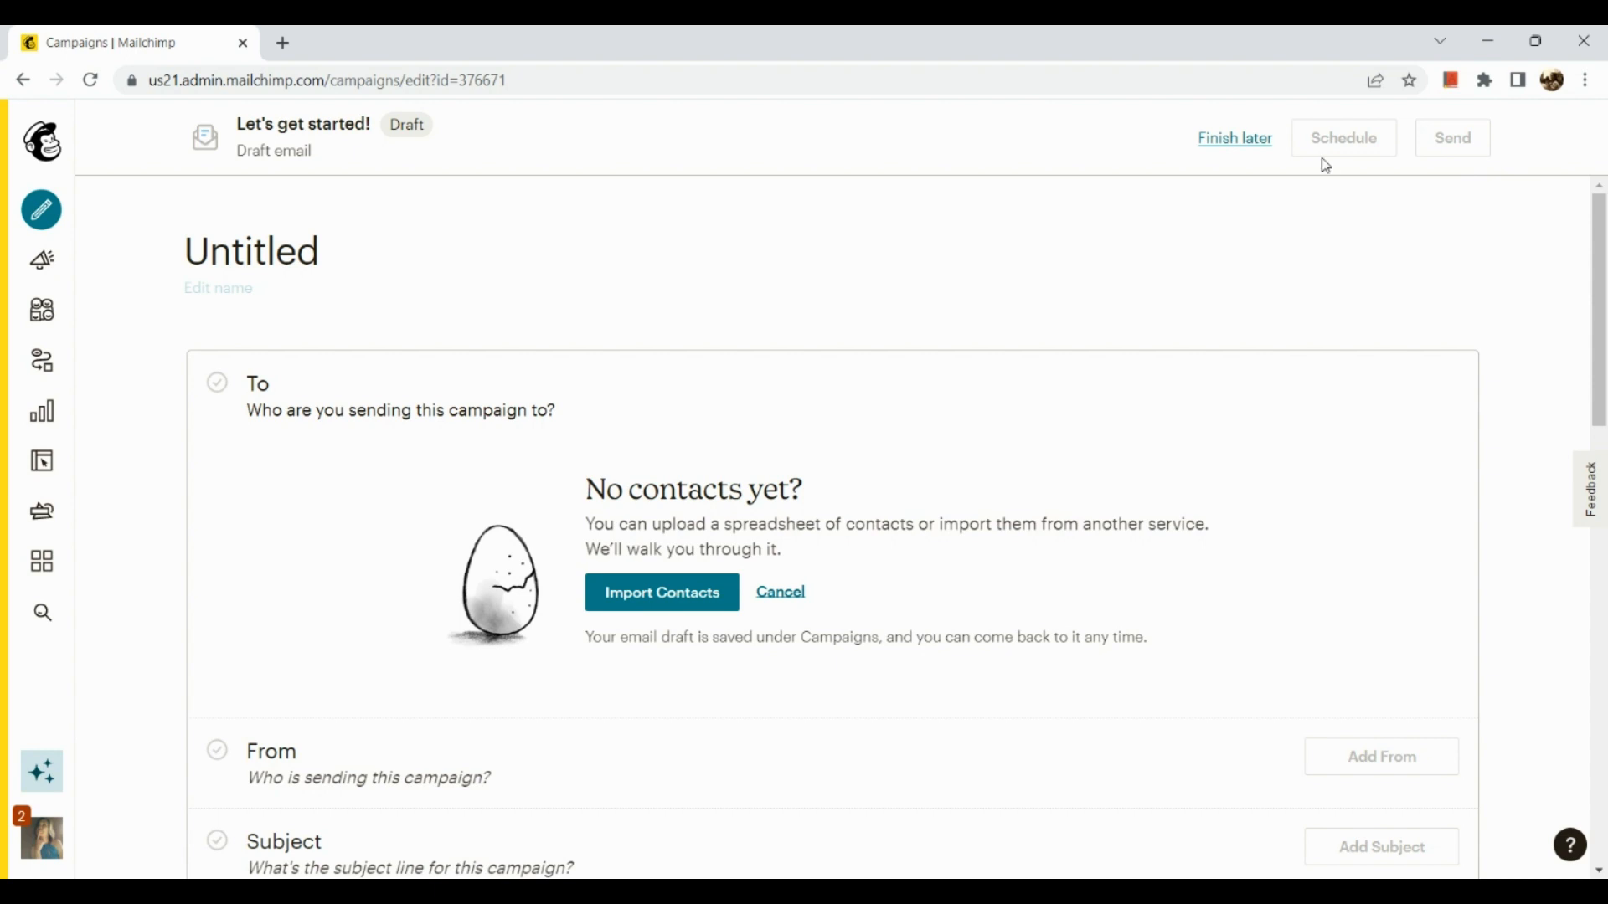
click(1255, 160)
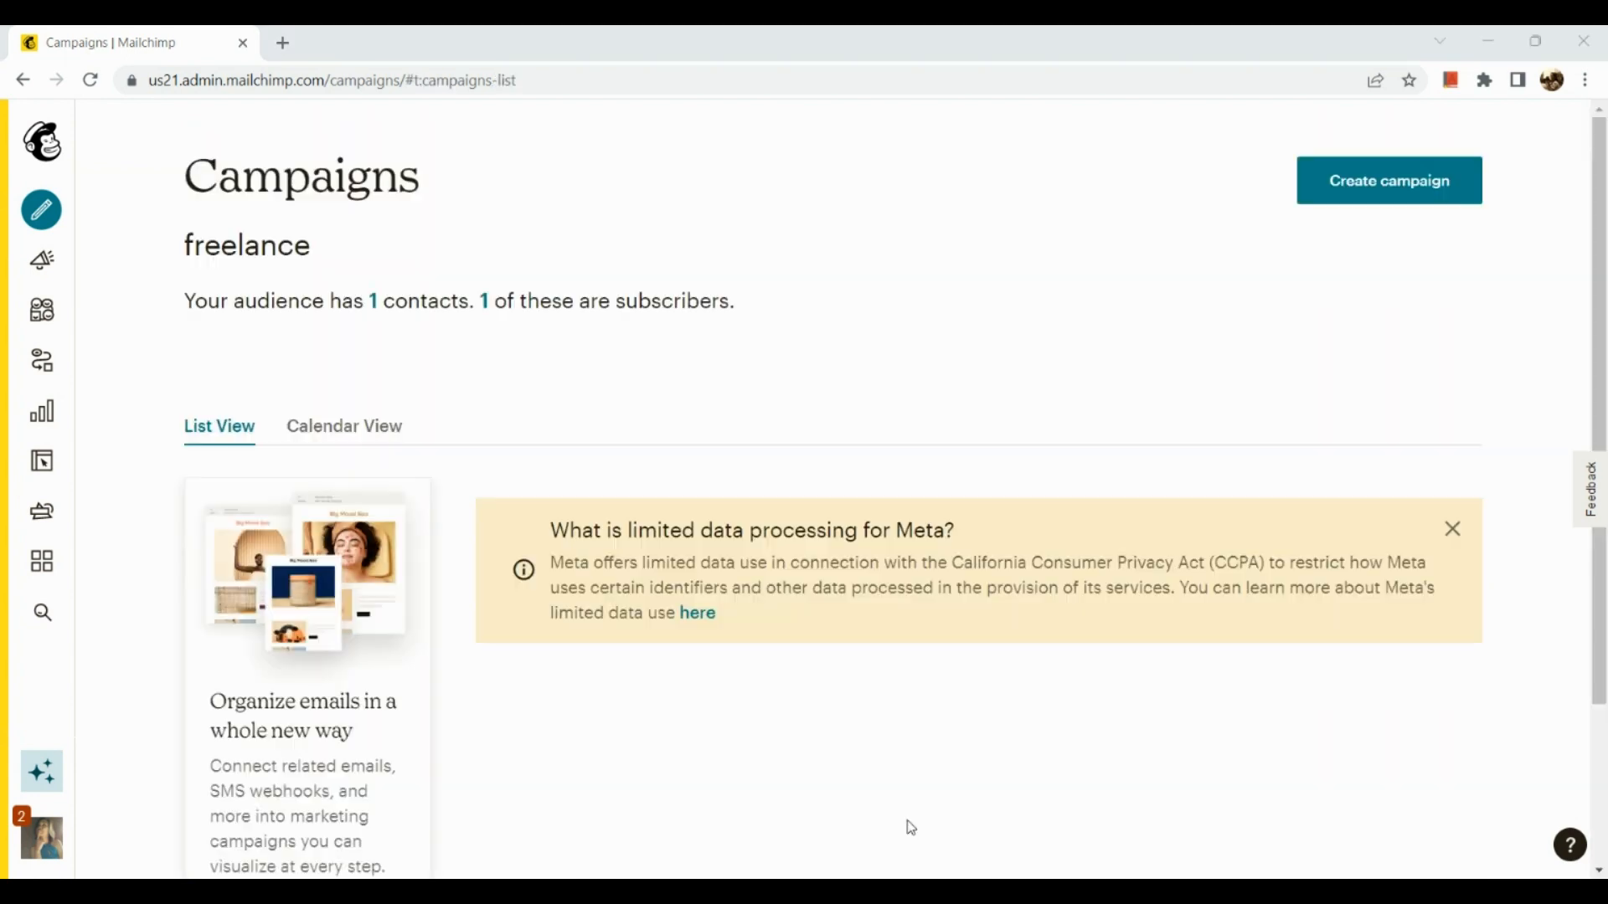